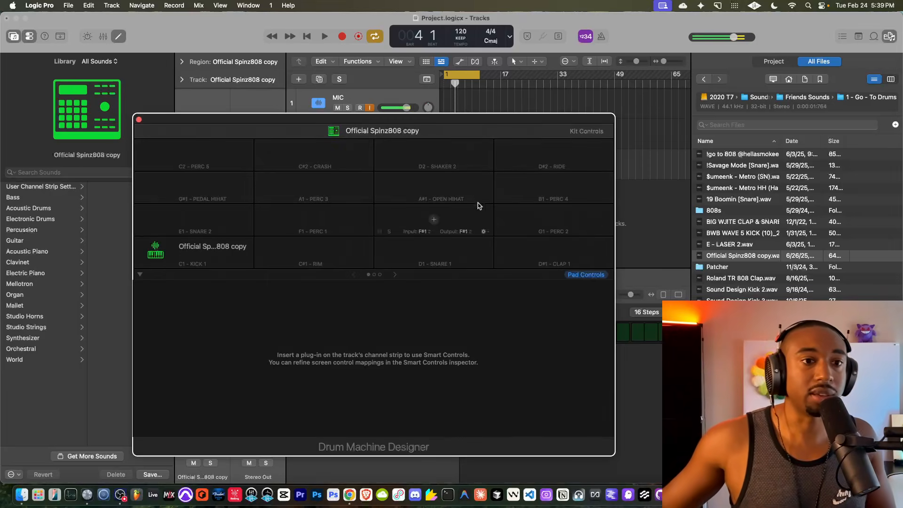
Step: Load the $umeenk - Metro HH (Hats) sample onto the C#1 pad and 19 Boomin [Snare] onto the D1 pad
{"action": "left_click", "coordinate": [203, 246]}
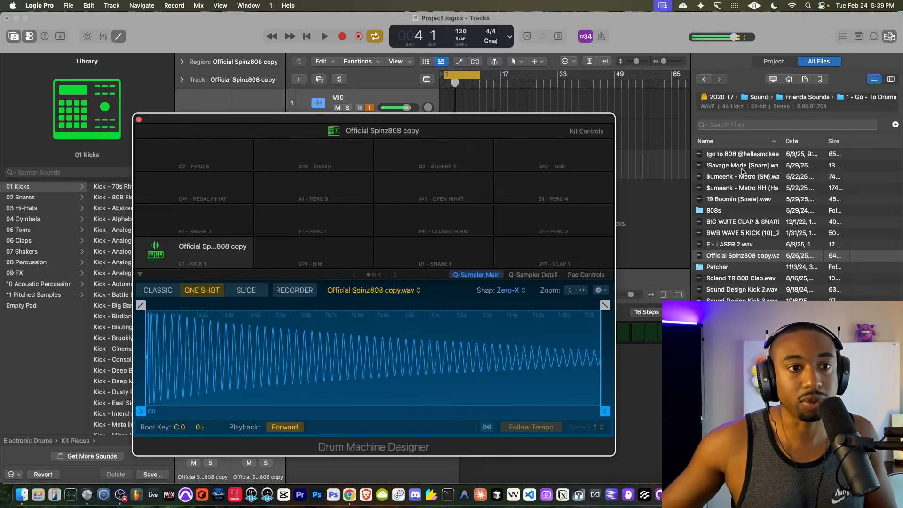
{"action": "left_click", "coordinate": [749, 188]}
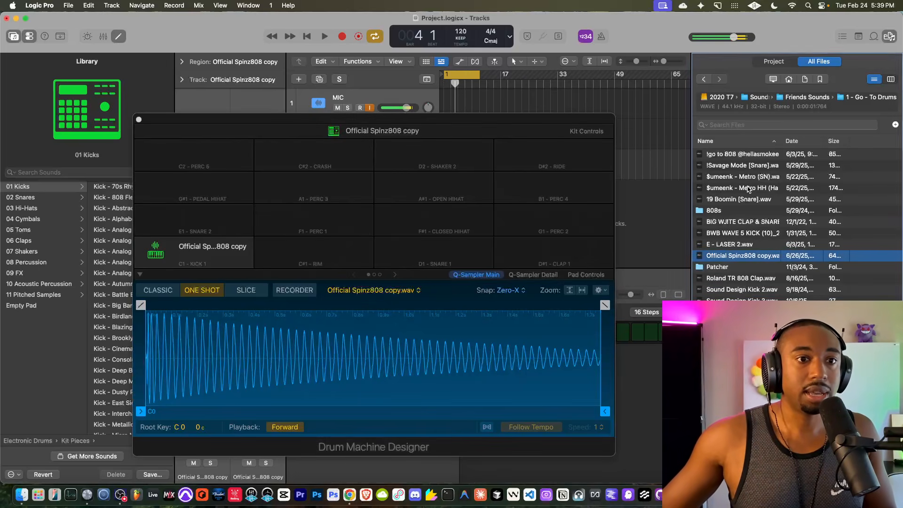
{"action": "left_click_drag", "start_coordinate": [749, 187], "coordinate": [331, 257]}
{"action": "double_click", "coordinate": [762, 177]}
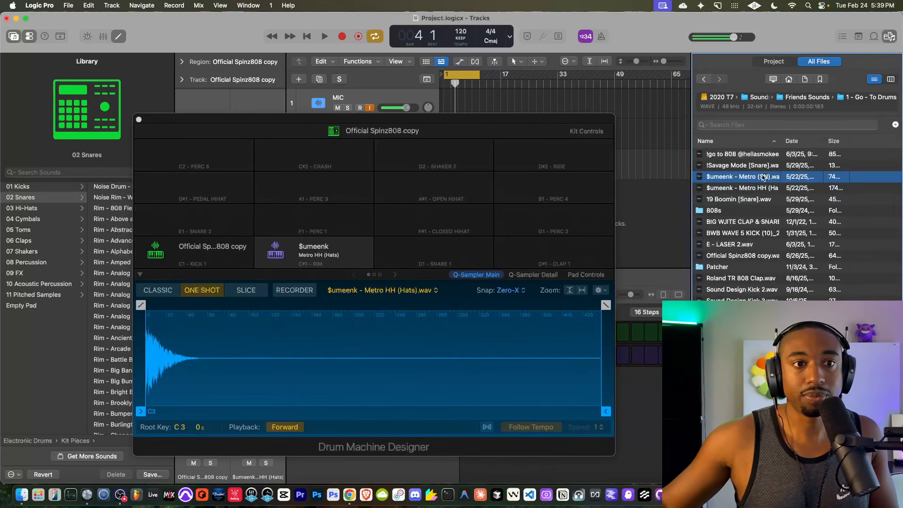
{"action": "left_click", "coordinate": [758, 199]}
{"action": "left_click_drag", "start_coordinate": [761, 201], "coordinate": [439, 249]}
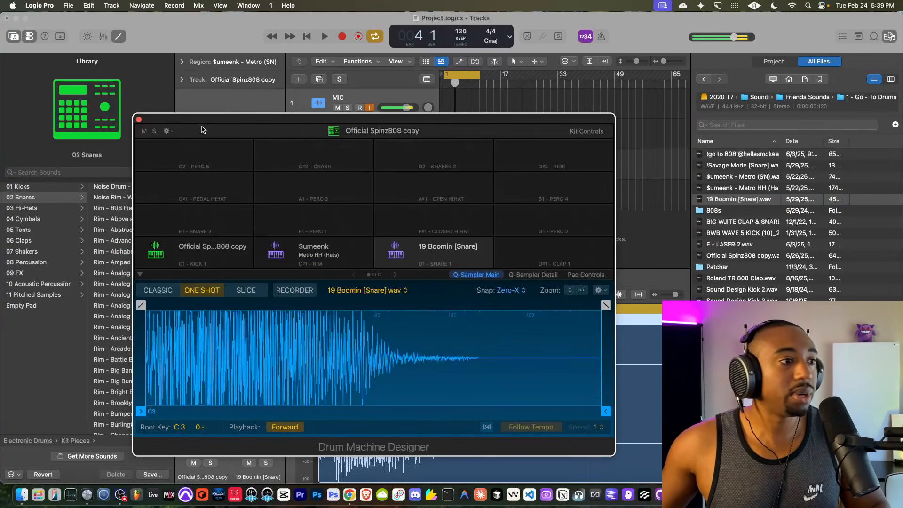
Step: Close the drum machine window and delete the stray regions together with the $umeenk - Metro (SN) audio track
{"action": "left_click", "coordinate": [139, 121]}
{"action": "left_click", "coordinate": [427, 210]}
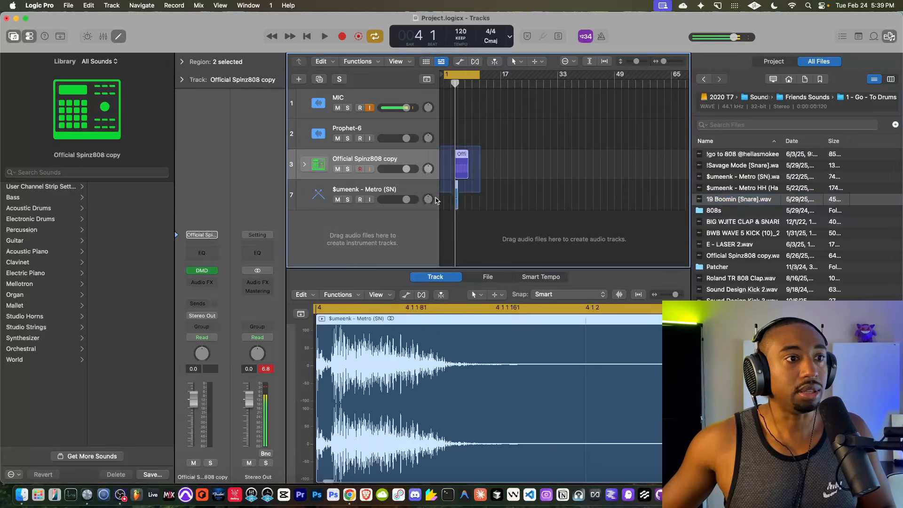
{"action": "left_click", "coordinate": [376, 188]}
{"action": "key", "text": "super+BackSpace"}
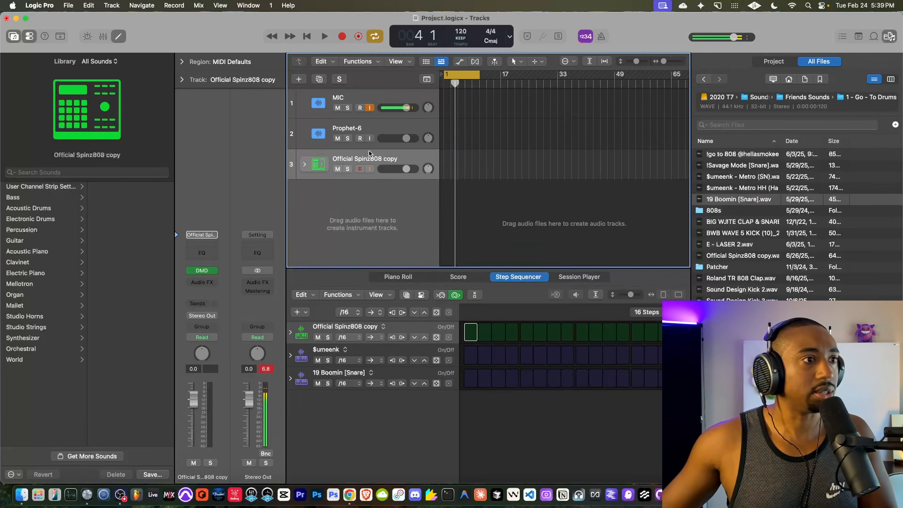
Step: Check the 19 Boomin [Snare] pad's sample in the Drum Machine Designer window, leaving that window closed
{"action": "left_click", "coordinate": [211, 268]}
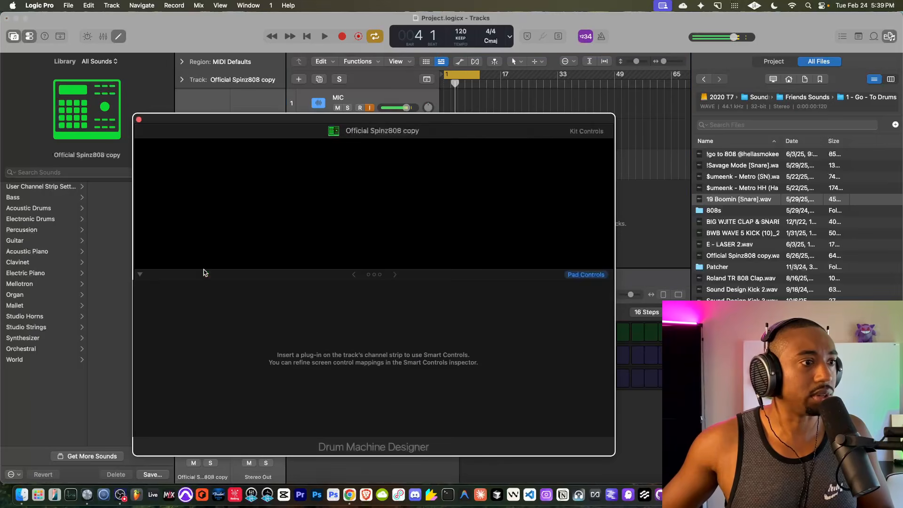
{"action": "left_click", "coordinate": [437, 249]}
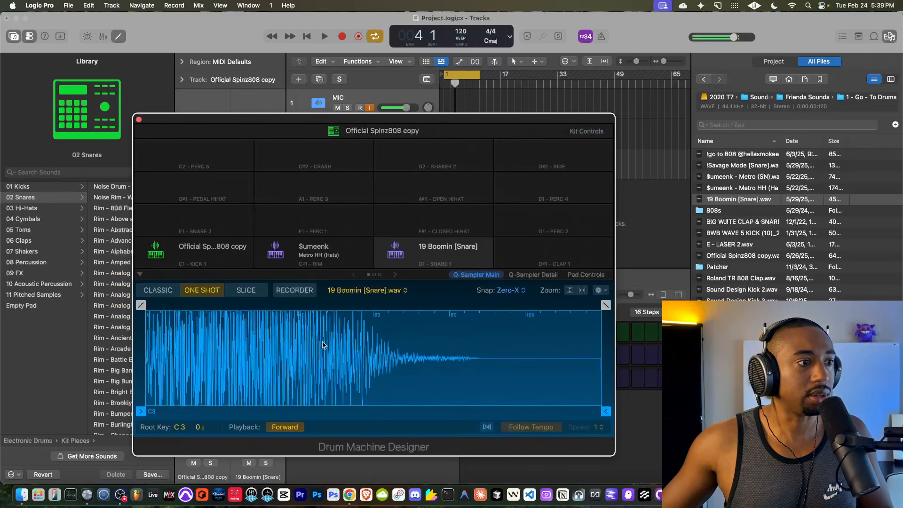
{"action": "left_click", "coordinate": [139, 119]}
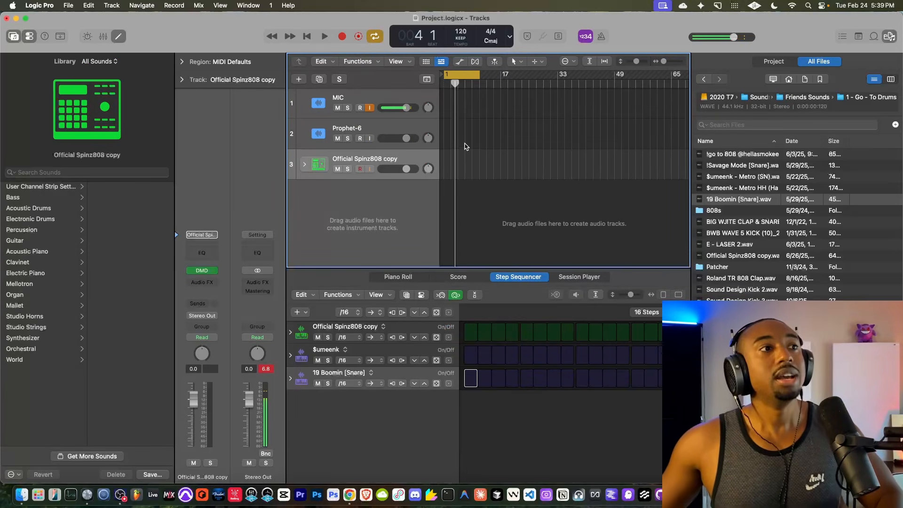
Step: Turn off cycle mode and hide the file browser to widen the tracks area
{"action": "left_click", "coordinate": [474, 75]}
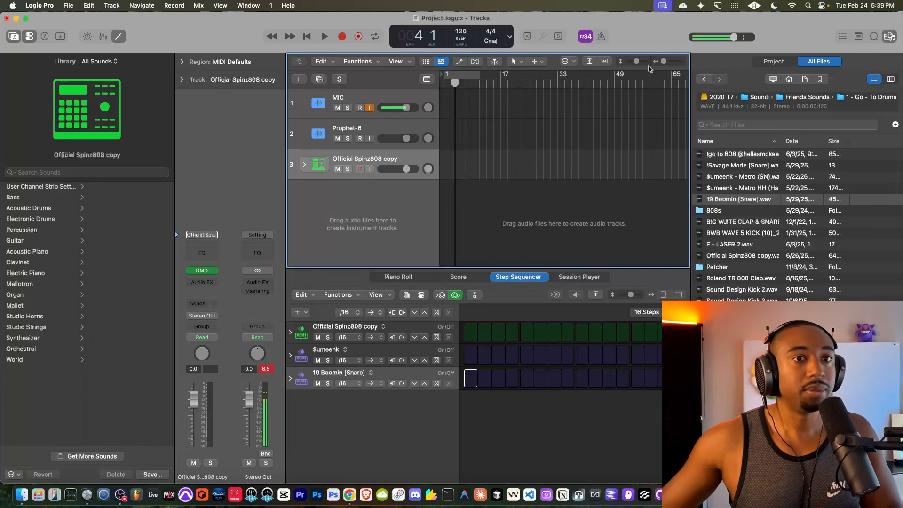
{"action": "left_click", "coordinate": [891, 36]}
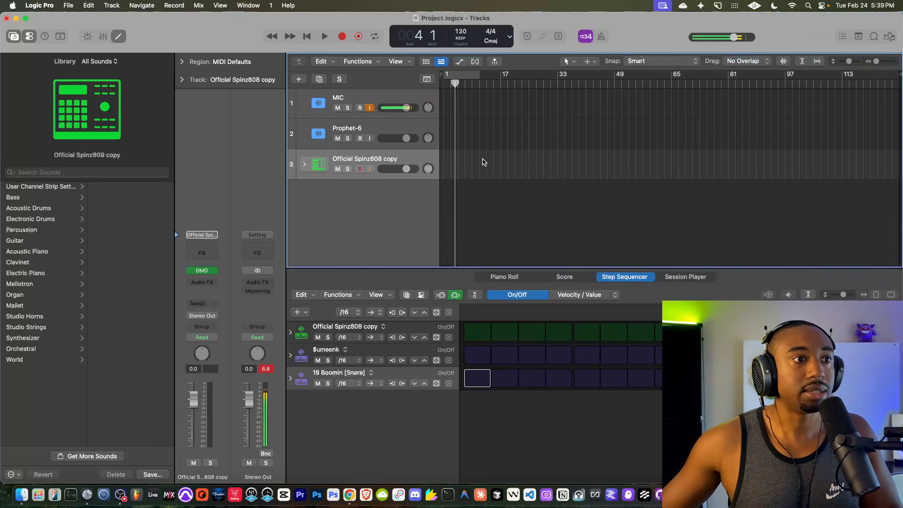
{"action": "right_click", "coordinate": [445, 161]}
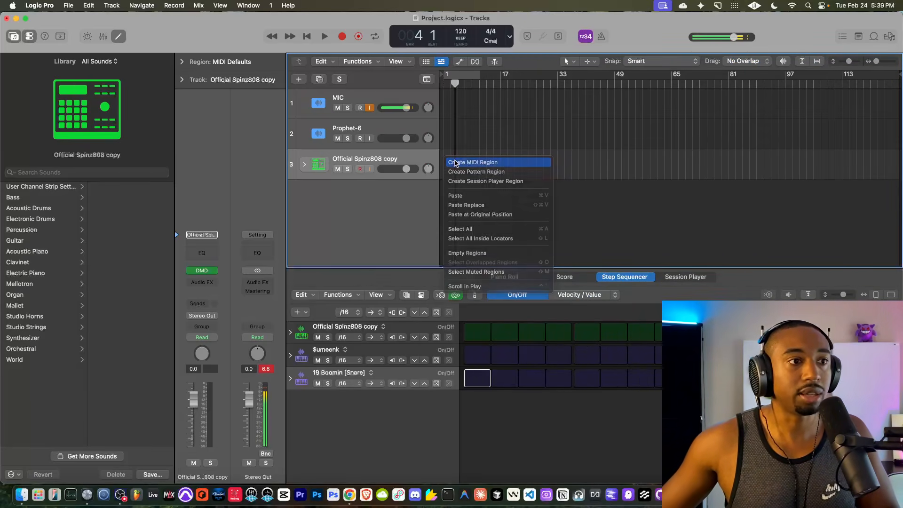
{"action": "left_click", "coordinate": [472, 162]}
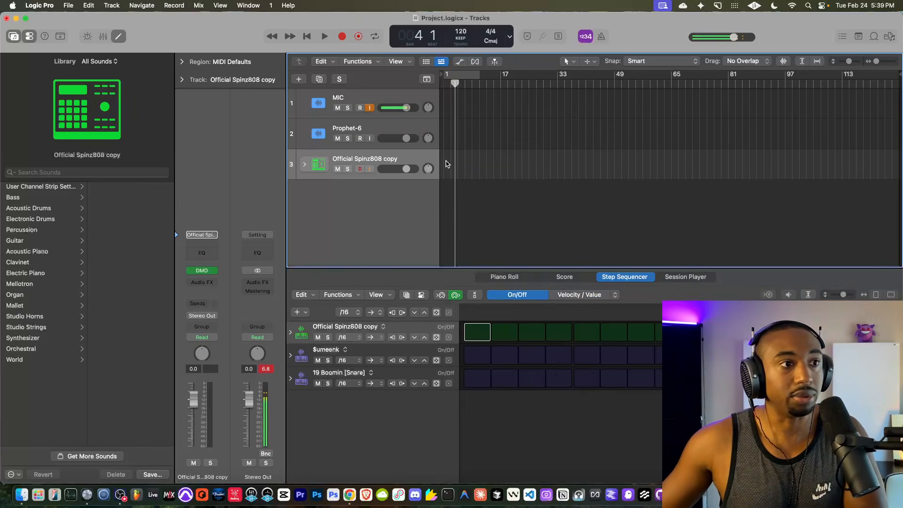
{"action": "right_click", "coordinate": [446, 164]}
{"action": "left_click", "coordinate": [463, 176]}
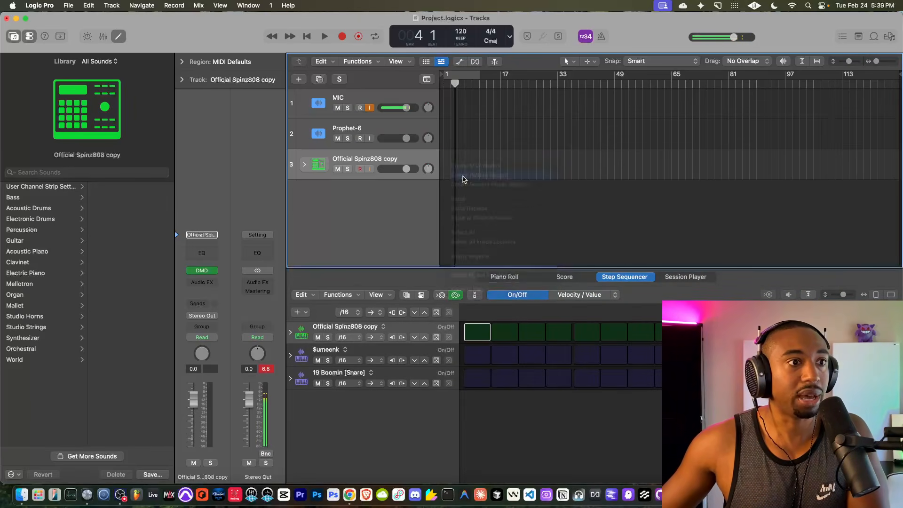
{"action": "mouse_move", "coordinate": [451, 165]}
{"action": "left_mouse_down"}
{"action": "mouse_move", "coordinate": [434, 167]}
{"action": "mouse_move", "coordinate": [445, 157]}
{"action": "mouse_move", "coordinate": [503, 157]}
{"action": "mouse_move", "coordinate": [461, 158]}
{"action": "left_mouse_up"}
{"action": "key", "text": "Delete"}
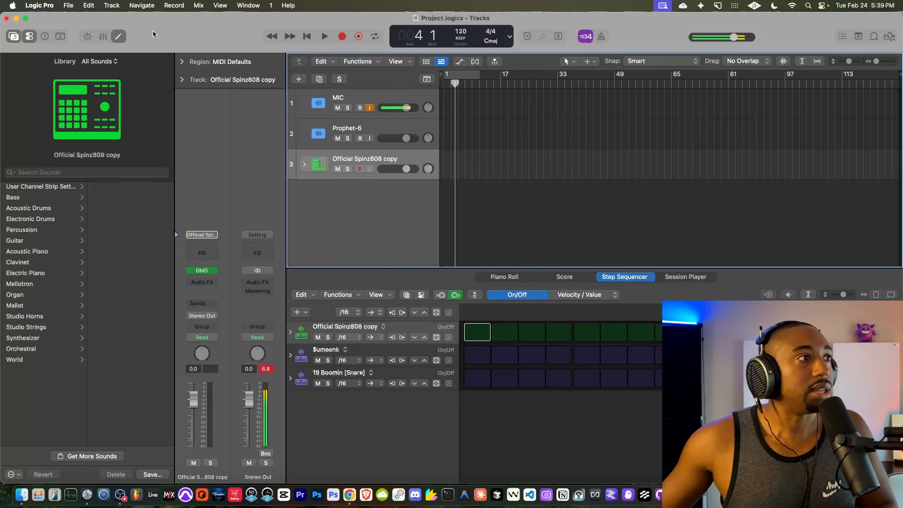
{"action": "left_click", "coordinate": [119, 41]}
{"action": "left_click", "coordinate": [119, 42]}
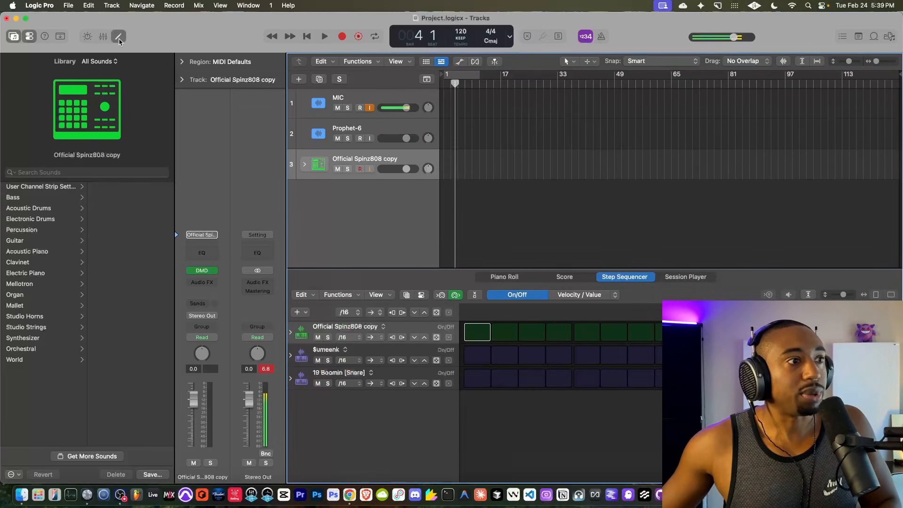
{"action": "left_click", "coordinate": [565, 277]}
{"action": "left_click", "coordinate": [617, 280]}
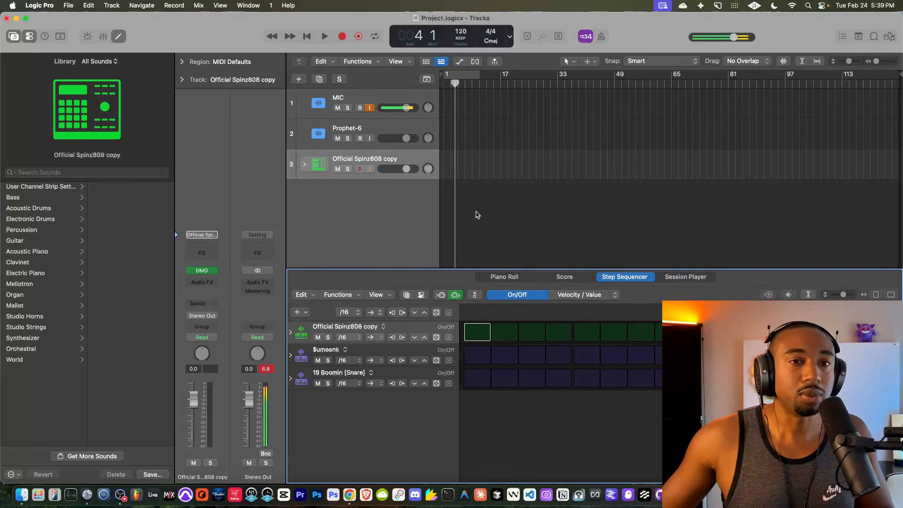
Step: Return the playhead to bar 1 and turn on the first two steps of the $umeenk hi-hat row
{"action": "key", "text": "Return"}
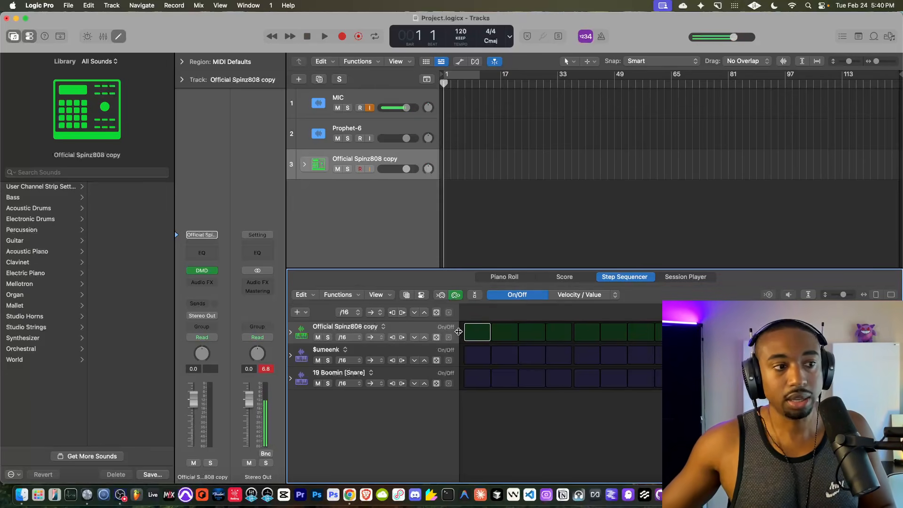
{"action": "left_click", "coordinate": [477, 356]}
{"action": "left_click", "coordinate": [503, 356]}
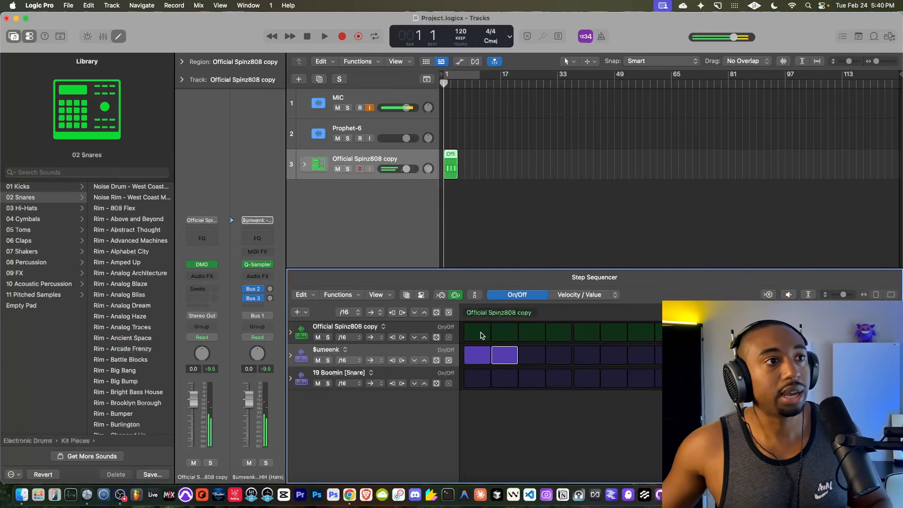
Step: Set the project tempo to 140 and play the hi-hat pattern with the metronome on, returning the playhead to bar 1
{"action": "key", "text": "space"}
{"action": "key", "text": "space"}
{"action": "left_click_drag", "start_coordinate": [460, 32], "coordinate": [463, 31]}
{"action": "key", "text": "space"}
{"action": "key", "text": "space"}
{"action": "key", "text": "space"}
{"action": "key", "text": "space"}
{"action": "key", "text": "space"}
{"action": "key", "text": "space"}
{"action": "left_click", "coordinate": [308, 37]}
{"action": "key", "text": "space"}
{"action": "key", "text": "space"}
{"action": "left_click", "coordinate": [313, 36]}
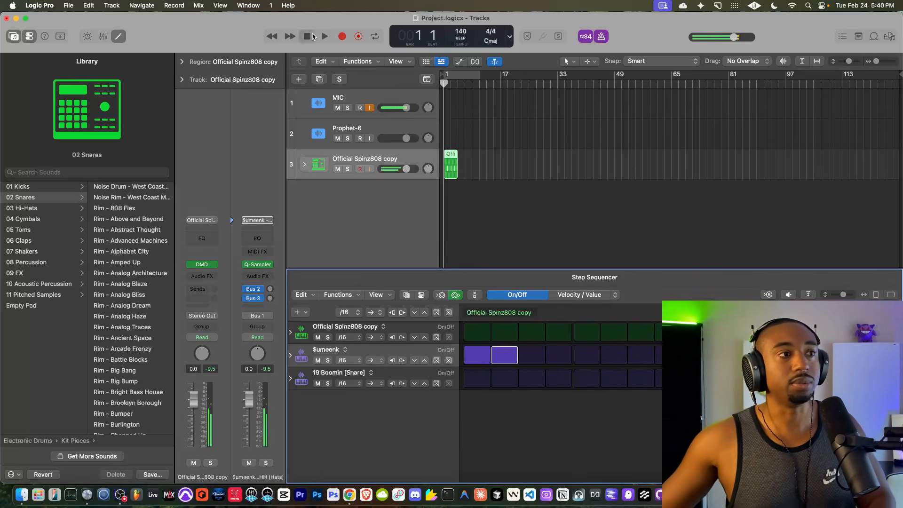
Step: Stretch the first $umeenk hi-hat step to span two steps and repeat it along the row
{"action": "left_click", "coordinate": [500, 354]}
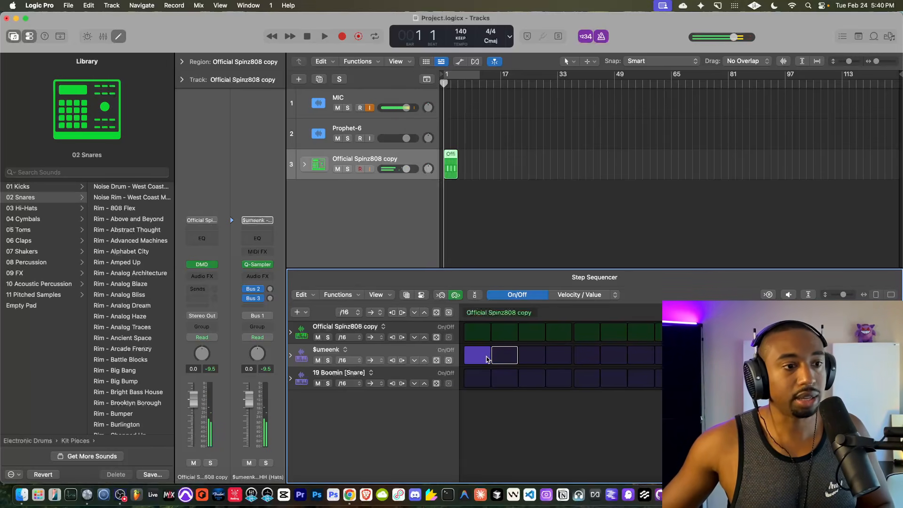
{"action": "left_click_drag", "start_coordinate": [484, 356], "coordinate": [496, 356]}
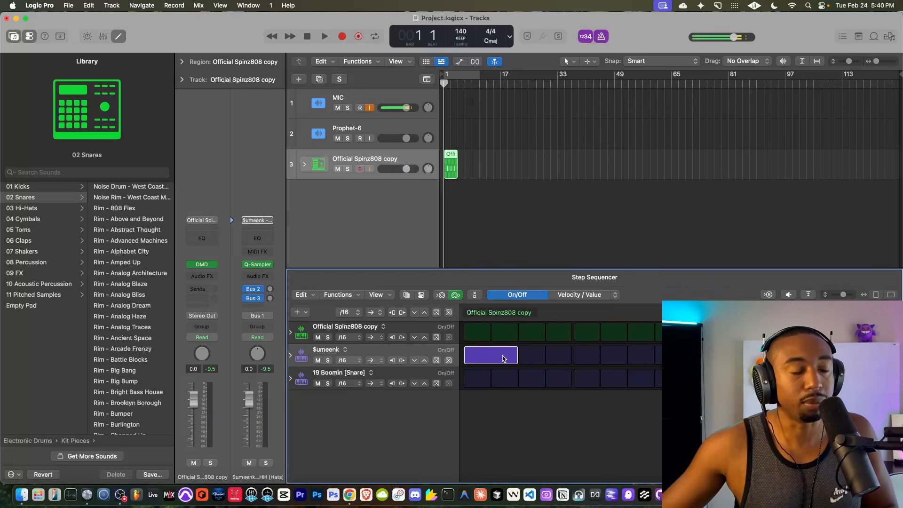
{"action": "key", "text": "super+r"}
{"action": "key", "text": "super+r"}
{"action": "key", "text": "super+r"}
{"action": "key", "text": "super+r"}
{"action": "key", "text": "super+r"}
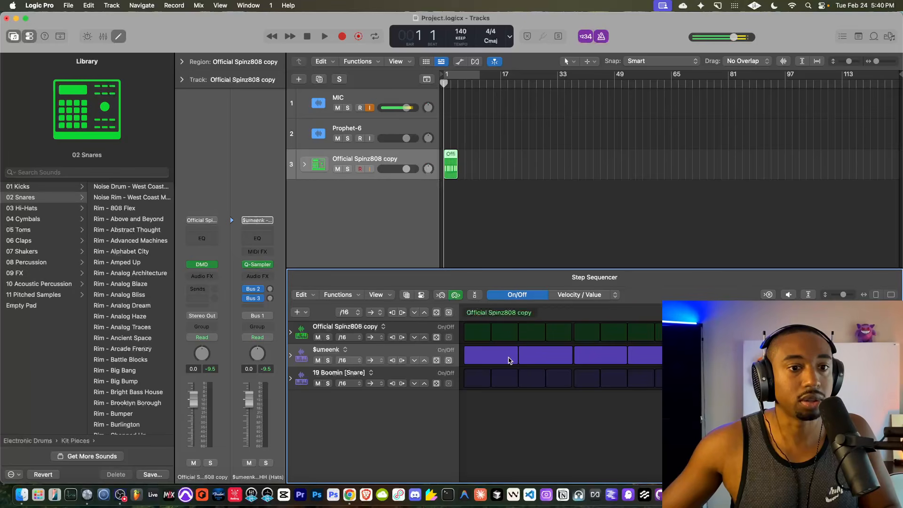
Step: Play back the repeated hi-hat pattern, restarting once from bar 1
{"action": "key", "text": "space"}
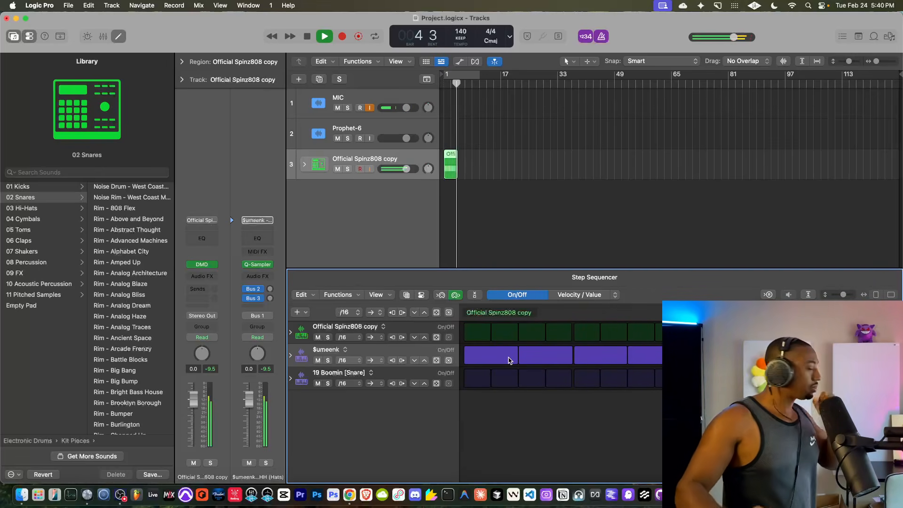
{"action": "key", "text": "space"}
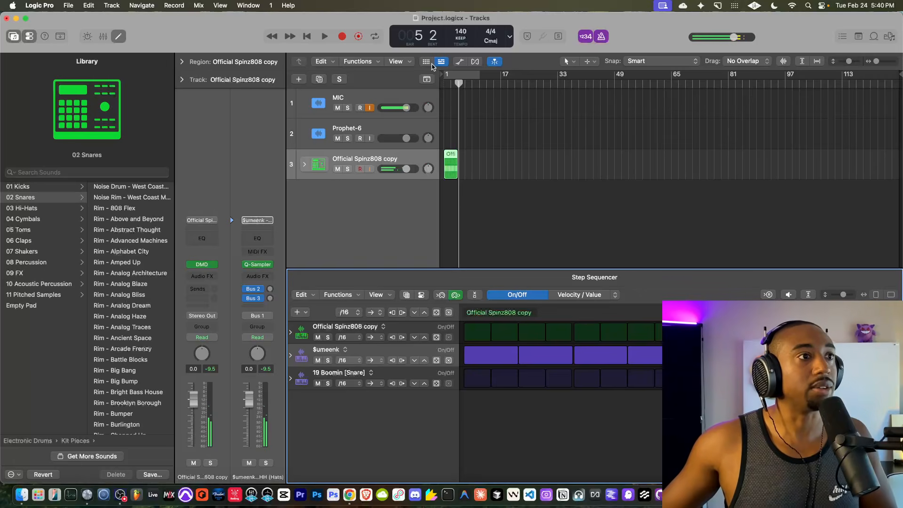
{"action": "left_click", "coordinate": [309, 37]}
{"action": "key", "text": "space"}
{"action": "key", "text": "space"}
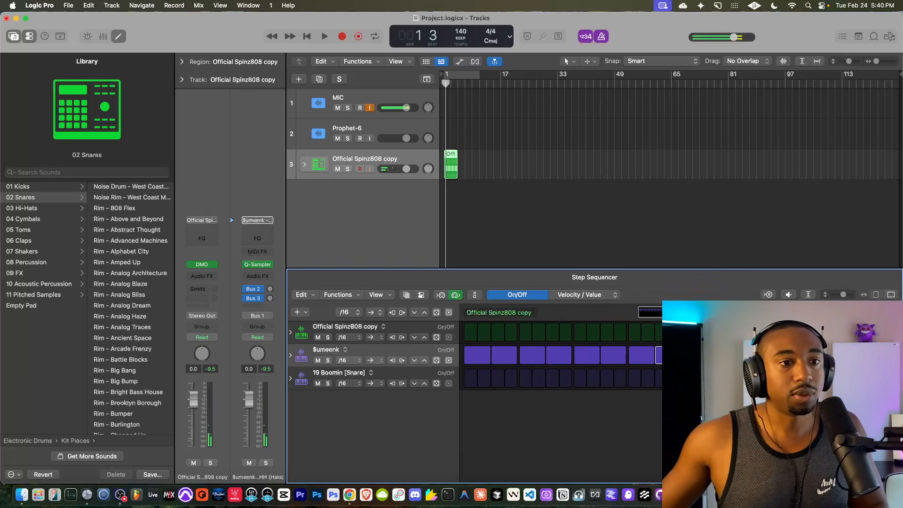
{"action": "key", "text": "space"}
{"action": "key", "text": "space"}
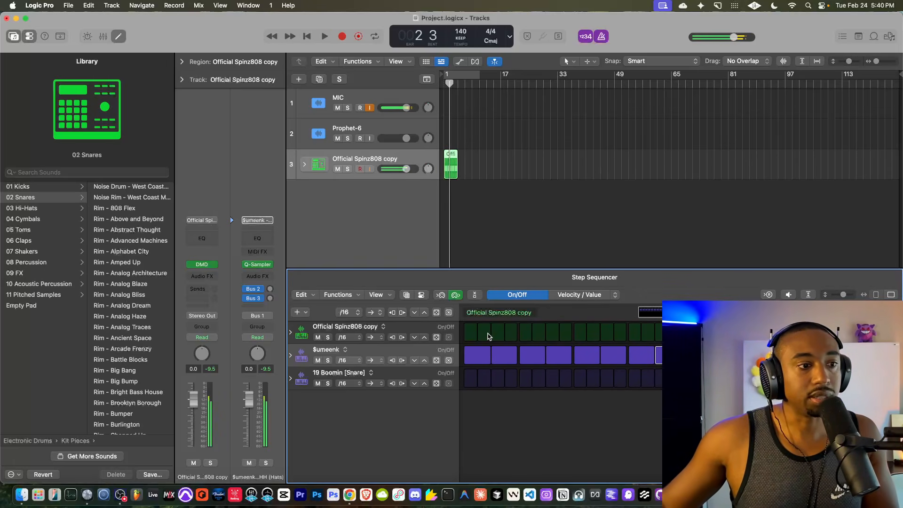
Step: Turn on the fifth step of the 19 Boomin [Snare] row and play the pattern from bar 1
{"action": "left_click", "coordinate": [525, 378]}
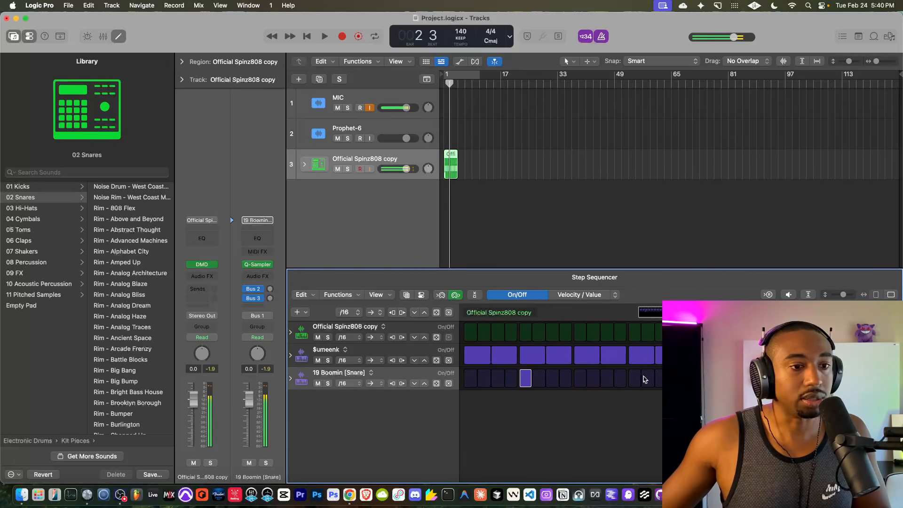
{"action": "key", "text": "space"}
{"action": "key", "text": "space"}
{"action": "left_click", "coordinate": [310, 40]}
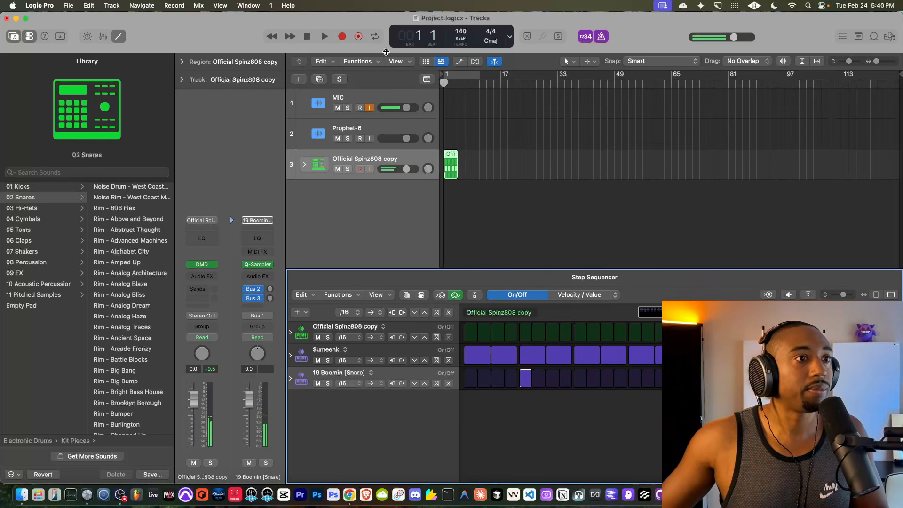
{"action": "key", "text": "space"}
Step: Turn on cycle mode for looped playback and stop the playback
{"action": "left_click", "coordinate": [458, 74]}
{"action": "key", "text": "space"}
{"action": "left_click_drag", "start_coordinate": [477, 76], "coordinate": [485, 81]}
{"action": "scroll", "coordinate": [486, 81], "scroll_direction": "up", "scroll_amount": 10}
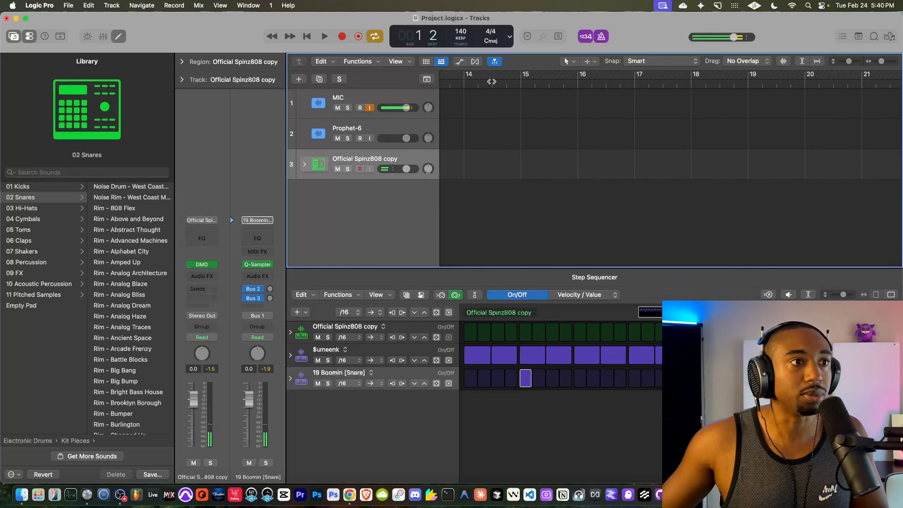
Step: Hide the library and shorten the cycle range so it ends at bar 9
{"action": "left_click", "coordinate": [12, 36]}
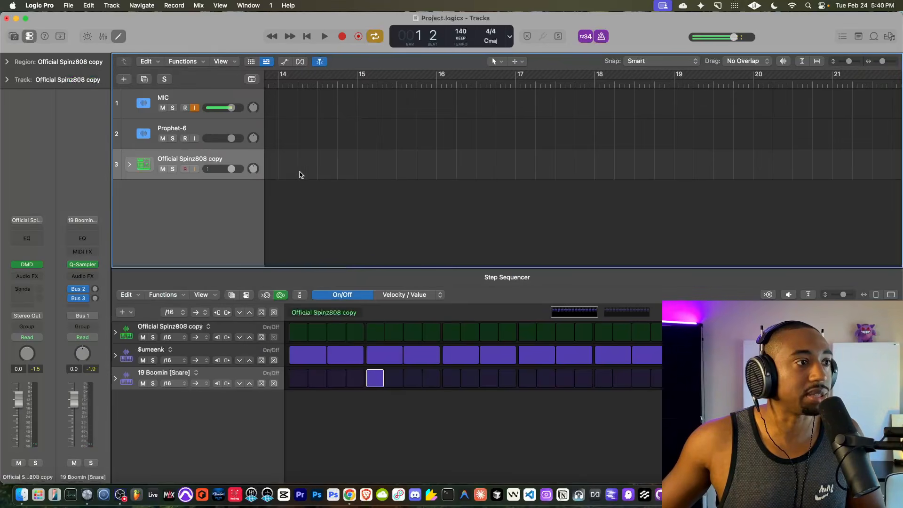
{"action": "scroll", "coordinate": [281, 170], "scroll_direction": "left", "scroll_amount": 10}
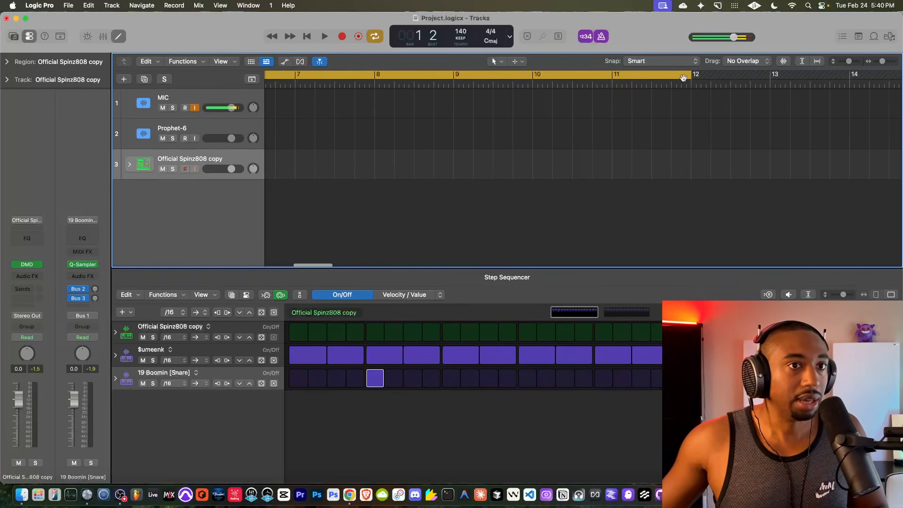
{"action": "left_click_drag", "start_coordinate": [682, 79], "coordinate": [454, 80]}
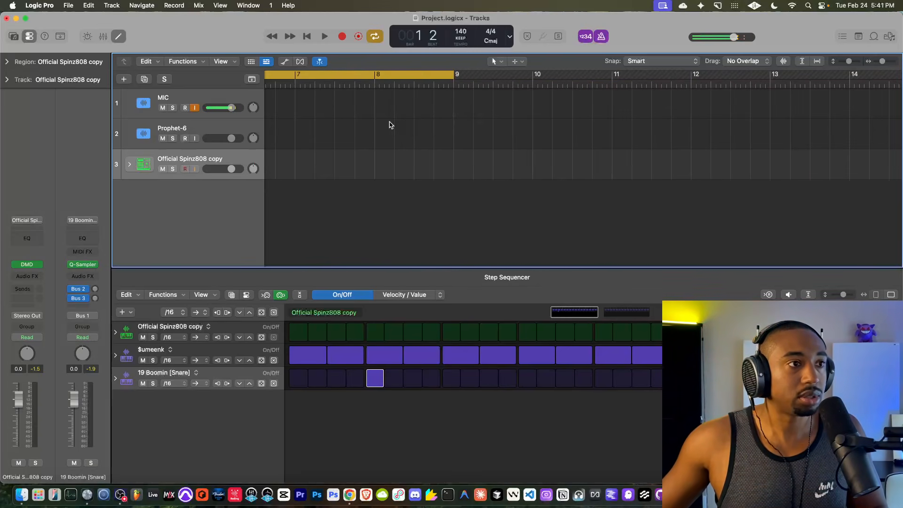
{"action": "scroll", "coordinate": [390, 122], "scroll_direction": "left", "scroll_amount": 7}
{"action": "scroll", "coordinate": [389, 122], "scroll_direction": "down", "scroll_amount": 10}
{"action": "scroll", "coordinate": [306, 130], "scroll_direction": "up", "scroll_amount": 10}
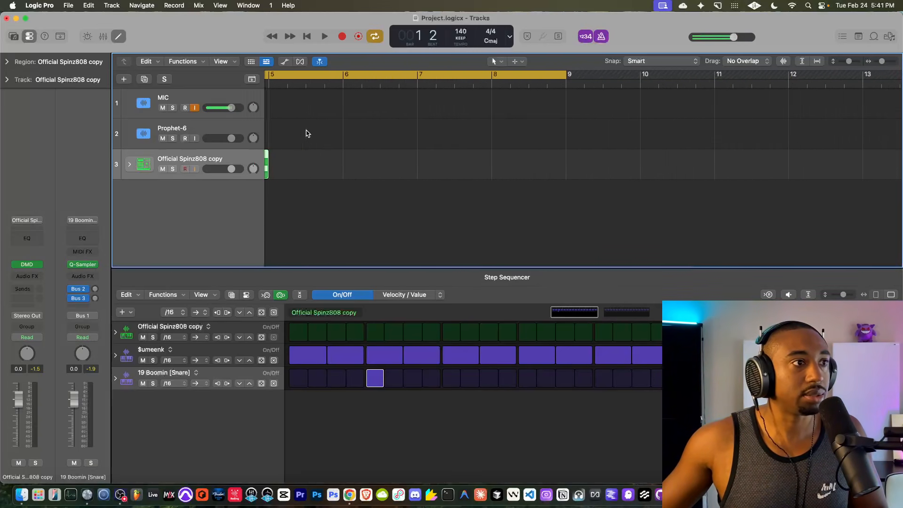
{"action": "scroll", "coordinate": [306, 131], "scroll_direction": "up", "scroll_amount": 10}
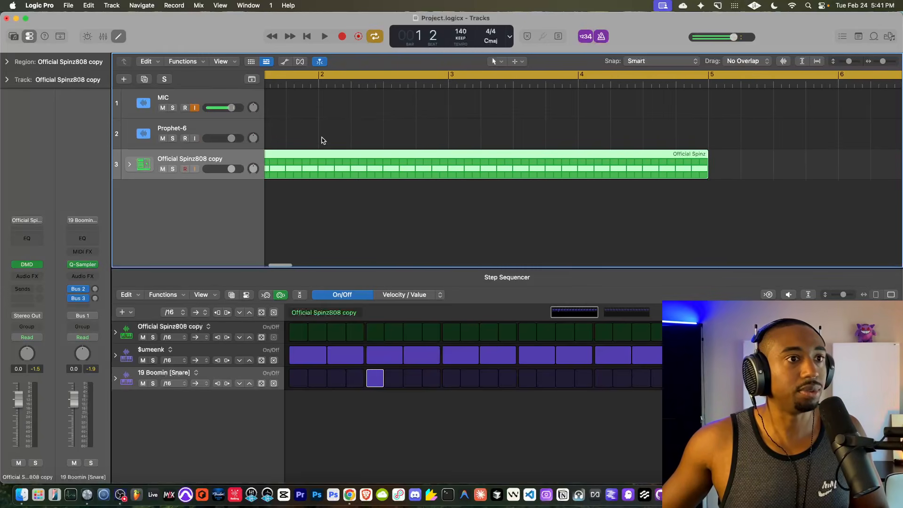
Step: Loop the Official Spinz808 copy region out to bar 9 and return the playhead to bar 1
{"action": "scroll", "coordinate": [320, 142], "scroll_direction": "down", "scroll_amount": 8}
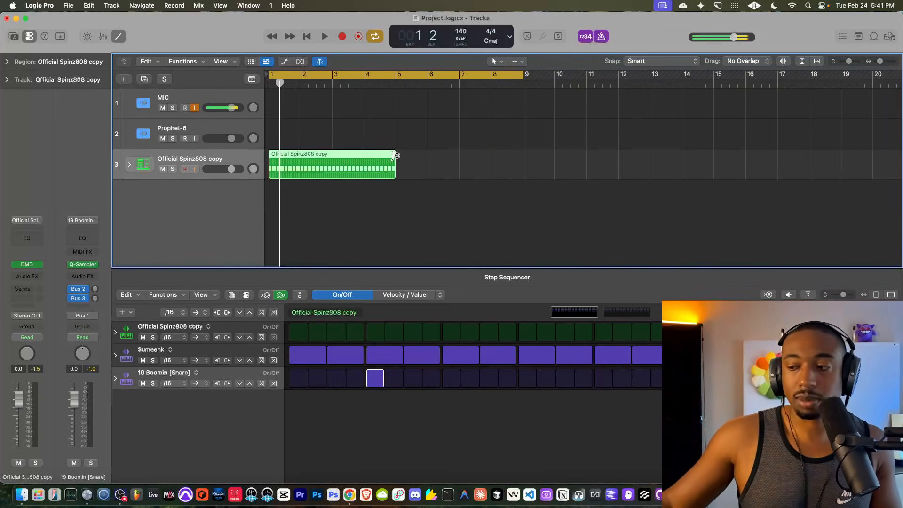
{"action": "left_click_drag", "start_coordinate": [394, 155], "coordinate": [523, 155]}
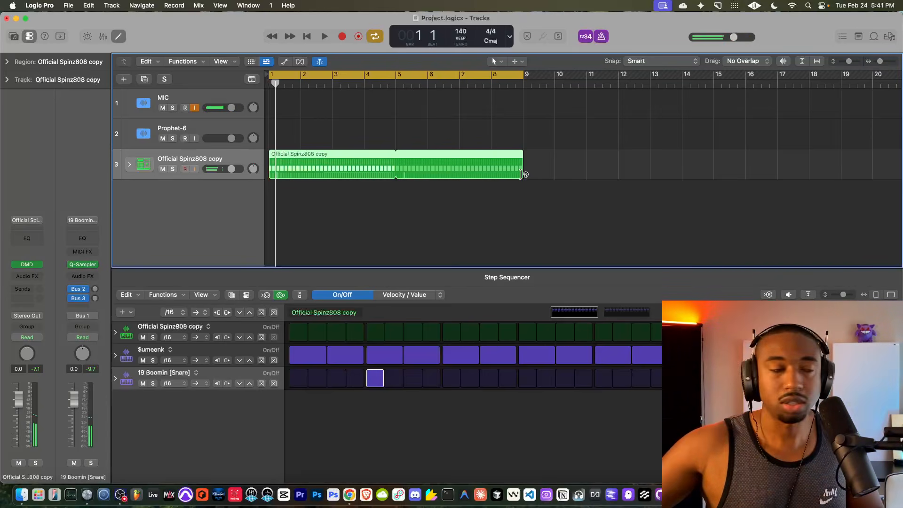
{"action": "left_click", "coordinate": [307, 37]}
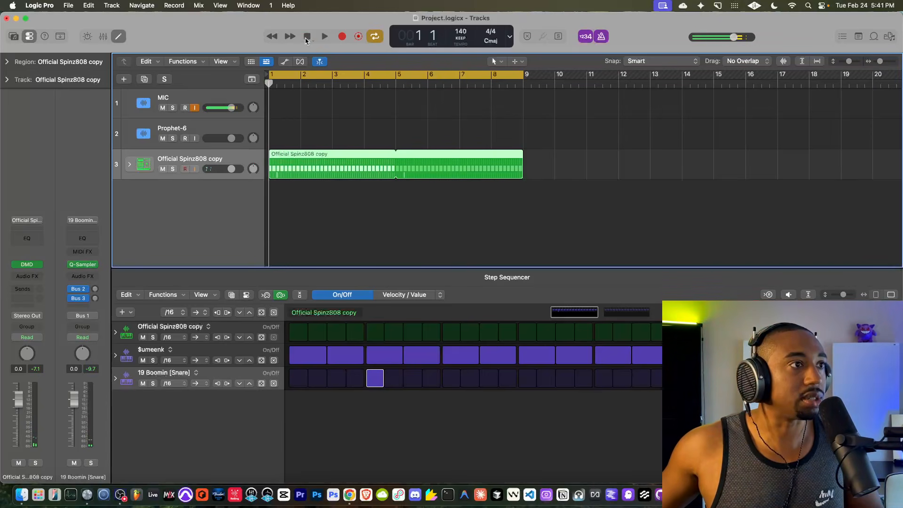
Step: Move the 19 Boomin [Snare] hit from the fifth step to the ninth step and play back the pattern
{"action": "key", "text": "space"}
{"action": "left_click", "coordinate": [374, 378]}
{"action": "left_click", "coordinate": [451, 377]}
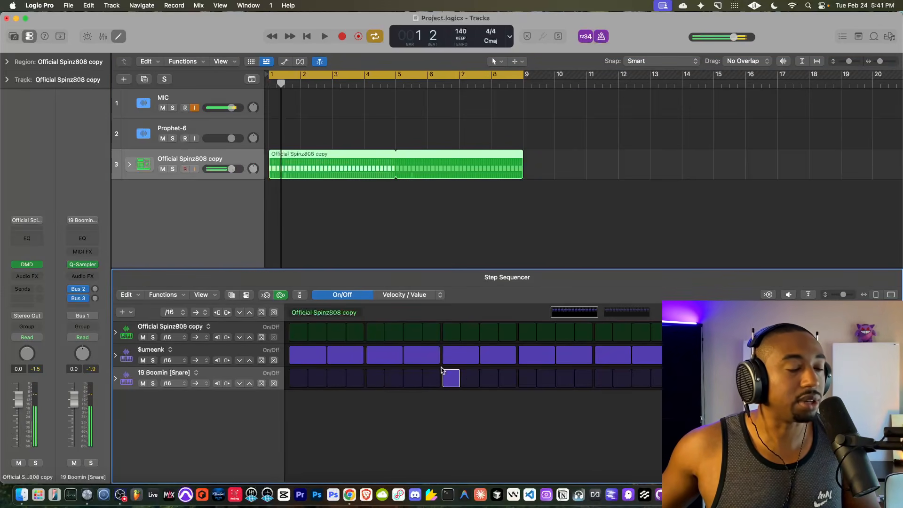
{"action": "key", "text": "space"}
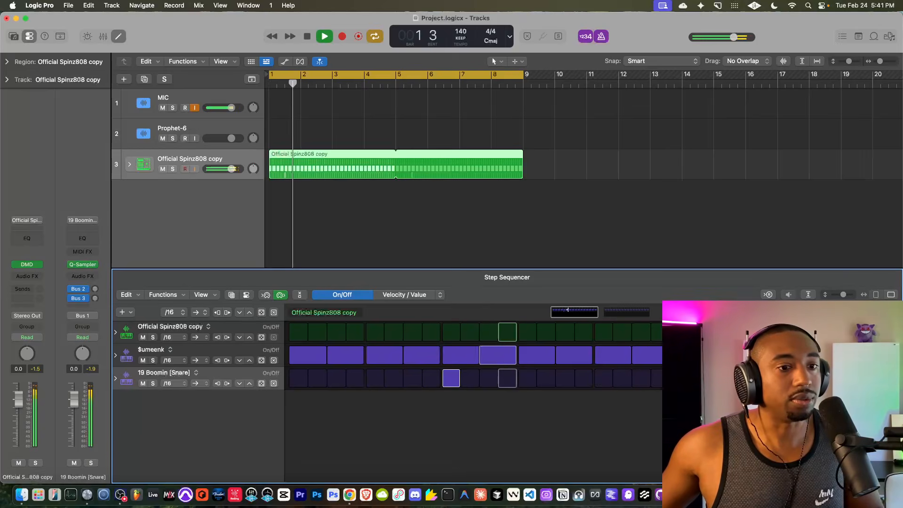
{"action": "key", "text": "space"}
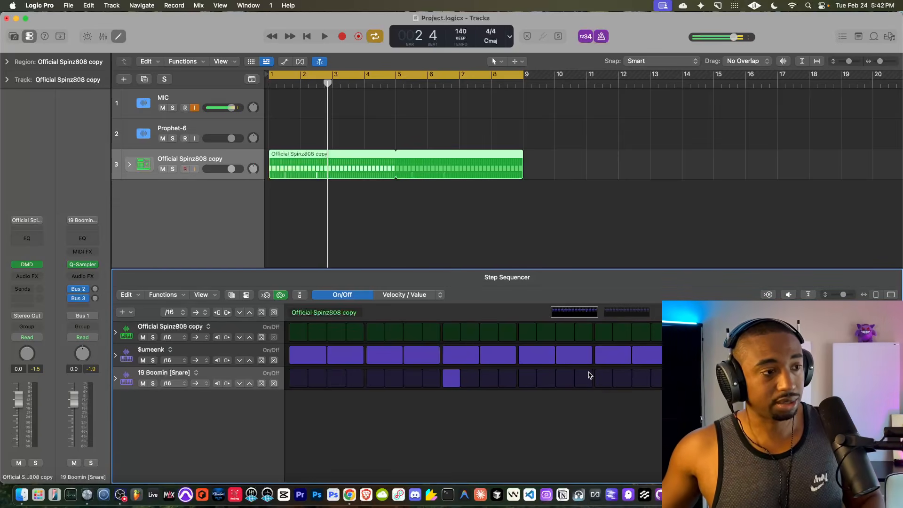
{"action": "key", "text": "space"}
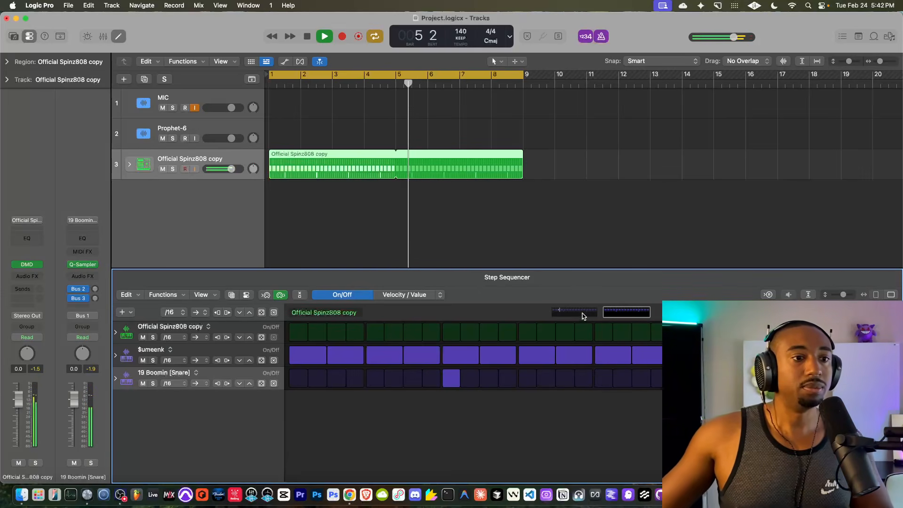
Step: Turn on steps 15 and 19 of the 19 Boomin [Snare] row during playback, then stop the playback
{"action": "left_click", "coordinate": [565, 378]}
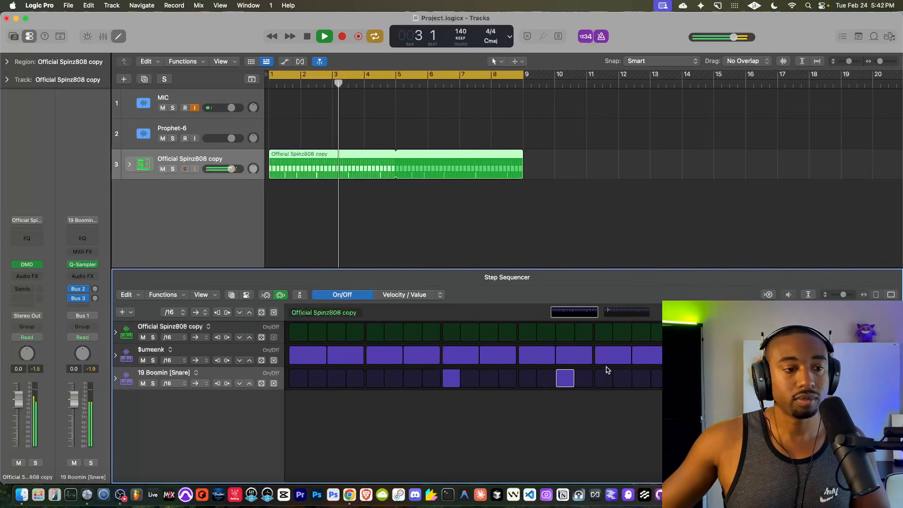
{"action": "left_click", "coordinate": [642, 378]}
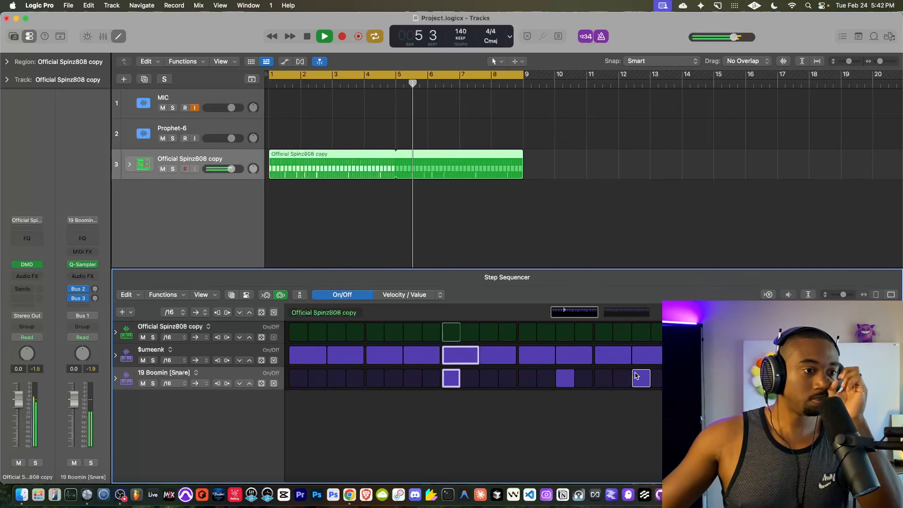
{"action": "key", "text": "space"}
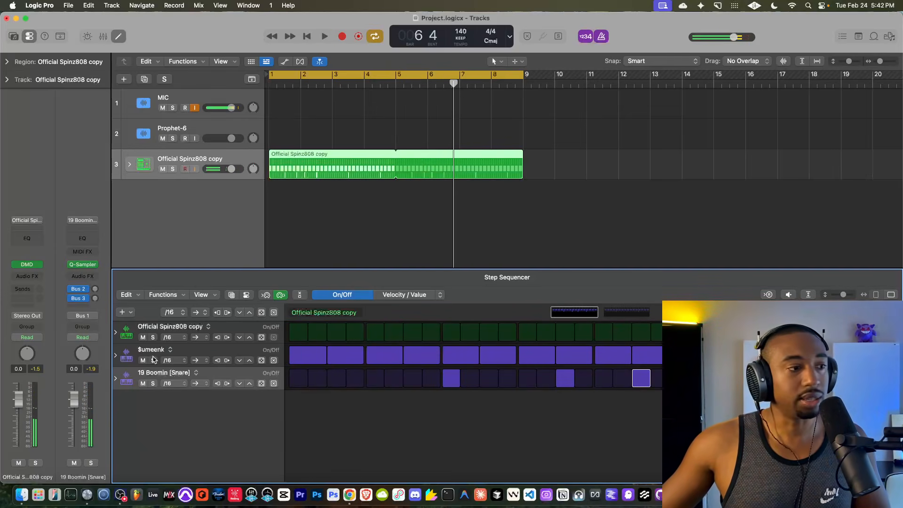
Step: Expand the $umeenk row's subrows and set the fifth hi-hat cell's Repeat to 3 while playing from bar 1
{"action": "left_click", "coordinate": [116, 356]}
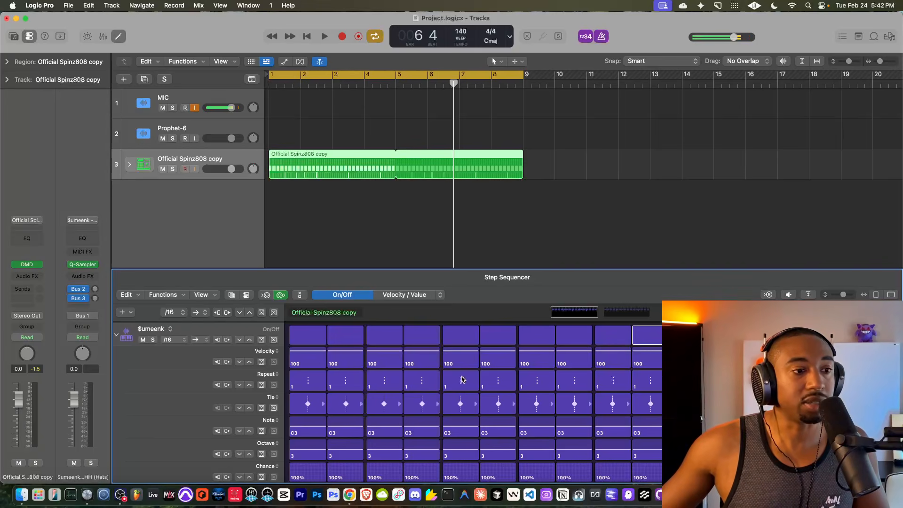
{"action": "left_click", "coordinate": [306, 36]}
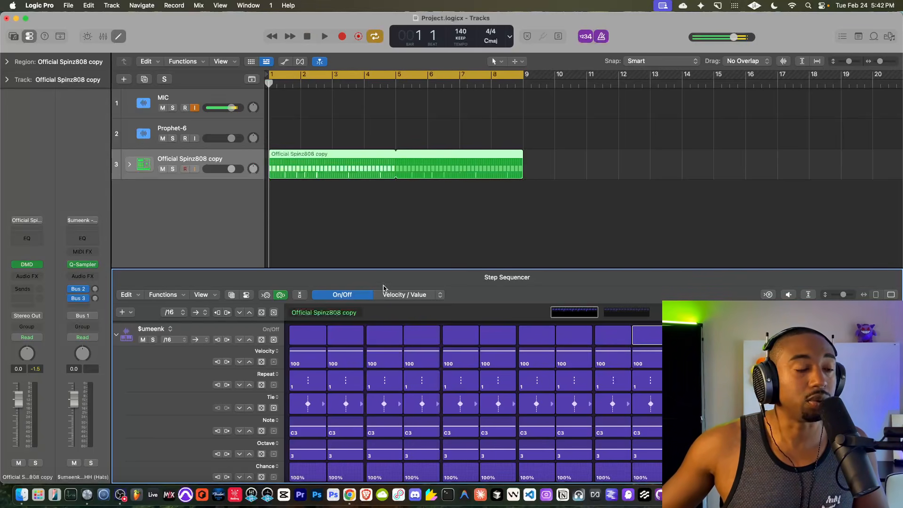
{"action": "key", "text": "space"}
{"action": "left_click_drag", "start_coordinate": [459, 388], "coordinate": [460, 382]}
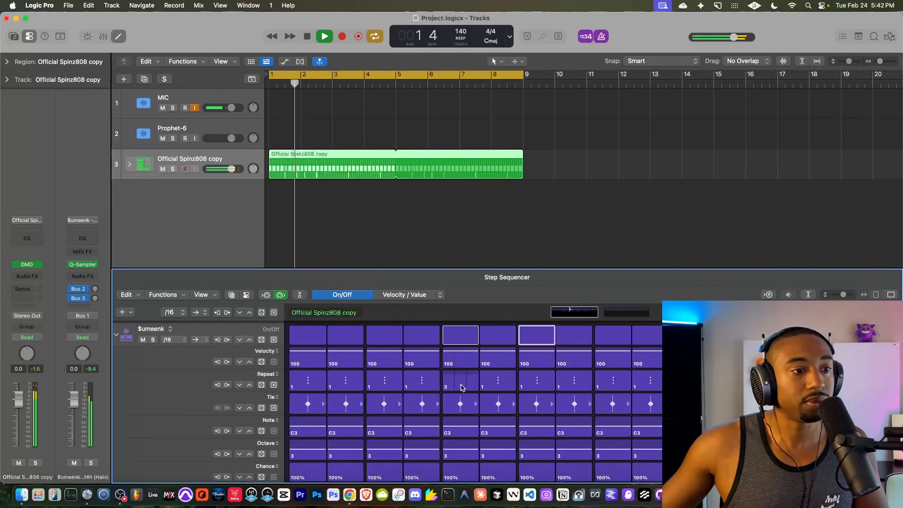
{"action": "key", "text": "space"}
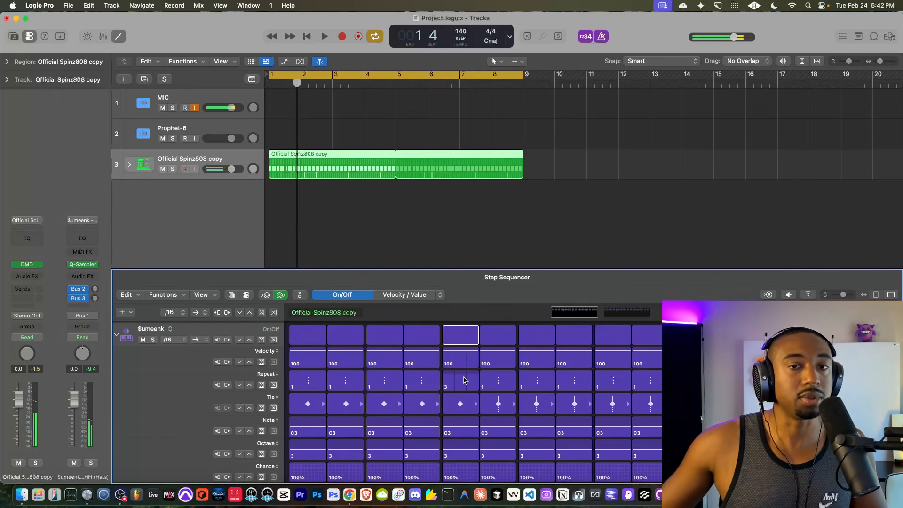
{"action": "key", "text": "space"}
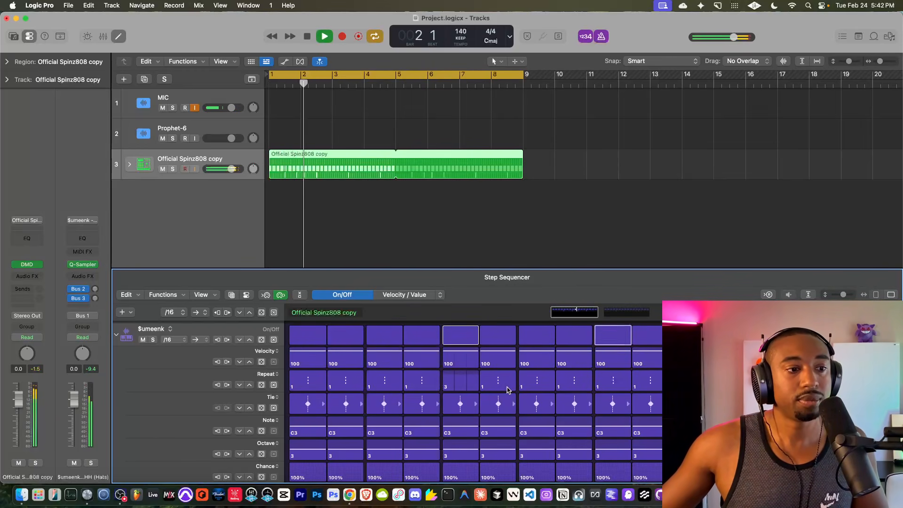
Step: Set the Repeat of the fifth $umeenk hi-hat cell to 5 and listen to the roll
{"action": "left_click_drag", "start_coordinate": [460, 388], "coordinate": [470, 383]}
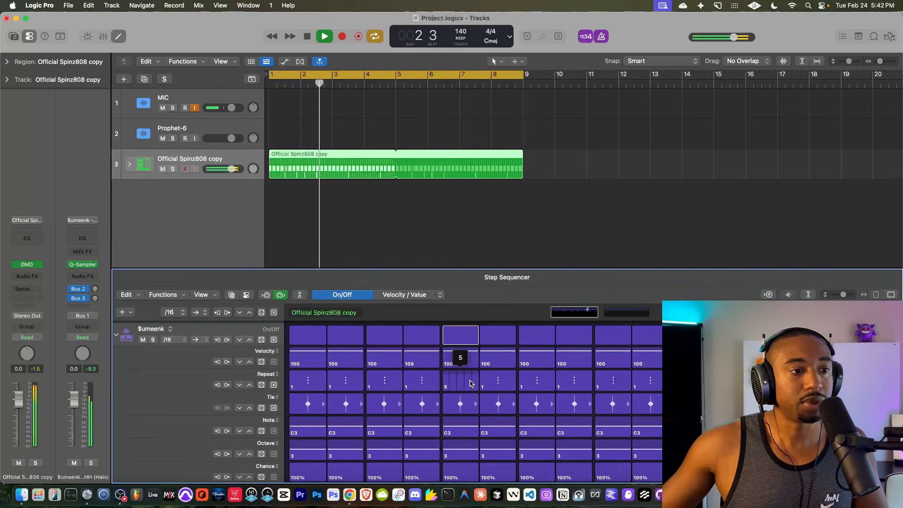
{"action": "key", "text": "space"}
{"action": "key", "text": "space"}
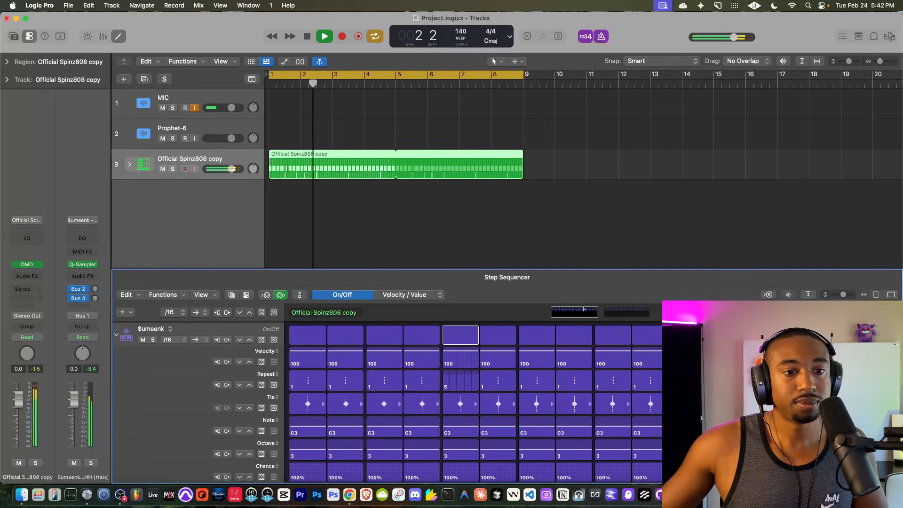
{"action": "key", "text": "space"}
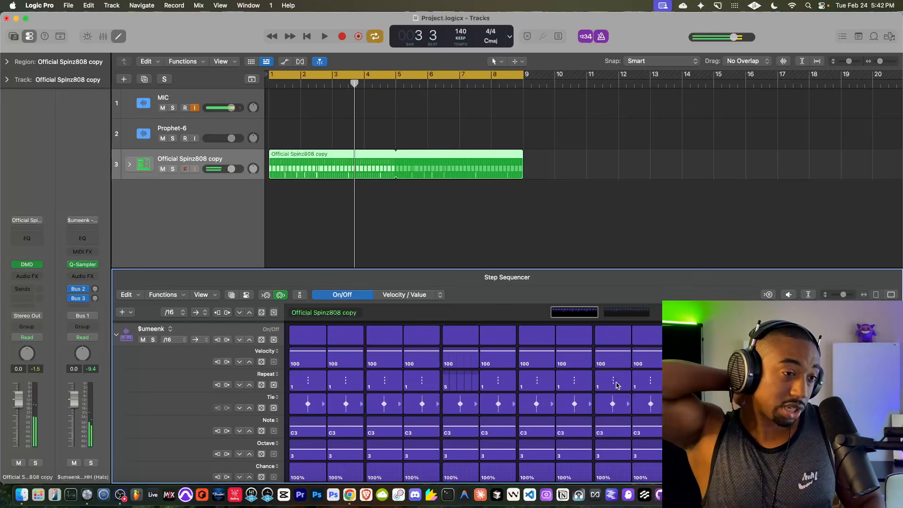
Step: Play and restart the pattern several times to examine how the hi-hat roll sounds with the snare
{"action": "key", "text": "space"}
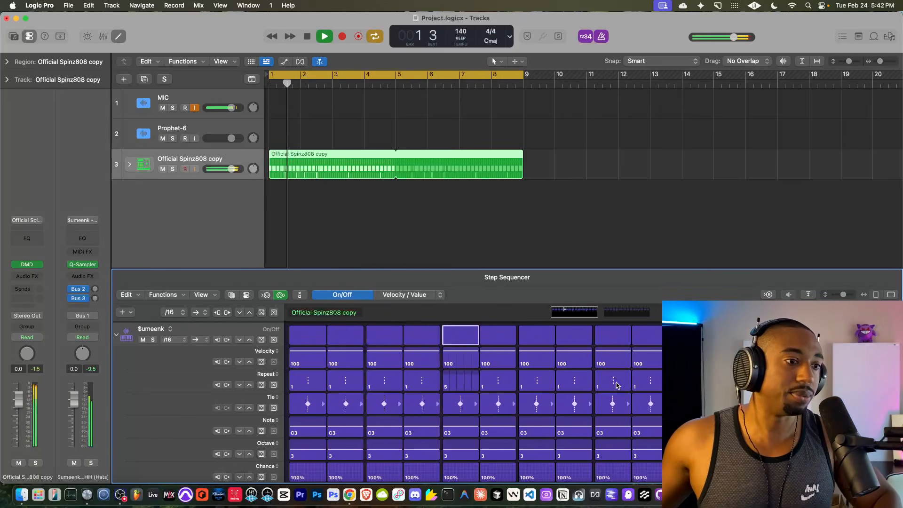
{"action": "key", "text": "space"}
{"action": "key", "text": "space"}
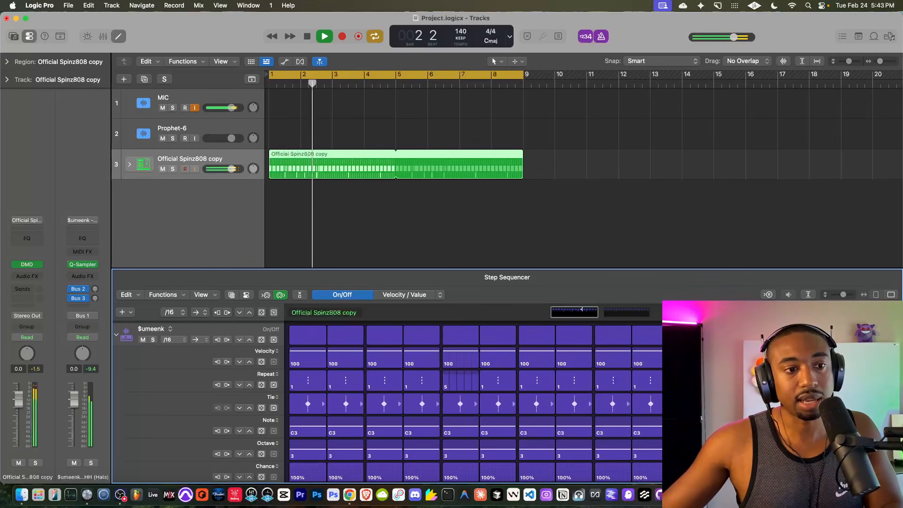
{"action": "key", "text": "space"}
{"action": "key", "text": "space"}
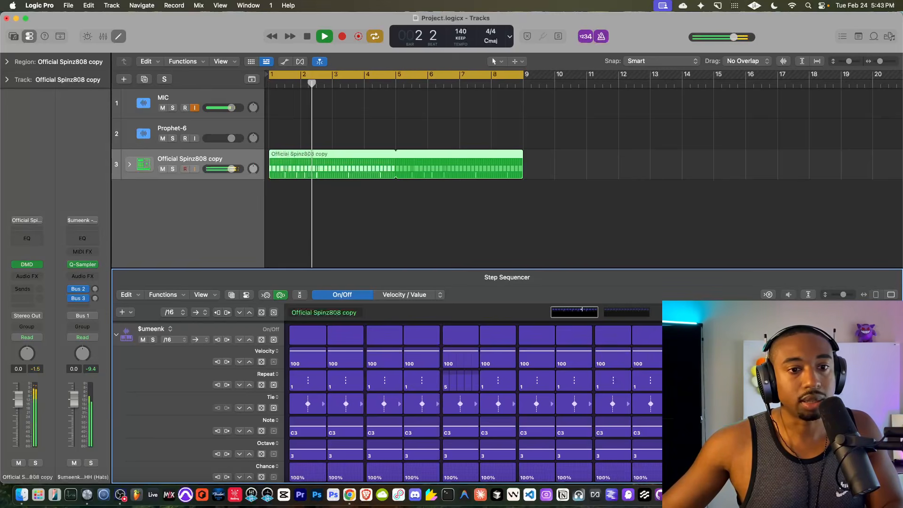
{"action": "key", "text": "space"}
{"action": "key", "text": "space"}
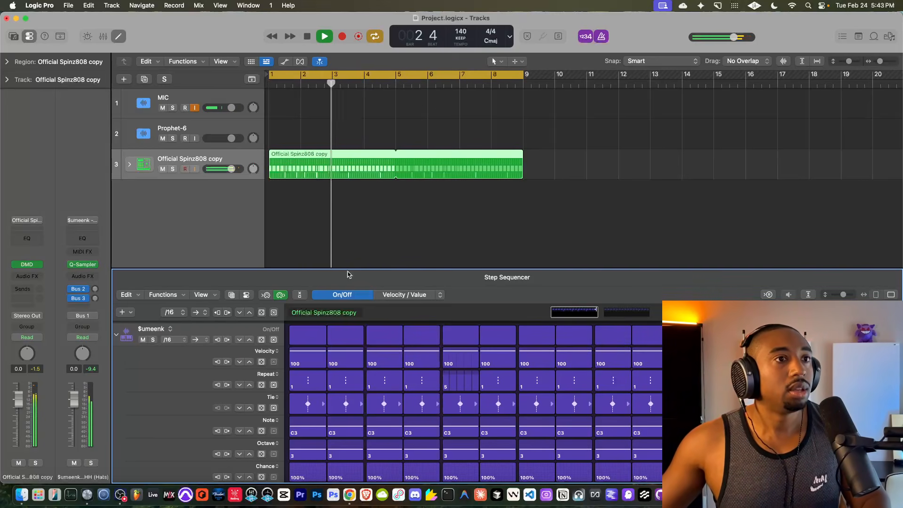
Step: Set the Note of the second $umeenk hi-hat cell to G2 and play back the pattern
{"action": "scroll", "coordinate": [282, 400], "scroll_direction": "down", "scroll_amount": 2}
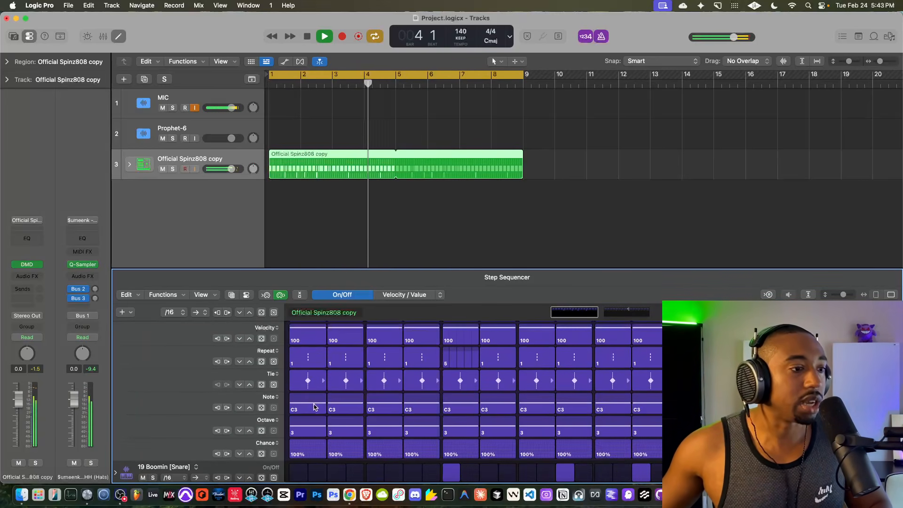
{"action": "left_click_drag", "start_coordinate": [444, 403], "coordinate": [459, 407]}
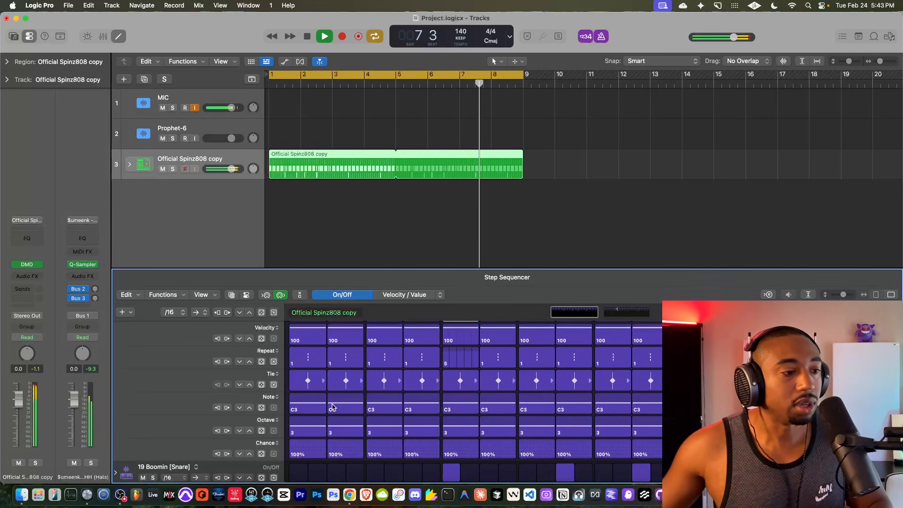
{"action": "key", "text": "space"}
{"action": "left_click_drag", "start_coordinate": [343, 404], "coordinate": [343, 411]}
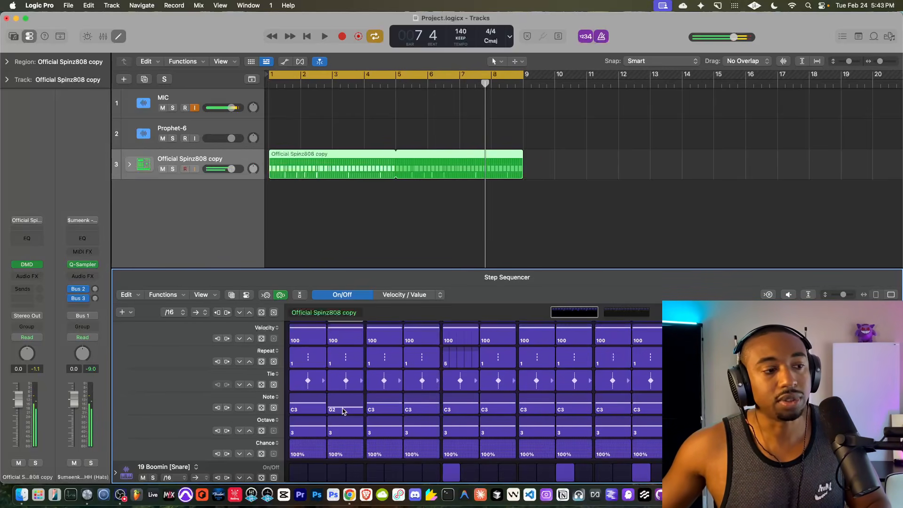
{"action": "key", "text": "space"}
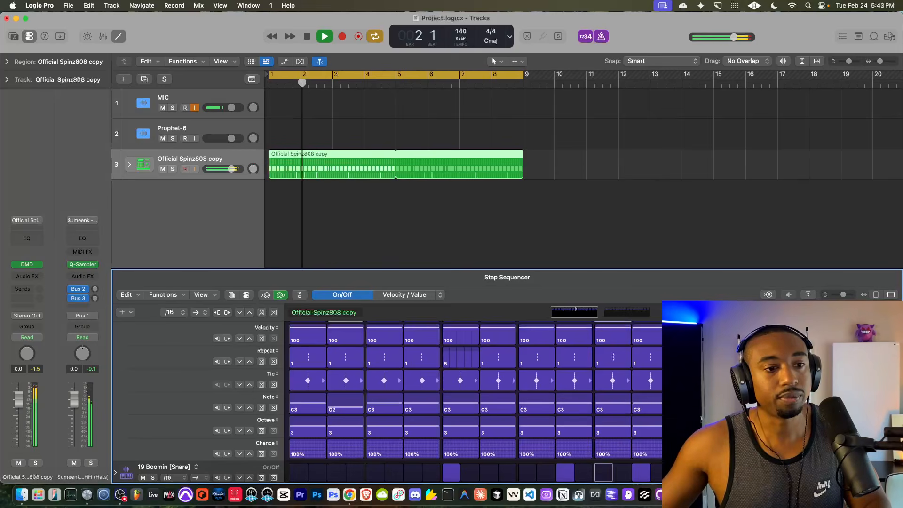
Step: Set the Note of the tenth $umeenk hi-hat cell to G2 and listen to the pitch changes
{"action": "left_click_drag", "start_coordinate": [655, 408], "coordinate": [655, 411]}
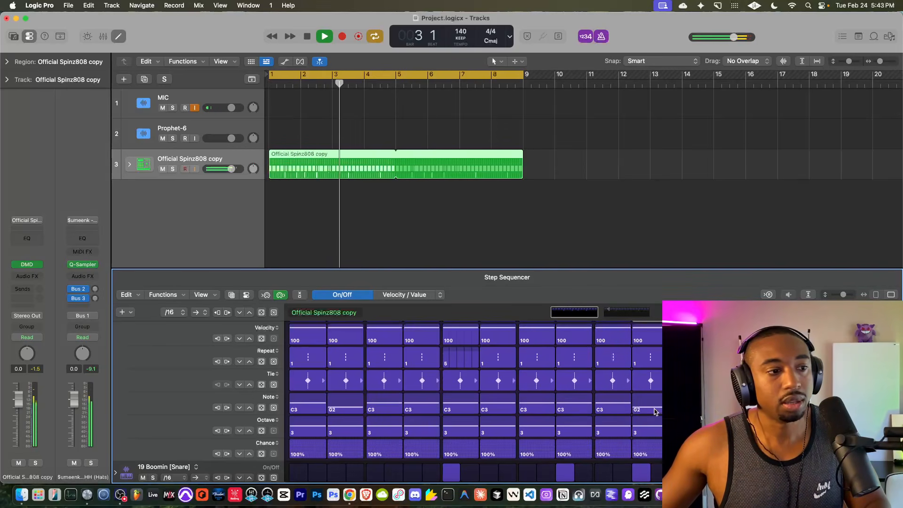
{"action": "key", "text": "space"}
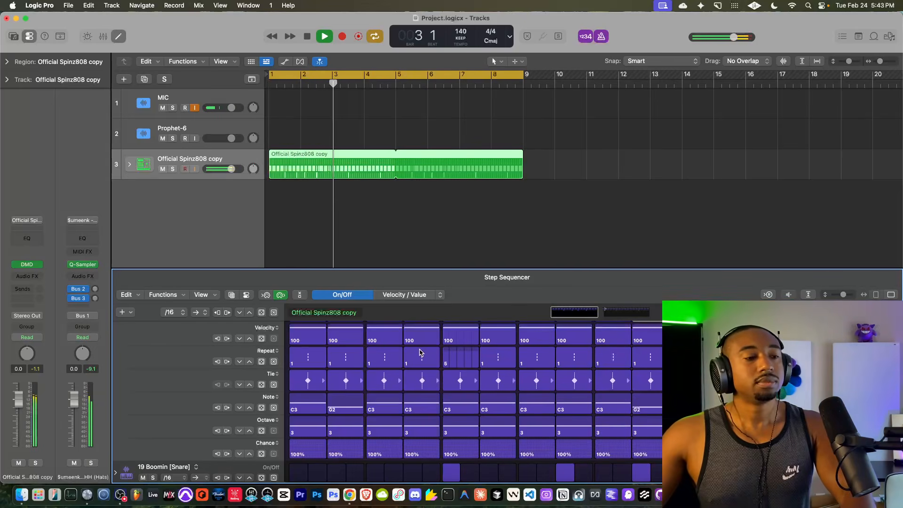
{"action": "key", "text": "space"}
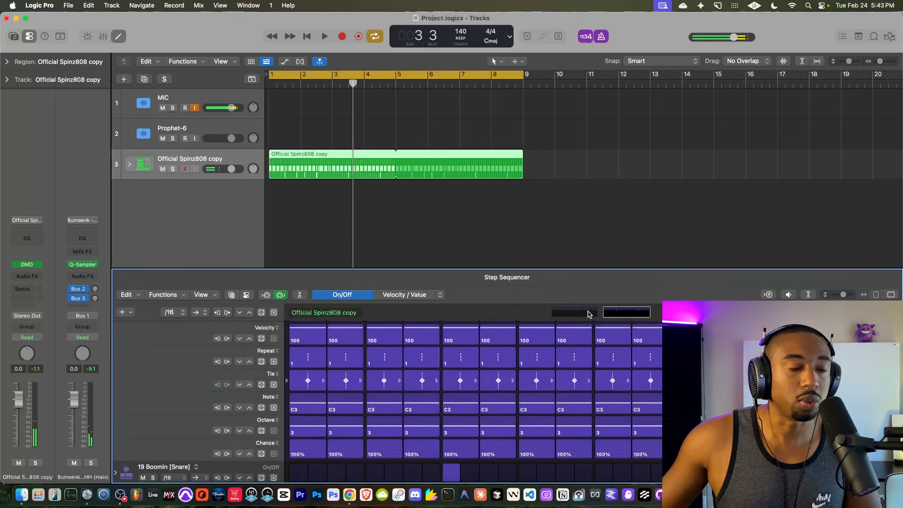
Step: Show the second page of the pattern with the $umeenk subrows collapsed and start playback to check it
{"action": "left_click", "coordinate": [868, 312]}
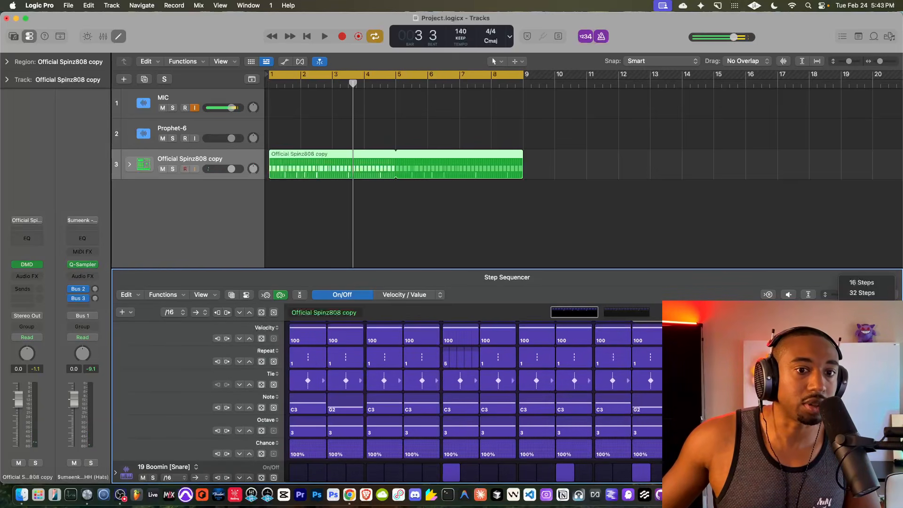
{"action": "left_click", "coordinate": [626, 313]}
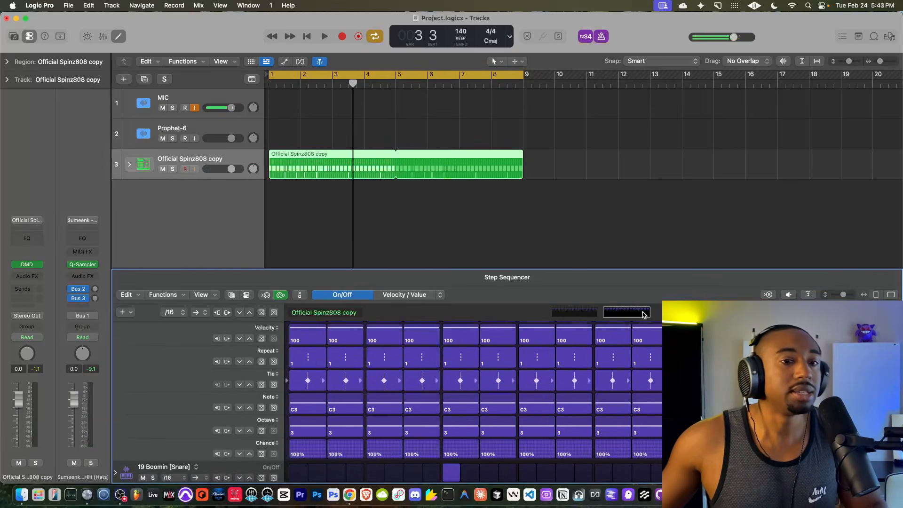
{"action": "scroll", "coordinate": [212, 324], "scroll_direction": "up", "scroll_amount": 3}
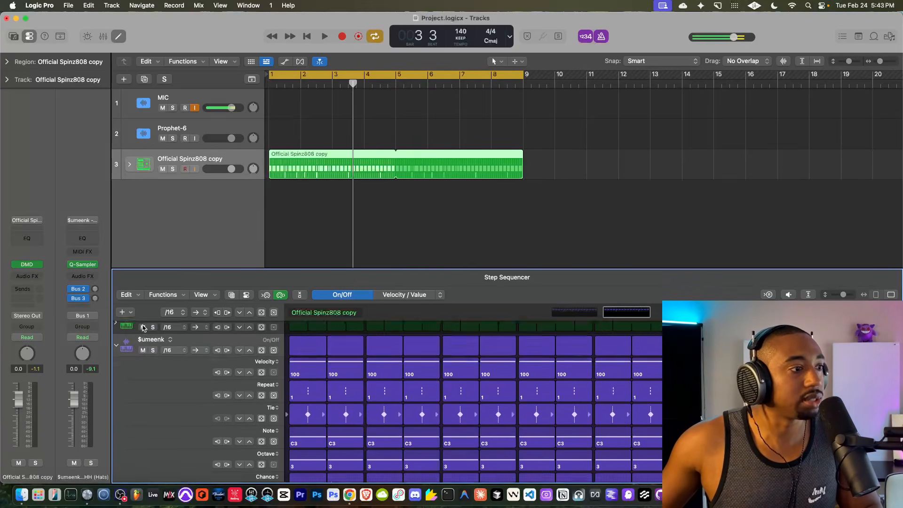
{"action": "left_click", "coordinate": [116, 355]}
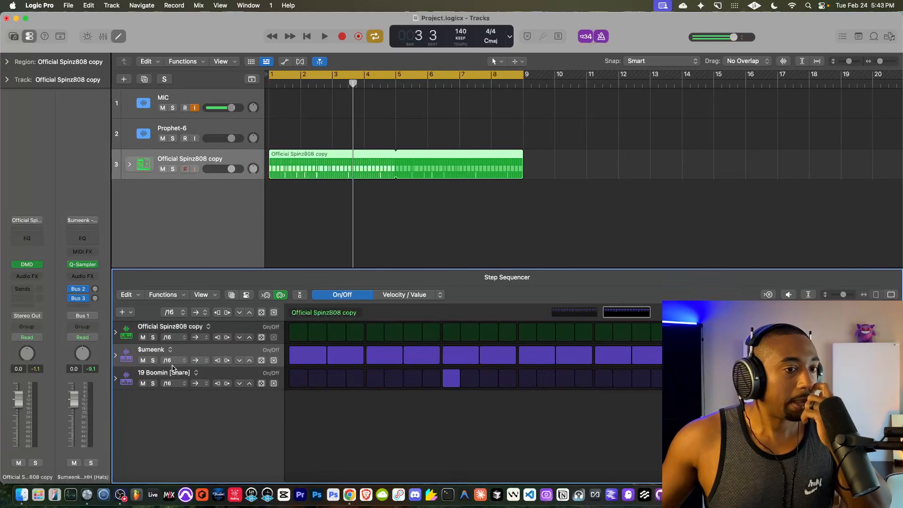
{"action": "key", "text": "space"}
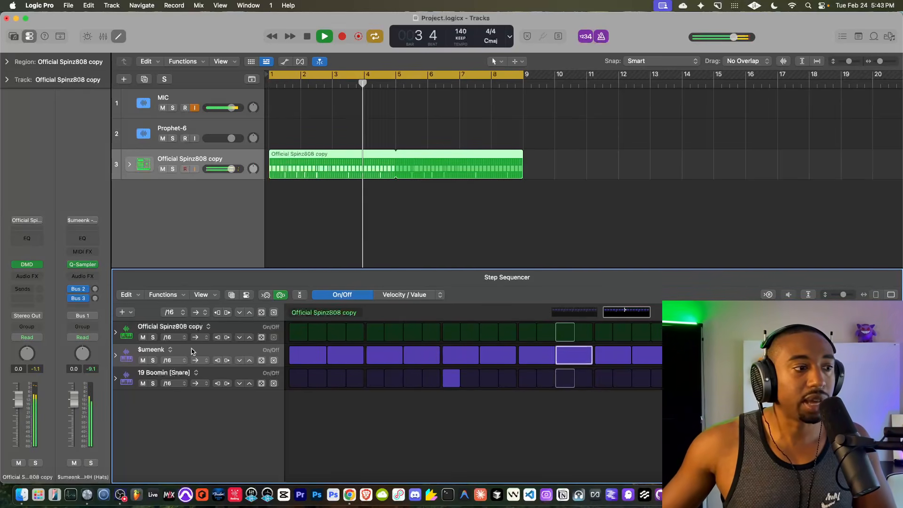
Step: On the pattern's second page, set the fifth $umeenk cell's Repeat to 5 and the second cell's Note to G2
{"action": "left_click", "coordinate": [115, 355]}
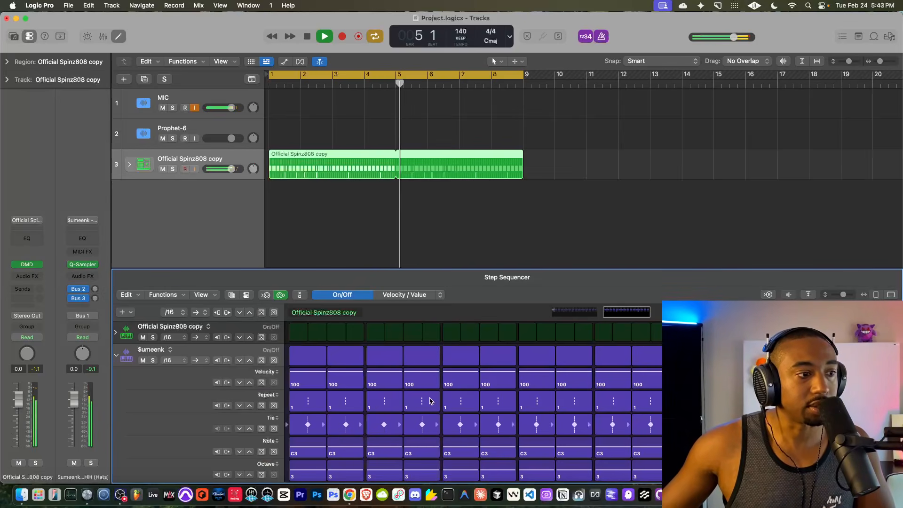
{"action": "left_click_drag", "start_coordinate": [442, 402], "coordinate": [464, 404]}
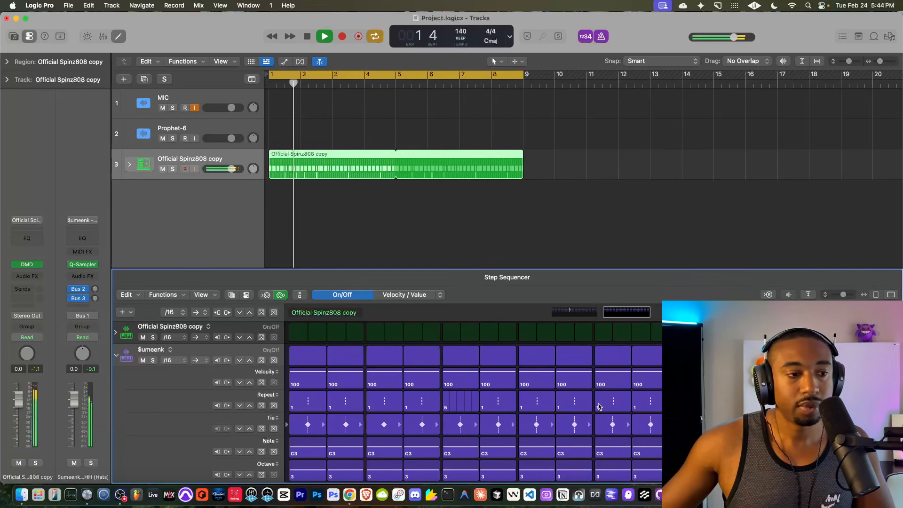
{"action": "scroll", "coordinate": [518, 423], "scroll_direction": "down", "scroll_amount": 1}
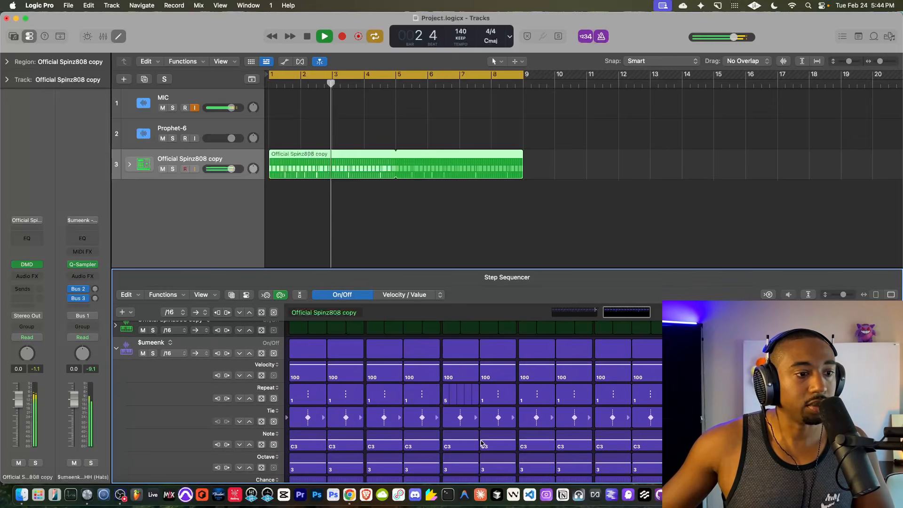
{"action": "left_click_drag", "start_coordinate": [481, 443], "coordinate": [506, 444]}
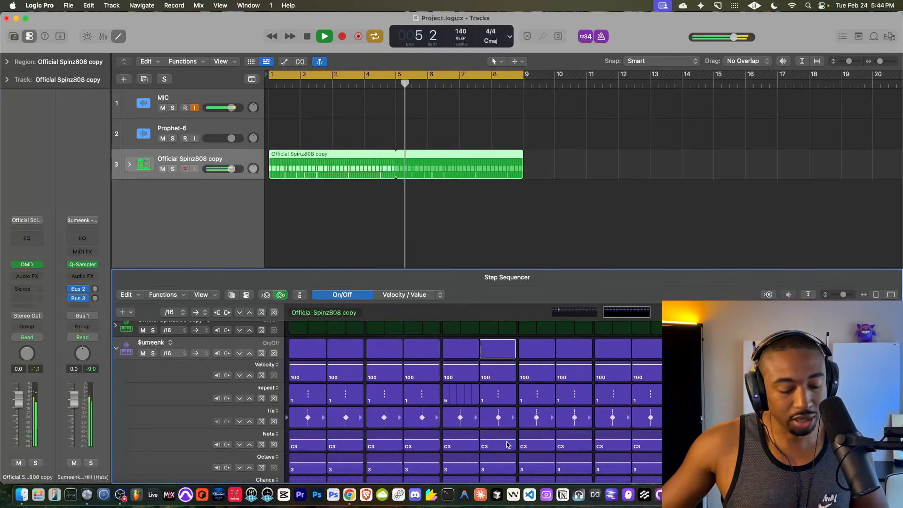
{"action": "left_click_drag", "start_coordinate": [348, 444], "coordinate": [347, 448]}
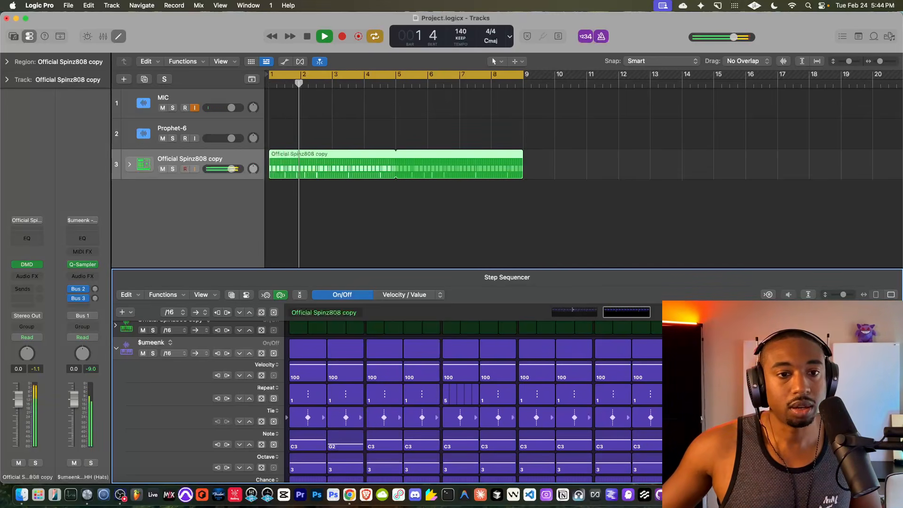
Step: Turn off the metronome, collapse the $umeenk subrows and stop playback
{"action": "left_click", "coordinate": [601, 36]}
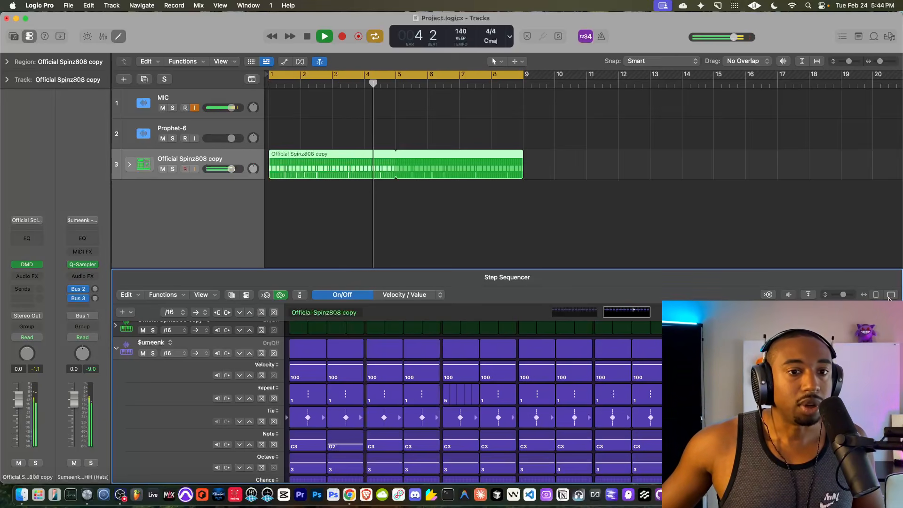
{"action": "left_click", "coordinate": [116, 348]}
{"action": "key", "text": "space"}
Step: Expand the drum machine track's subtracks and open the Quick Sampler of the Official Spinz808 copy subtrack
{"action": "left_click", "coordinate": [193, 239]}
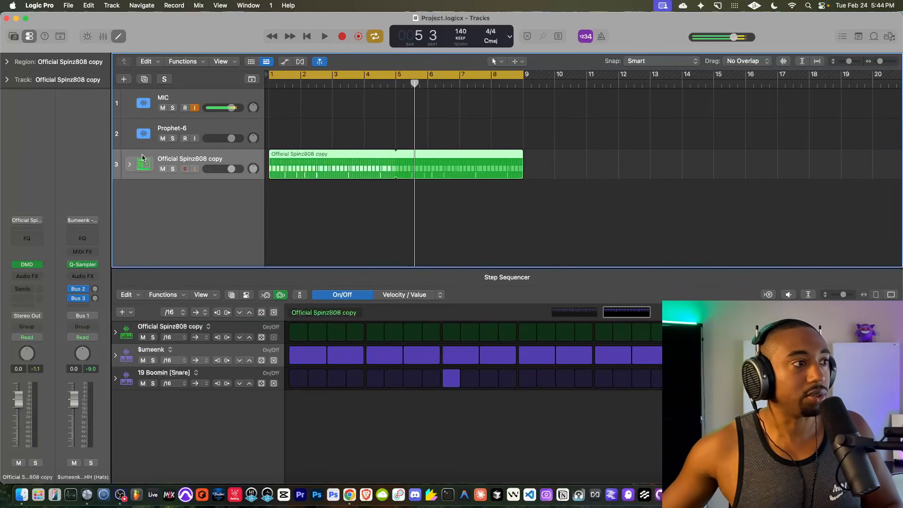
{"action": "left_click", "coordinate": [128, 166]}
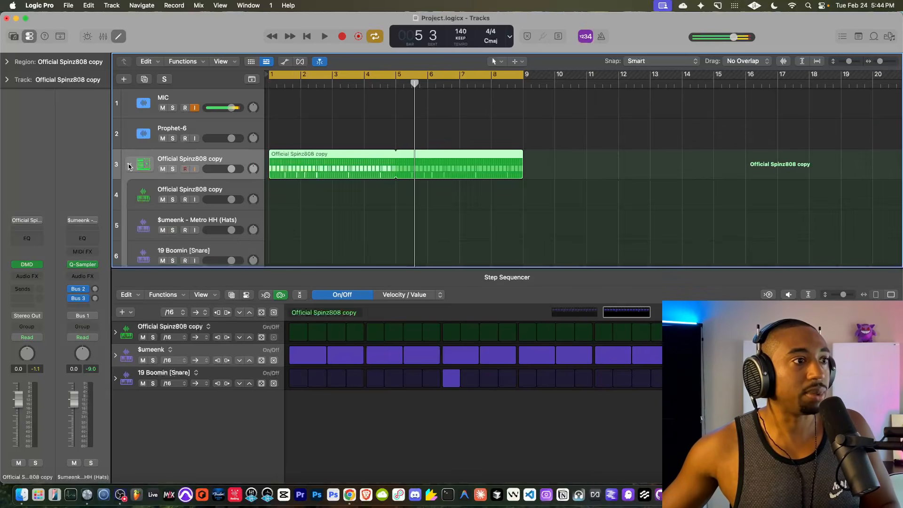
{"action": "left_click", "coordinate": [185, 193]}
{"action": "scroll", "coordinate": [197, 195], "scroll_direction": "down", "scroll_amount": 3}
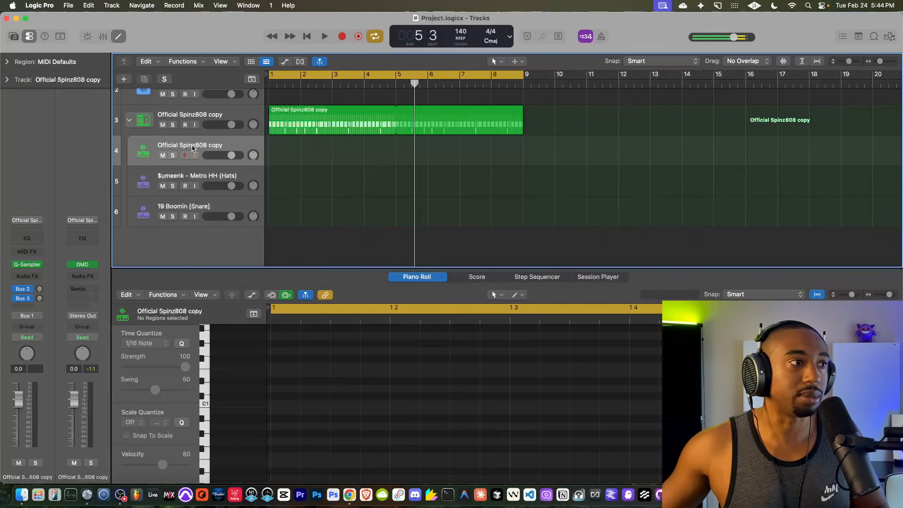
{"action": "left_click", "coordinate": [29, 266]}
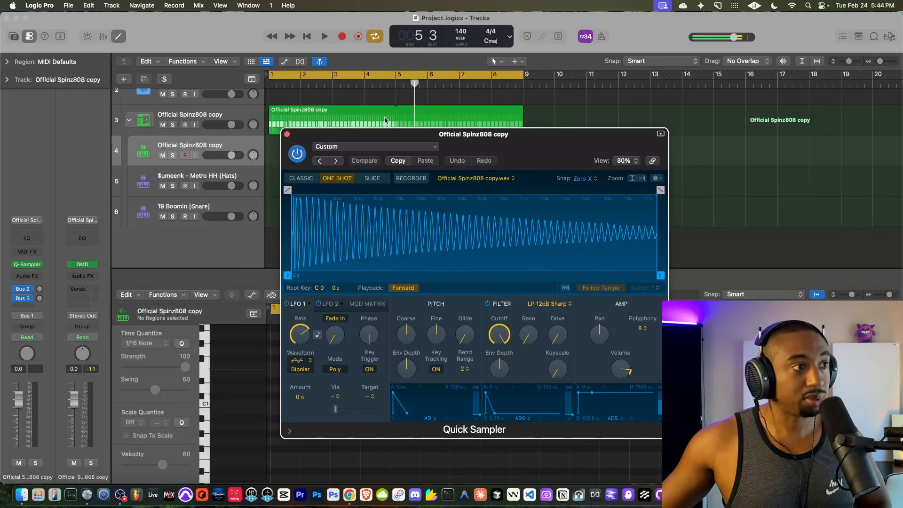
{"action": "scroll", "coordinate": [161, 126], "scroll_direction": "up", "scroll_amount": 1}
{"action": "scroll", "coordinate": [162, 125], "scroll_direction": "up", "scroll_amount": 3}
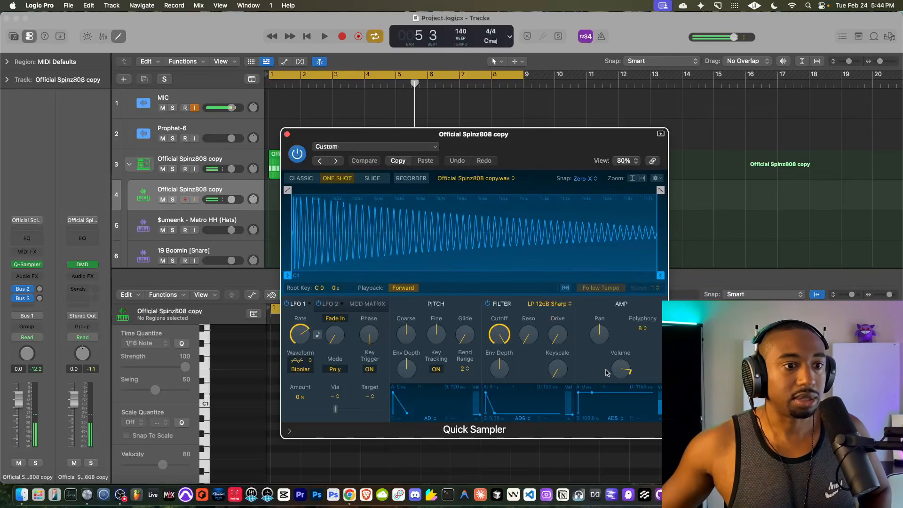
Step: Reshape the 808's AHDS amp envelope to 10000 ms hold, 0 ms decay and zero sustain
{"action": "left_click", "coordinate": [619, 419]}
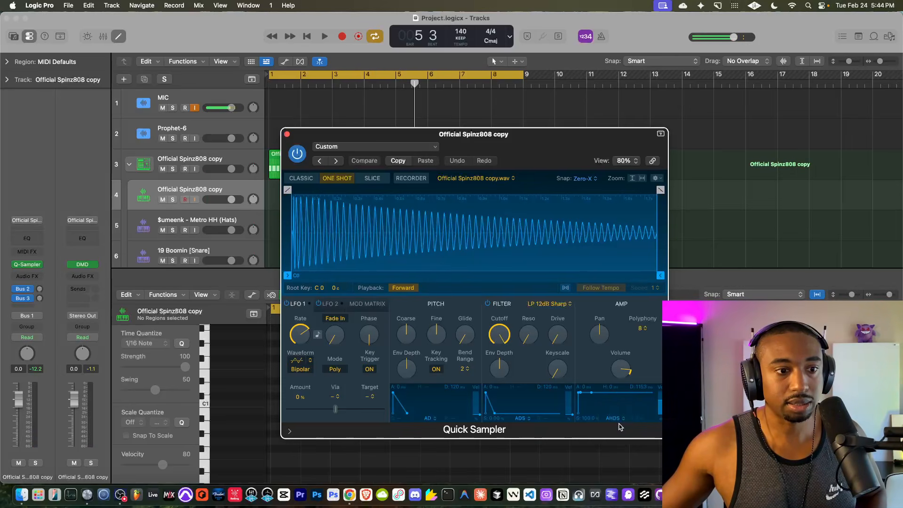
{"action": "left_click", "coordinate": [620, 427]}
{"action": "left_click_drag", "start_coordinate": [618, 414], "coordinate": [623, 400]}
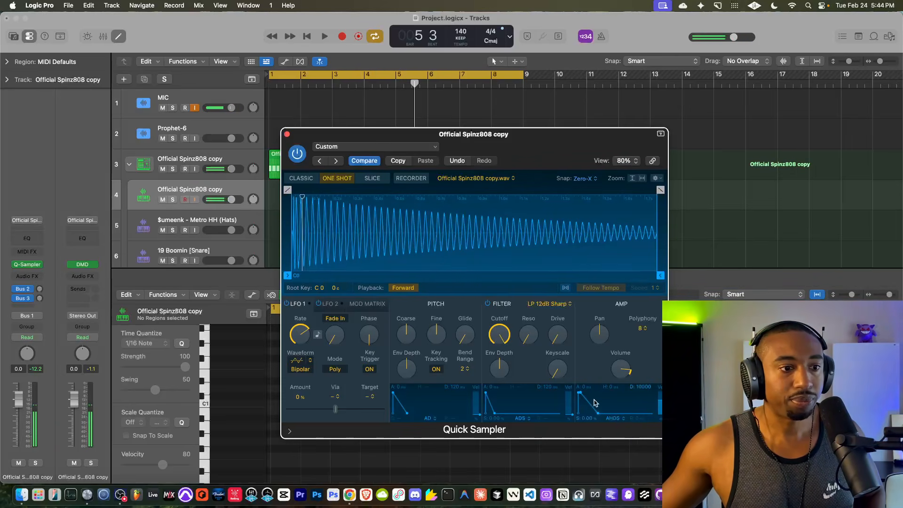
{"action": "left_click", "coordinate": [612, 419]}
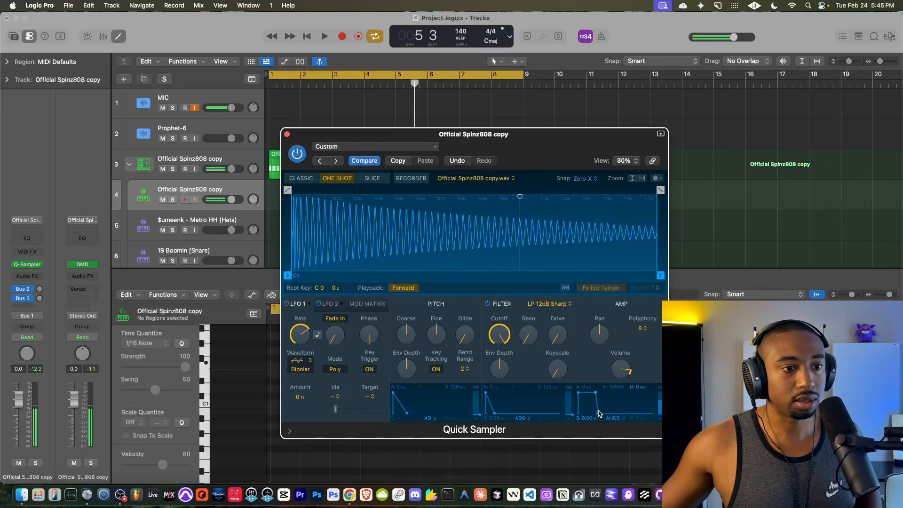
{"action": "left_click_drag", "start_coordinate": [602, 417], "coordinate": [621, 411]}
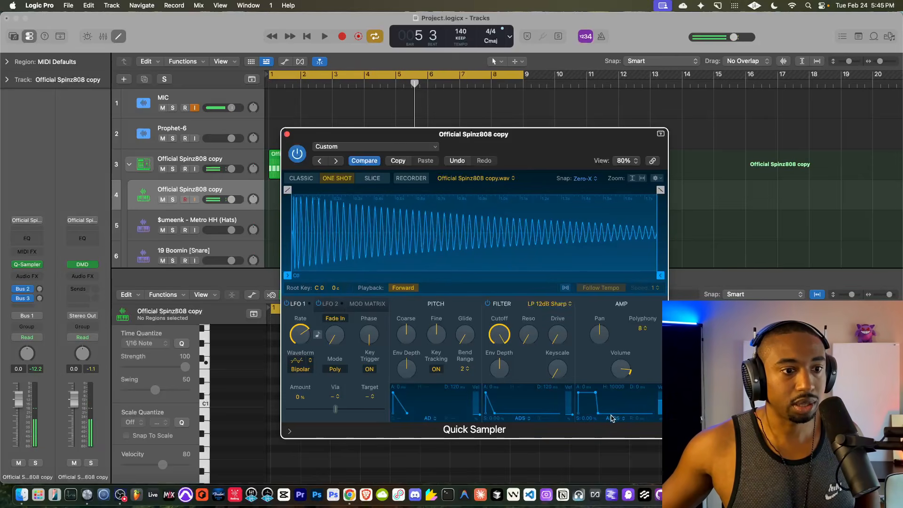
Step: Try the AD amp envelope type on the 808 with a decay of about 1423 ms
{"action": "left_click", "coordinate": [611, 418]}
{"action": "left_click", "coordinate": [613, 396]}
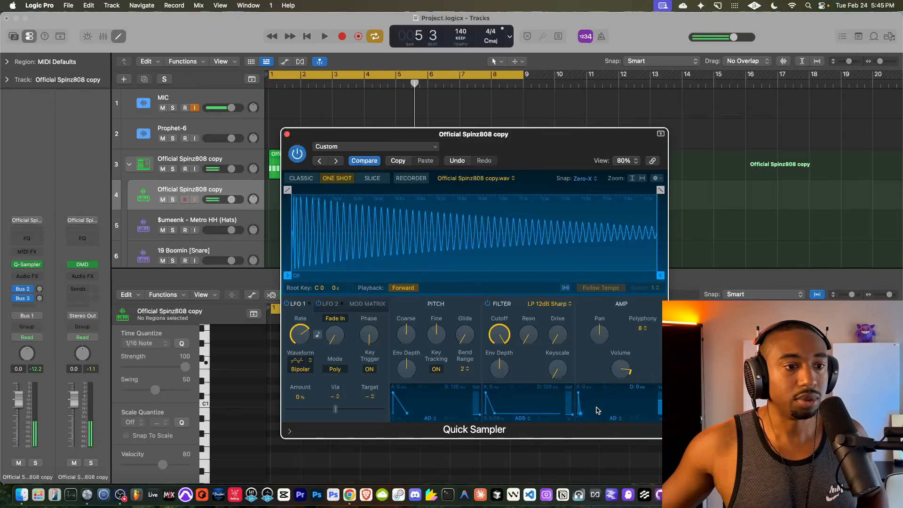
{"action": "left_click", "coordinate": [613, 418]}
{"action": "left_click", "coordinate": [613, 417]}
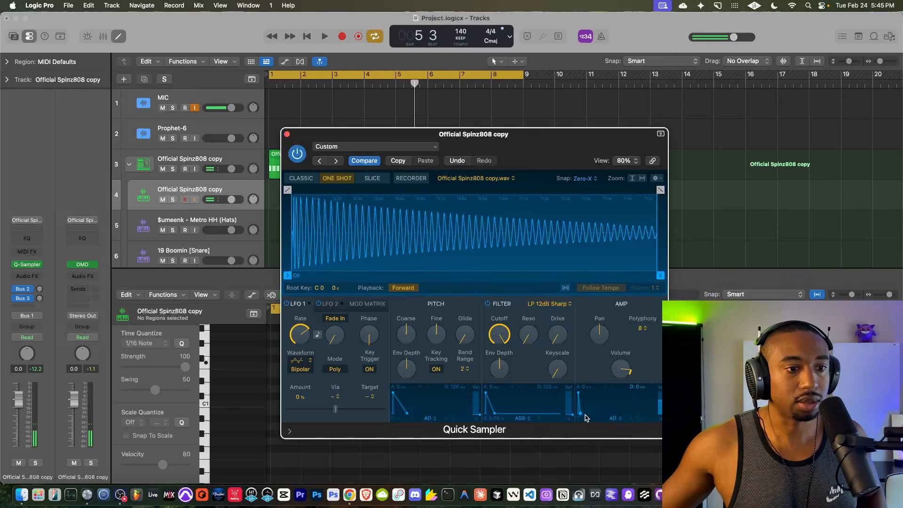
{"action": "left_click_drag", "start_coordinate": [604, 412], "coordinate": [604, 412]}
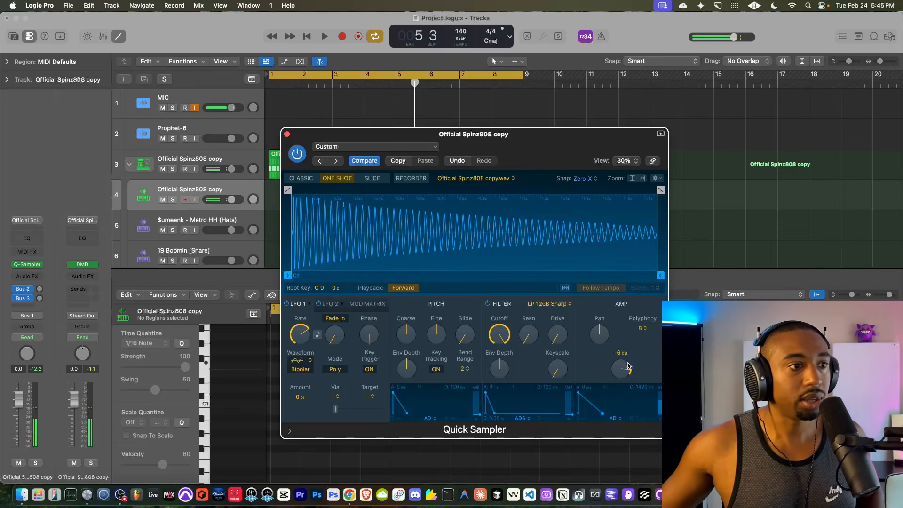
Step: Compare the Classic and One Shot sampler modes, examining the amp envelope types each one offers
{"action": "left_click", "coordinate": [403, 287]}
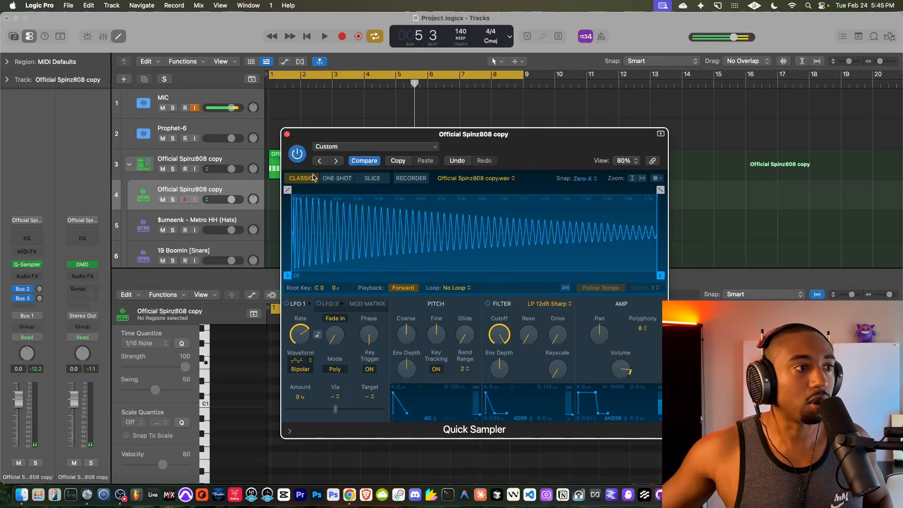
{"action": "left_click", "coordinate": [338, 179]}
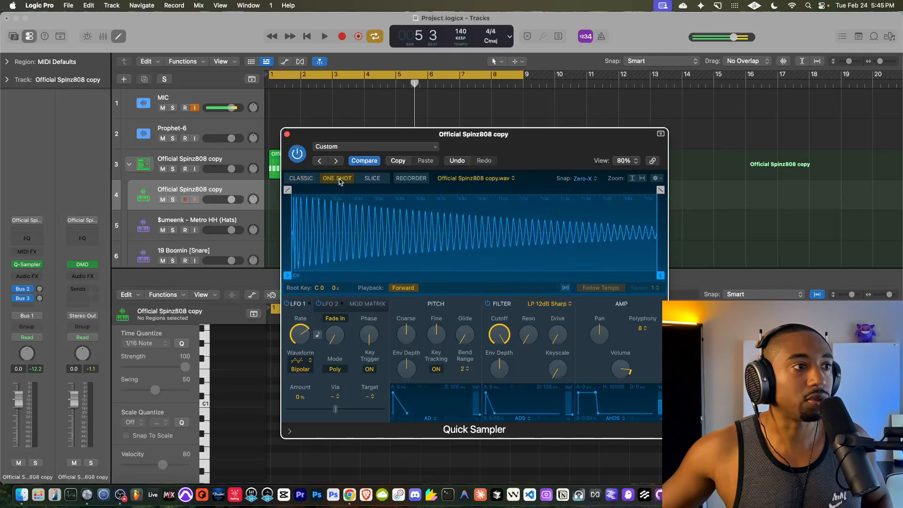
{"action": "left_click", "coordinate": [301, 179]}
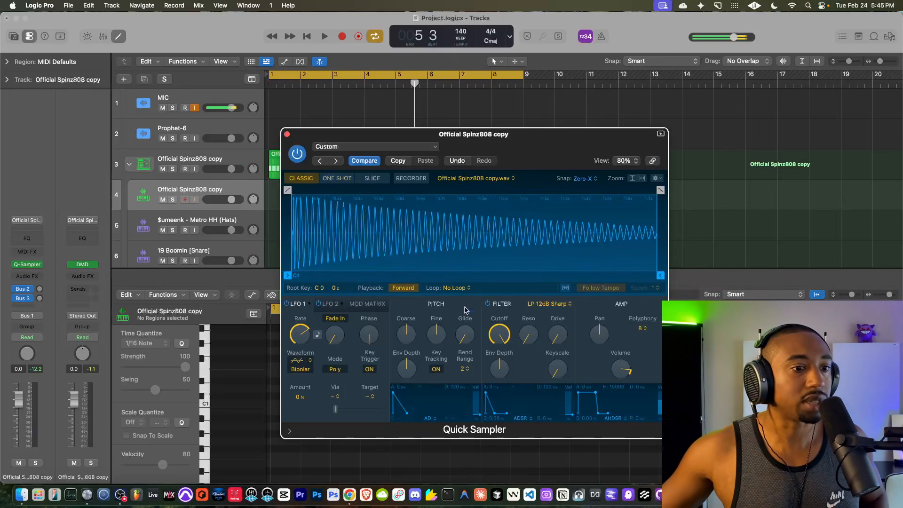
{"action": "left_click", "coordinate": [612, 419]}
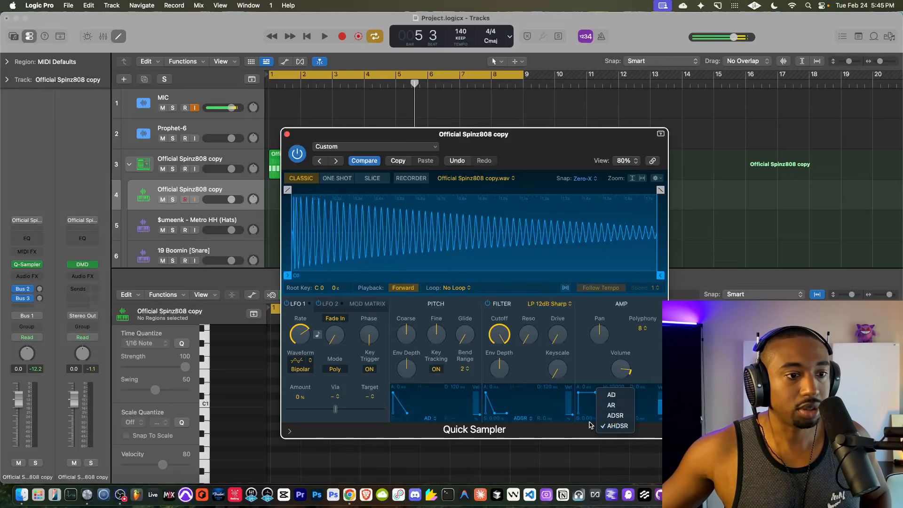
{"action": "left_click", "coordinate": [339, 176]}
{"action": "left_click", "coordinate": [340, 177]}
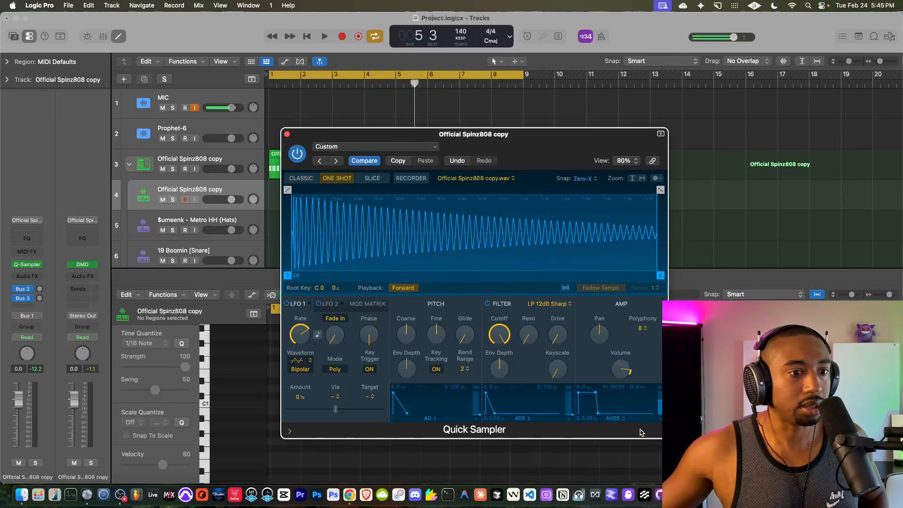
{"action": "left_click", "coordinate": [618, 419]}
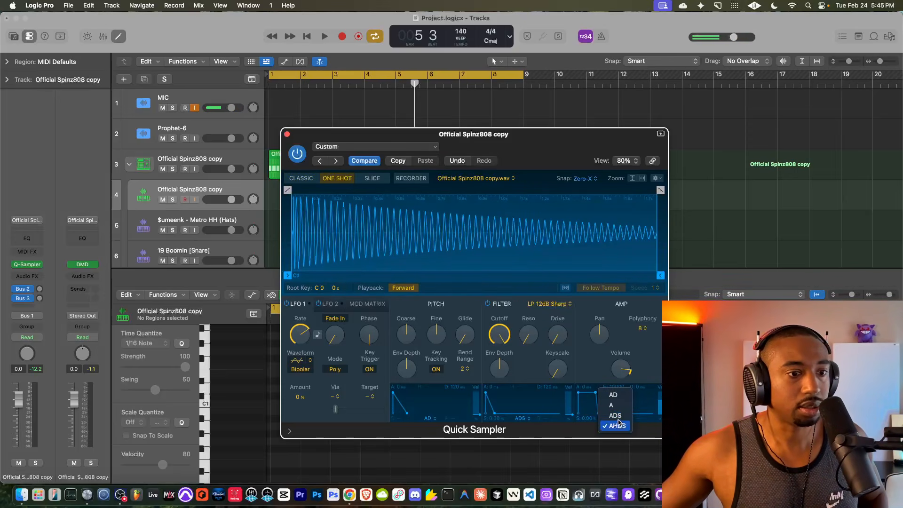
{"action": "left_click", "coordinate": [339, 180]}
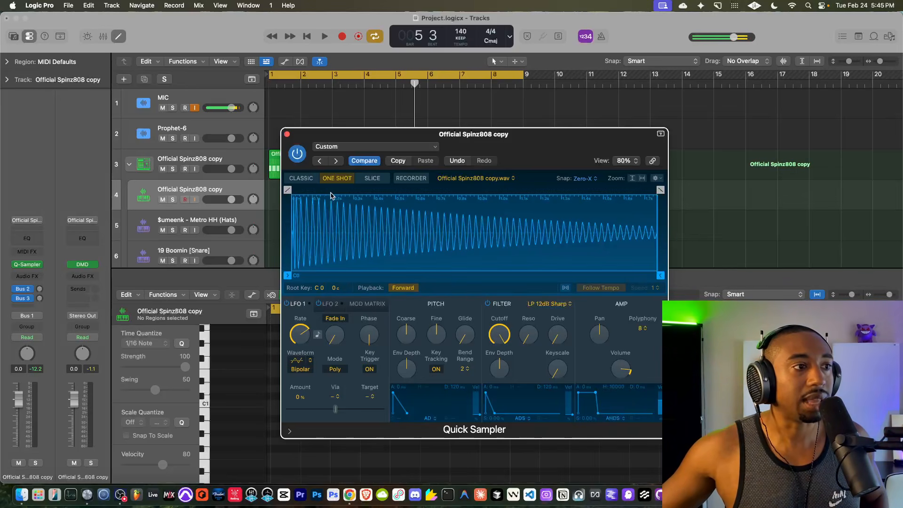
Step: Play the 808 while alternating between Classic and One Shot modes to hear how its notes sustain
{"action": "left_click", "coordinate": [308, 179]}
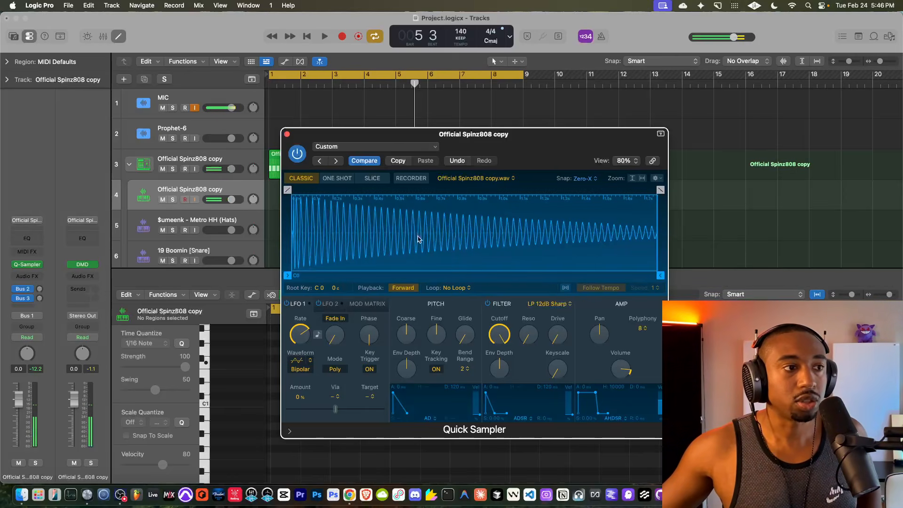
{"action": "left_click", "coordinate": [339, 179]}
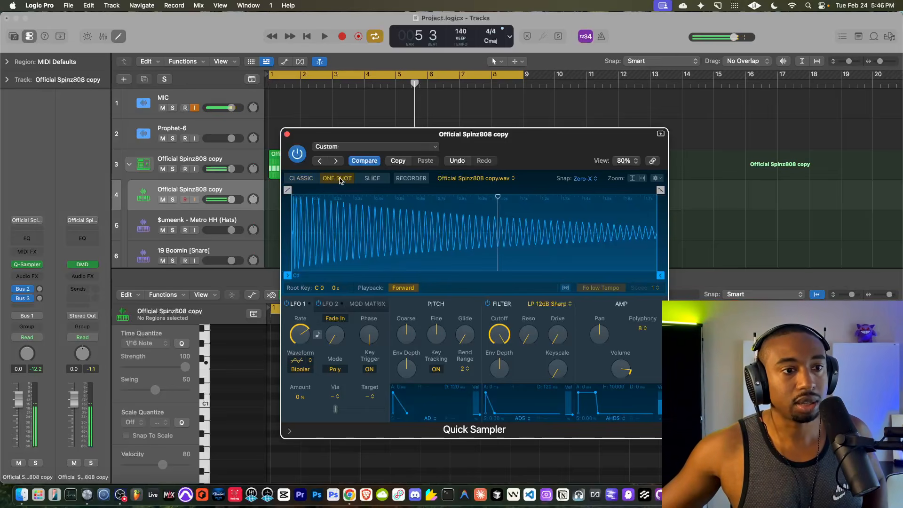
{"action": "left_click", "coordinate": [306, 179]}
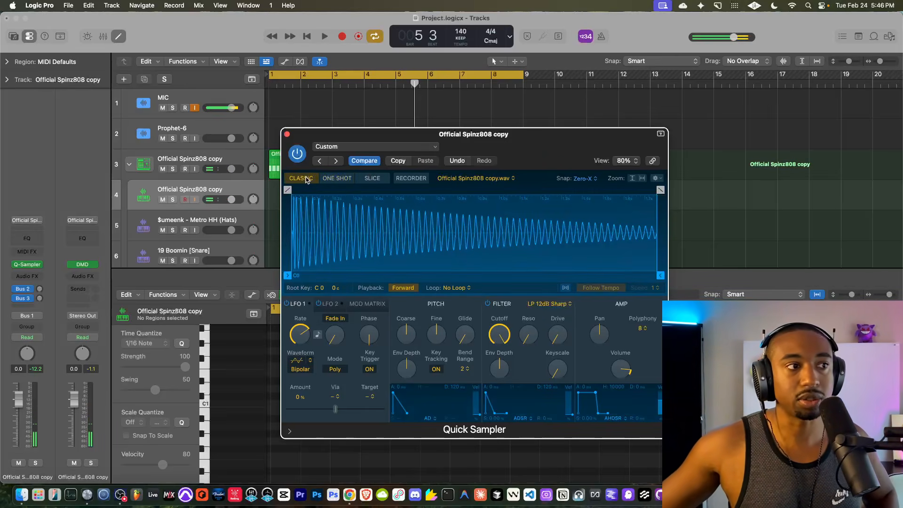
Step: Switch the 808's Quick Sampler to One Shot mode and set its polyphony to Mono
{"action": "left_click", "coordinate": [344, 181]}
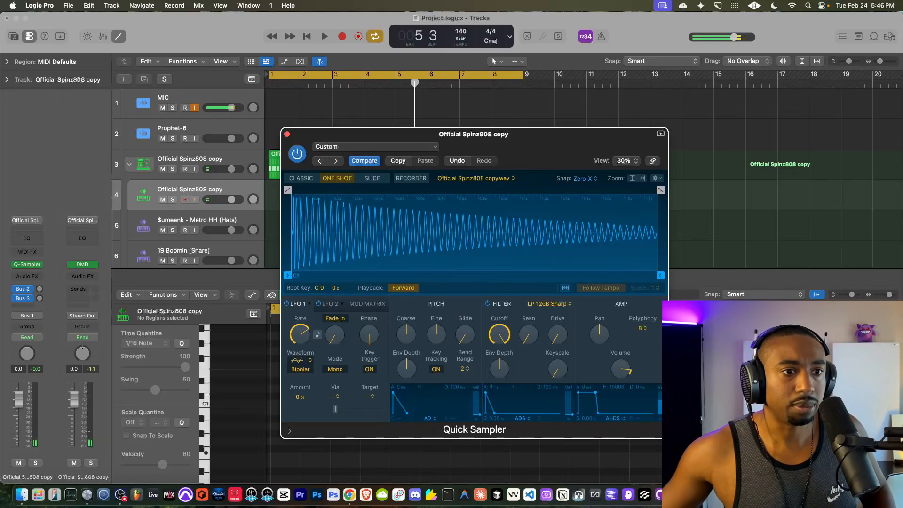
{"action": "left_click", "coordinate": [642, 328]}
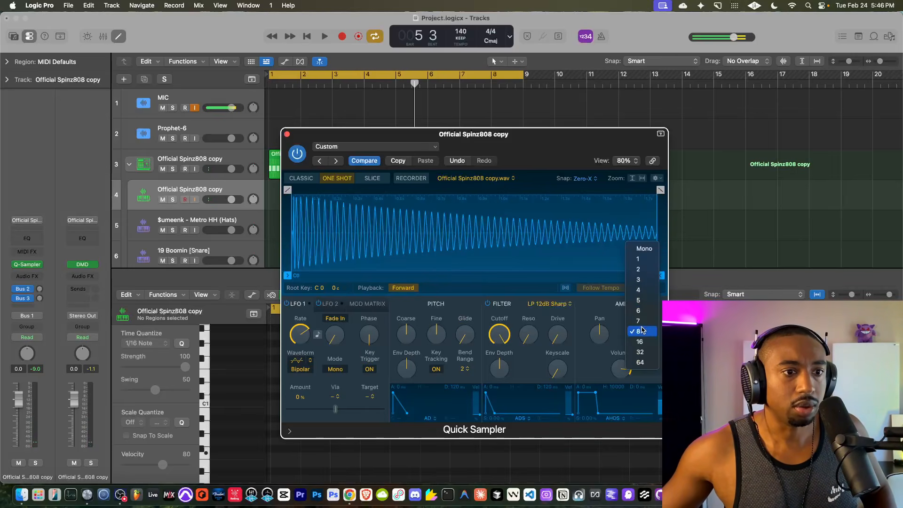
{"action": "left_click", "coordinate": [644, 248]}
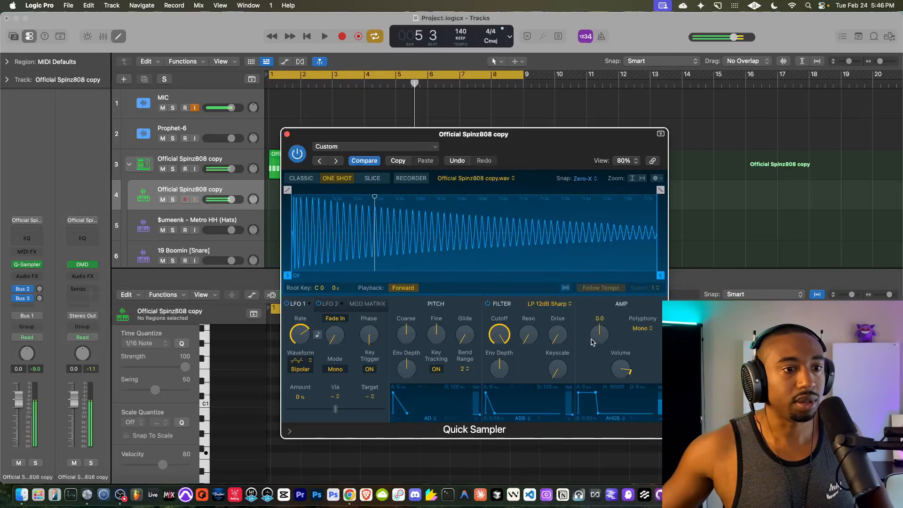
Step: Set the 808's amp volume to about +4 dB, raise its filter drive, and close the sampler window
{"action": "left_click_drag", "start_coordinate": [624, 367], "coordinate": [626, 361]}
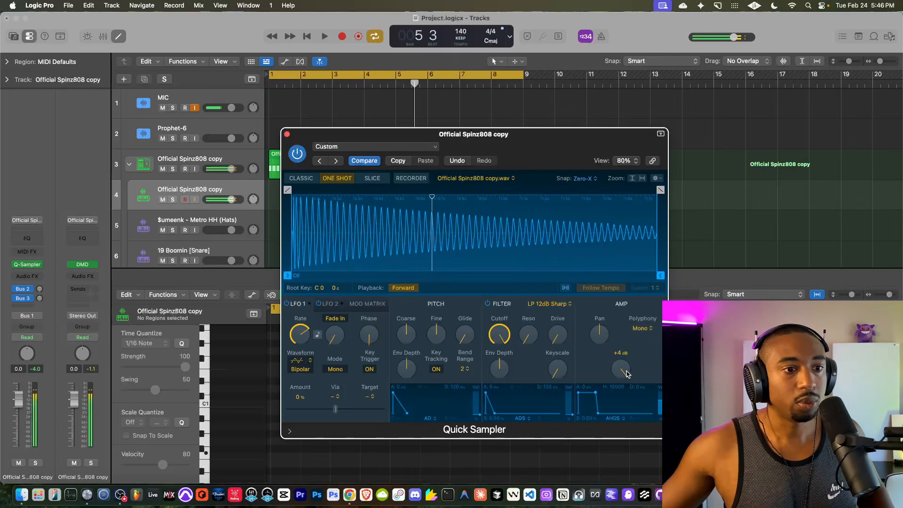
{"action": "left_click_drag", "start_coordinate": [555, 325], "coordinate": [548, 318]}
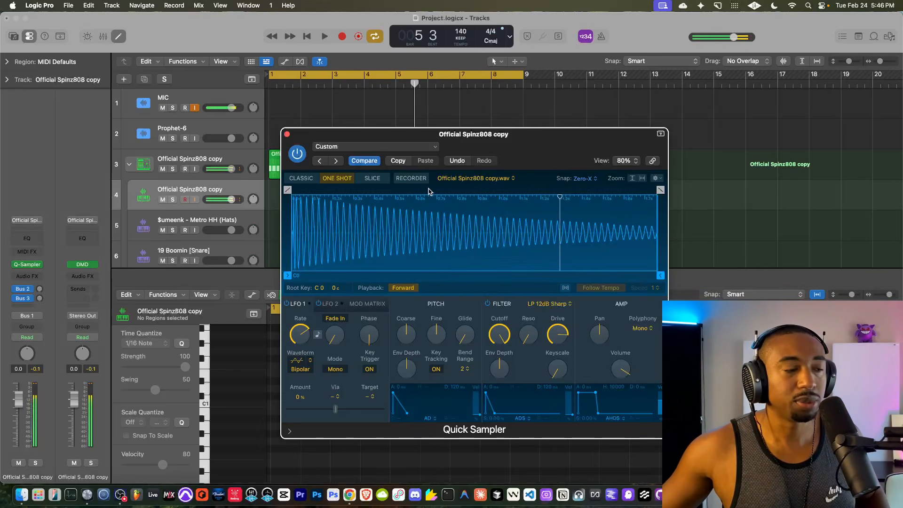
{"action": "left_click", "coordinate": [287, 134]}
Step: Record an 808 line from bar 1 through bar 8 on the 808 track with the metronome on
{"action": "left_click", "coordinate": [302, 36]}
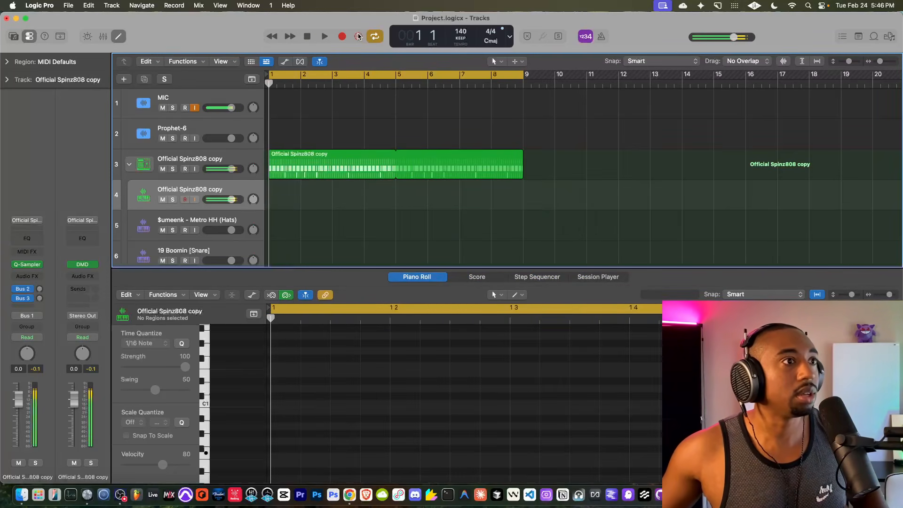
{"action": "left_click", "coordinate": [325, 37]}
{"action": "double_click", "coordinate": [307, 37]}
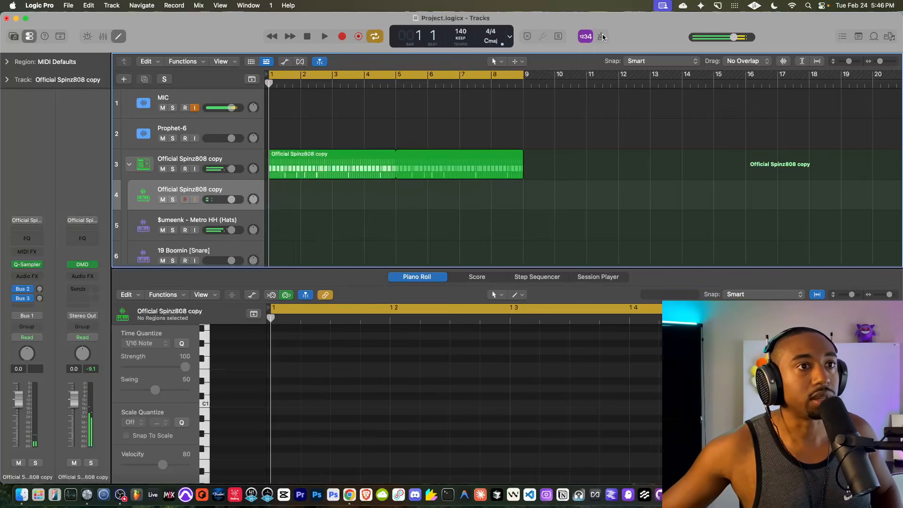
{"action": "left_click", "coordinate": [342, 36]}
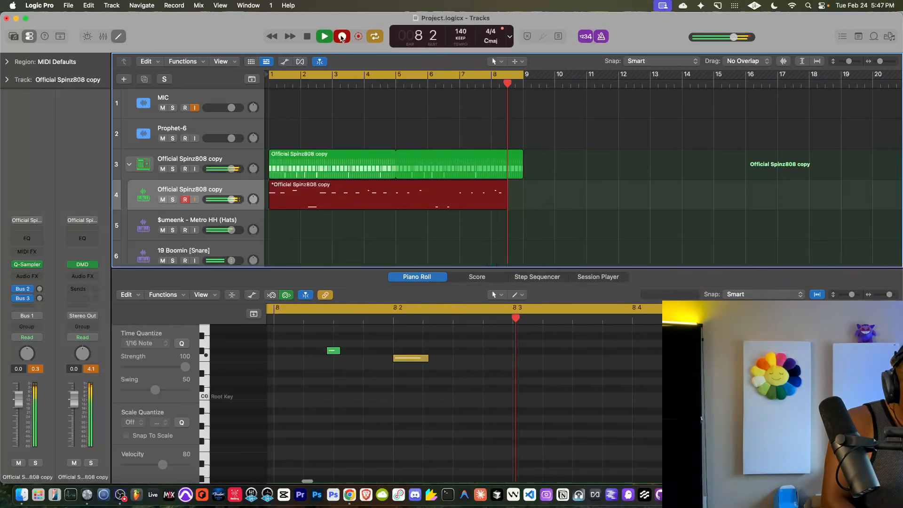
{"action": "left_click", "coordinate": [342, 36]}
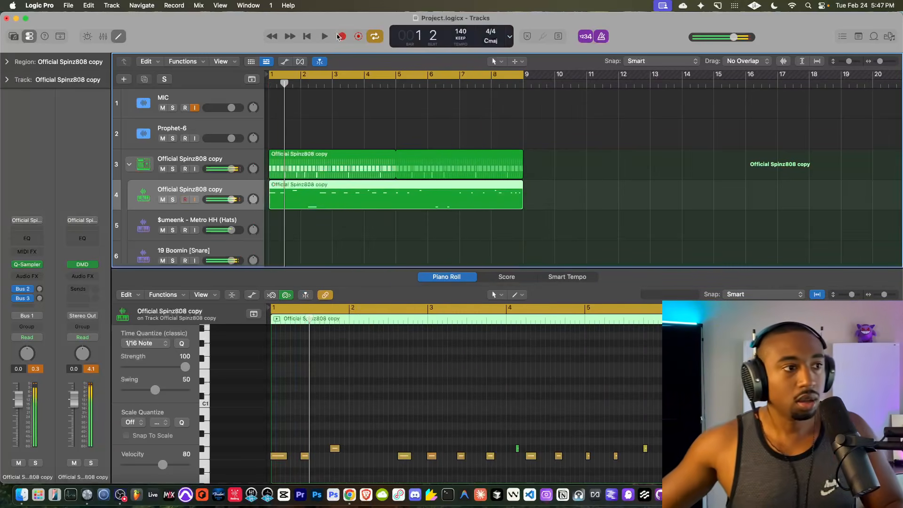
{"action": "key", "text": "space"}
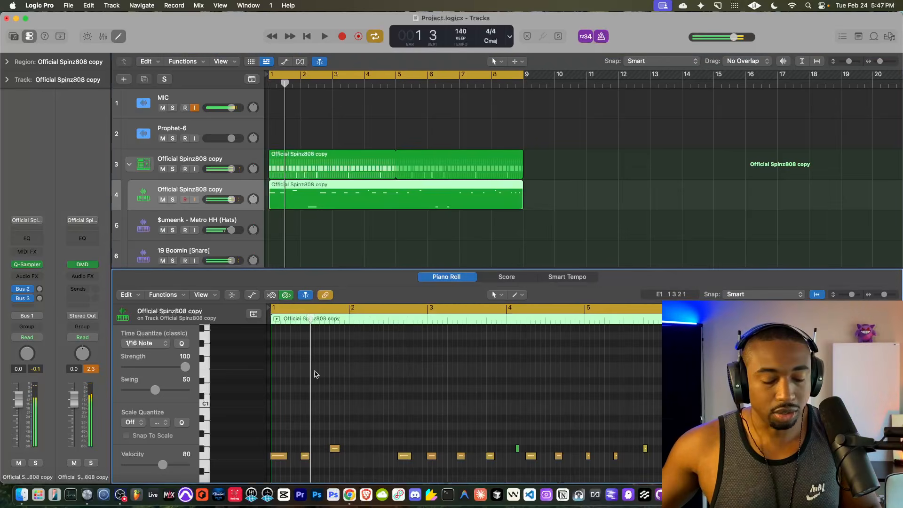
Step: Quantize all notes of the recorded 808 region to 1/16 notes and play the pattern back
{"action": "key", "text": "super+a"}
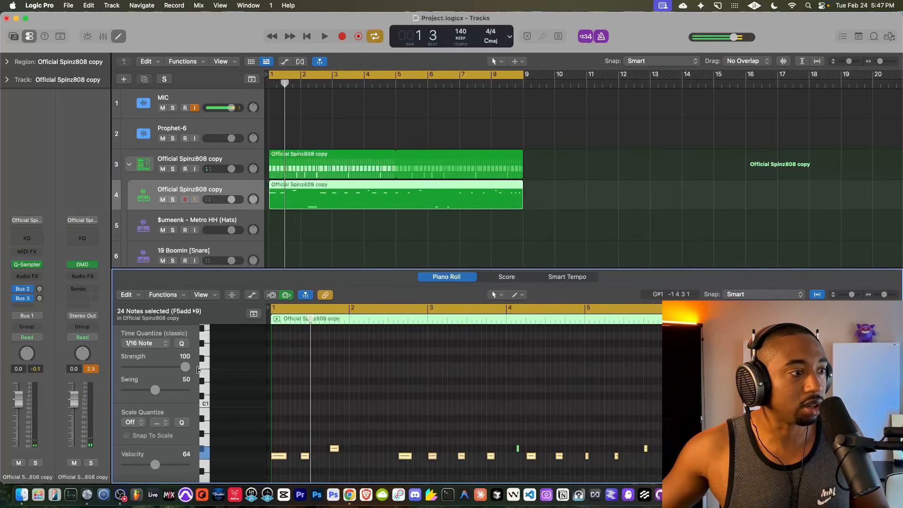
{"action": "left_click", "coordinate": [160, 345]}
{"action": "left_click", "coordinate": [158, 344]}
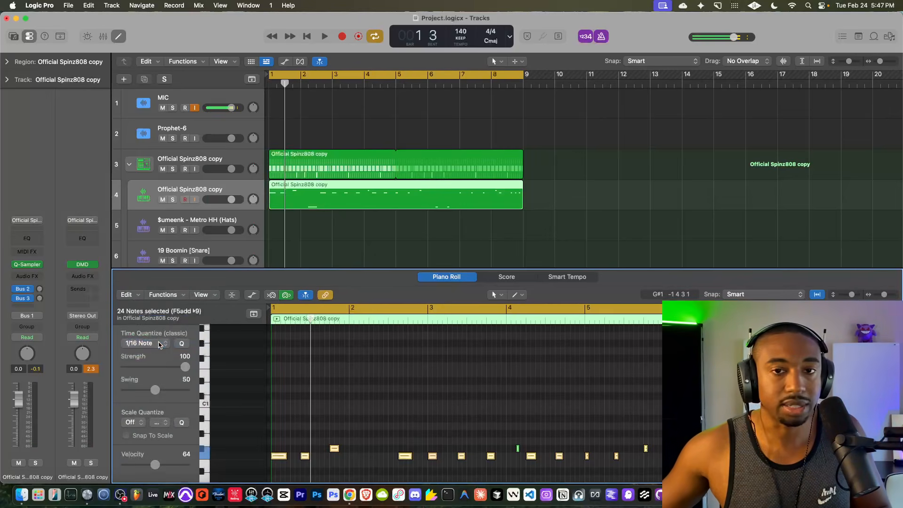
{"action": "key", "text": "space"}
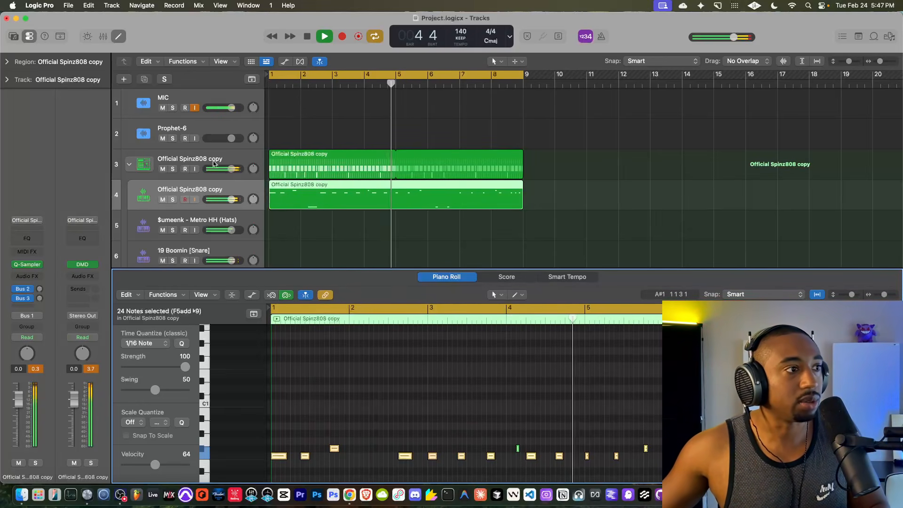
Step: Collapse the drum track stack and add a new software instrument track below it
{"action": "left_click", "coordinate": [207, 160]}
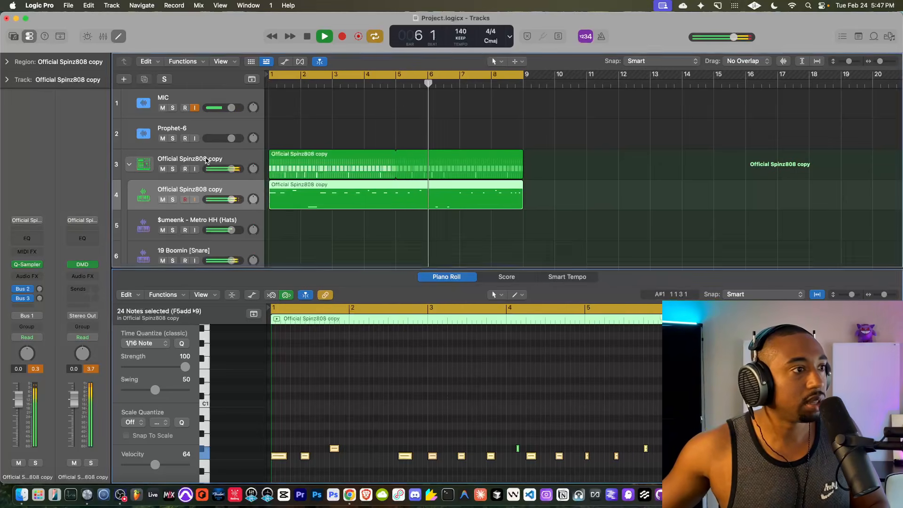
{"action": "left_click", "coordinate": [129, 164]}
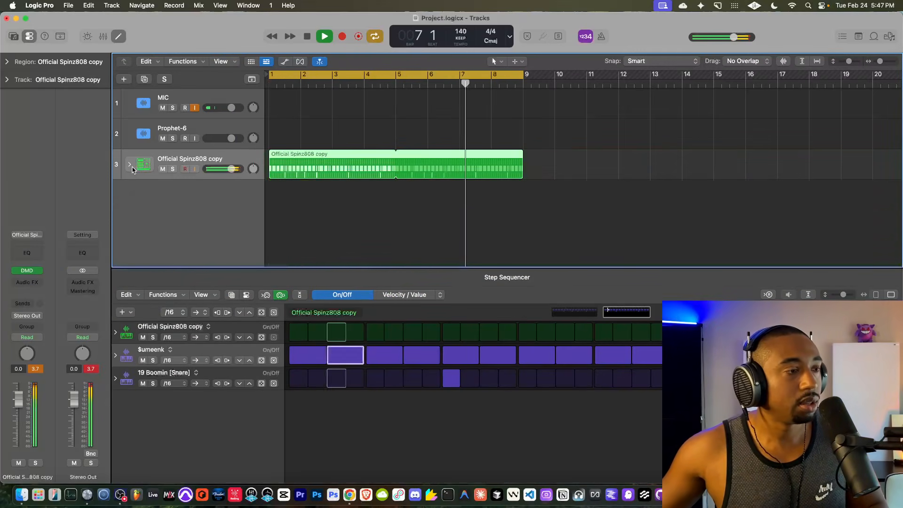
{"action": "right_click", "coordinate": [198, 201]}
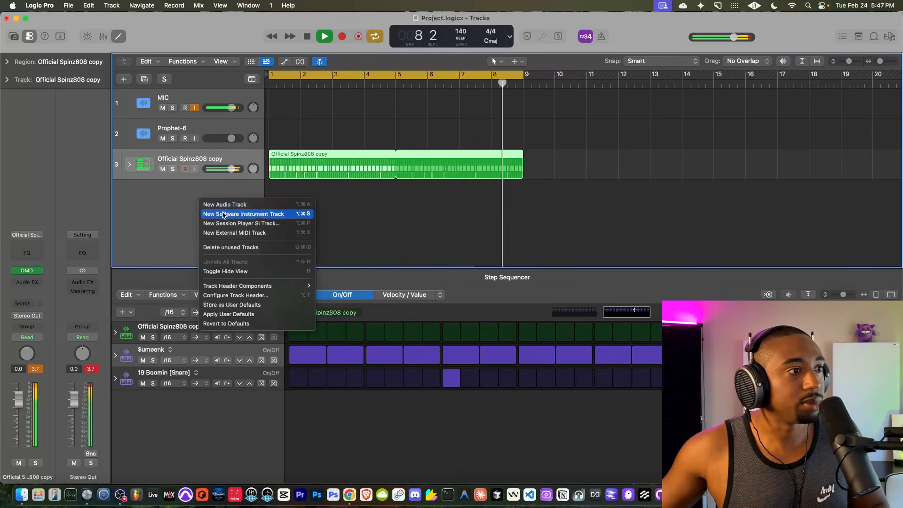
{"action": "left_click", "coordinate": [223, 213]}
{"action": "right_click", "coordinate": [193, 221]}
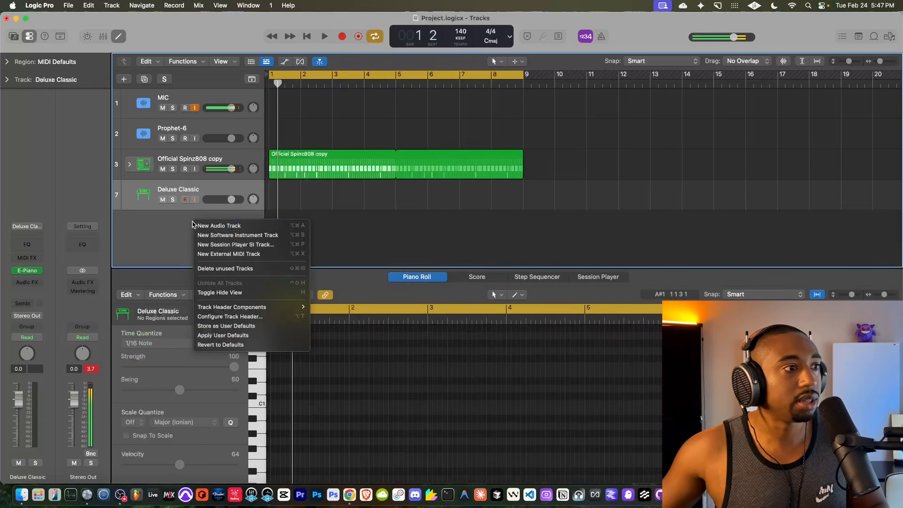
{"action": "left_click", "coordinate": [164, 219]}
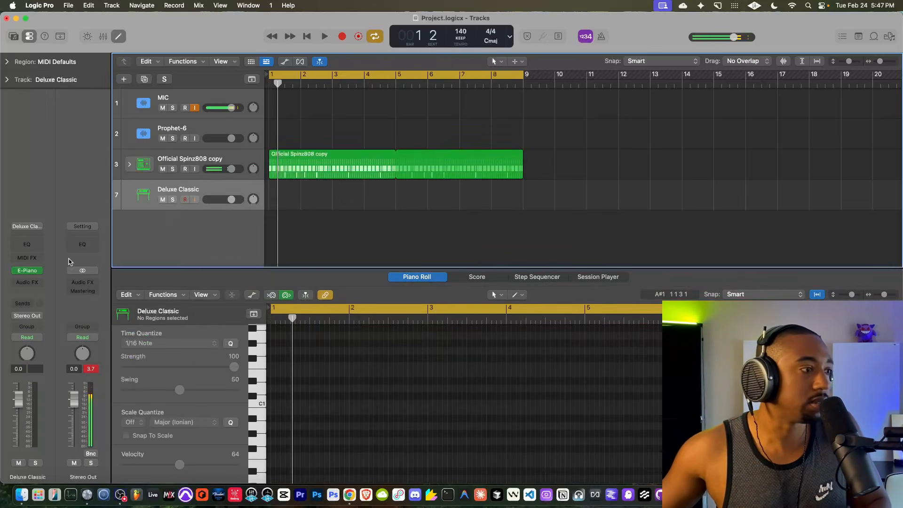
Step: Replace the new track's electric piano with the Alchemy synthesizer and move its window clear of the screen's lower edge
{"action": "left_click", "coordinate": [40, 271]}
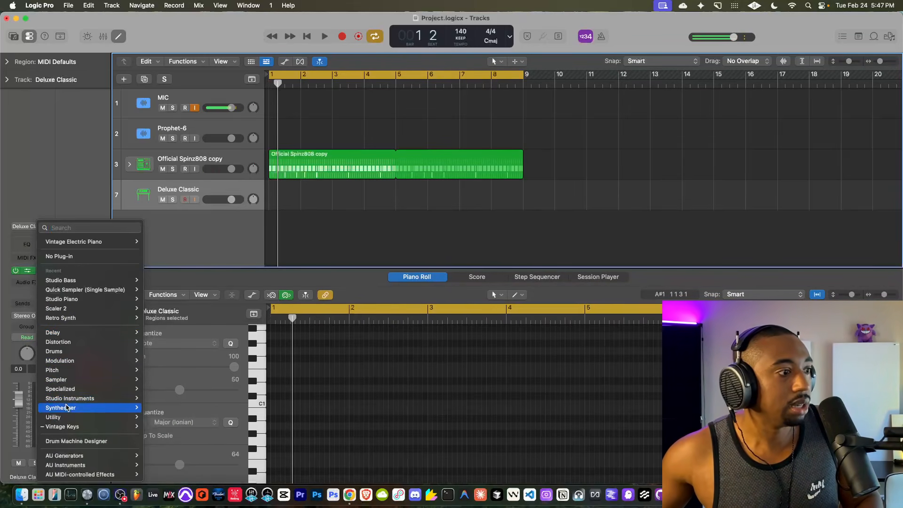
{"action": "mouse_move", "coordinate": [67, 408]}
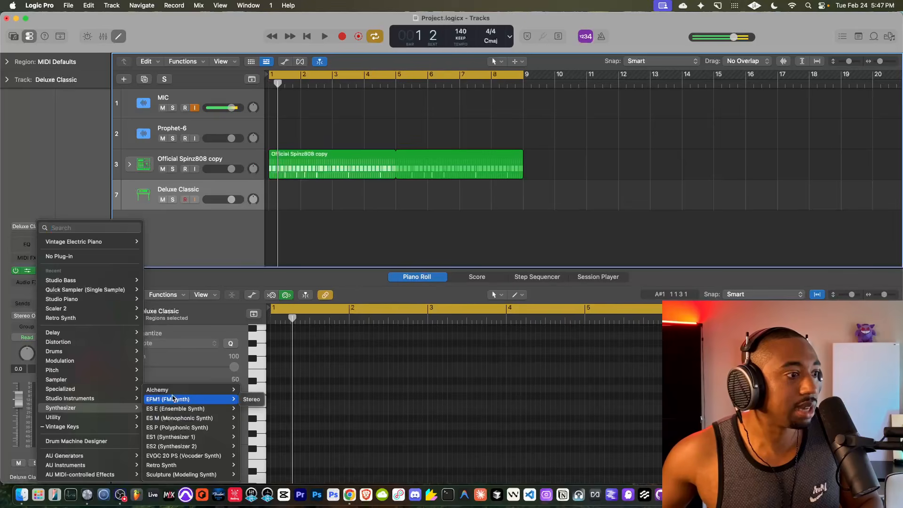
{"action": "left_click", "coordinate": [318, 255]}
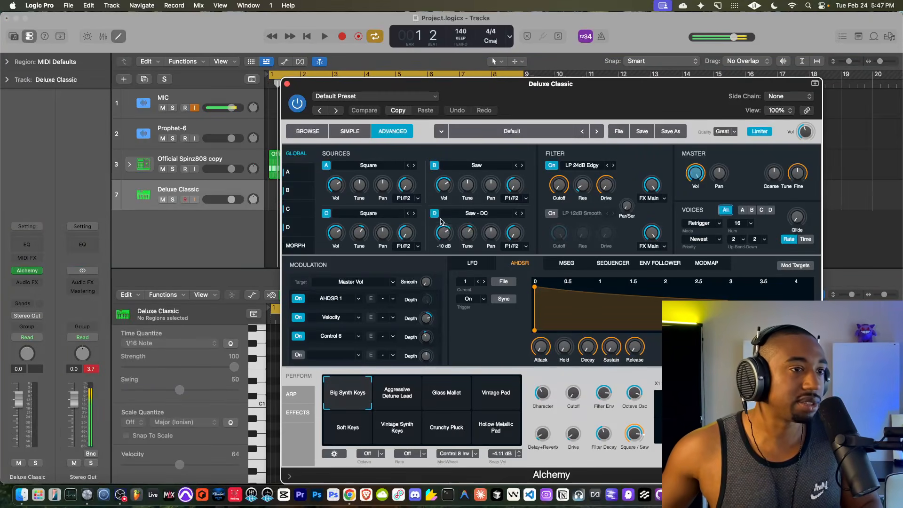
{"action": "left_click_drag", "start_coordinate": [540, 116], "coordinate": [456, 66]}
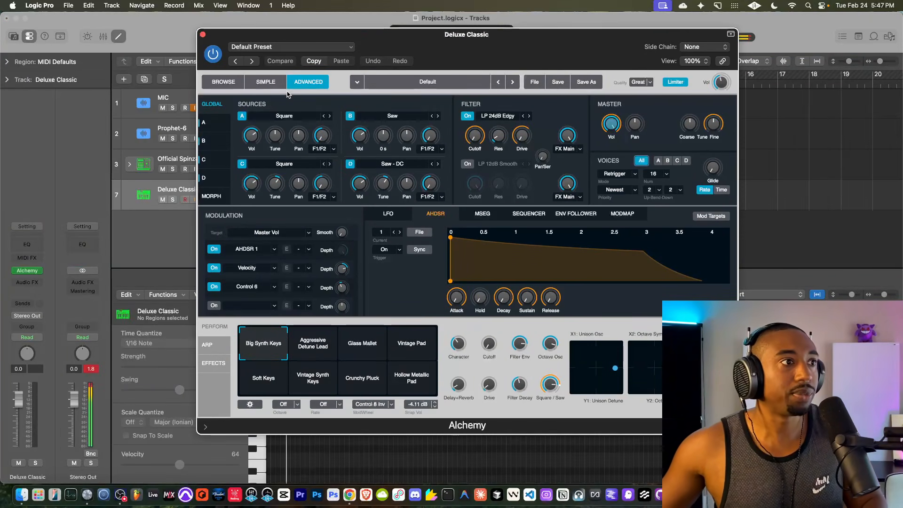
Step: Load Alchemy's Ambient Guitar preset from the Guitars category and close the synthesizer window
{"action": "left_click", "coordinate": [239, 82]}
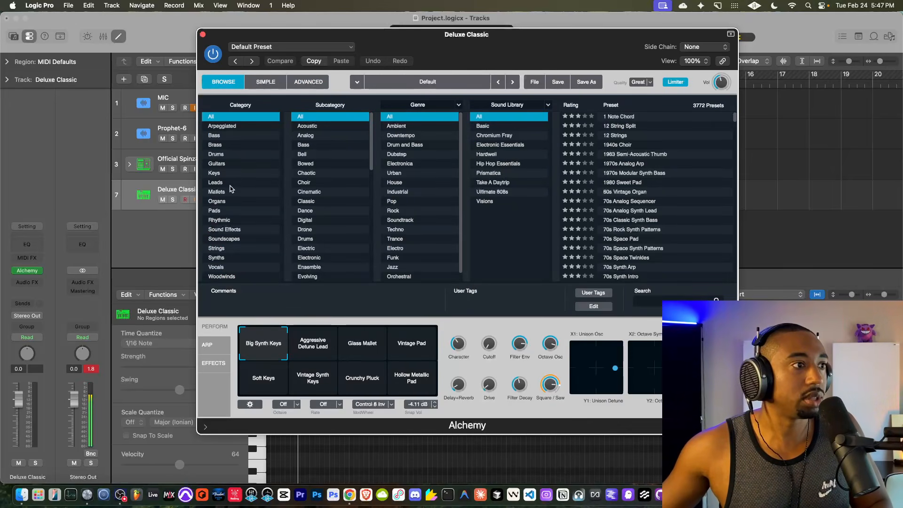
{"action": "left_click", "coordinate": [230, 164]}
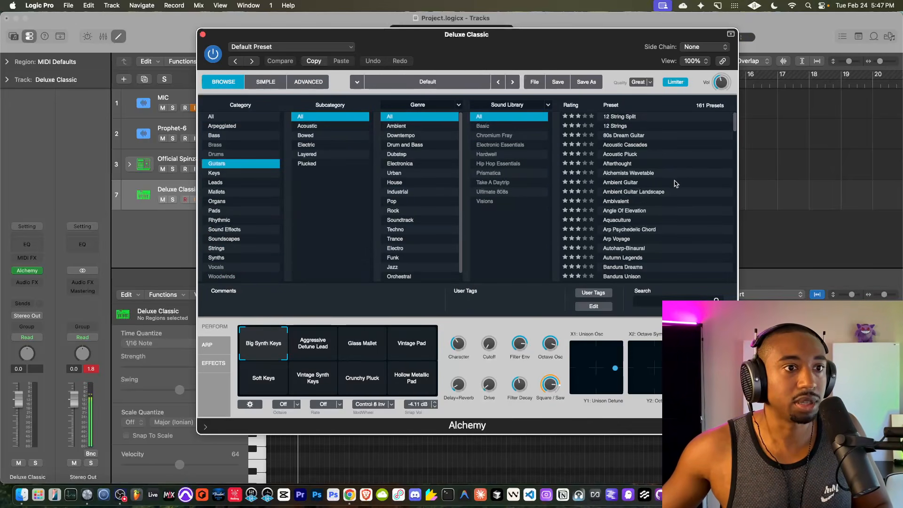
{"action": "left_click", "coordinate": [664, 182]}
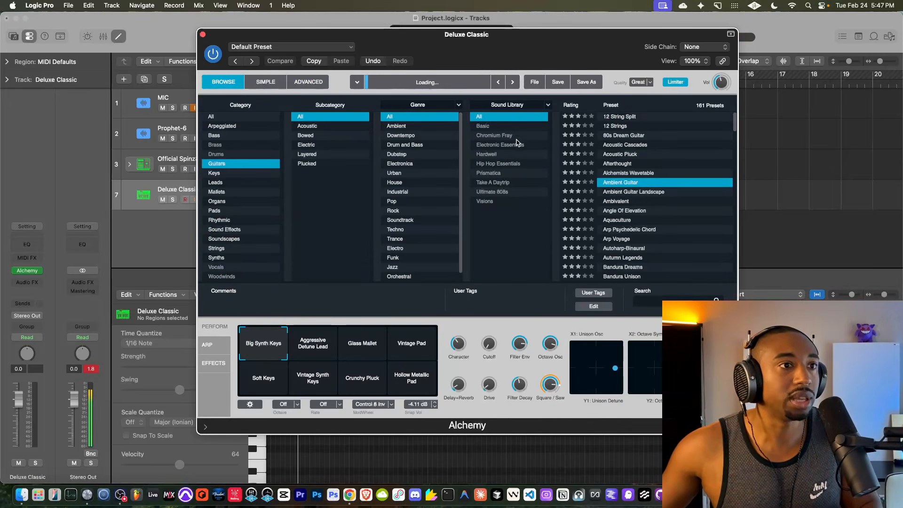
{"action": "left_click_drag", "start_coordinate": [616, 51], "coordinate": [571, 55]}
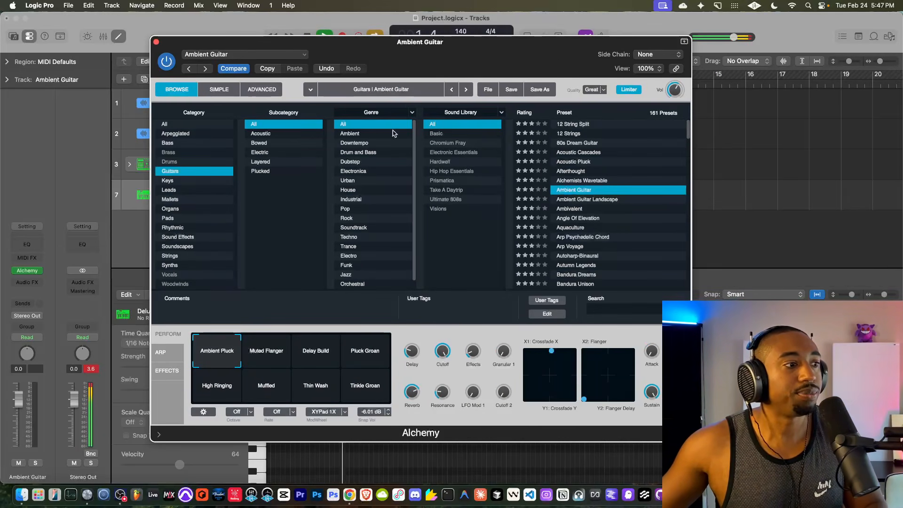
{"action": "left_click", "coordinate": [133, 259]}
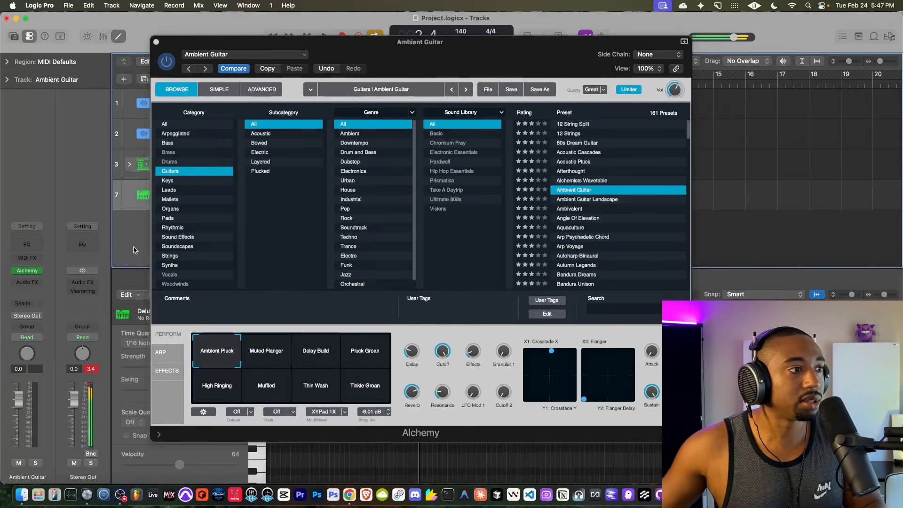
{"action": "left_click", "coordinate": [156, 42]}
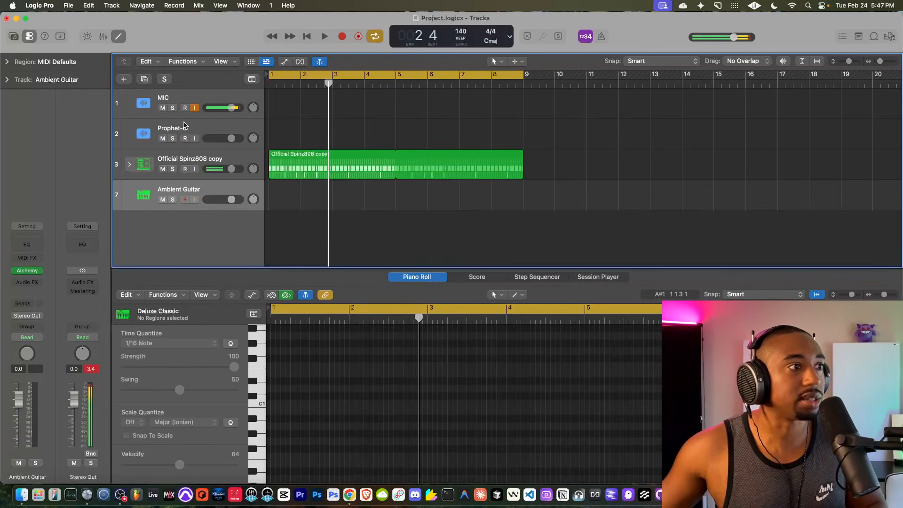
Step: Rename the collapsed drum stack track as Trap Drums
{"action": "left_click", "coordinate": [181, 158]}
{"action": "double_click", "coordinate": [179, 160]}
{"action": "type", "text": "Trap Drums"}
{"action": "key", "text": "Return"}
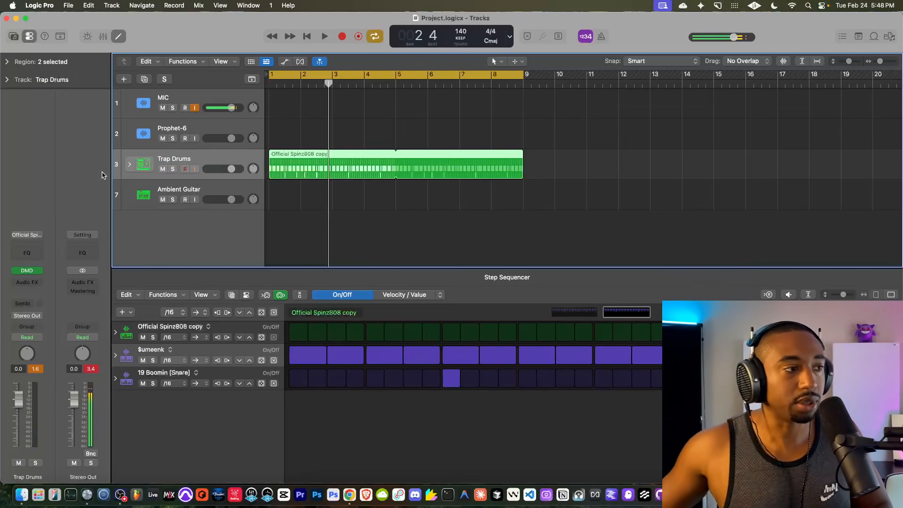
Step: Insert the BusyWorksBeats Compressor as an audio effect on the Trap Drums track
{"action": "left_click", "coordinate": [27, 278]}
{"action": "mouse_move", "coordinate": [41, 287]}
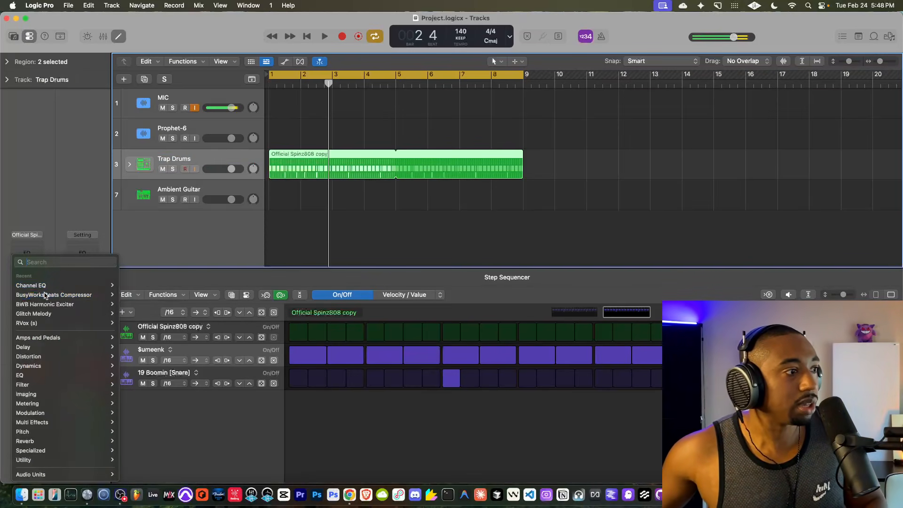
{"action": "left_click", "coordinate": [127, 261]}
{"action": "left_click_drag", "start_coordinate": [491, 141], "coordinate": [425, 113]}
Step: Set the Trap Drums compressor to FET ABI mode with a threshold of about -15.5 while the beat plays
{"action": "key", "text": "space"}
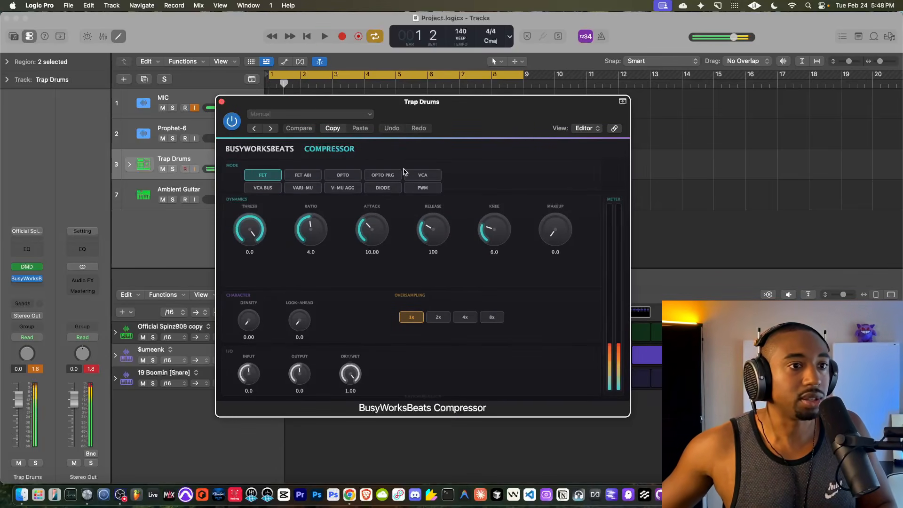
{"action": "mouse_move", "coordinate": [251, 225]}
{"action": "left_mouse_down"}
{"action": "mouse_move", "coordinate": [252, 240]}
{"action": "mouse_move", "coordinate": [253, 233]}
{"action": "left_mouse_up"}
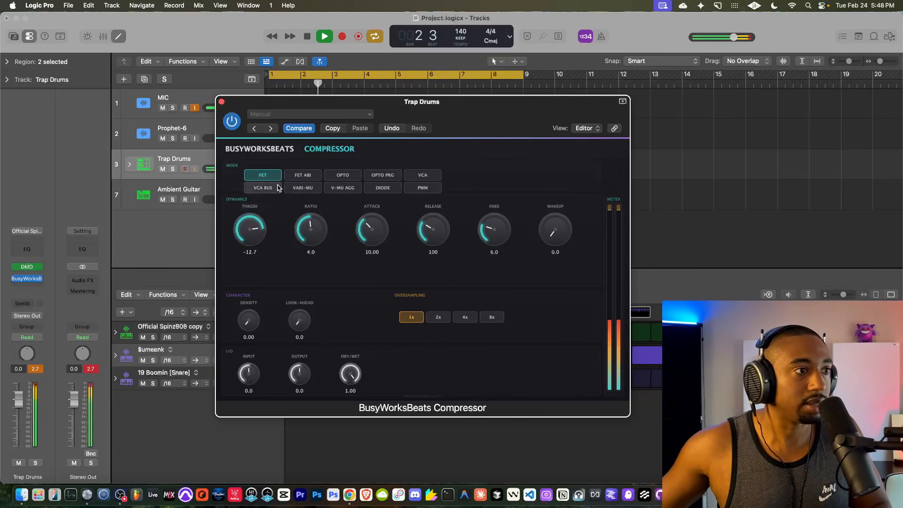
{"action": "left_click", "coordinate": [303, 175]}
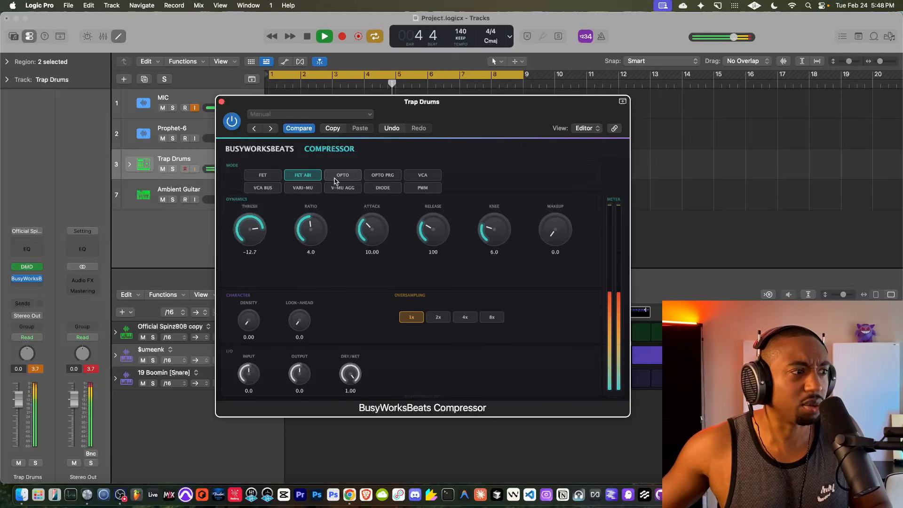
{"action": "left_click", "coordinate": [188, 240]}
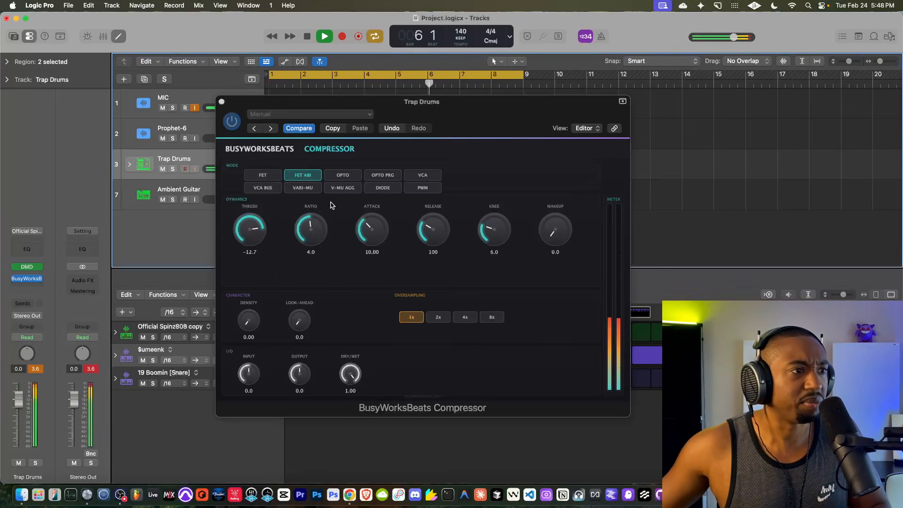
{"action": "left_click_drag", "start_coordinate": [250, 230], "coordinate": [244, 257]}
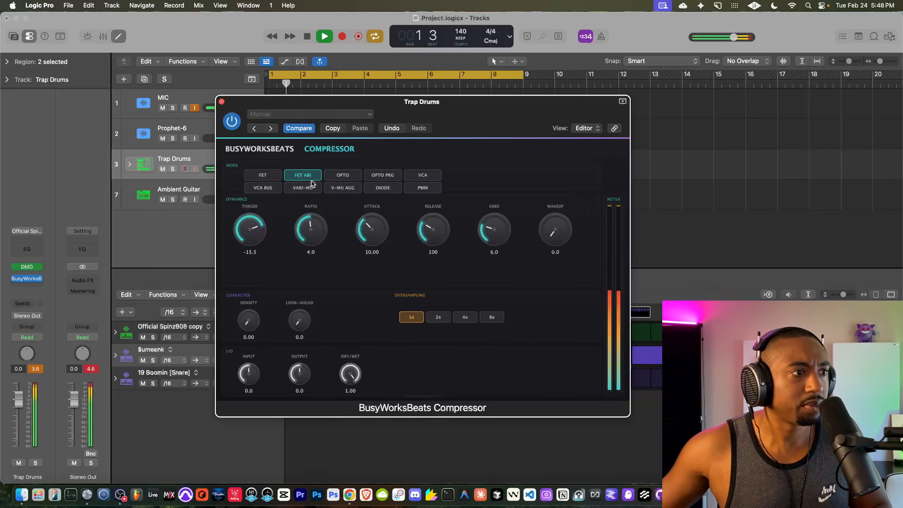
Step: Set the Trap Drums compressor's ratio to 1.3, input to about -6.3 and output to about 3.3 during playback
{"action": "left_click_drag", "start_coordinate": [312, 222], "coordinate": [303, 255]}
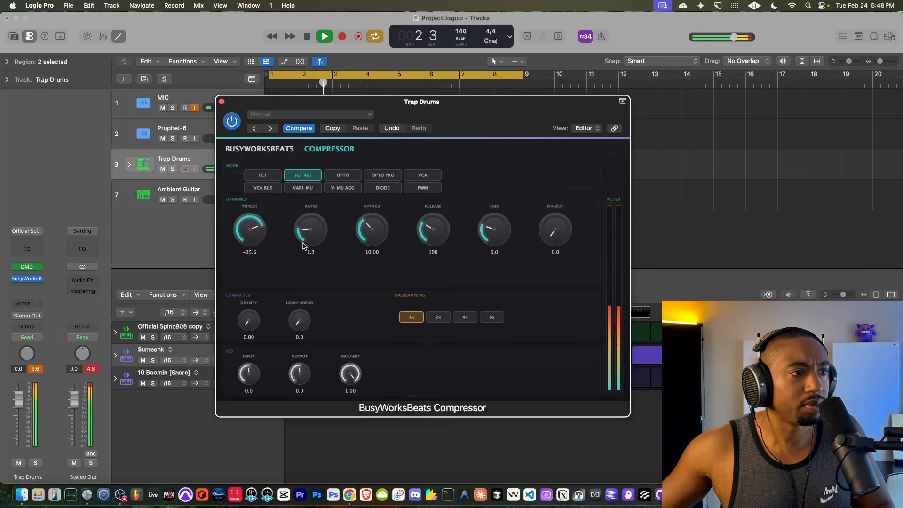
{"action": "key", "text": "space"}
{"action": "key", "text": "space"}
{"action": "left_click_drag", "start_coordinate": [254, 373], "coordinate": [250, 388]}
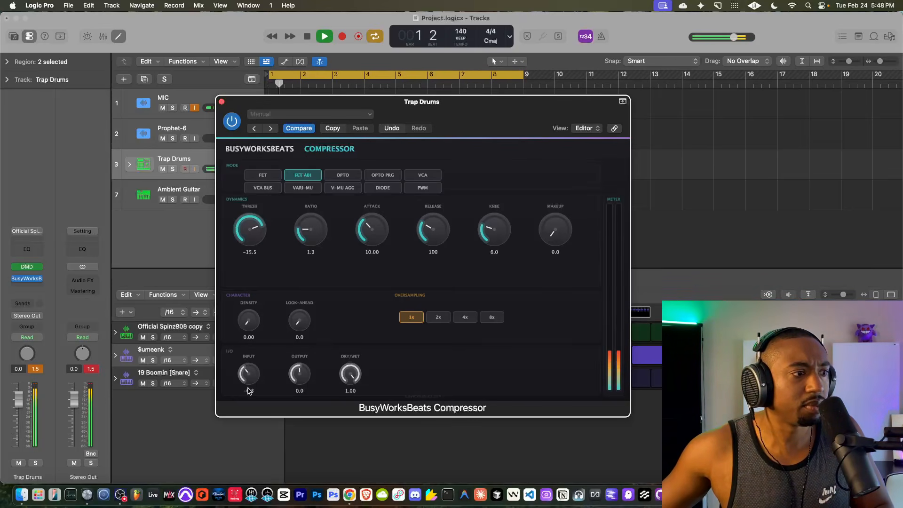
{"action": "left_click", "coordinate": [91, 370]}
{"action": "left_click_drag", "start_coordinate": [299, 377], "coordinate": [302, 369]}
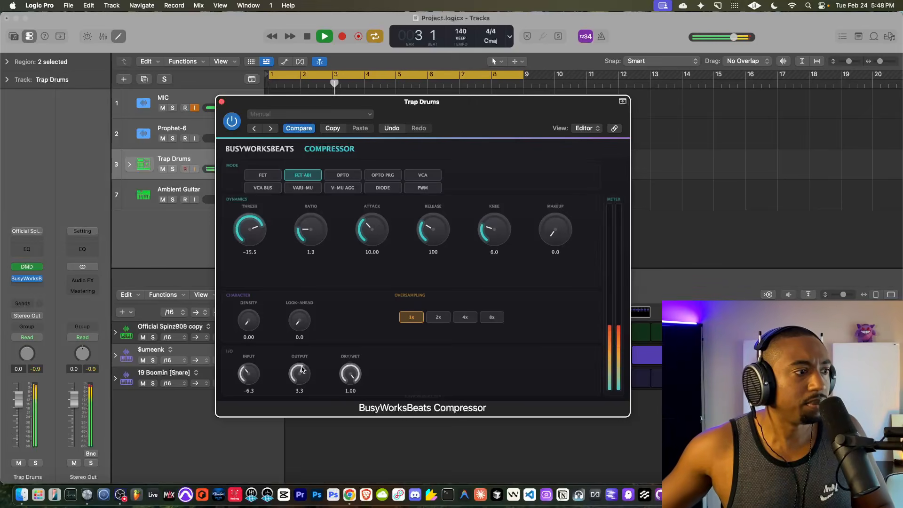
Step: Audition the Opto, Opto PRG, Diode, Vari-Mu and PWM compressor modes on the drums against FET ABI
{"action": "left_click", "coordinate": [343, 176]}
{"action": "left_click", "coordinate": [383, 177]}
{"action": "left_click", "coordinate": [384, 186]}
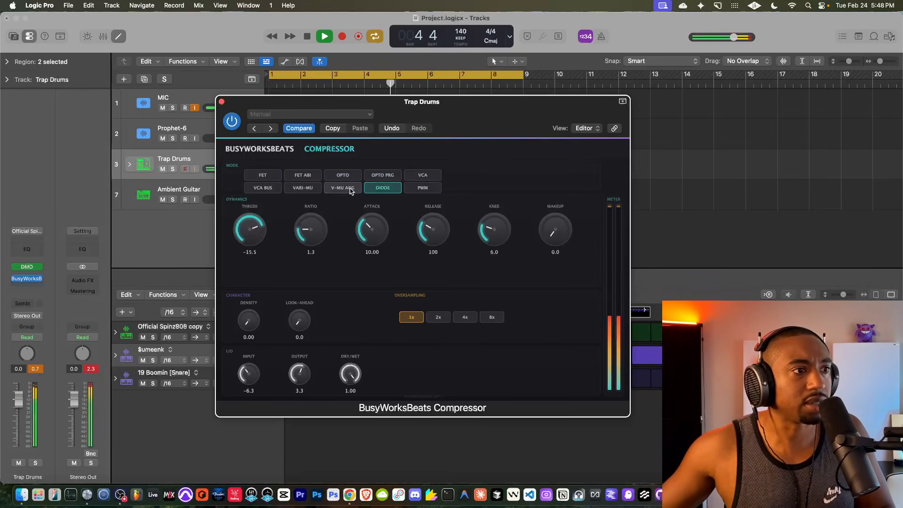
{"action": "left_click", "coordinate": [302, 176]}
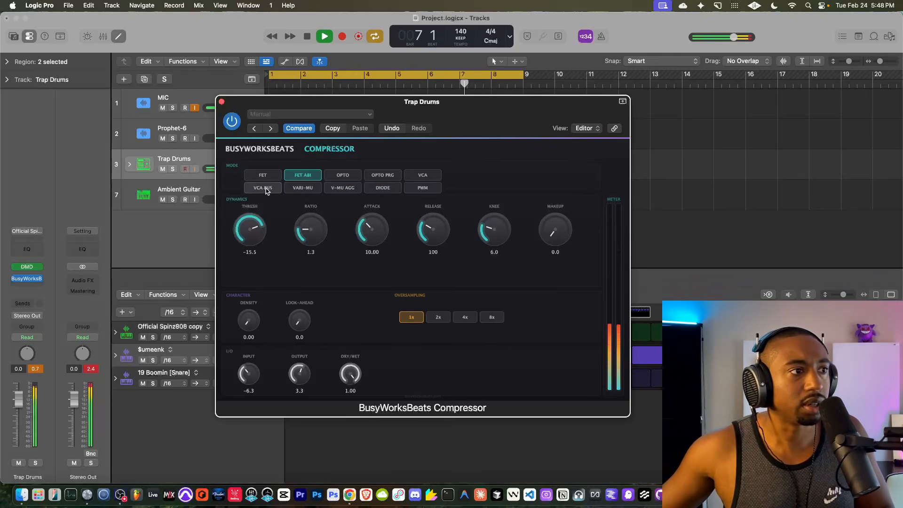
{"action": "left_click", "coordinate": [301, 189]}
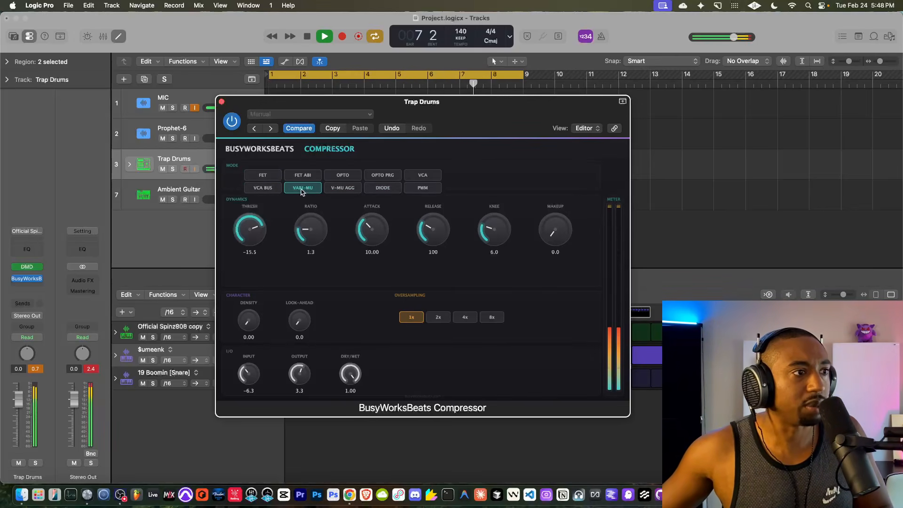
{"action": "left_click", "coordinate": [416, 189]}
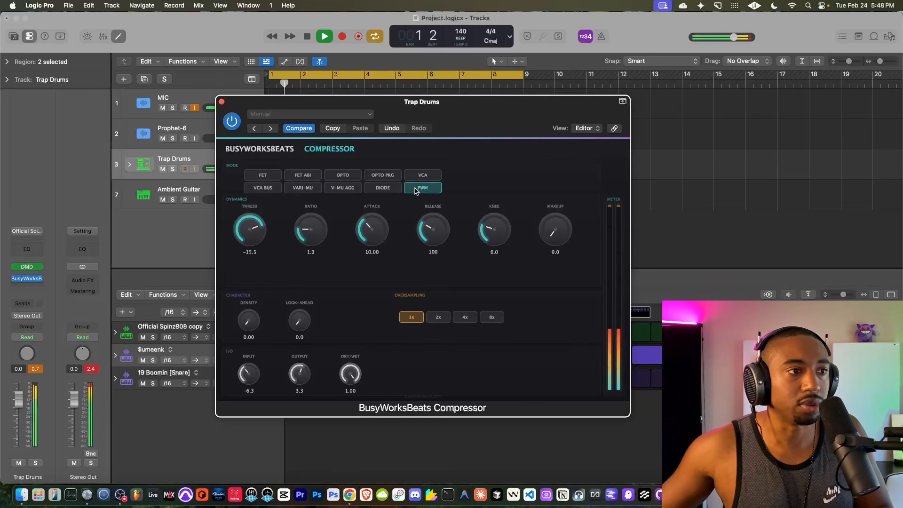
{"action": "left_click", "coordinate": [302, 177]}
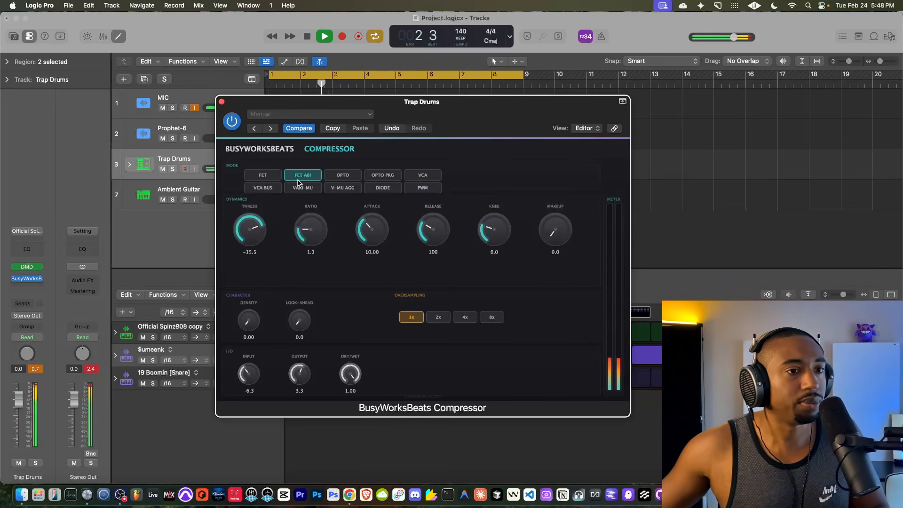
Step: Set the drum compressor's threshold to about -22.1 and its density to about 0.24 while checking the reset peak level
{"action": "left_click_drag", "start_coordinate": [250, 254], "coordinate": [256, 224]}
{"action": "key", "text": "space"}
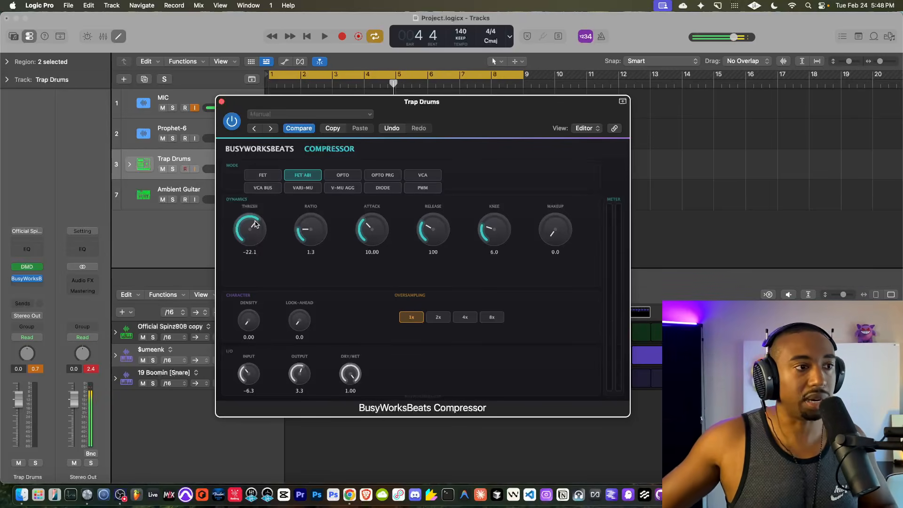
{"action": "left_click", "coordinate": [96, 367]}
{"action": "key", "text": "space"}
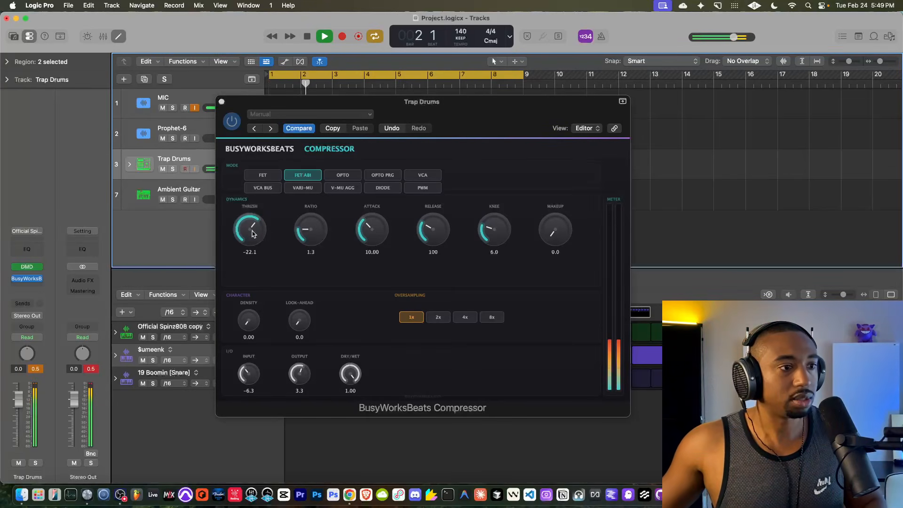
{"action": "left_click_drag", "start_coordinate": [248, 320], "coordinate": [248, 302]}
{"action": "key", "text": "space"}
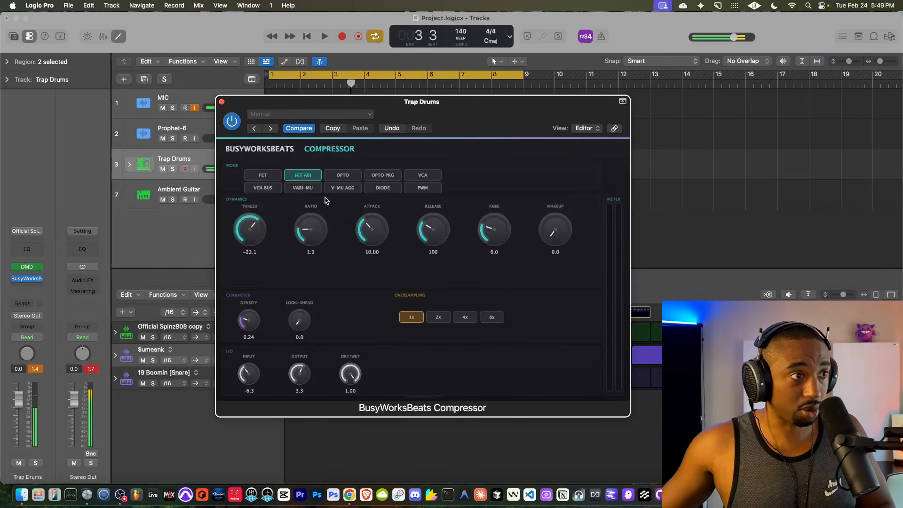
Step: Switch the drum compressor to FET mode with a threshold of about -26.9, density of about 0.54 and 8x oversampling
{"action": "key", "text": "space"}
{"action": "left_click", "coordinate": [262, 175]}
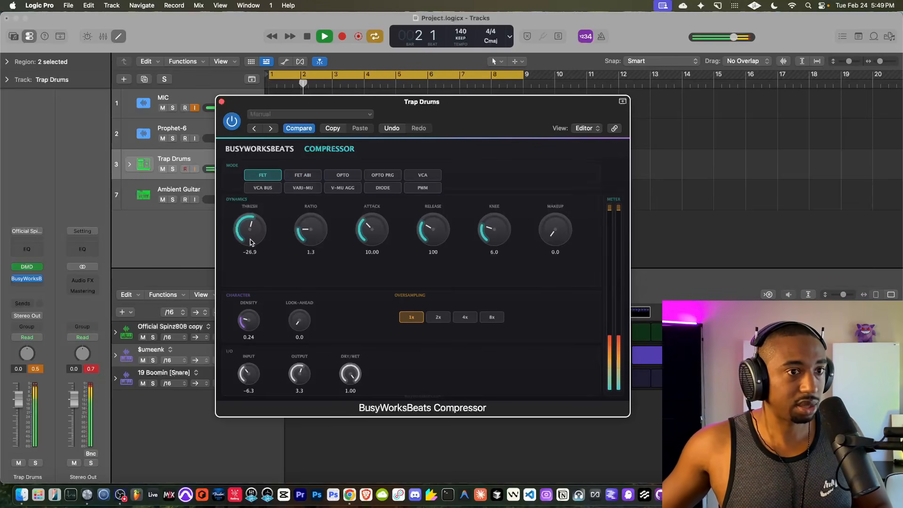
{"action": "left_click_drag", "start_coordinate": [250, 304], "coordinate": [252, 288]}
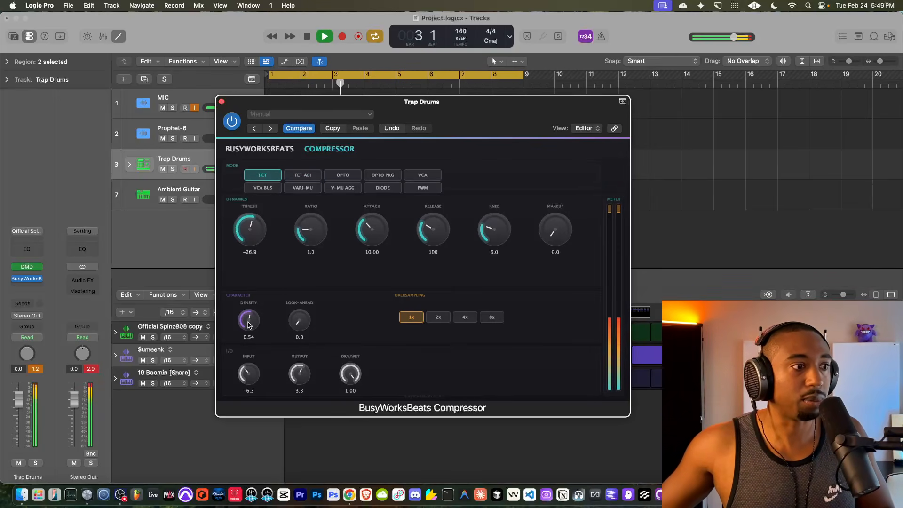
{"action": "left_click", "coordinate": [492, 316]}
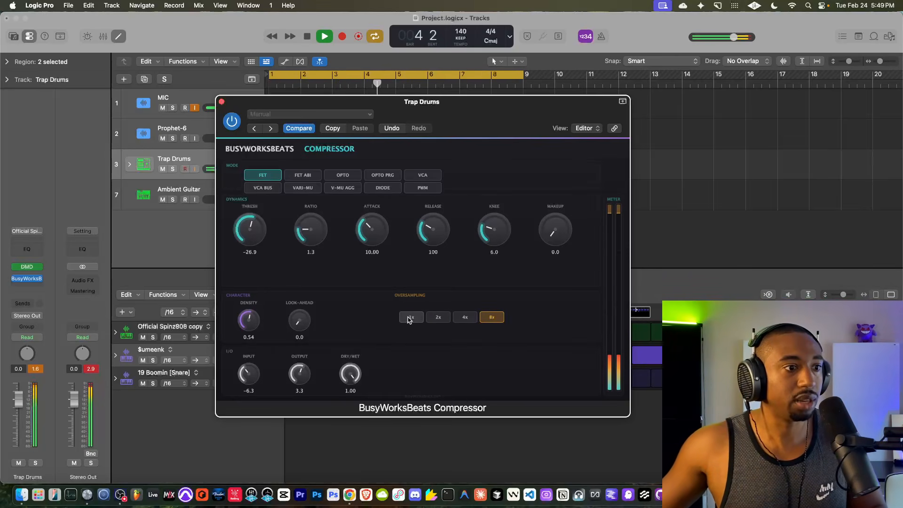
Step: Reset the peak meter and compare the playing drums with the compressor bypassed and active
{"action": "left_click", "coordinate": [94, 368]}
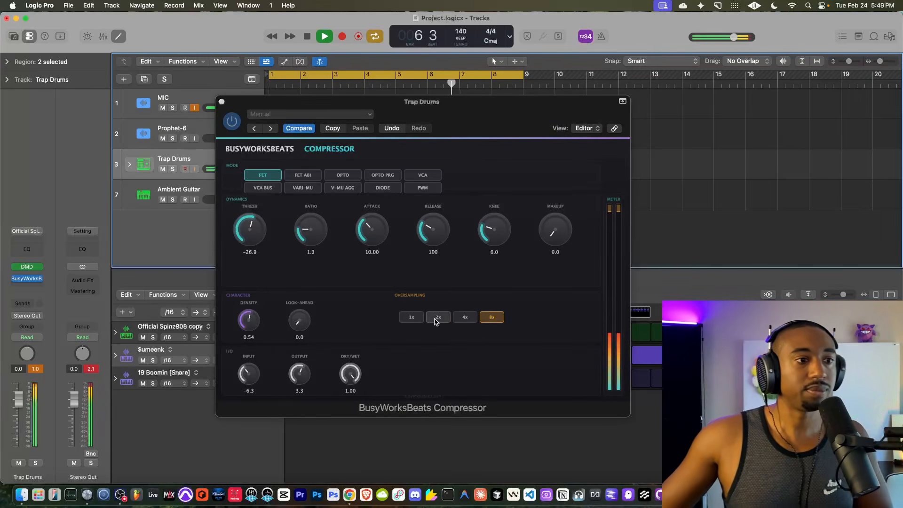
{"action": "left_click", "coordinate": [236, 128]}
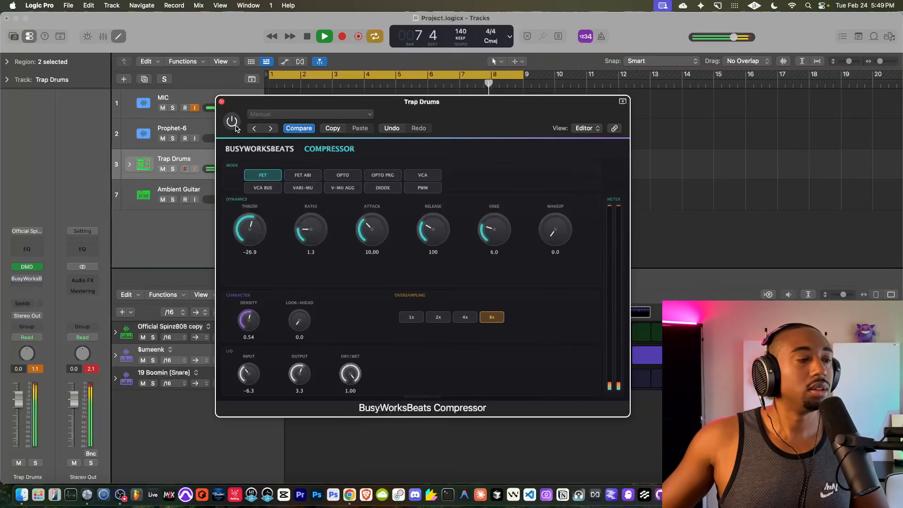
{"action": "left_click", "coordinate": [232, 123]}
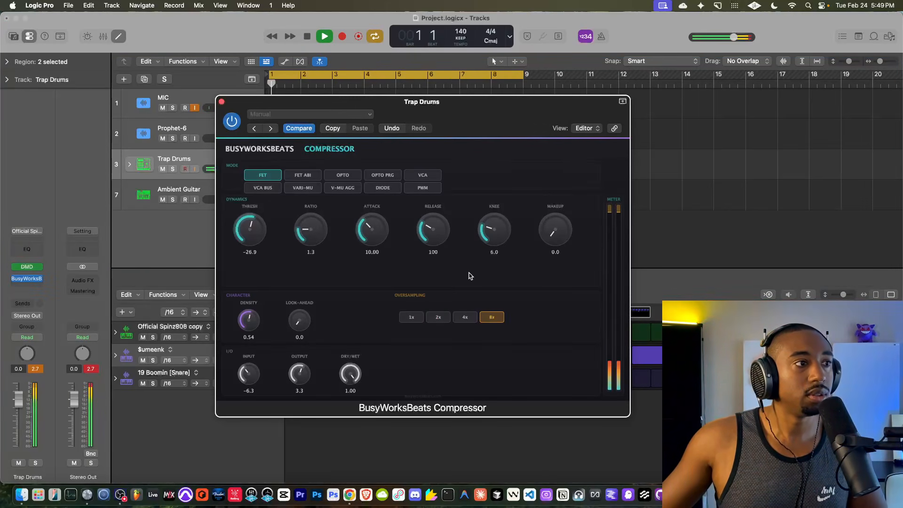
Step: Set the drum compressor's oversampling to 2x and its density to about 0.42 during playback
{"action": "left_click_drag", "start_coordinate": [252, 328], "coordinate": [252, 371]}
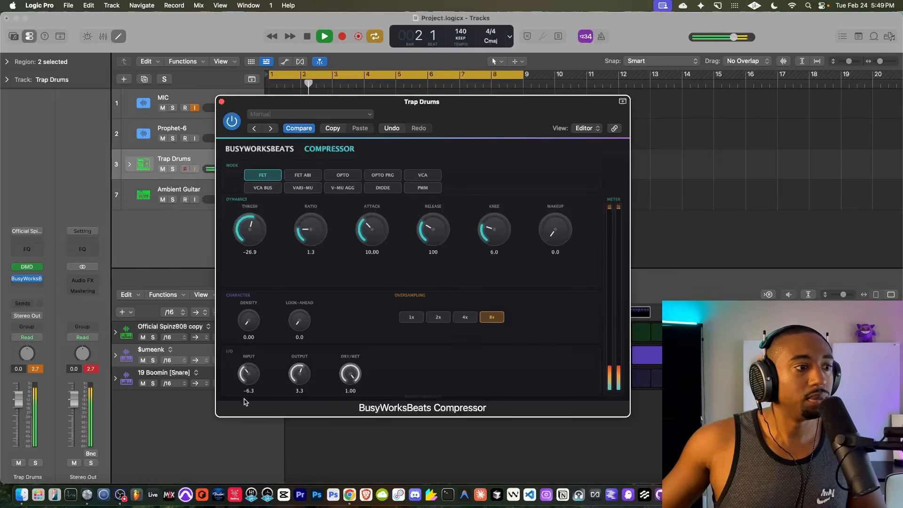
{"action": "left_click_drag", "start_coordinate": [253, 324], "coordinate": [252, 364]}
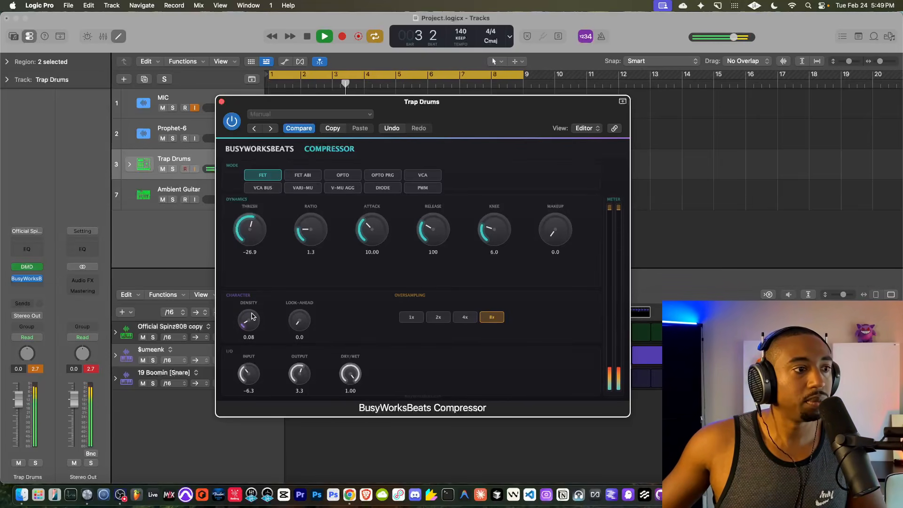
{"action": "left_click", "coordinate": [438, 317]}
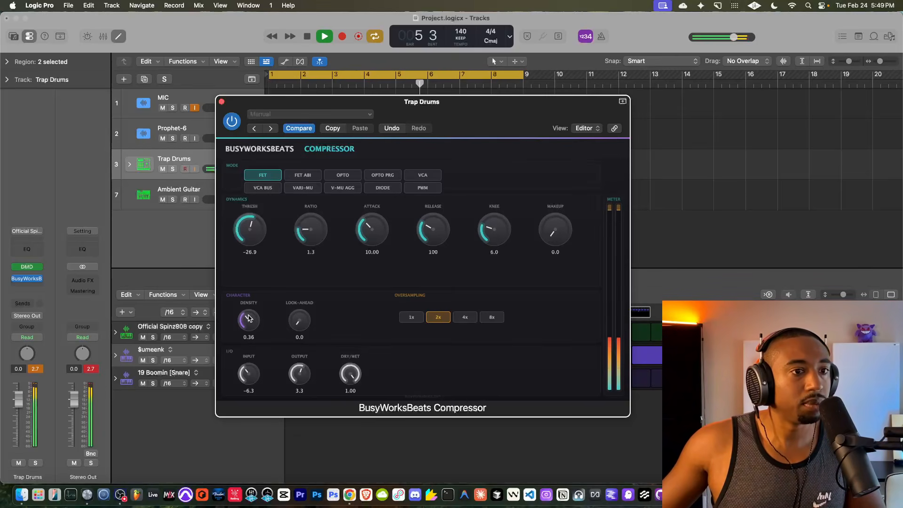
{"action": "left_click_drag", "start_coordinate": [249, 301], "coordinate": [249, 294]}
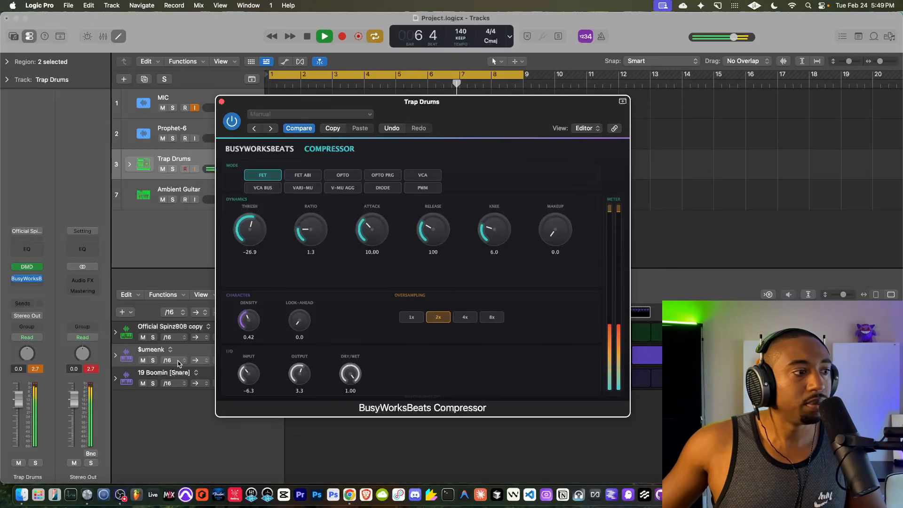
Step: Lower the Trap Drums channel volume to about -2.3 with the compressor bypassed, and re-enable the compressor
{"action": "left_click", "coordinate": [96, 369]}
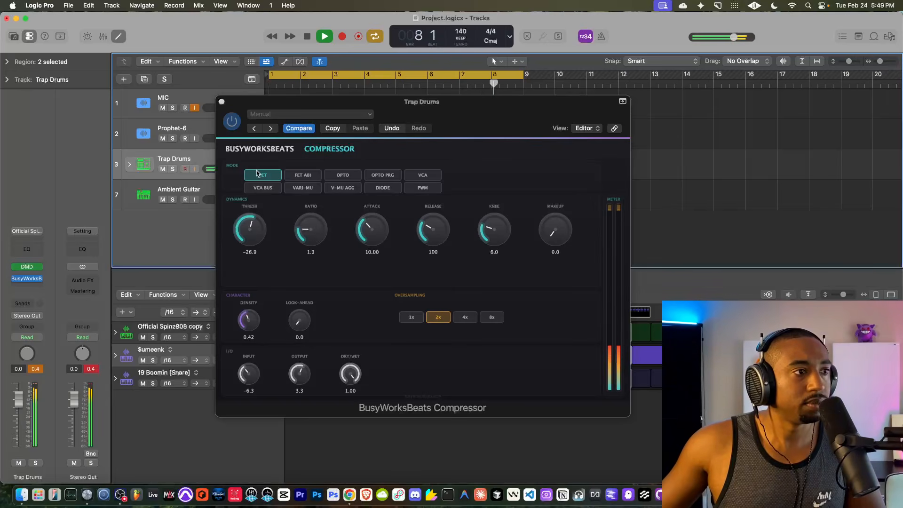
{"action": "left_click", "coordinate": [236, 120]}
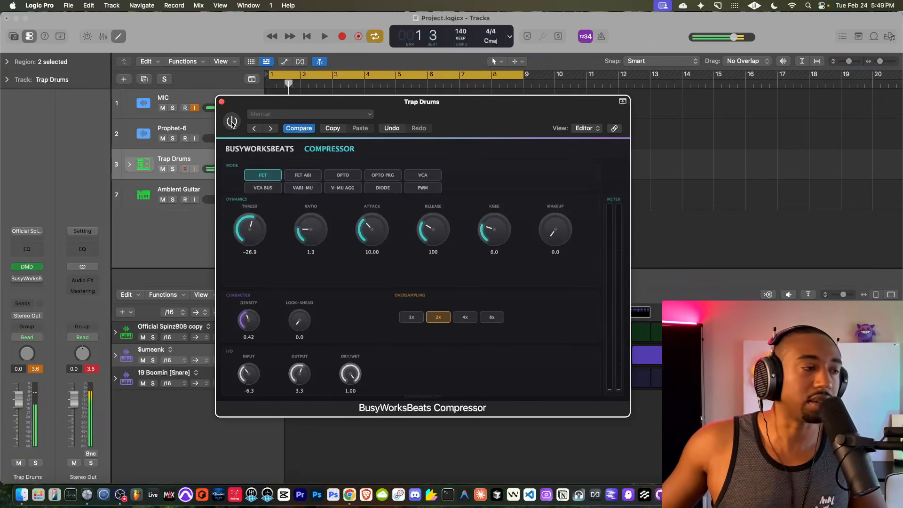
{"action": "left_click_drag", "start_coordinate": [19, 401], "coordinate": [20, 414]}
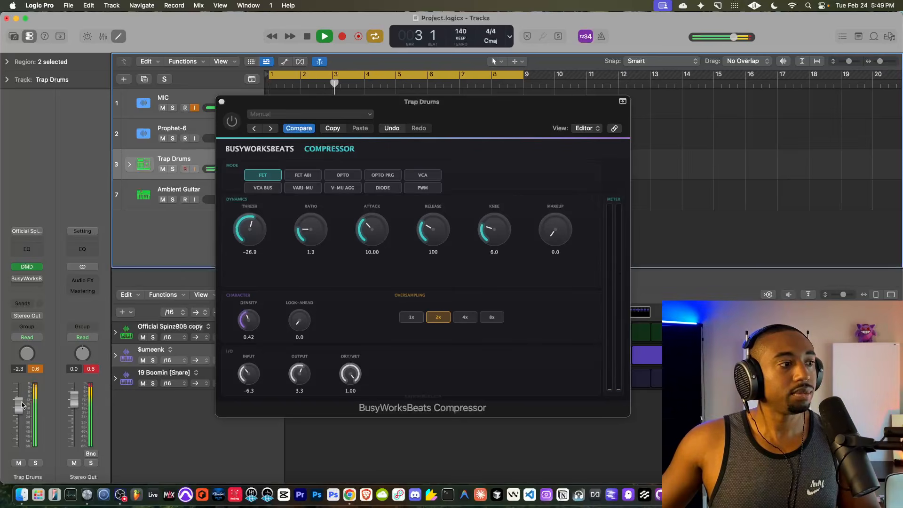
{"action": "left_click", "coordinate": [231, 121]}
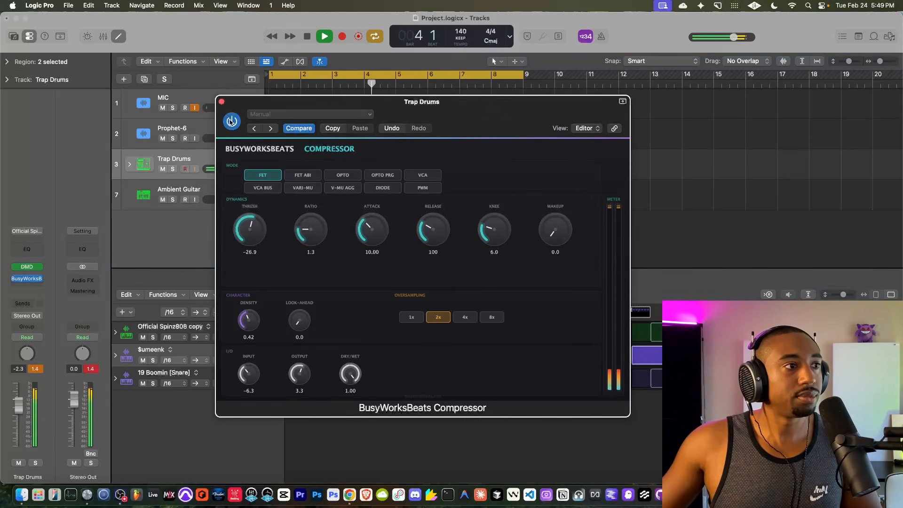
Step: Adjust the drum compressor to an output of about 4.8, attack of about 19.21 and ratio of 1.4, and close its window
{"action": "left_click_drag", "start_coordinate": [300, 373], "coordinate": [299, 374]}
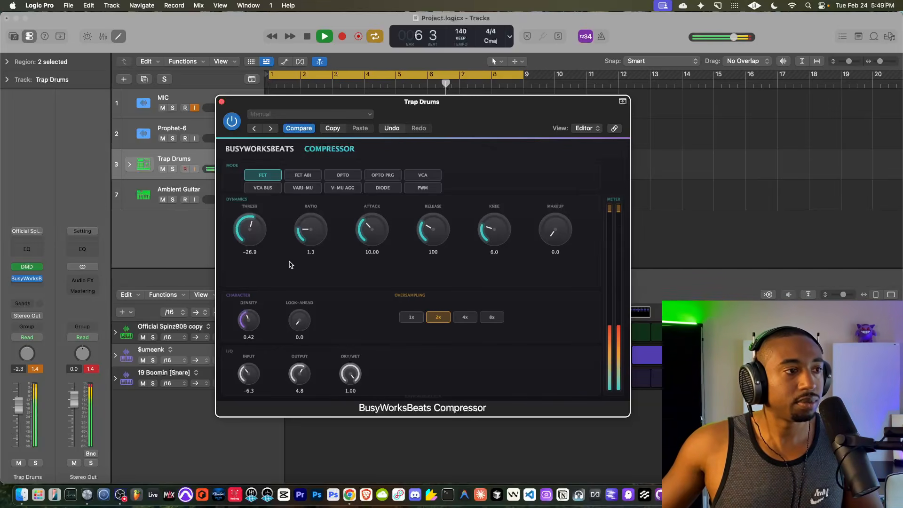
{"action": "left_click", "coordinate": [233, 120]}
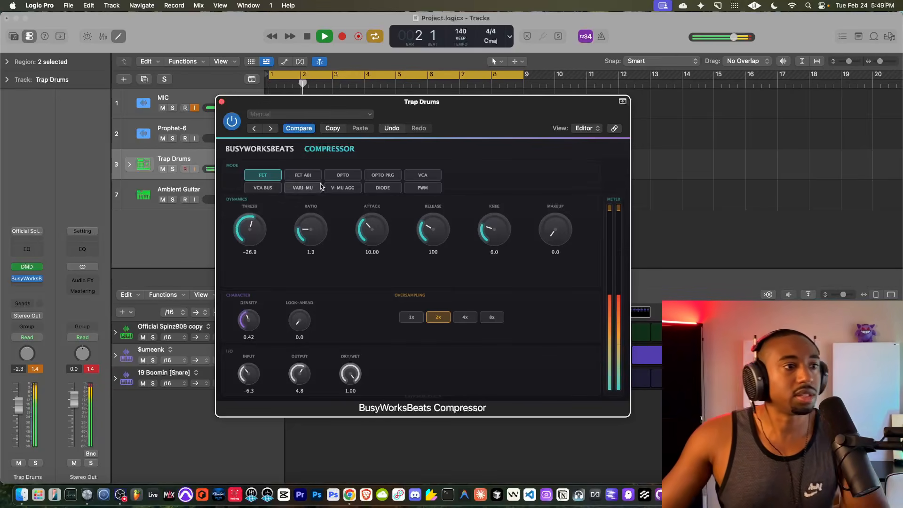
{"action": "left_click_drag", "start_coordinate": [374, 227], "coordinate": [374, 229]}
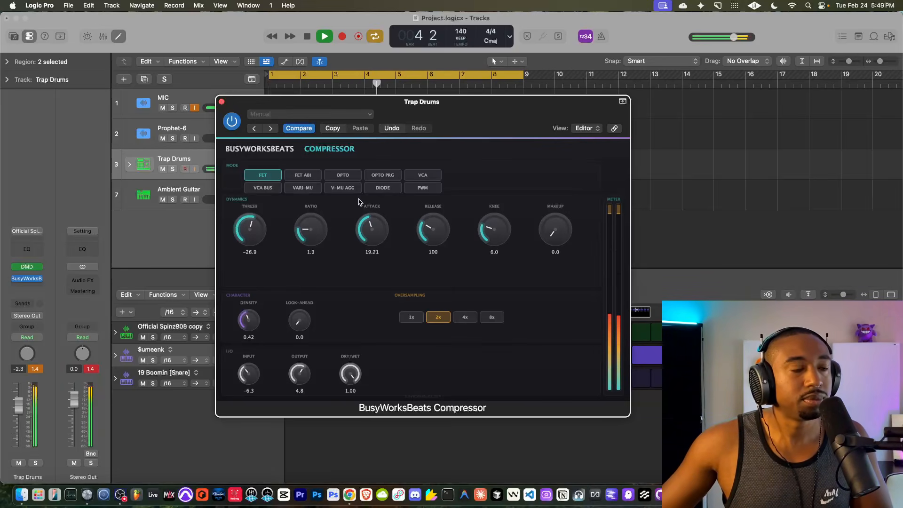
{"action": "left_click_drag", "start_coordinate": [311, 229], "coordinate": [311, 223]}
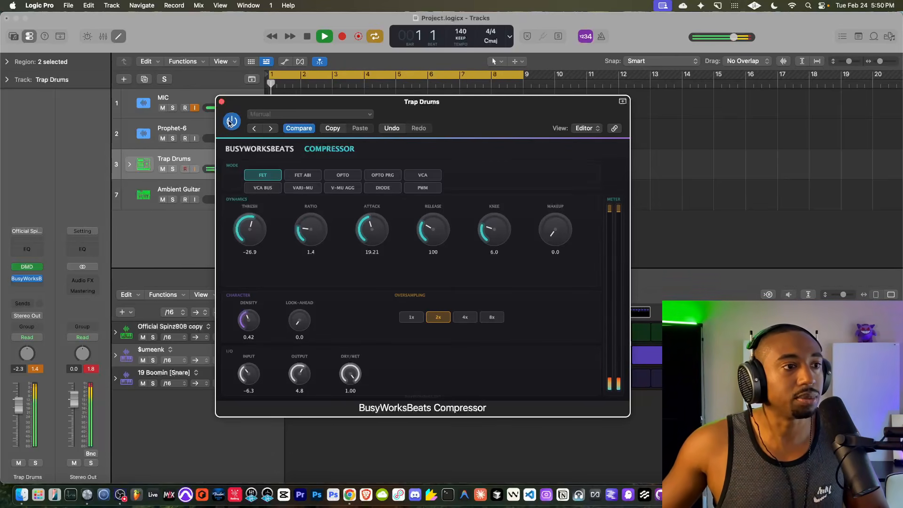
{"action": "left_click", "coordinate": [221, 102]}
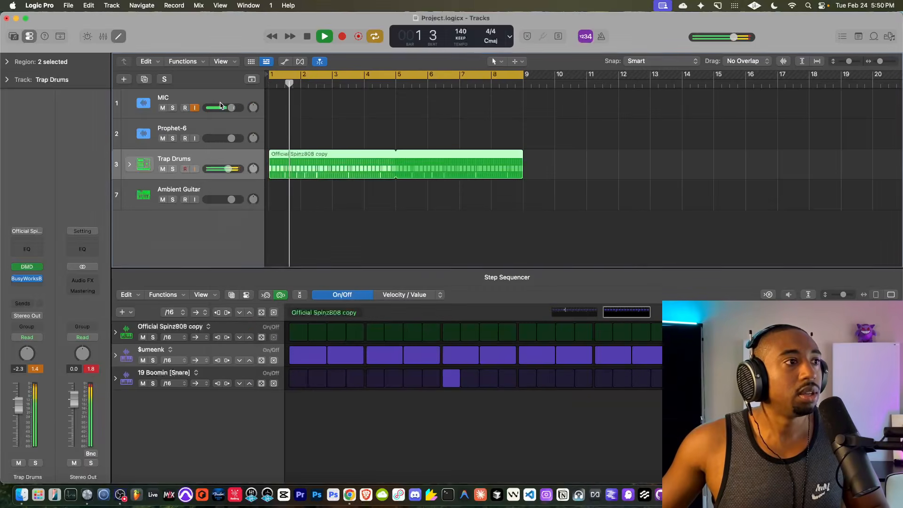
Step: Load Alchemy's Angle Of Elevation preset on the Ambient Guitar track and close the synthesizer window
{"action": "left_click", "coordinate": [198, 197]}
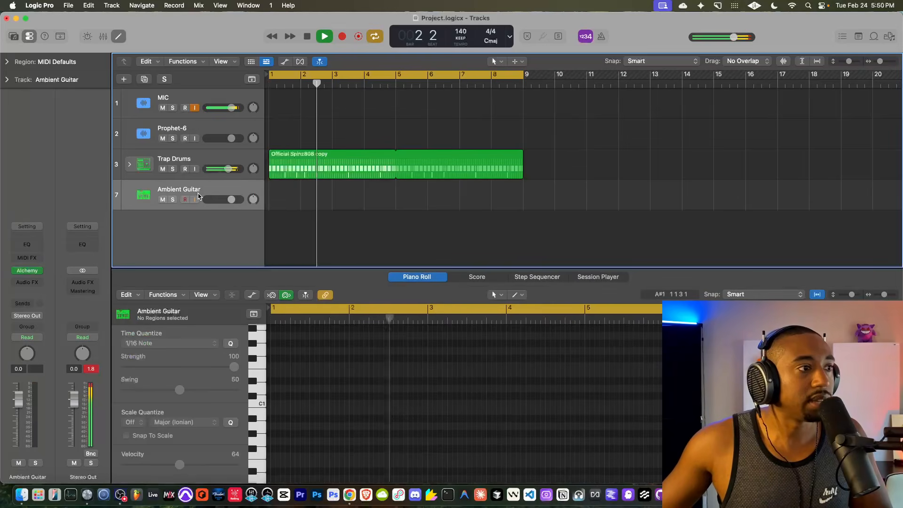
{"action": "left_click", "coordinate": [30, 272]}
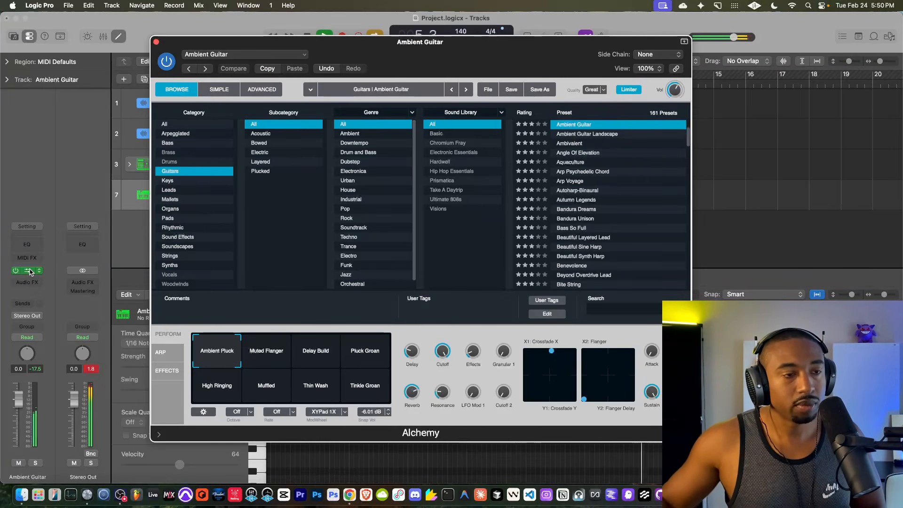
{"action": "left_click", "coordinate": [597, 153]}
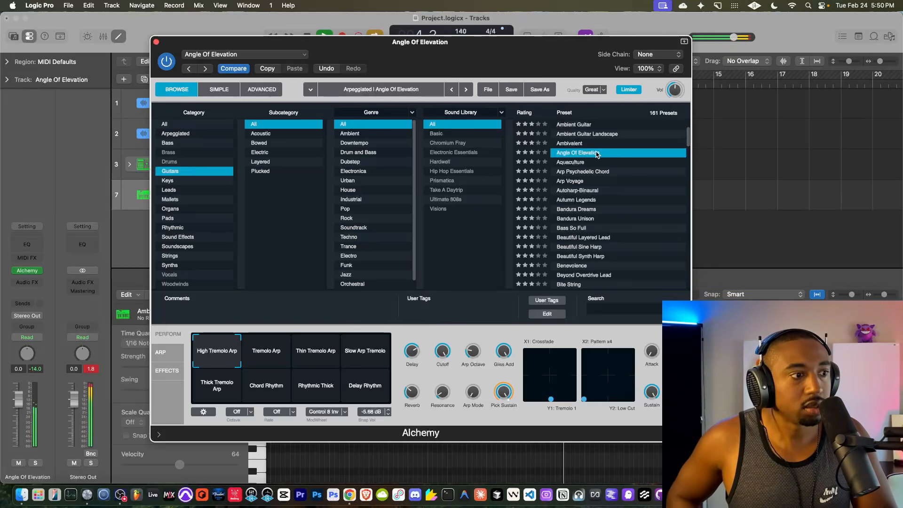
{"action": "left_click", "coordinate": [155, 43]}
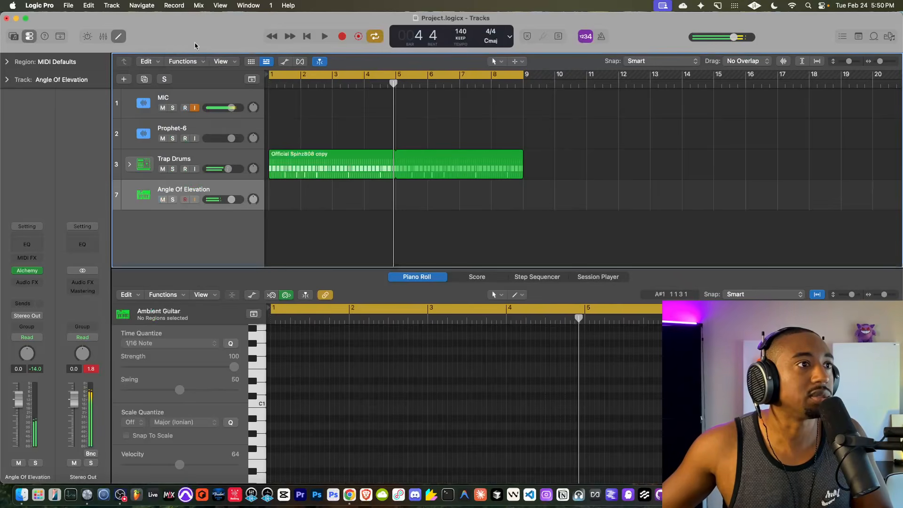
Step: Record the guitar chord part from bar 1 through bar 8 and play back the start of the take
{"action": "left_click", "coordinate": [306, 38]}
{"action": "left_click", "coordinate": [343, 37]}
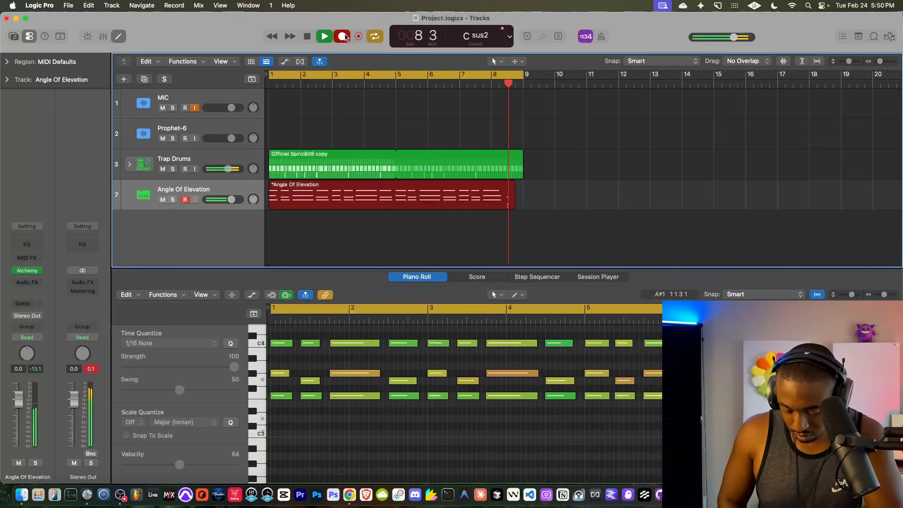
{"action": "key", "text": "space"}
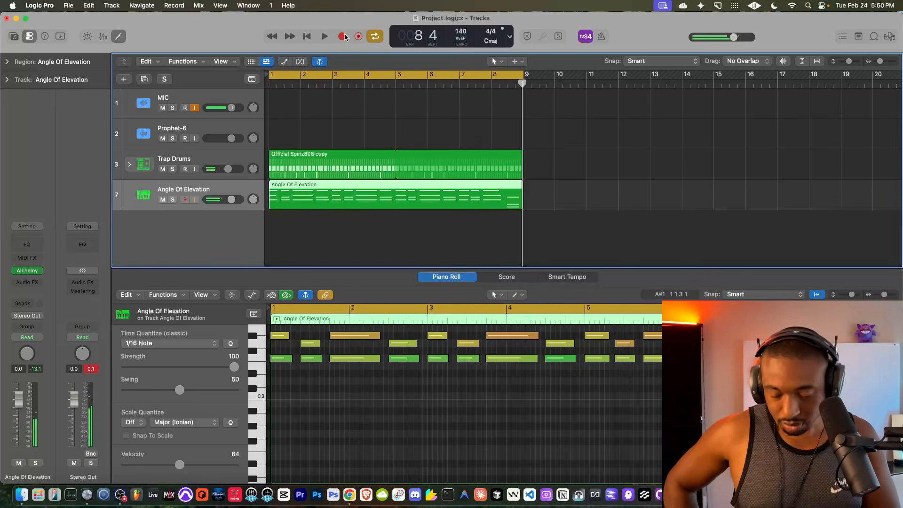
{"action": "key", "text": "space"}
{"action": "key", "text": "space"}
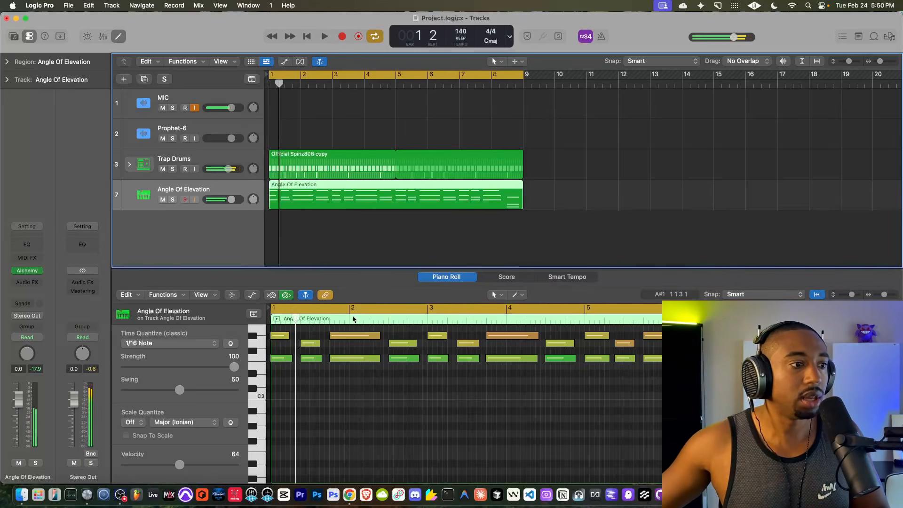
Step: Select all notes of the recorded guitar region in the Piano Roll and play the loop with the drums
{"action": "left_click", "coordinate": [353, 395]}
{"action": "key", "text": "super+a"}
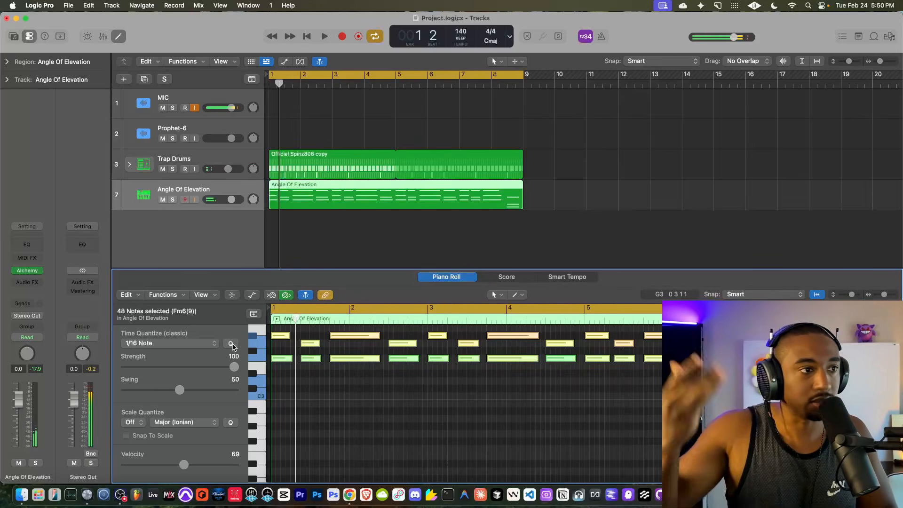
{"action": "key", "text": "space"}
{"action": "key", "text": "space"}
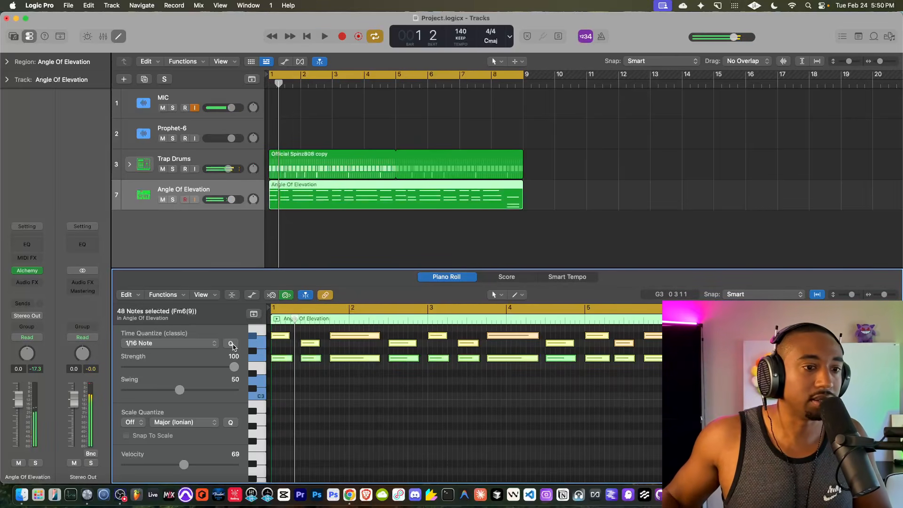
{"action": "scroll", "coordinate": [296, 388], "scroll_direction": "up", "scroll_amount": 4}
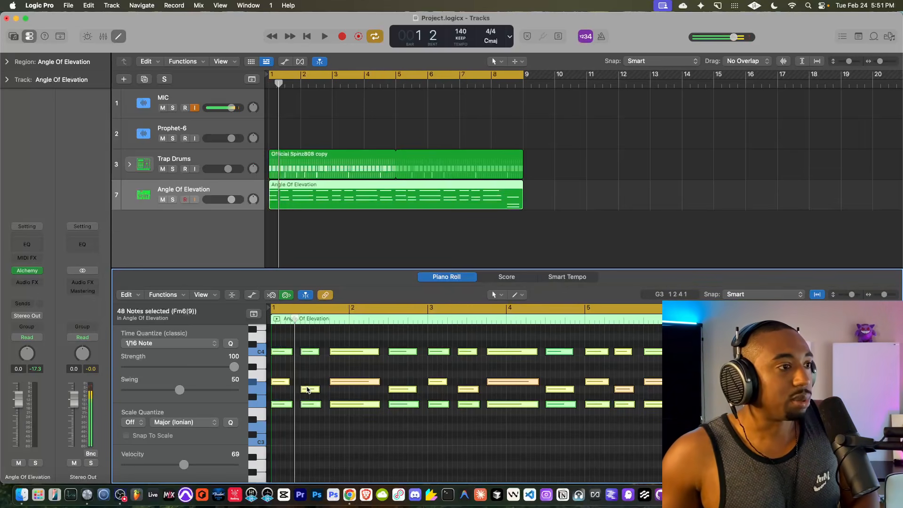
{"action": "key", "text": "space"}
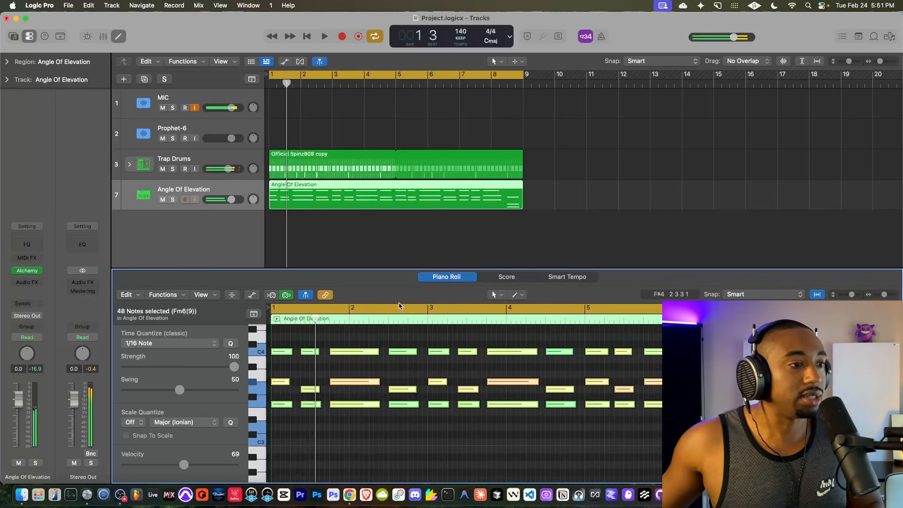
{"action": "key", "text": "space"}
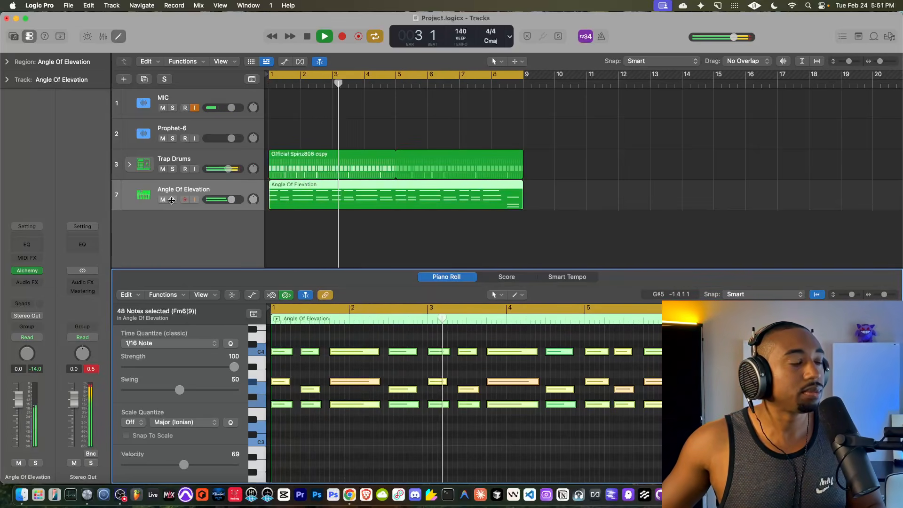
Step: Insert Beat Breaker on the guitar track with the Half Time pattern, and set the track volume to about -2.5 dB
{"action": "left_click_drag", "start_coordinate": [231, 199], "coordinate": [223, 200]}
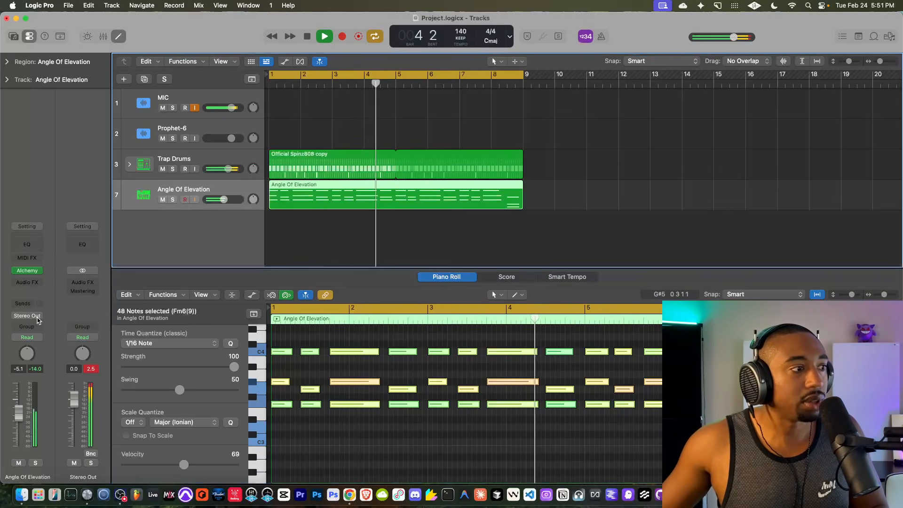
{"action": "left_click", "coordinate": [27, 282]}
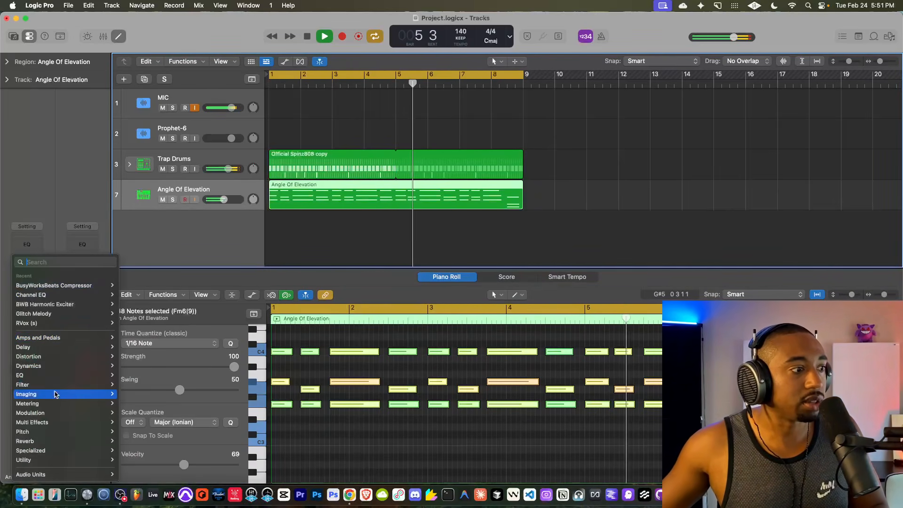
{"action": "left_click", "coordinate": [141, 420]}
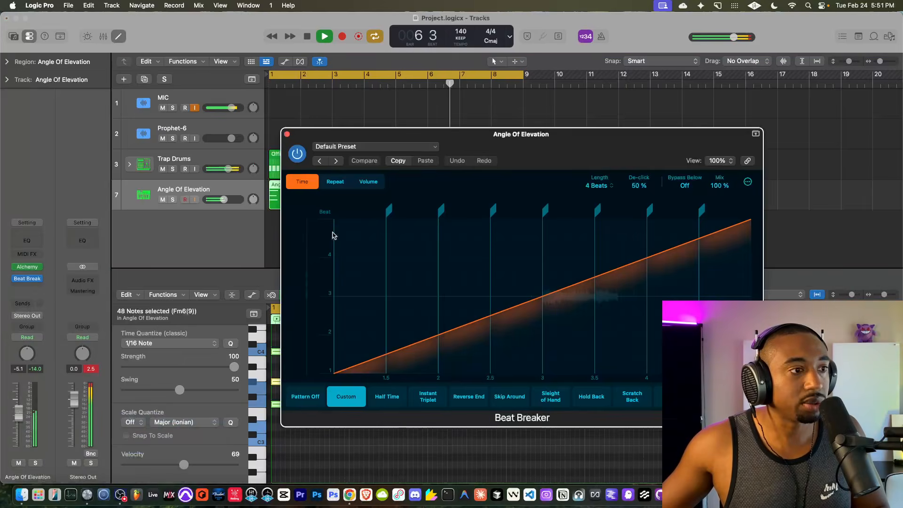
{"action": "left_click", "coordinate": [386, 396]}
{"action": "left_click_drag", "start_coordinate": [716, 187], "coordinate": [731, 90]}
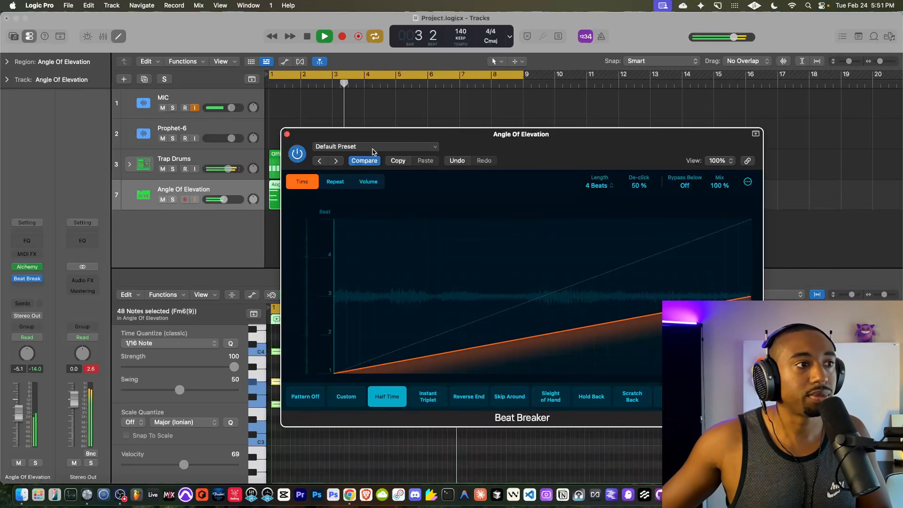
{"action": "left_click", "coordinate": [287, 134]}
{"action": "left_click_drag", "start_coordinate": [229, 199], "coordinate": [235, 201]}
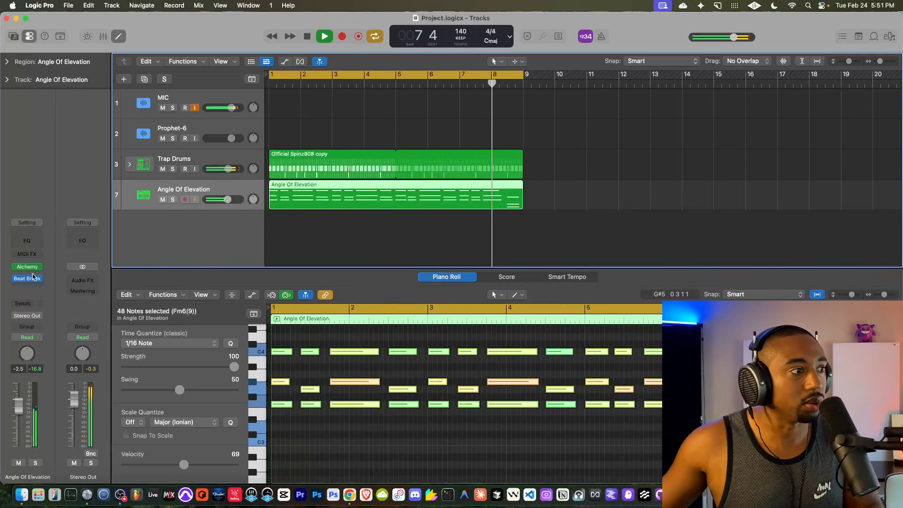
{"action": "left_click", "coordinate": [15, 281]}
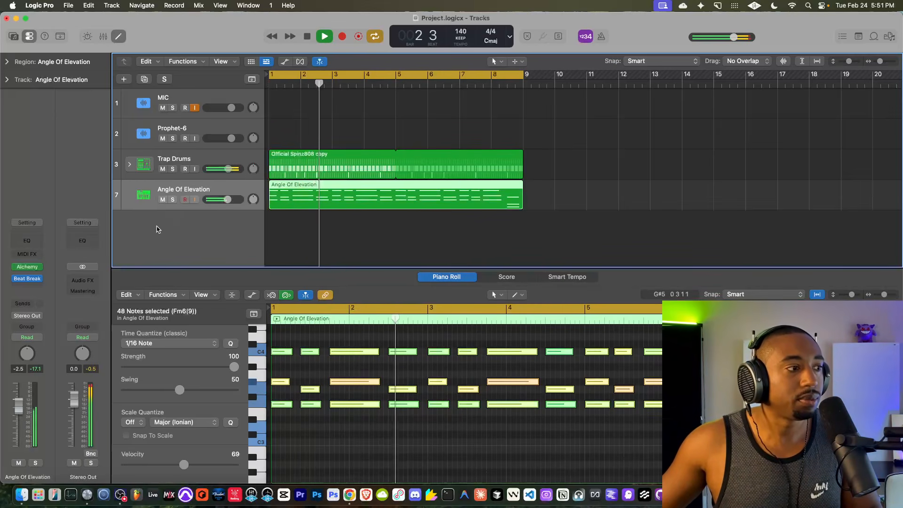
{"action": "left_click", "coordinate": [26, 288]}
{"action": "mouse_move", "coordinate": [38, 422]}
{"action": "left_click", "coordinate": [146, 422]}
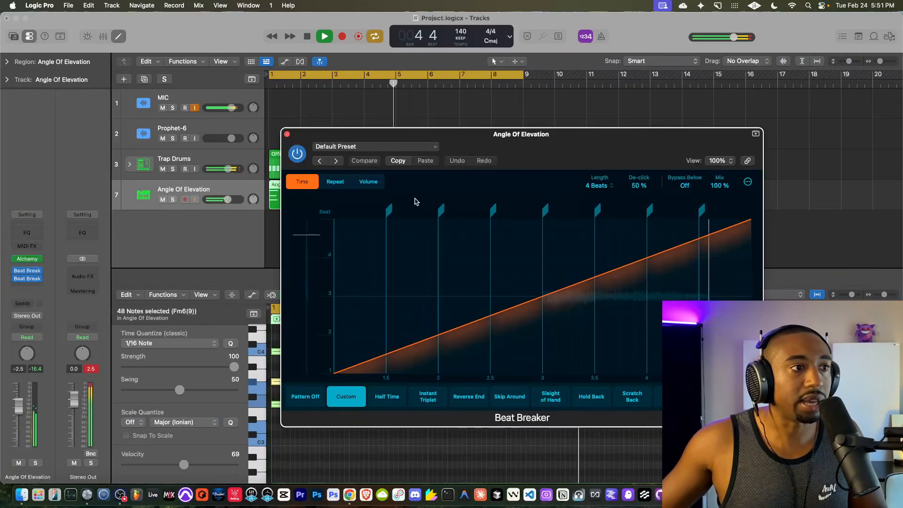
{"action": "left_click", "coordinate": [368, 181]}
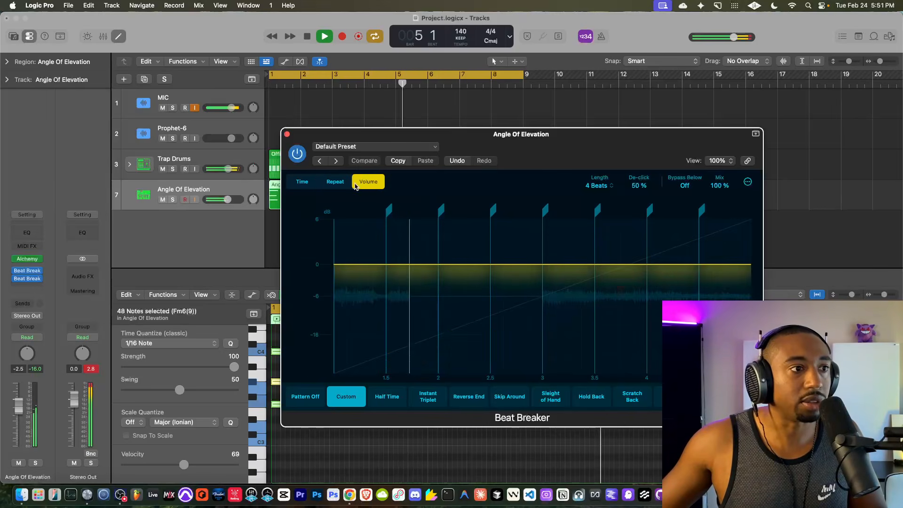
{"action": "left_click", "coordinate": [602, 186]}
{"action": "left_click", "coordinate": [583, 288]}
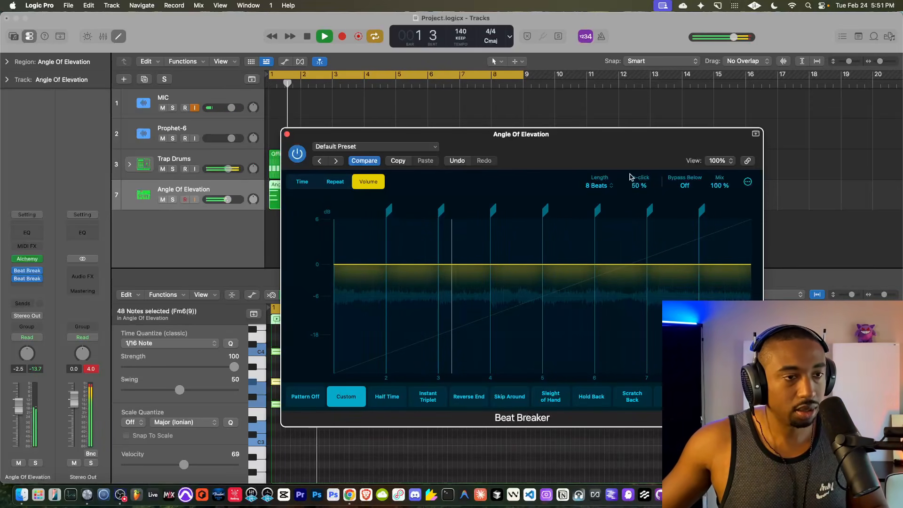
{"action": "left_click", "coordinate": [598, 185]}
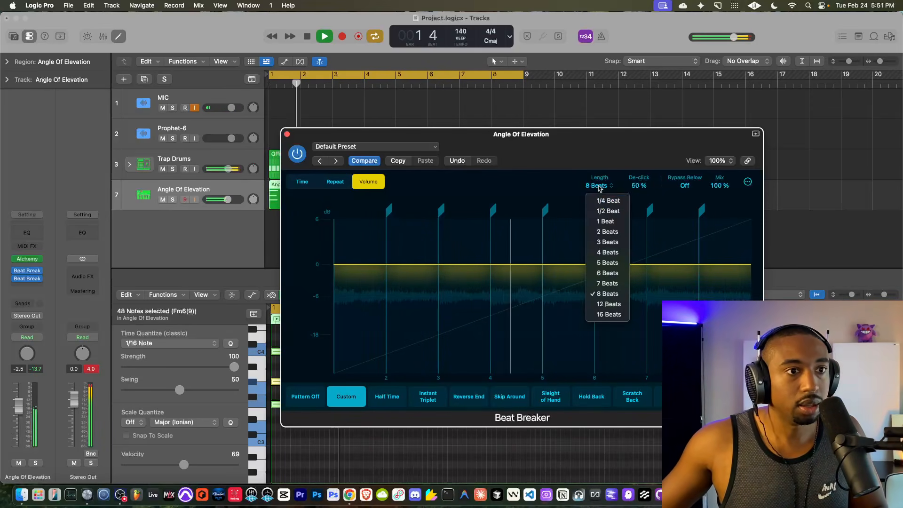
{"action": "left_click", "coordinate": [616, 215]}
{"action": "left_click", "coordinate": [598, 185]}
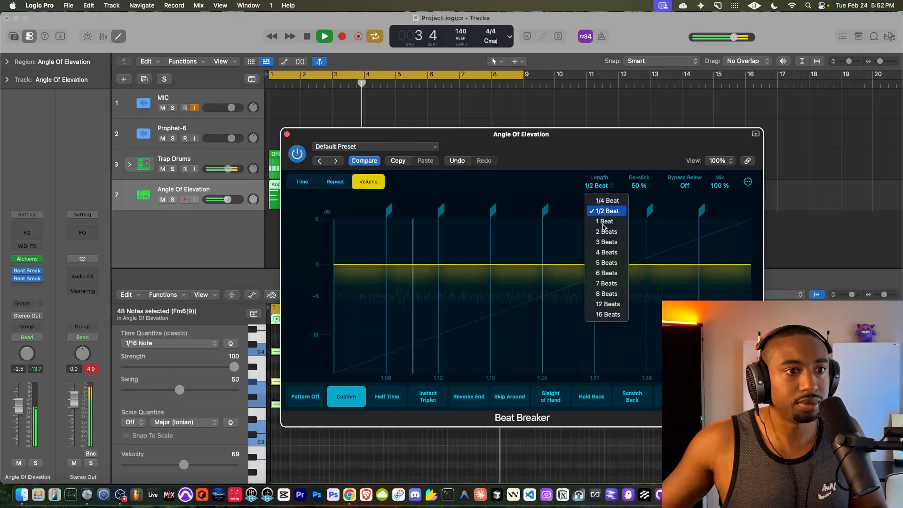
{"action": "left_click", "coordinate": [607, 252]}
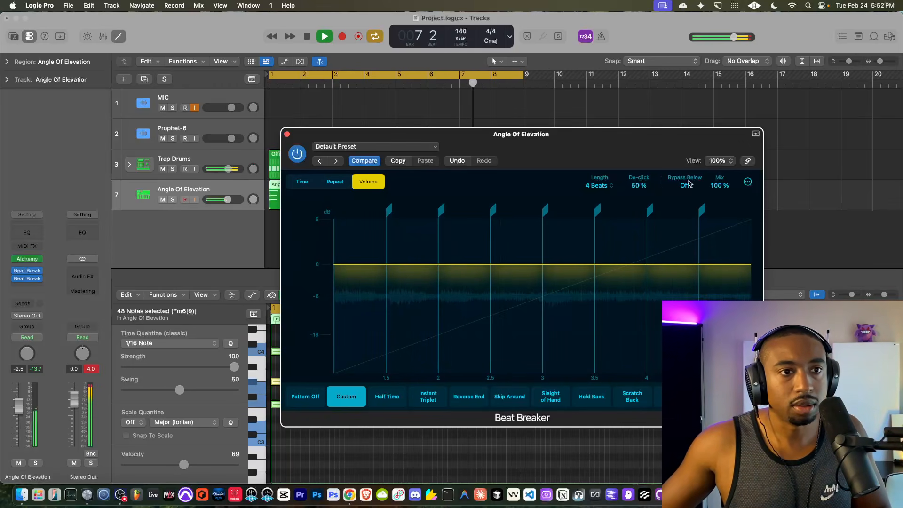
{"action": "left_click", "coordinate": [598, 185]}
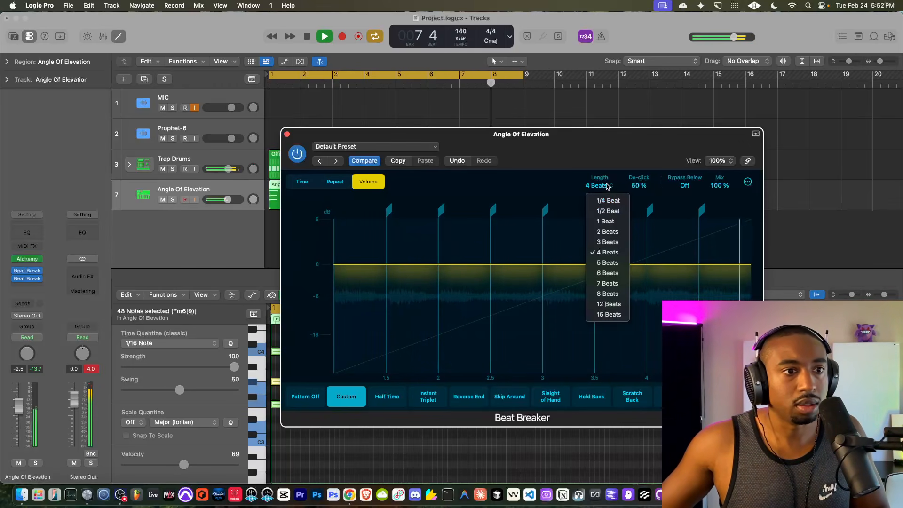
{"action": "left_click", "coordinate": [607, 293]}
{"action": "left_click_drag", "start_coordinate": [464, 264], "coordinate": [467, 291]}
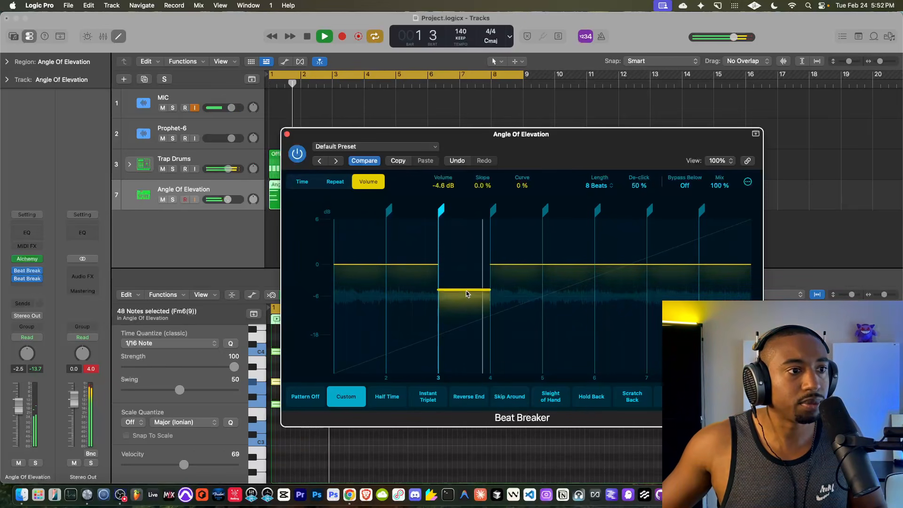
{"action": "key", "text": "space"}
{"action": "key", "text": "super+z"}
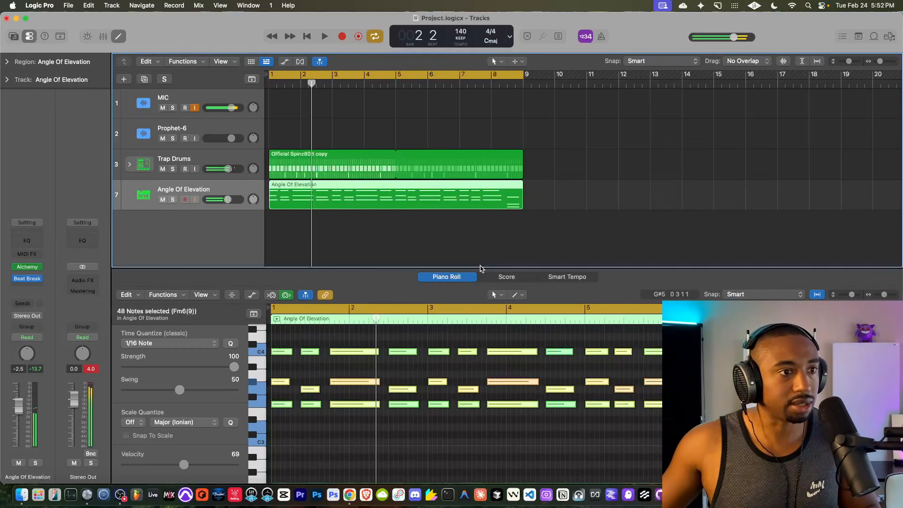
Step: Check the guitar track's Half Time Beat Breaker settings during playback
{"action": "key", "text": "space"}
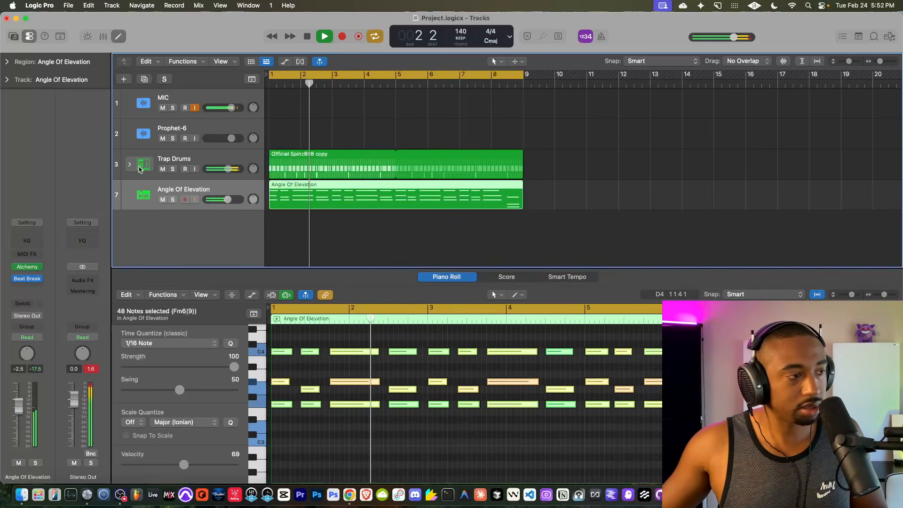
{"action": "left_click", "coordinate": [29, 280]}
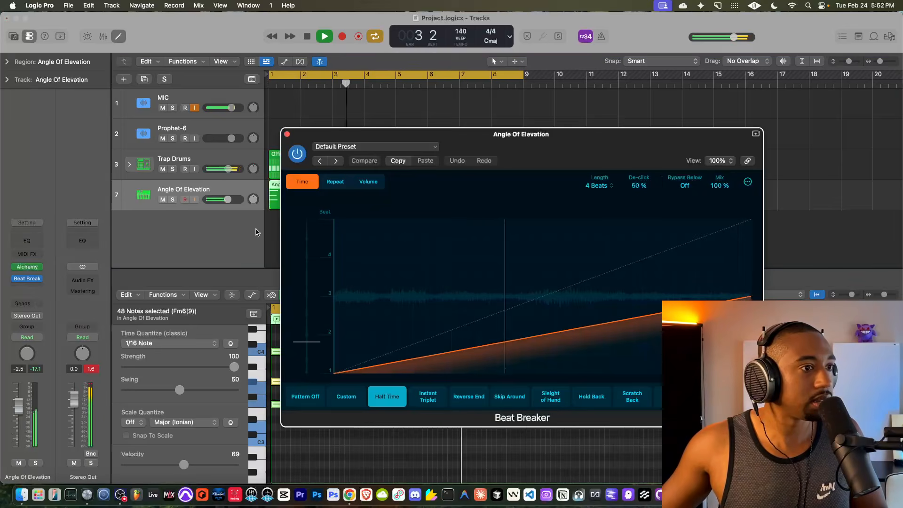
{"action": "left_click", "coordinate": [288, 135]}
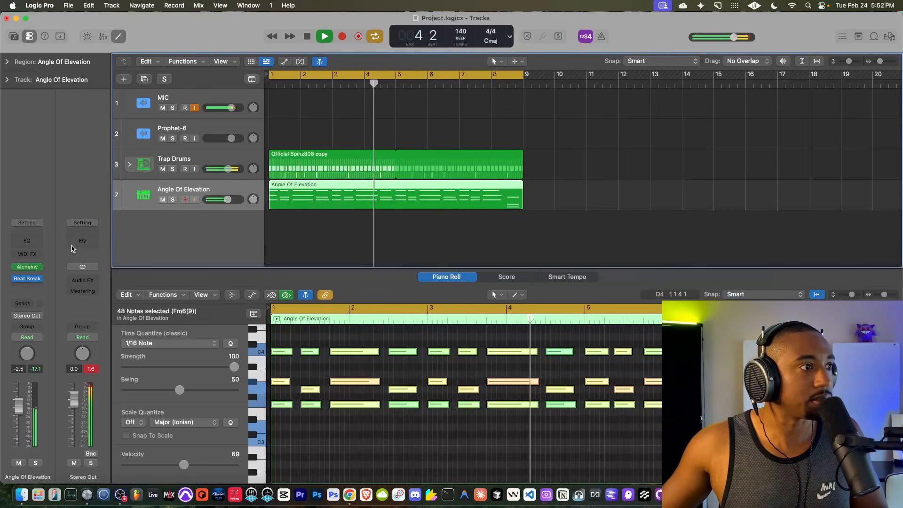
Step: Insert a second stereo Beat Breaker on the guitar track, switch it to Volume editing and set its length to 8 beats
{"action": "left_click", "coordinate": [27, 287]}
{"action": "mouse_move", "coordinate": [48, 421]}
{"action": "mouse_move", "coordinate": [141, 417]}
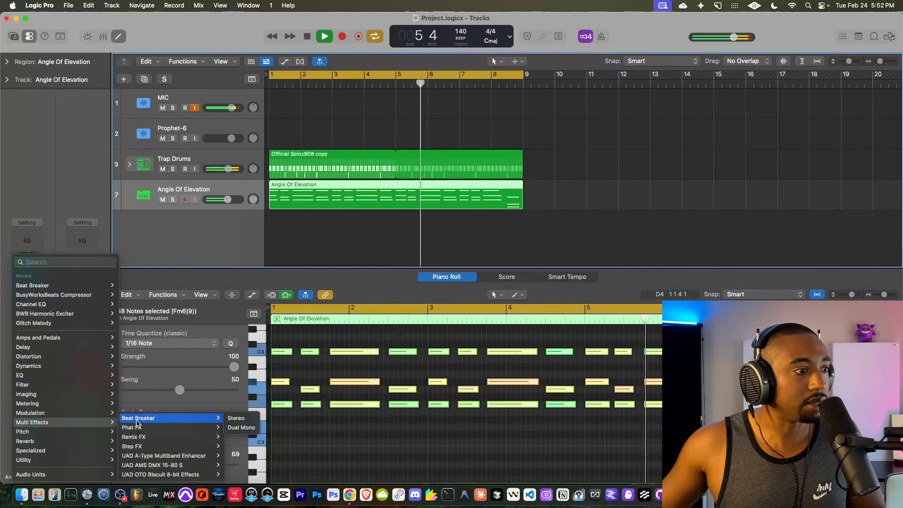
{"action": "left_click", "coordinate": [238, 417]}
{"action": "left_click", "coordinate": [366, 182]}
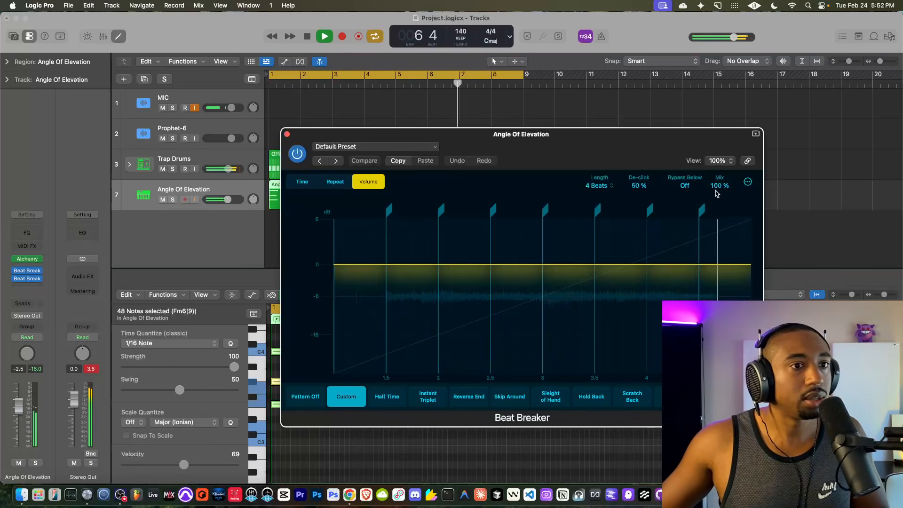
{"action": "left_click", "coordinate": [596, 185]}
{"action": "left_click", "coordinate": [607, 304]}
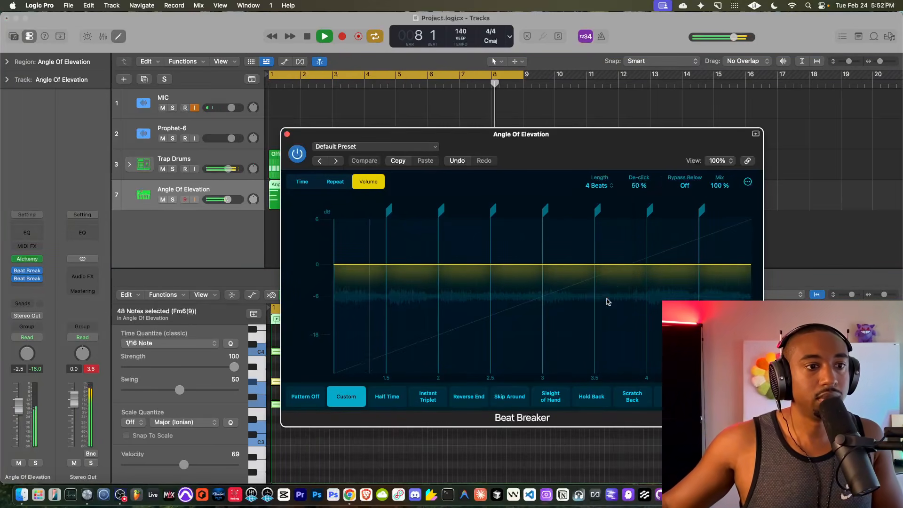
{"action": "left_click", "coordinate": [597, 186]}
{"action": "left_click", "coordinate": [605, 294]}
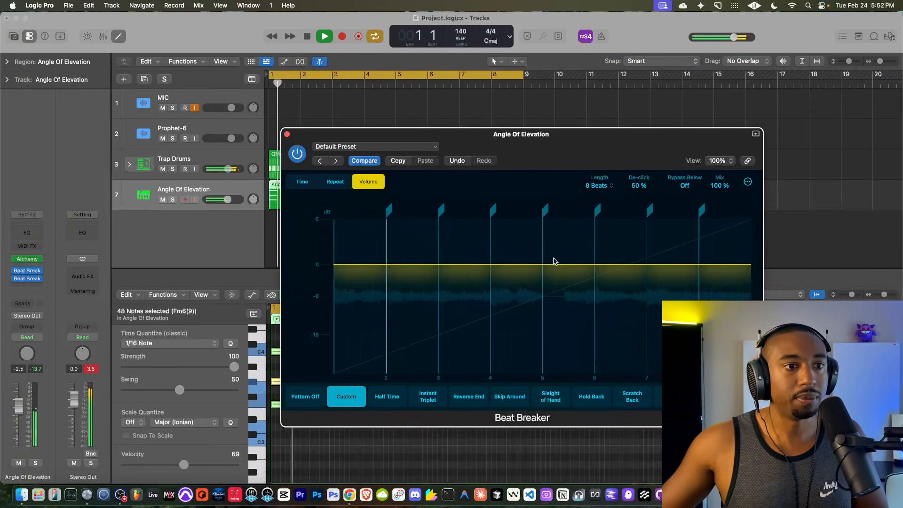
Step: Slope the volume downward from about 0 dB in each of the second Beat Breaker's eight segments, and close its window
{"action": "left_click_drag", "start_coordinate": [578, 263], "coordinate": [530, 267]}
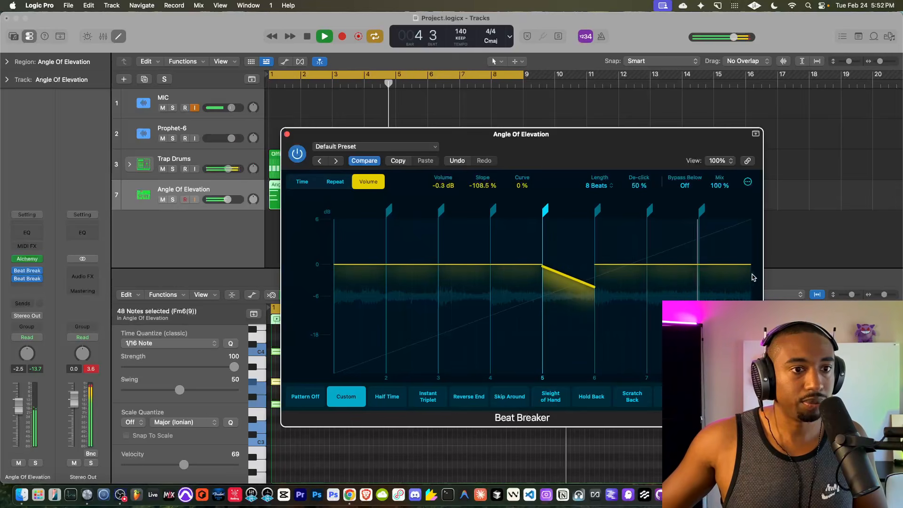
{"action": "left_click_drag", "start_coordinate": [752, 277], "coordinate": [664, 268]}
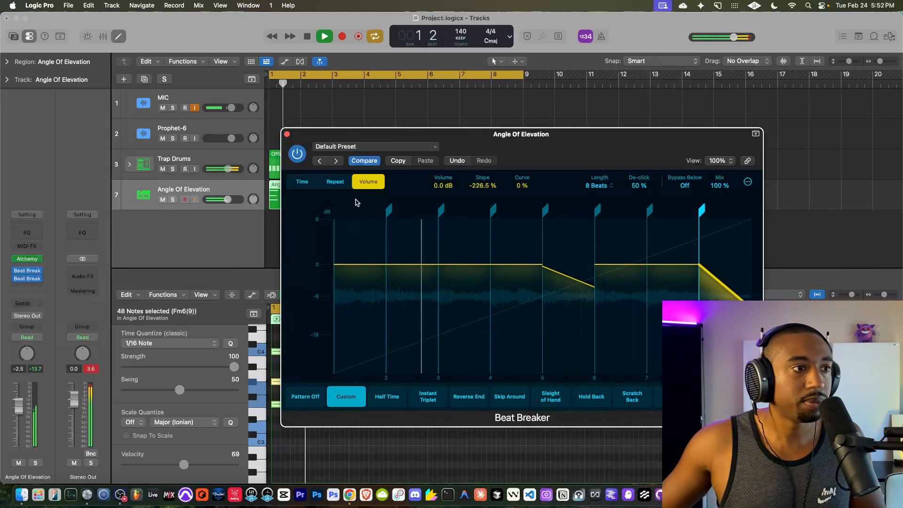
{"action": "left_click_drag", "start_coordinate": [365, 277], "coordinate": [298, 233]}
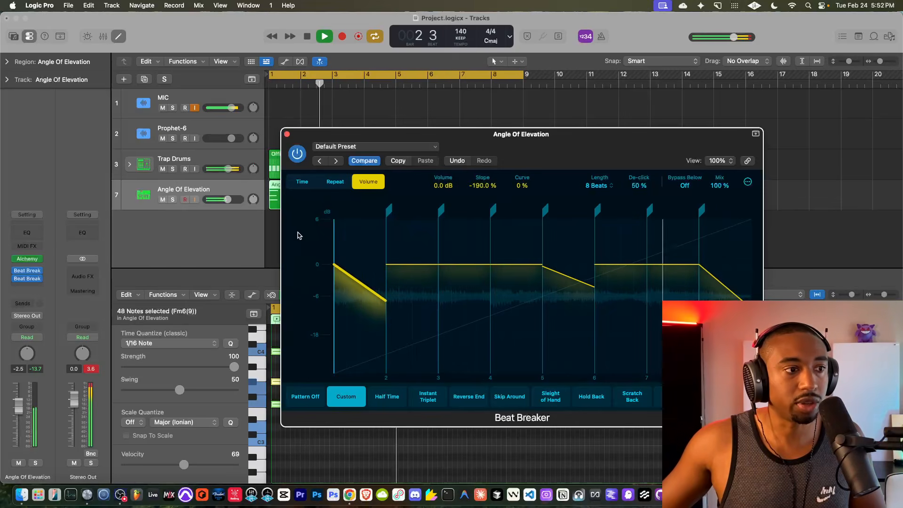
{"action": "left_click_drag", "start_coordinate": [419, 318], "coordinate": [331, 282]}
{"action": "left_click_drag", "start_coordinate": [477, 300], "coordinate": [394, 271]}
{"action": "left_click_drag", "start_coordinate": [510, 313], "coordinate": [403, 270]}
{"action": "left_click_drag", "start_coordinate": [618, 307], "coordinate": [569, 280]}
{"action": "left_click_drag", "start_coordinate": [670, 310], "coordinate": [533, 303]}
{"action": "left_click_drag", "start_coordinate": [611, 303], "coordinate": [580, 286]}
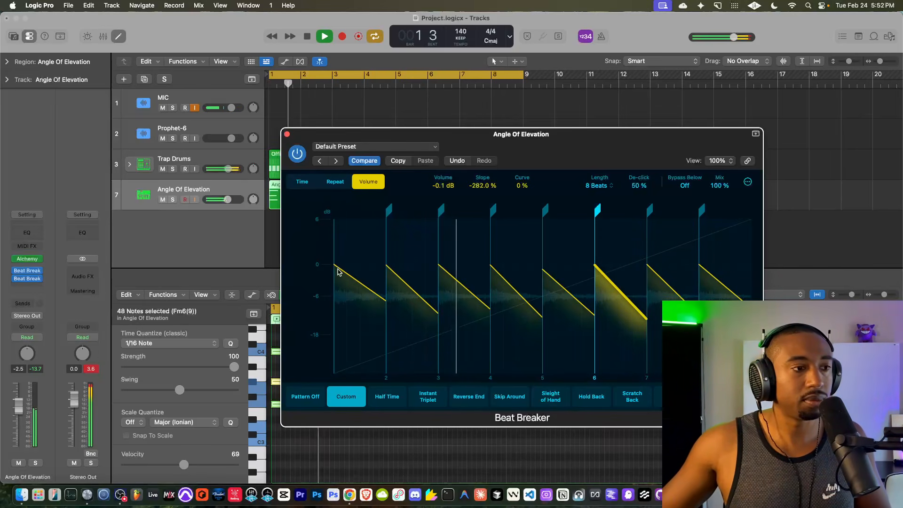
{"action": "left_click", "coordinate": [286, 134]}
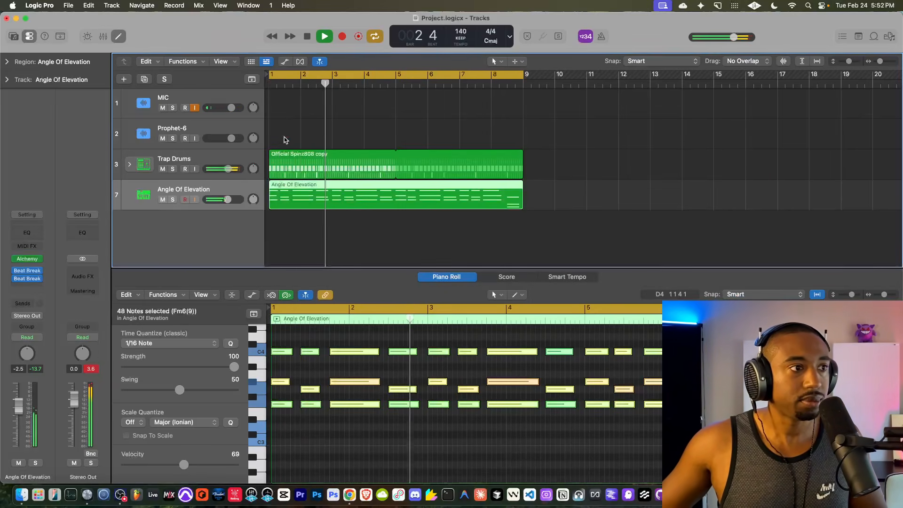
Step: Audition the Alchemy guitar presets Aquaculture, Arp Psychedelic Chord, Arp Voyage and Autoharp-Binaural on the guitar track
{"action": "left_click", "coordinate": [27, 258]}
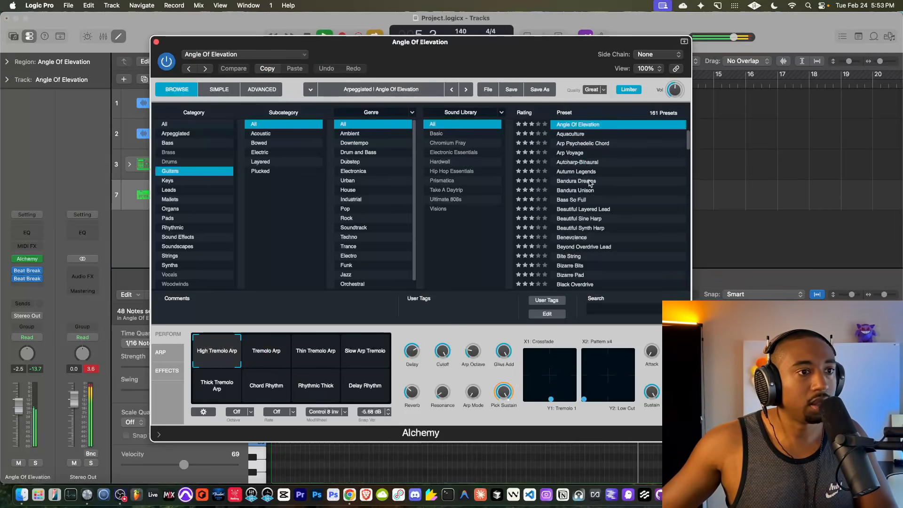
{"action": "left_click", "coordinate": [583, 134]}
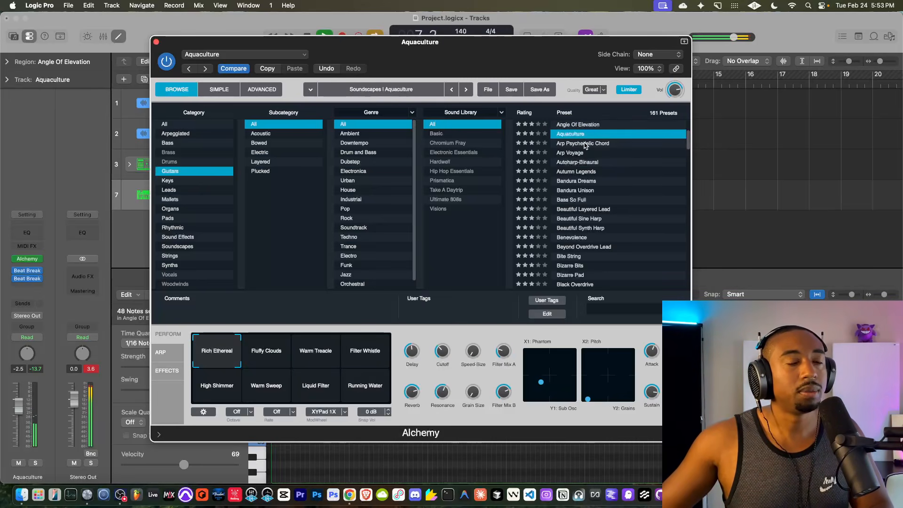
{"action": "left_click", "coordinate": [585, 144]}
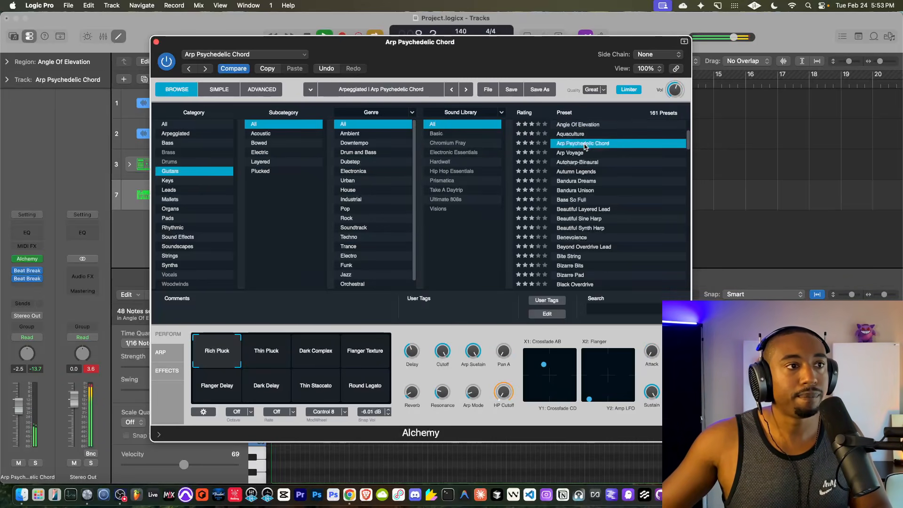
{"action": "left_click", "coordinate": [581, 154]}
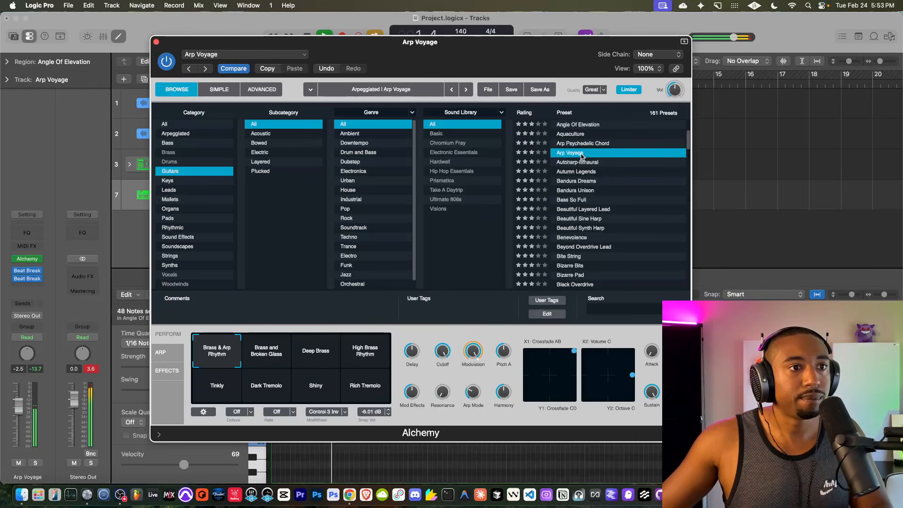
{"action": "left_click", "coordinate": [585, 163]}
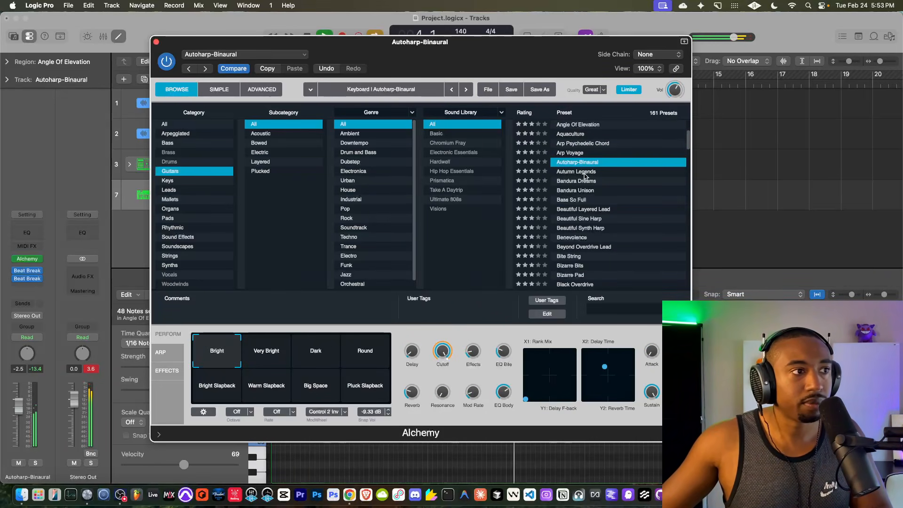
Step: Filter Alchemy's guitar presets to Acoustic, audition Bandura Dreams, and open the second Beat Breaker's volume pattern
{"action": "left_click", "coordinate": [264, 135]}
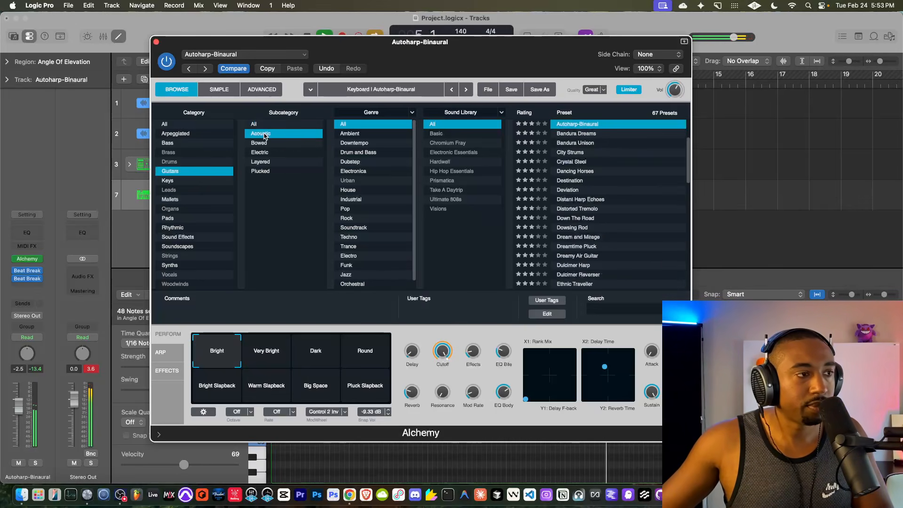
{"action": "left_click", "coordinate": [597, 135]}
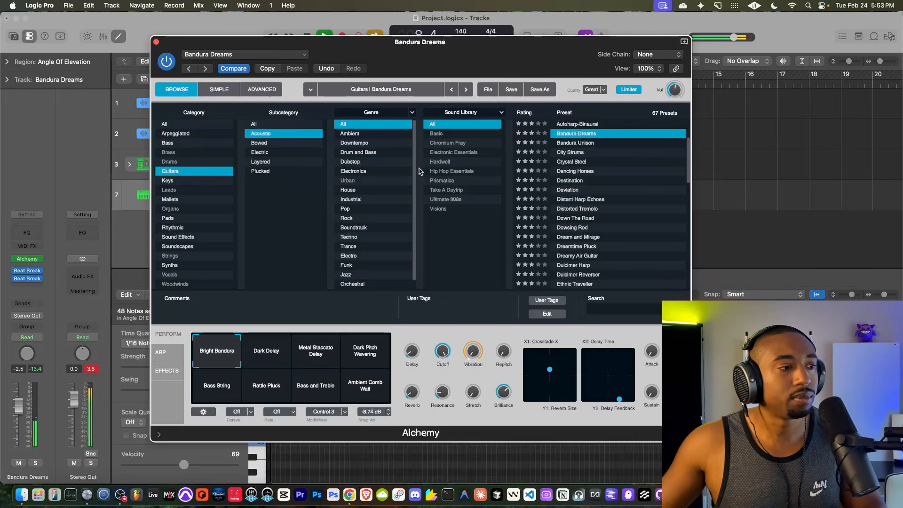
{"action": "left_click", "coordinate": [157, 43]}
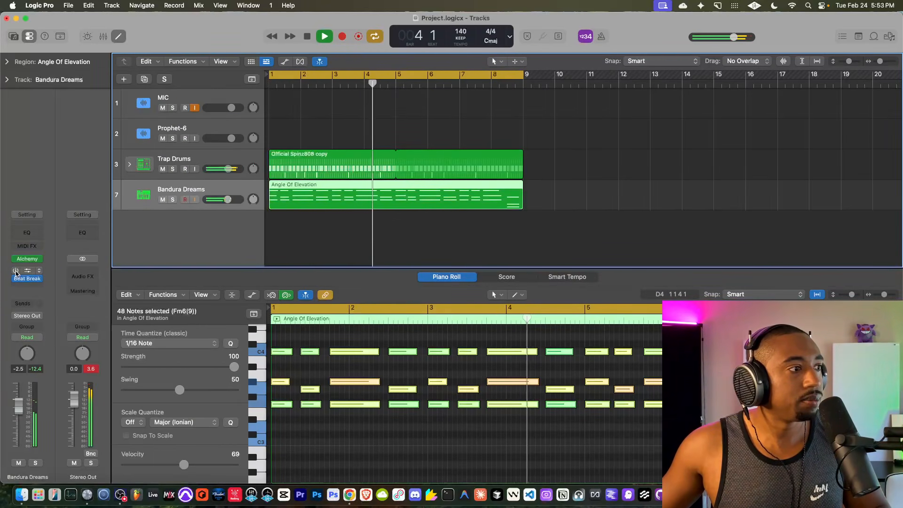
{"action": "left_click", "coordinate": [27, 280]}
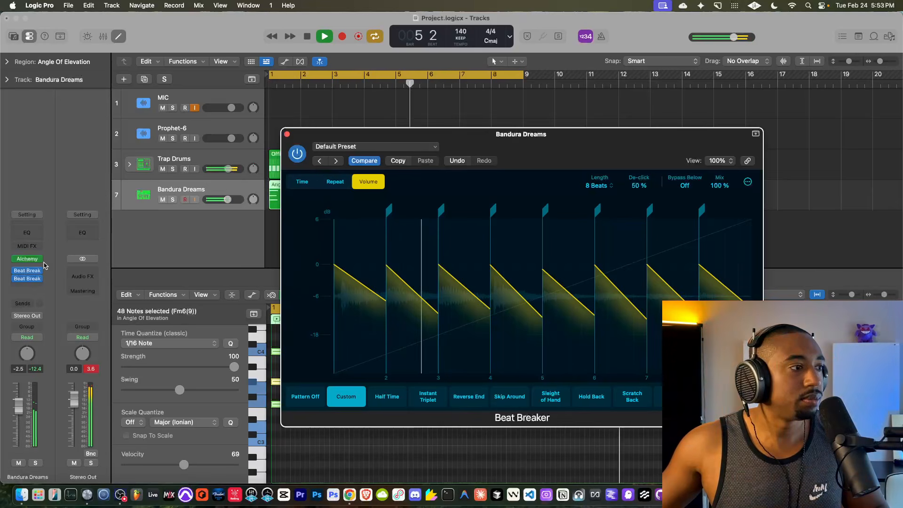
Step: Audition the acoustic Alchemy presets Bandura Unison, City Strums, Crystal Steel and Destination on the guitar track
{"action": "left_click", "coordinate": [27, 259]}
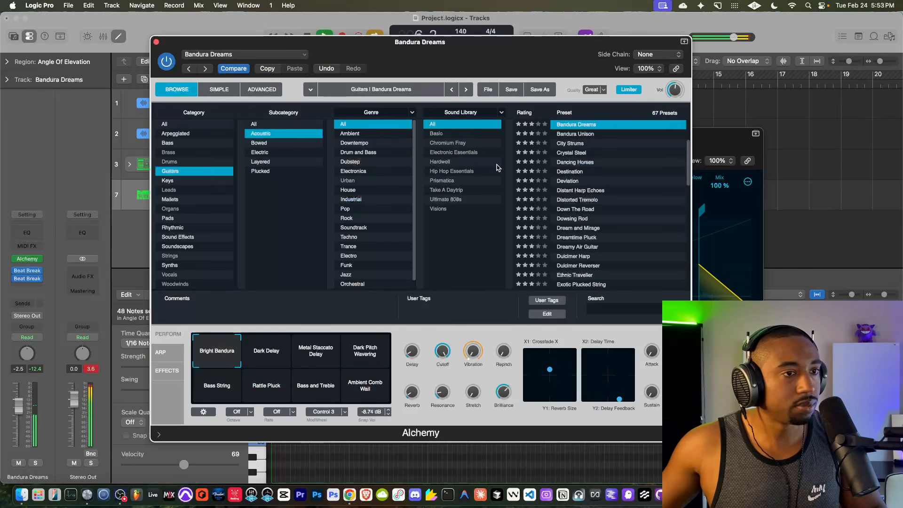
{"action": "left_click", "coordinate": [582, 137]}
{"action": "left_click", "coordinate": [577, 145]}
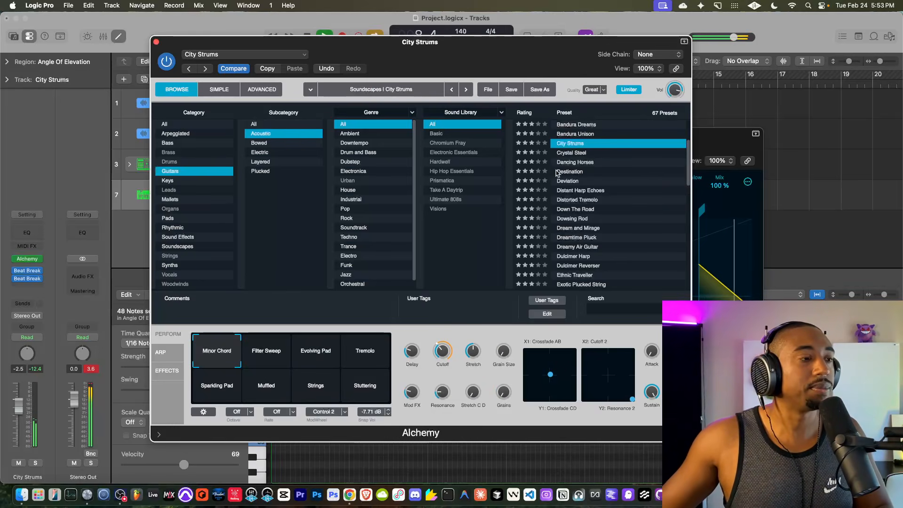
{"action": "left_click", "coordinate": [586, 153]}
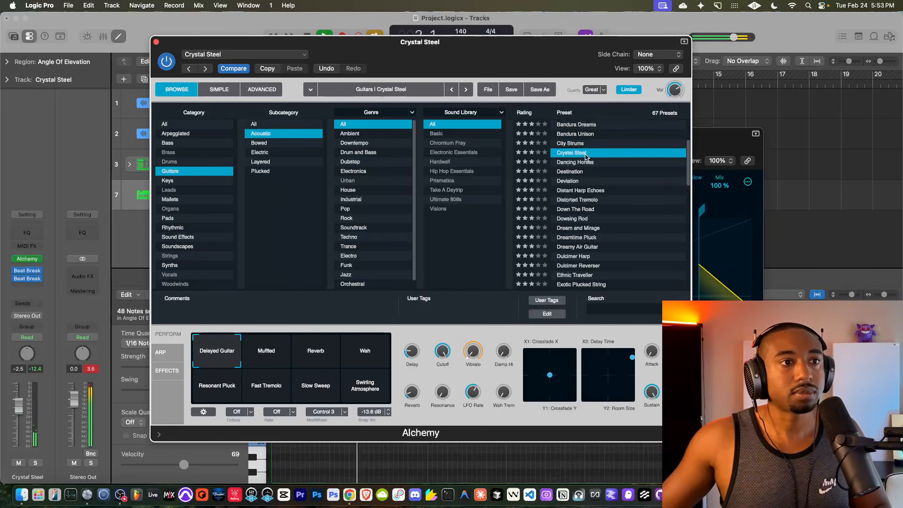
{"action": "scroll", "coordinate": [583, 167], "scroll_direction": "up", "scroll_amount": 4}
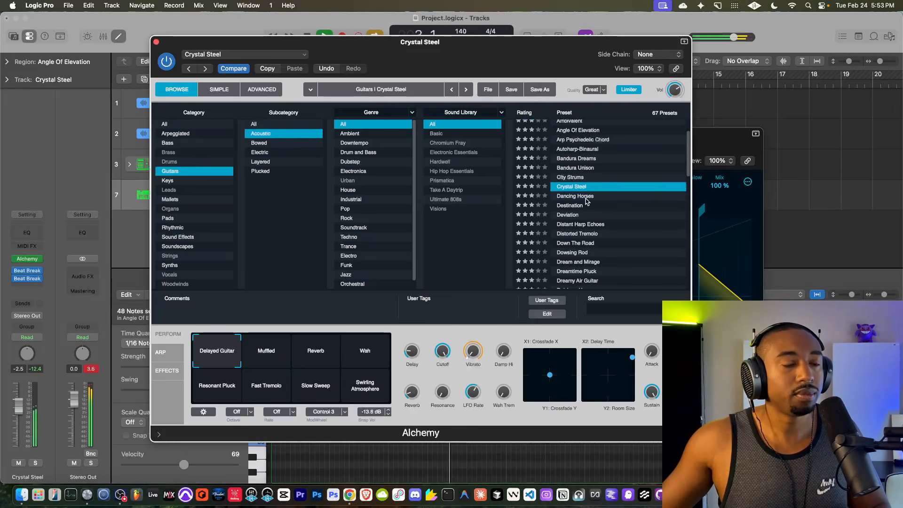
{"action": "left_click", "coordinate": [570, 206]}
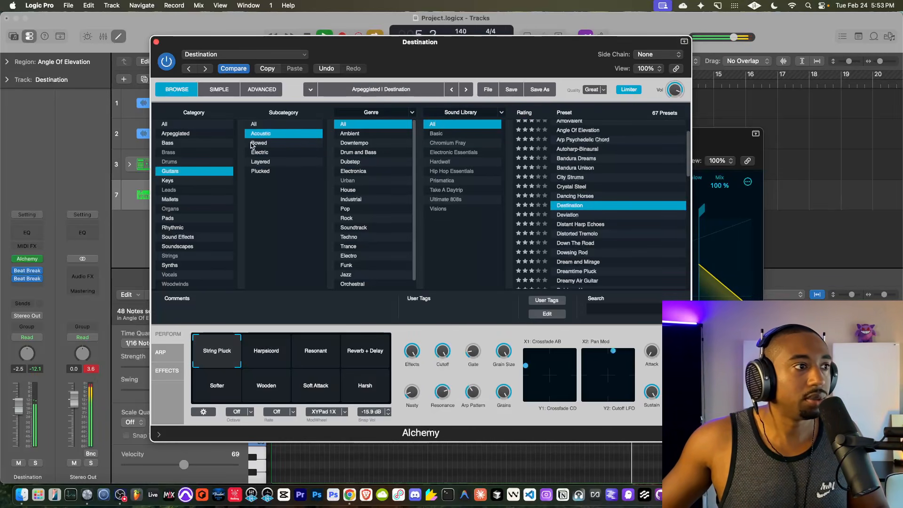
Step: Show all of Alchemy's guitar subcategories again and audition Daylight Transformation and Chorused Glisters
{"action": "left_click", "coordinate": [253, 123]}
{"action": "scroll", "coordinate": [593, 155], "scroll_direction": "up", "scroll_amount": 8}
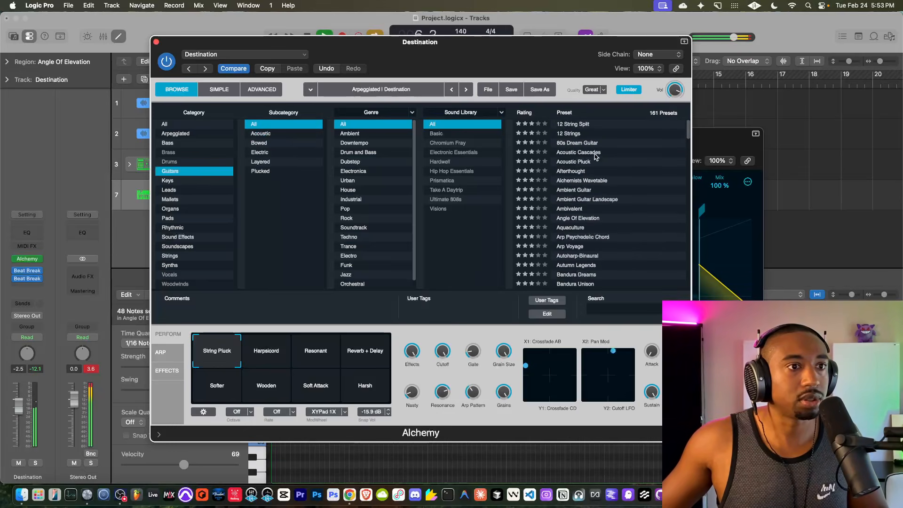
{"action": "scroll", "coordinate": [589, 176], "scroll_direction": "down", "scroll_amount": 6}
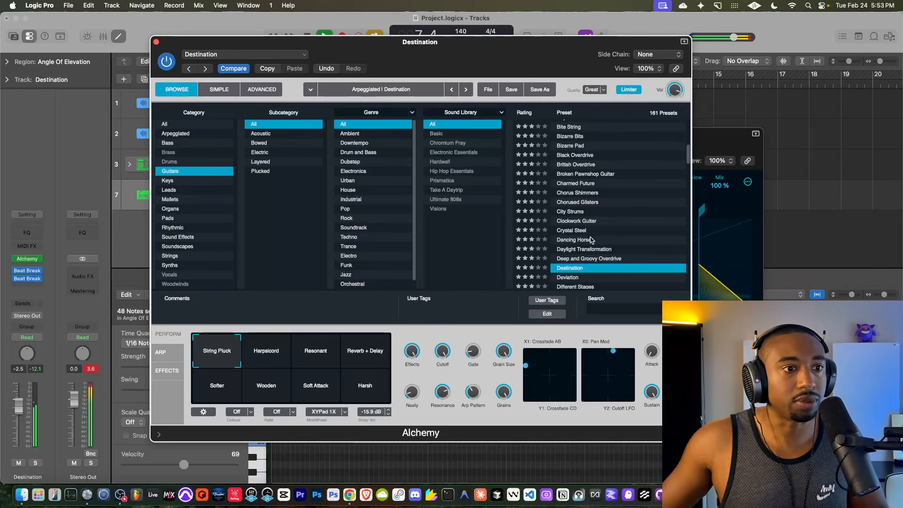
{"action": "left_click", "coordinate": [590, 249]}
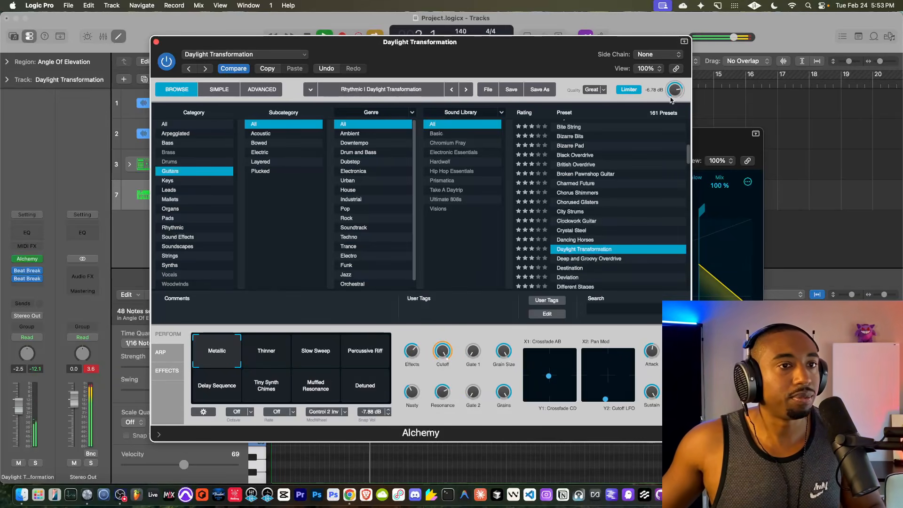
{"action": "left_click", "coordinate": [578, 203]}
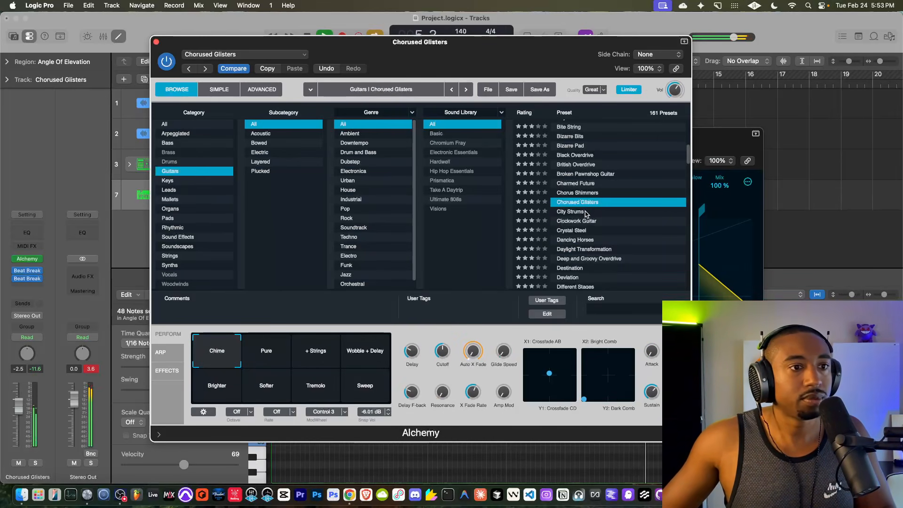
Step: Audition the Alchemy presets City Strums, Clockwork Guitar, Crystal Steel and Dancing Horses against the beat
{"action": "left_click", "coordinate": [585, 212]}
{"action": "scroll", "coordinate": [587, 214], "scroll_direction": "down", "scroll_amount": 1}
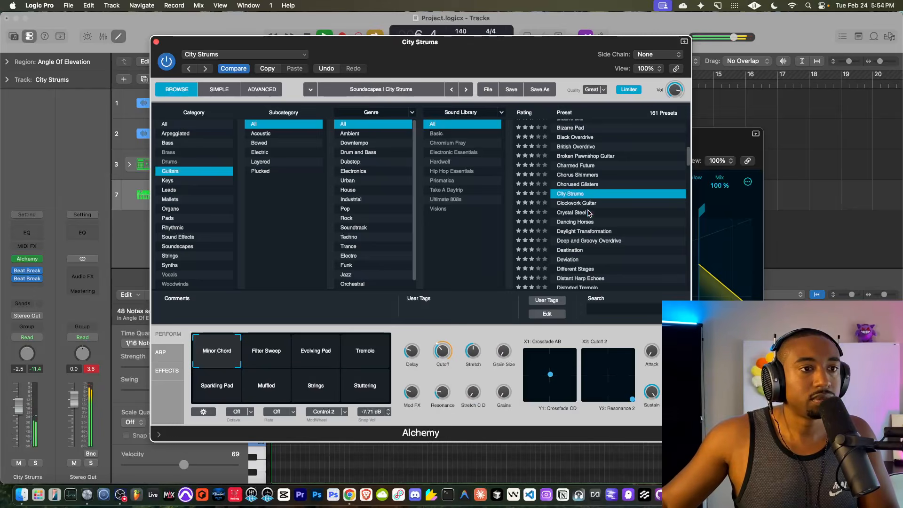
{"action": "left_click", "coordinate": [586, 204]}
{"action": "scroll", "coordinate": [587, 205], "scroll_direction": "down", "scroll_amount": 1}
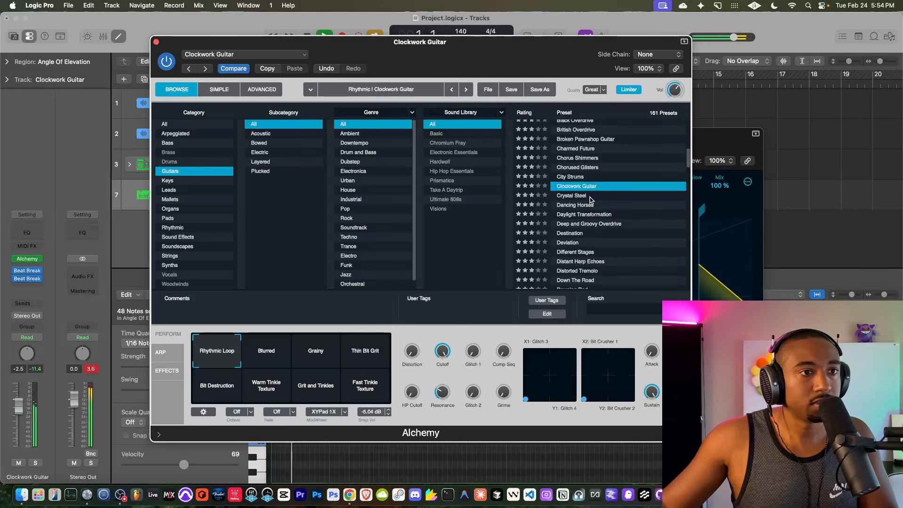
{"action": "left_click", "coordinate": [590, 196]}
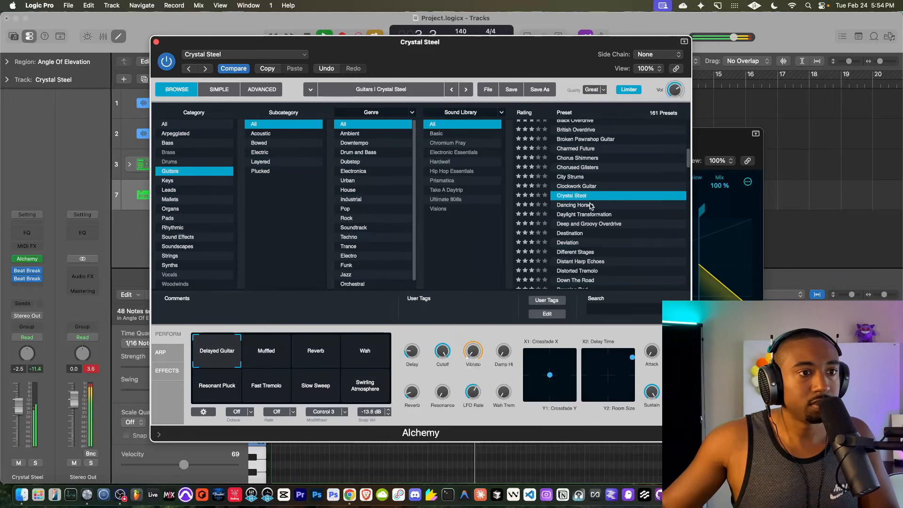
{"action": "scroll", "coordinate": [590, 206], "scroll_direction": "down", "scroll_amount": 2}
{"action": "left_click", "coordinate": [592, 171]}
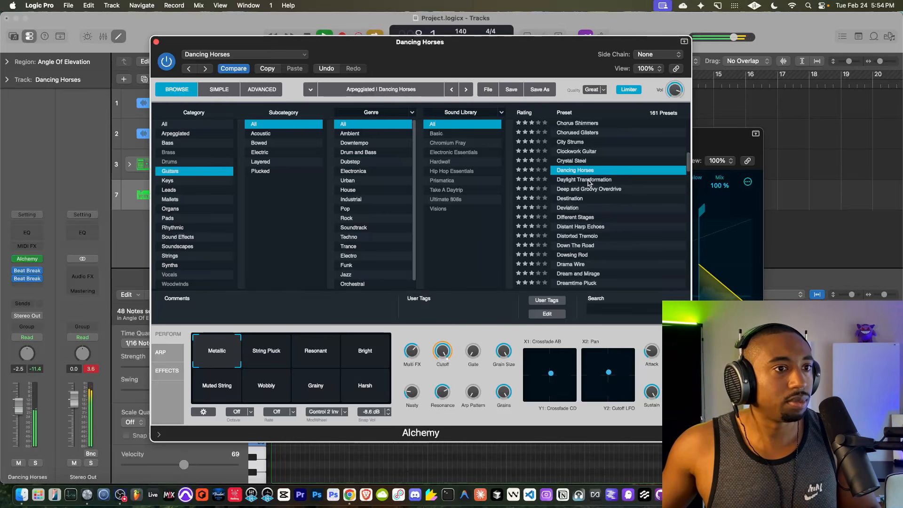
Step: Audition the Alchemy presets Daylight Transformation, Deep and Groovy Overdrive and Destination on the guitar track
{"action": "left_click", "coordinate": [588, 181]}
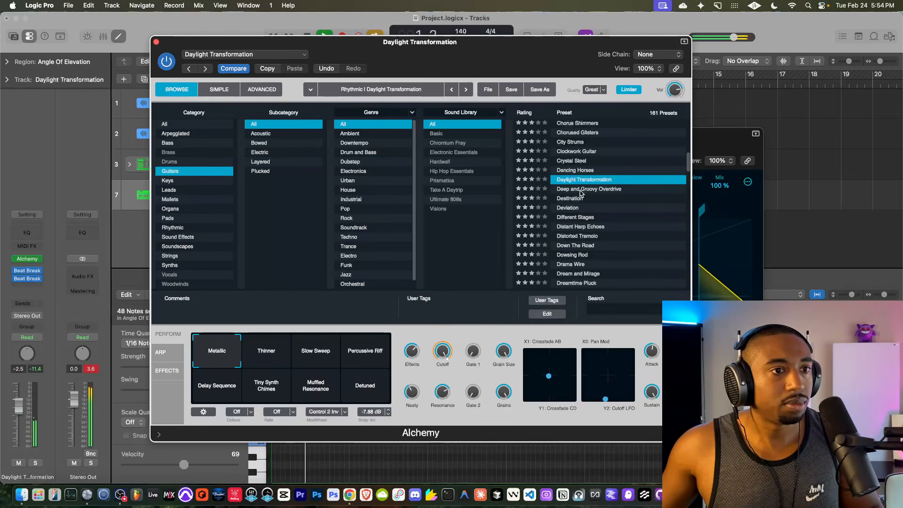
{"action": "left_click", "coordinate": [580, 190]}
{"action": "scroll", "coordinate": [579, 186], "scroll_direction": "down", "scroll_amount": 1}
{"action": "left_click", "coordinate": [579, 181]}
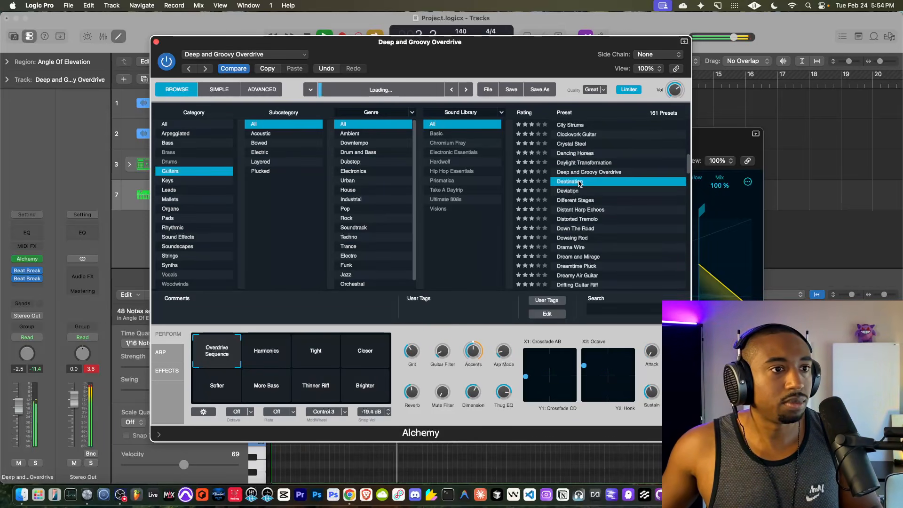
{"action": "scroll", "coordinate": [579, 183], "scroll_direction": "down", "scroll_amount": 1}
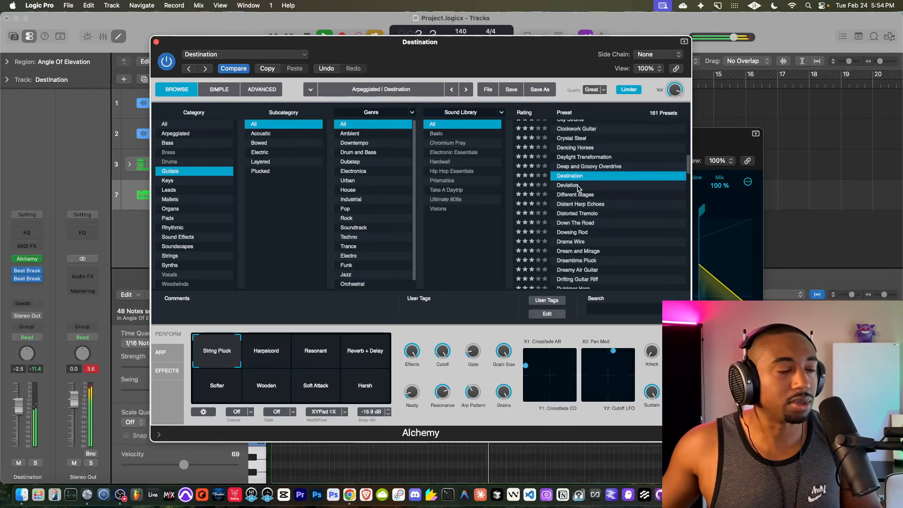
Step: Try the Deviation preset, load Different Stages in Alchemy instead, and close the Alchemy and Beat Breaker windows
{"action": "left_click", "coordinate": [582, 187]}
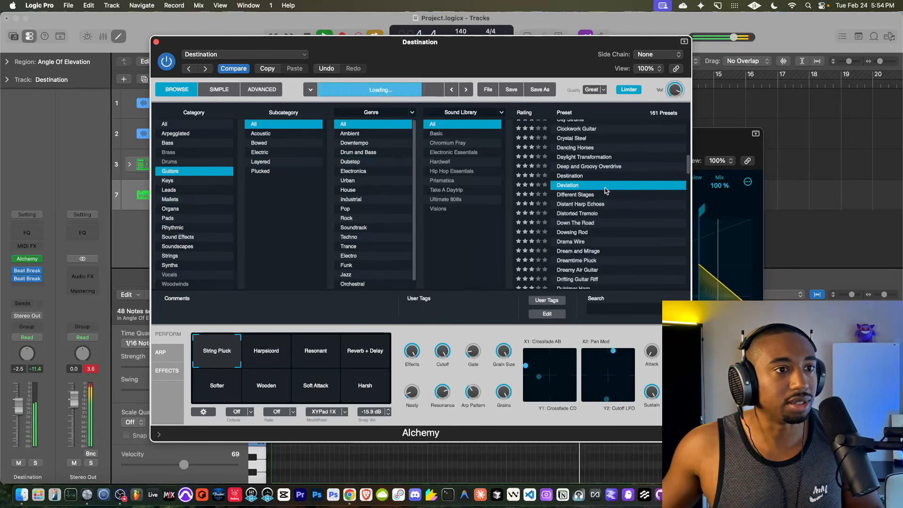
{"action": "left_click", "coordinate": [583, 195]}
{"action": "scroll", "coordinate": [584, 193], "scroll_direction": "down", "scroll_amount": 2}
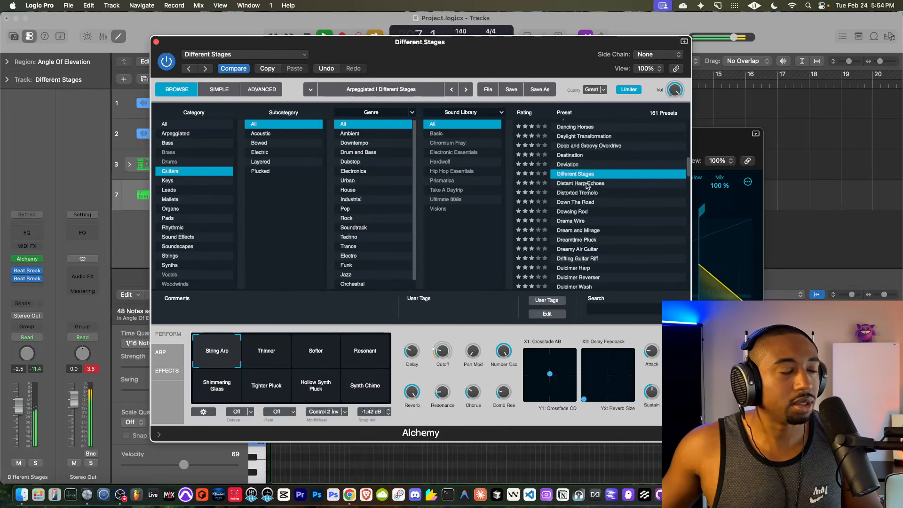
{"action": "left_click", "coordinate": [155, 43]}
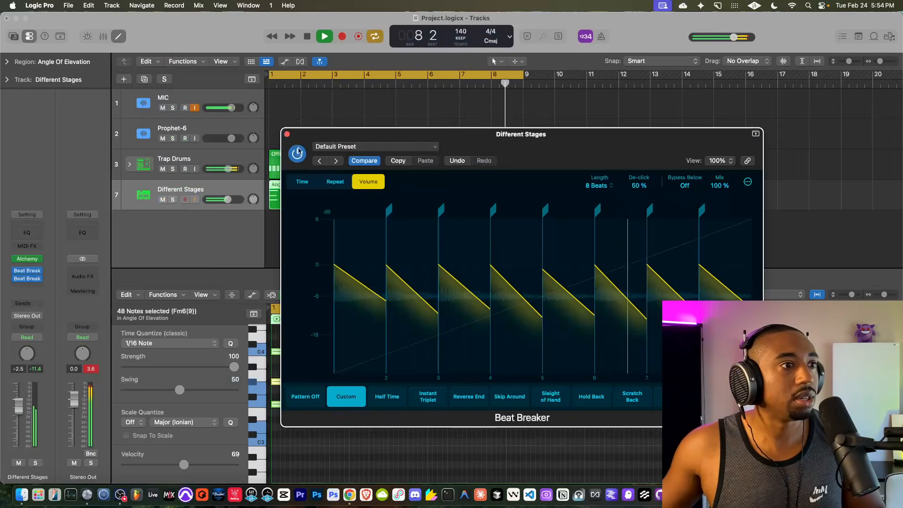
{"action": "left_click", "coordinate": [288, 135]}
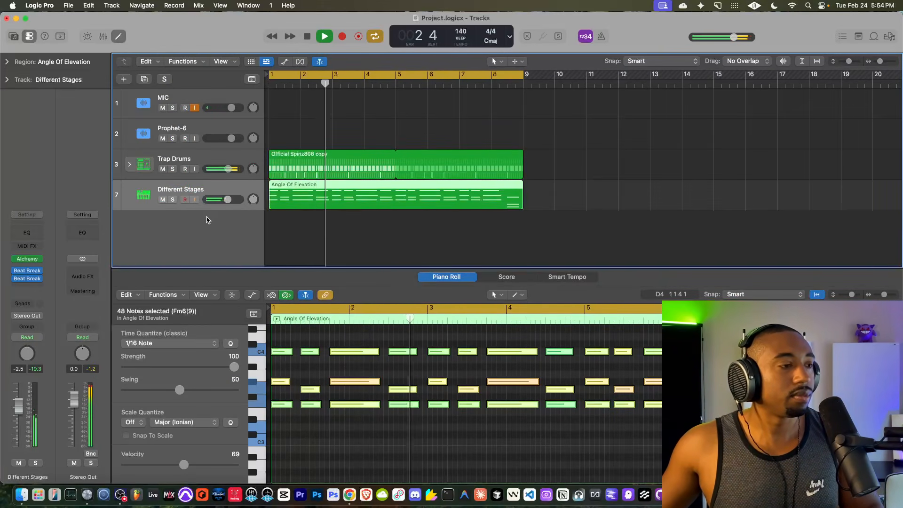
Step: Check the BusyWorksBeats Compressor settings on the Trap Drums track and close its window
{"action": "left_click", "coordinate": [207, 166]}
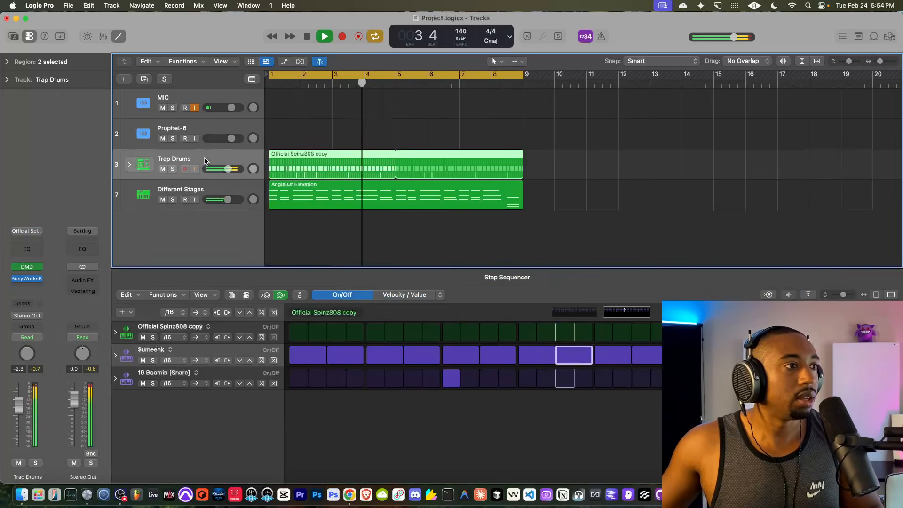
{"action": "left_click", "coordinate": [28, 279]}
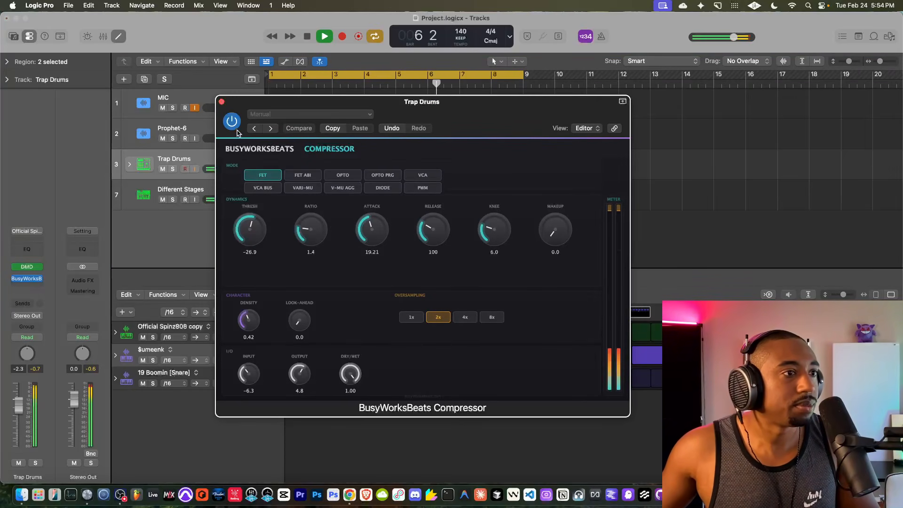
{"action": "left_click", "coordinate": [221, 102]}
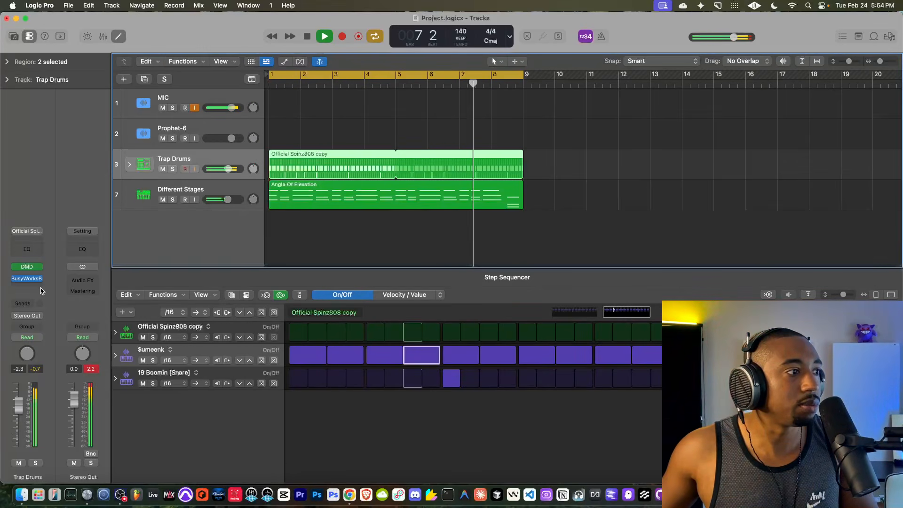
Step: Search the audio effects for Busy Works and tape plug-ins in the free slot of the Trap Drums track
{"action": "left_click", "coordinate": [35, 286]}
{"action": "type", "text": "busy worksb"}
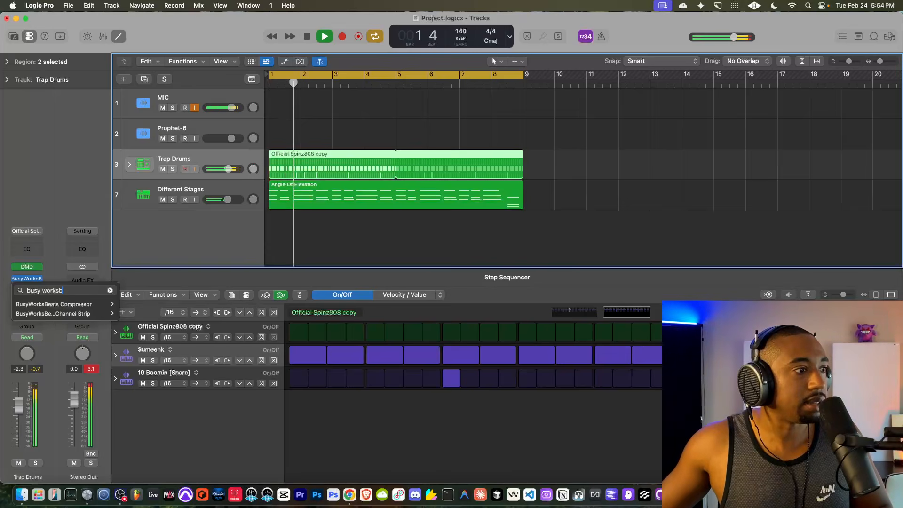
{"action": "key", "text": "BackSpace"}
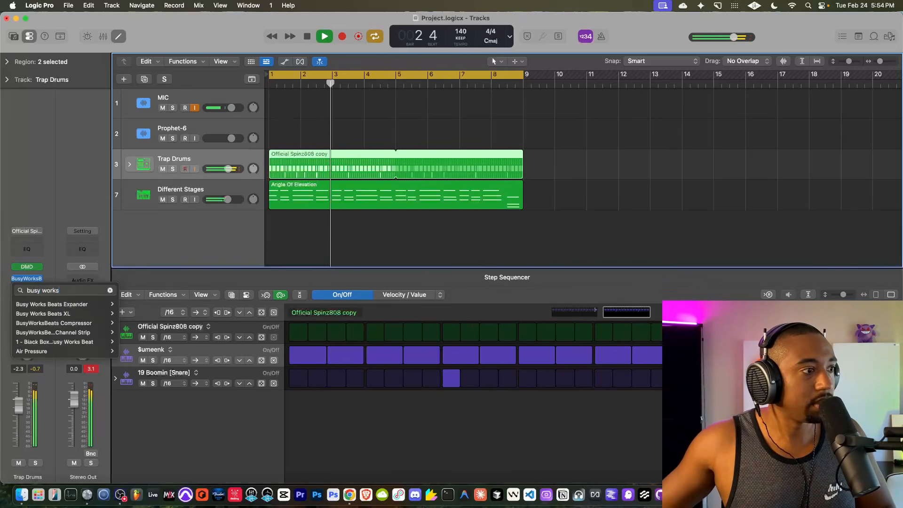
{"action": "mouse_move", "coordinate": [78, 314]}
{"action": "key", "text": "super+a"}
{"action": "type", "text": "tape"}
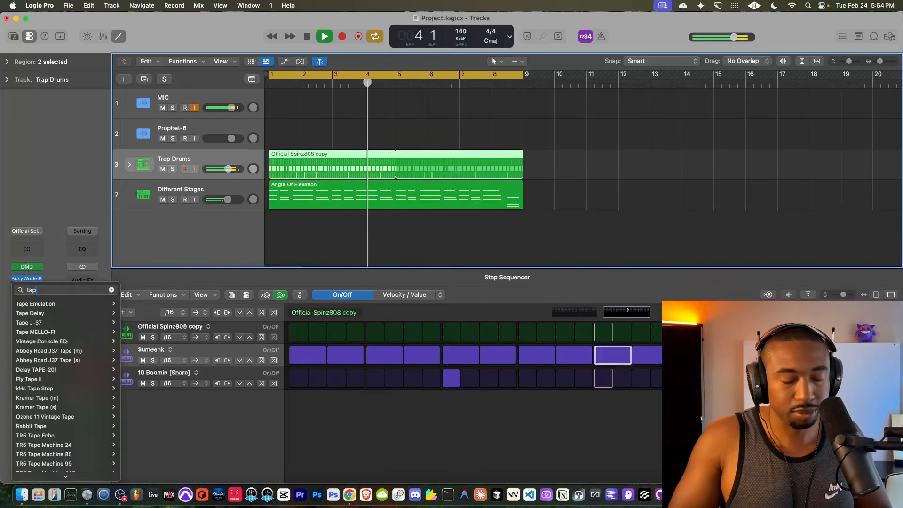
{"action": "mouse_move", "coordinate": [69, 240]}
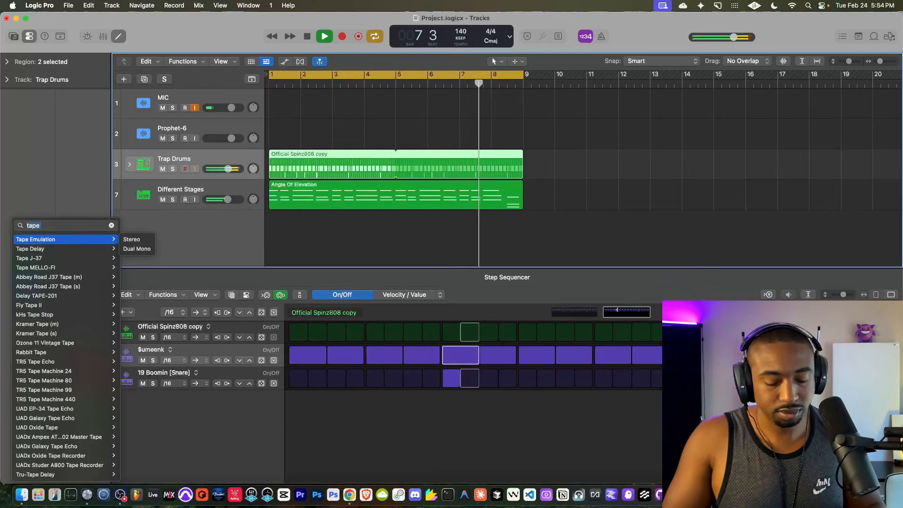
{"action": "key", "text": "super+a"}
{"action": "type", "text": "busy wor"}
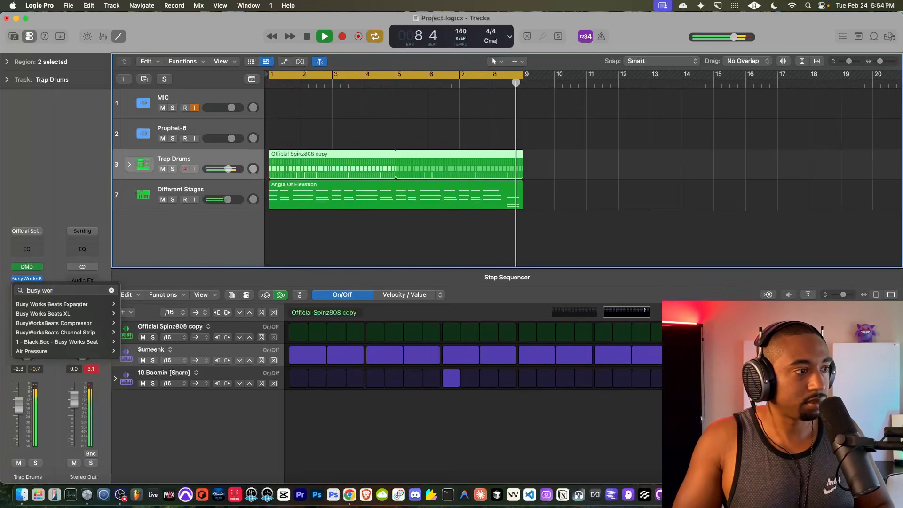
Step: Insert the stereo Tape Emulation plug-in after the compressor on Trap Drums and open its full window
{"action": "key", "text": "super+a"}
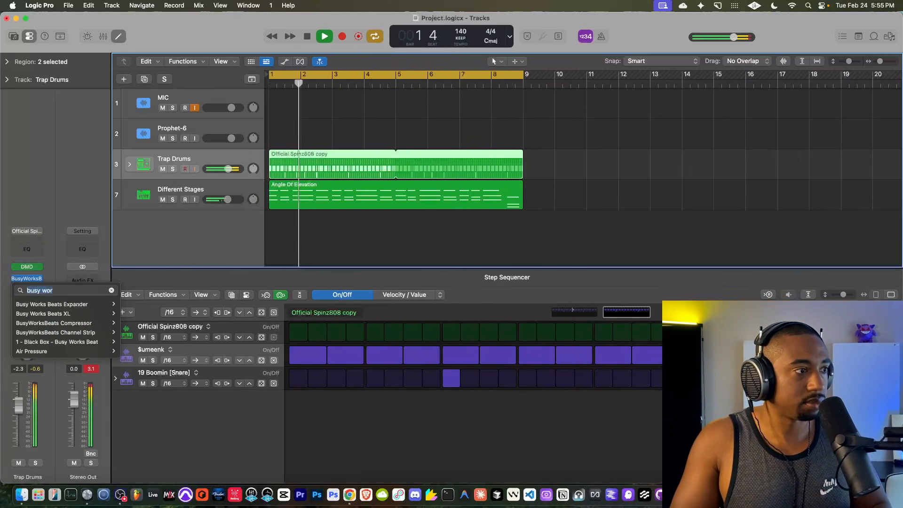
{"action": "type", "text": "tape"}
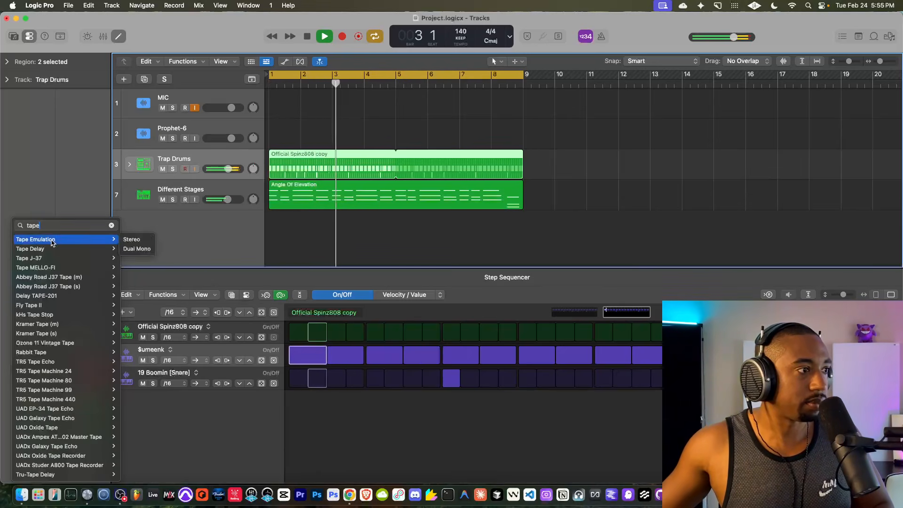
{"action": "left_click", "coordinate": [53, 239]}
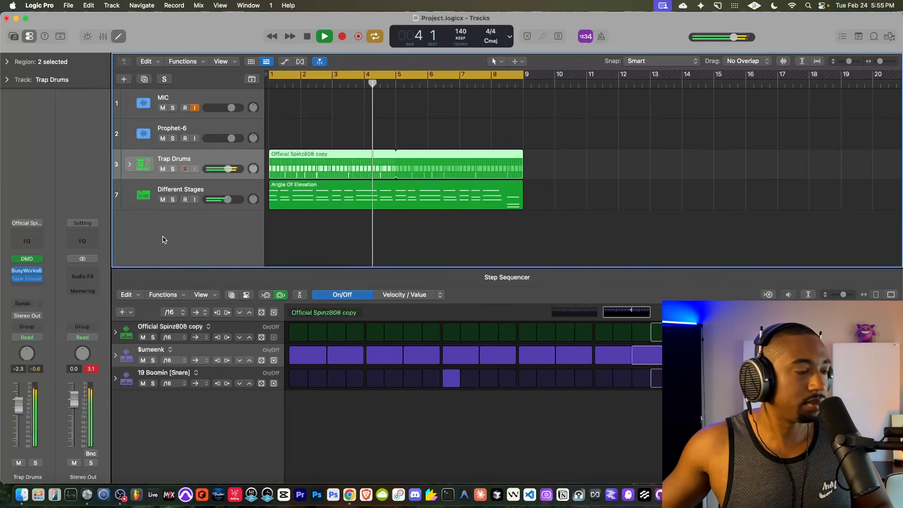
{"action": "left_click", "coordinate": [26, 278]}
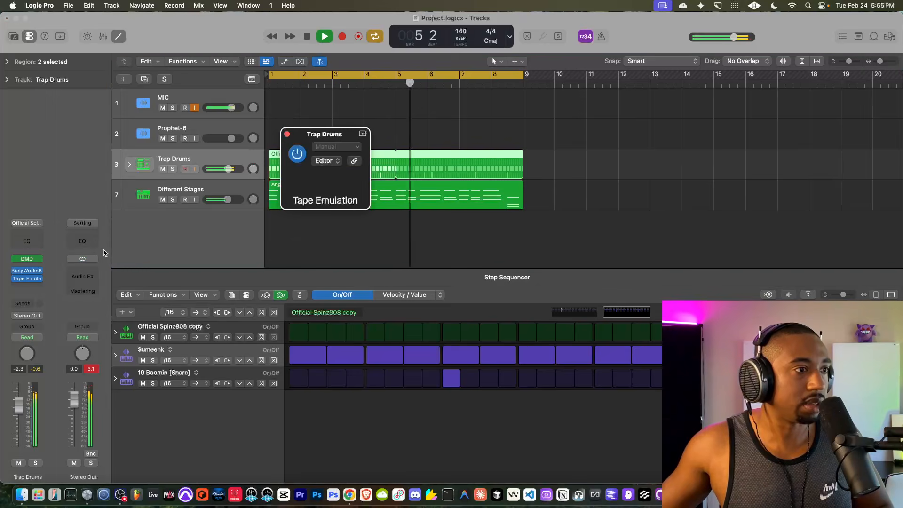
{"action": "left_click", "coordinate": [286, 134]}
{"action": "left_click", "coordinate": [27, 278]}
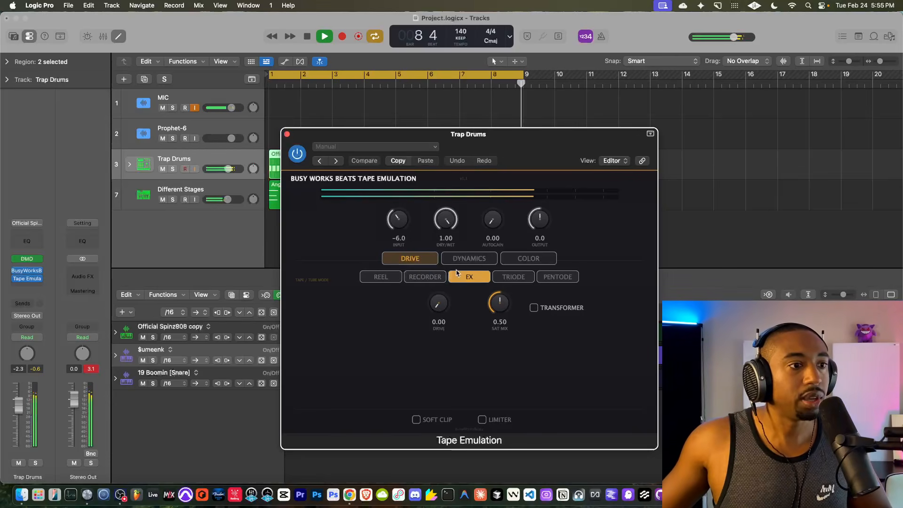
Step: Set Tape Emulation's sat mix to 1.00, drive to 0.13 and output to 5.1, and reset the stereo output's peak reading
{"action": "left_click_drag", "start_coordinate": [502, 304], "coordinate": [480, 261]}
{"action": "left_click_drag", "start_coordinate": [437, 304], "coordinate": [429, 285]}
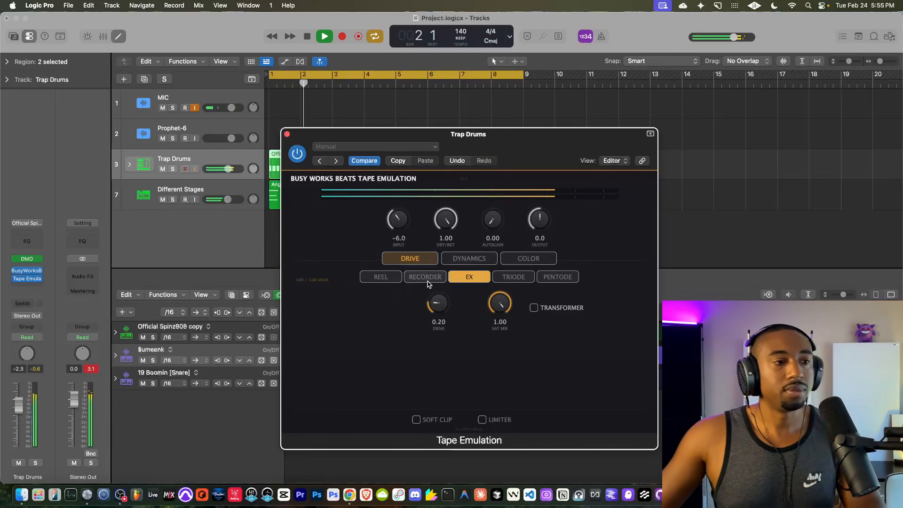
{"action": "left_click_drag", "start_coordinate": [499, 139], "coordinate": [332, 150]}
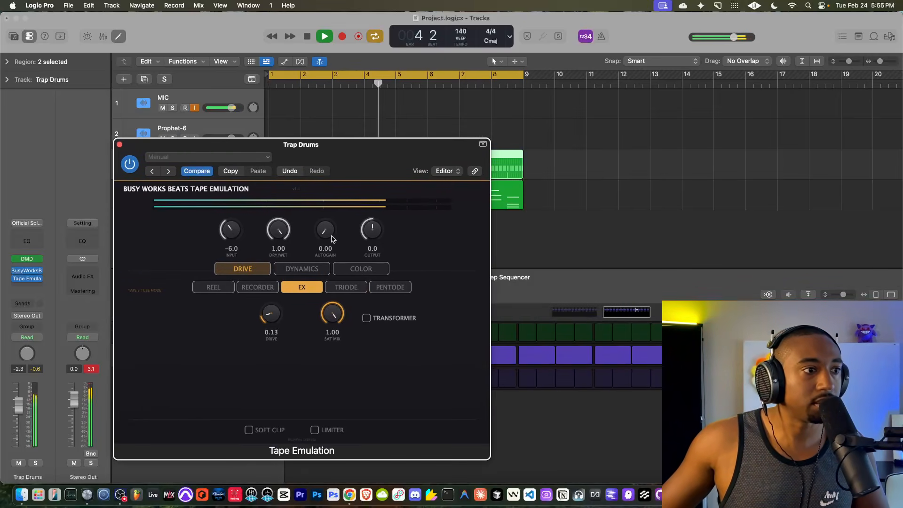
{"action": "left_click_drag", "start_coordinate": [333, 235], "coordinate": [330, 252]}
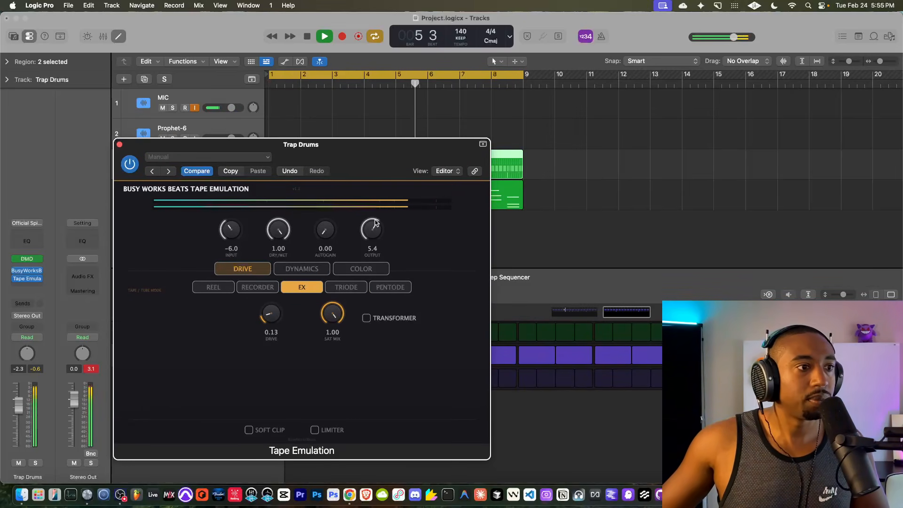
{"action": "left_click_drag", "start_coordinate": [375, 222], "coordinate": [375, 224]}
{"action": "left_click", "coordinate": [91, 369]}
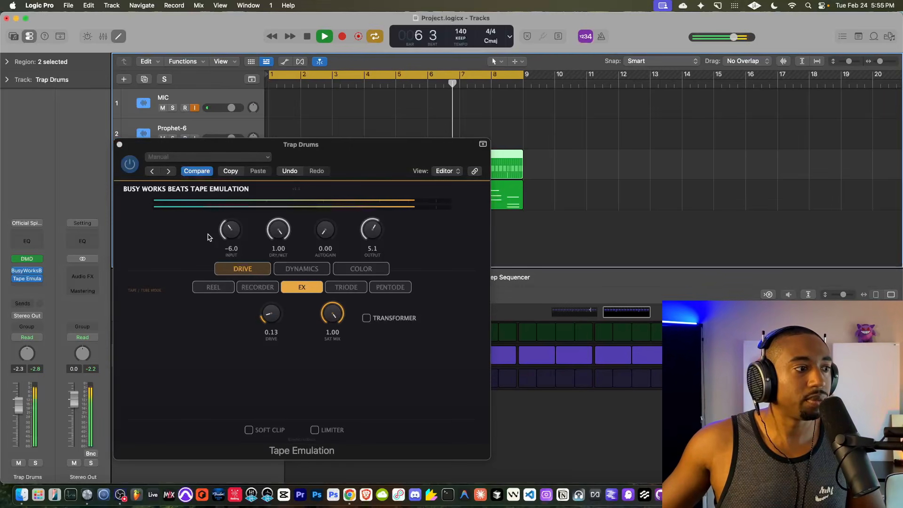
Step: Turn Tape Emulation back on after the bypass comparison, try the Recorder drive mode and choose Reel
{"action": "left_click_drag", "start_coordinate": [214, 144], "coordinate": [350, 133]}
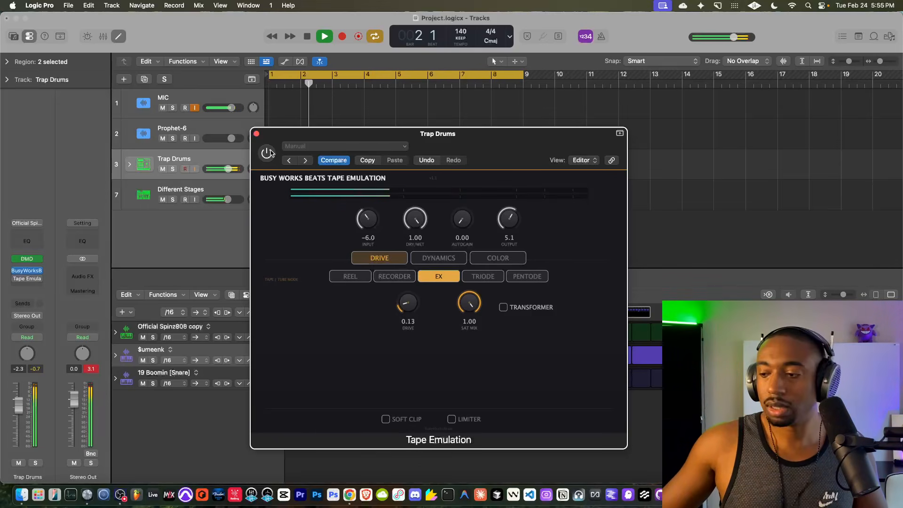
{"action": "left_click", "coordinate": [269, 152]}
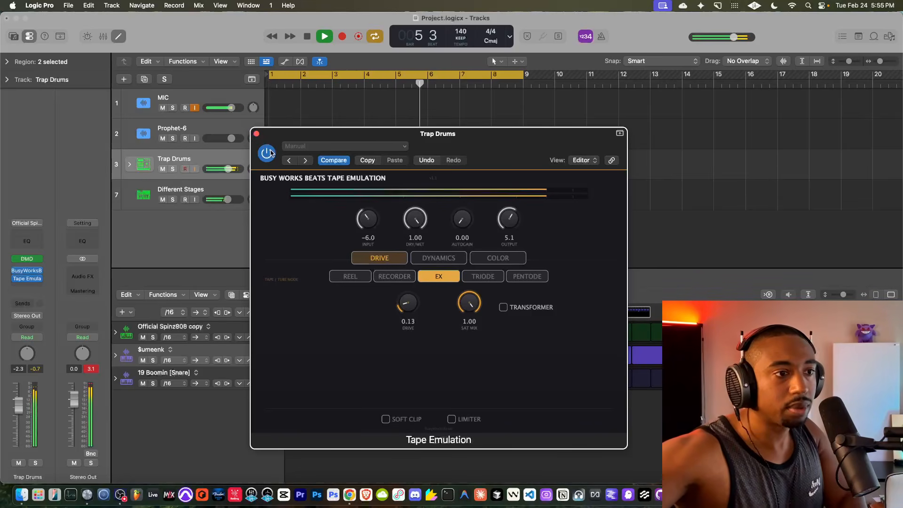
{"action": "left_click", "coordinate": [402, 276]}
{"action": "left_click", "coordinate": [350, 276]}
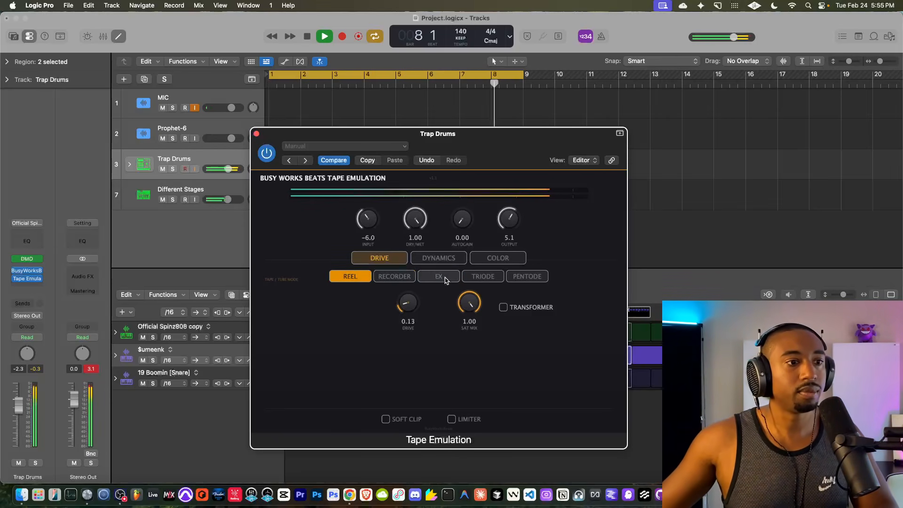
Step: In Tape Emulation's FET dynamics section, set the density to 0.62, attack to 24.95 and release to 10
{"action": "left_click", "coordinate": [438, 258]}
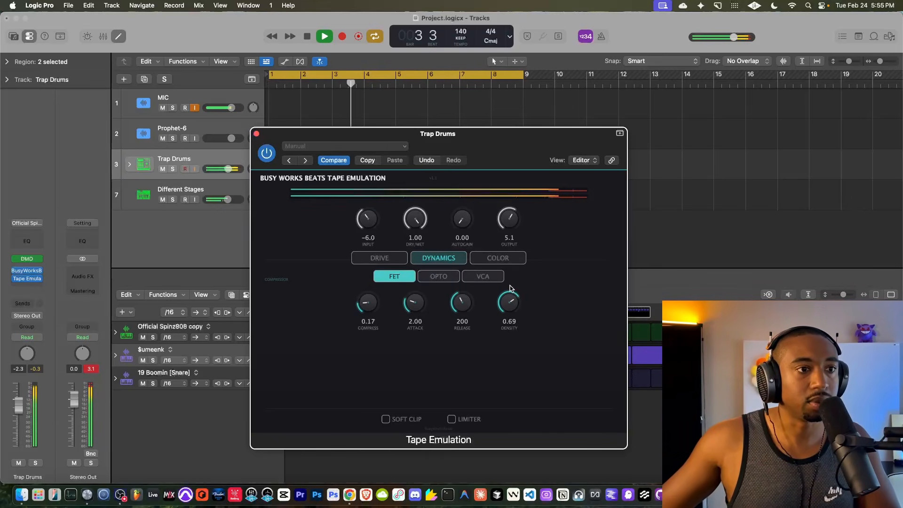
{"action": "left_click_drag", "start_coordinate": [507, 312], "coordinate": [507, 314]}
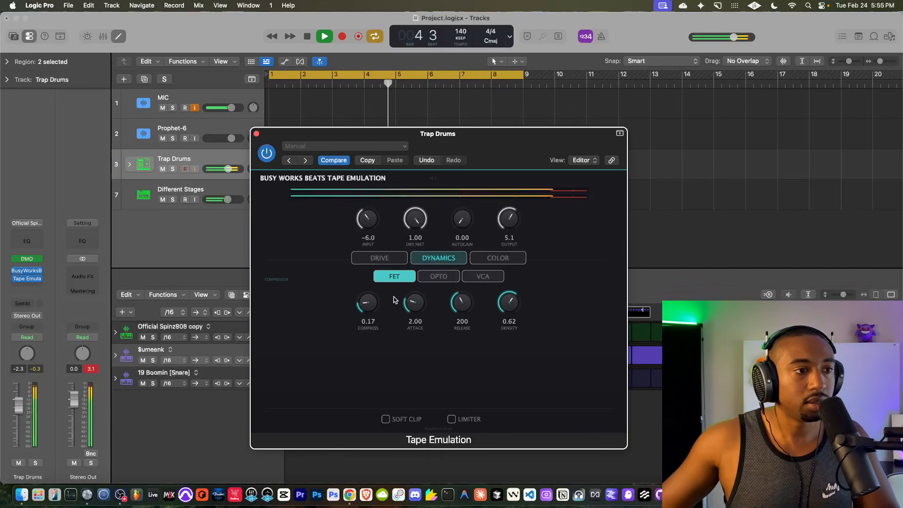
{"action": "left_click_drag", "start_coordinate": [460, 314], "coordinate": [441, 373]}
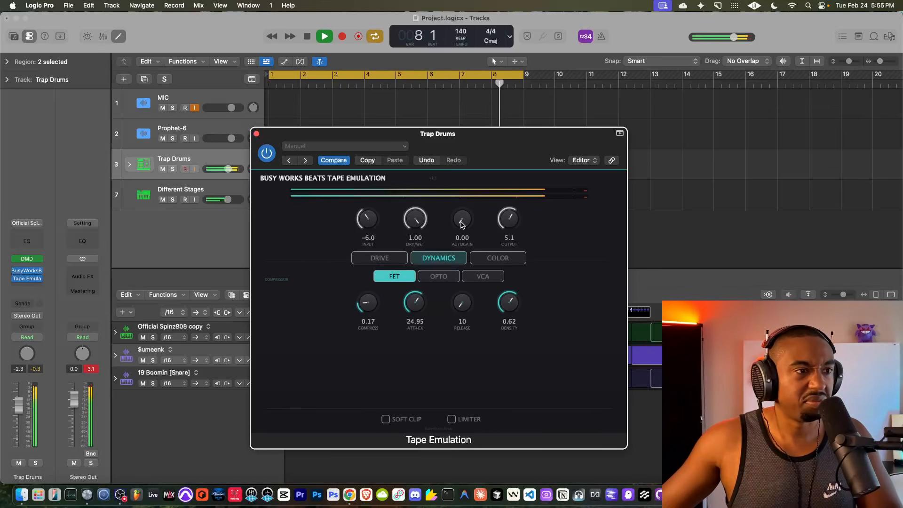
Step: Compare the drums with Tape Emulation bypassed and enabled, save the project, reset the output peak reading and close the plug-in window
{"action": "left_click", "coordinate": [269, 154]}
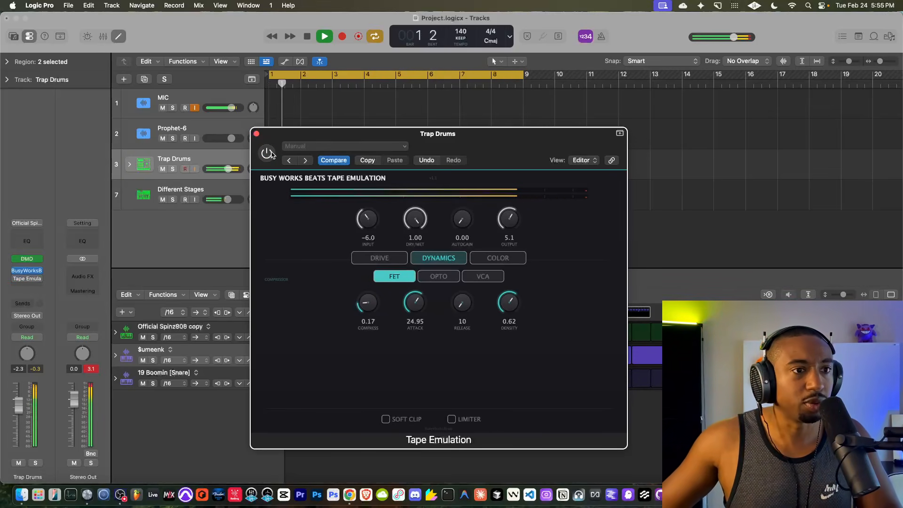
{"action": "key", "text": "super+s"}
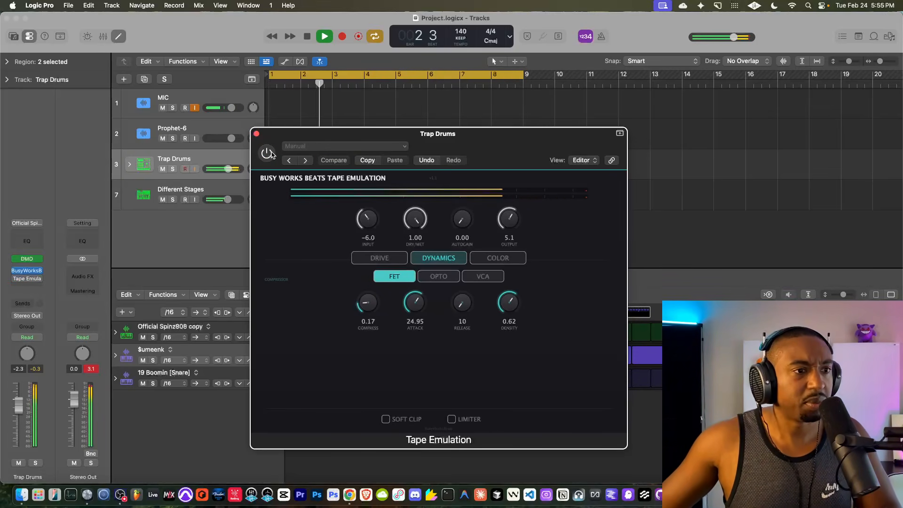
{"action": "left_click", "coordinate": [267, 153]}
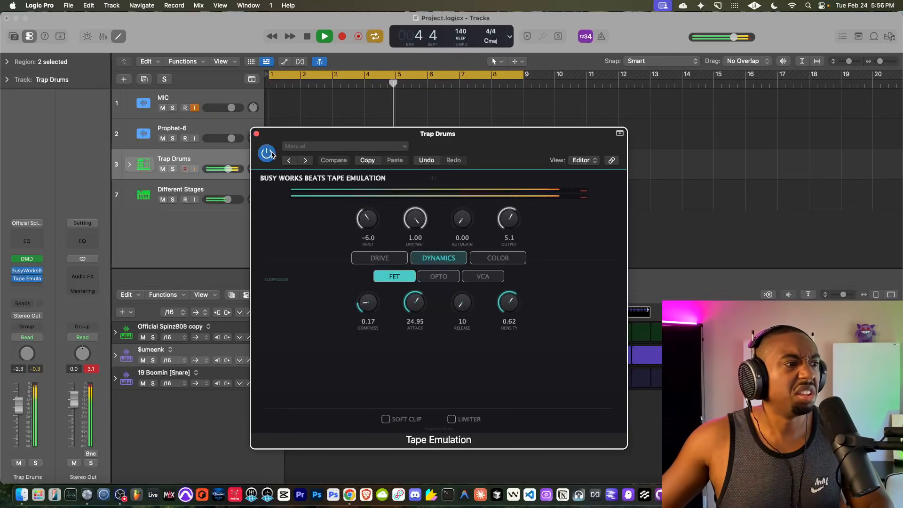
{"action": "left_click", "coordinate": [93, 372]}
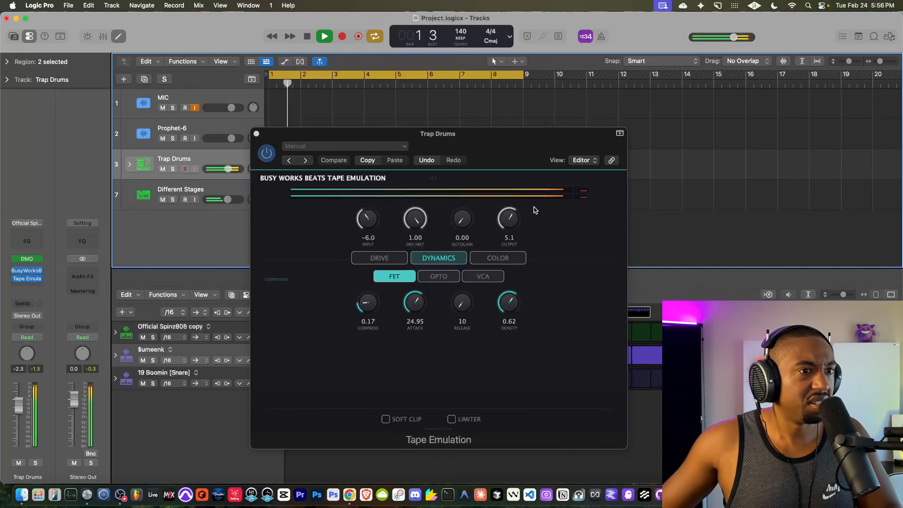
{"action": "left_click", "coordinate": [256, 133]}
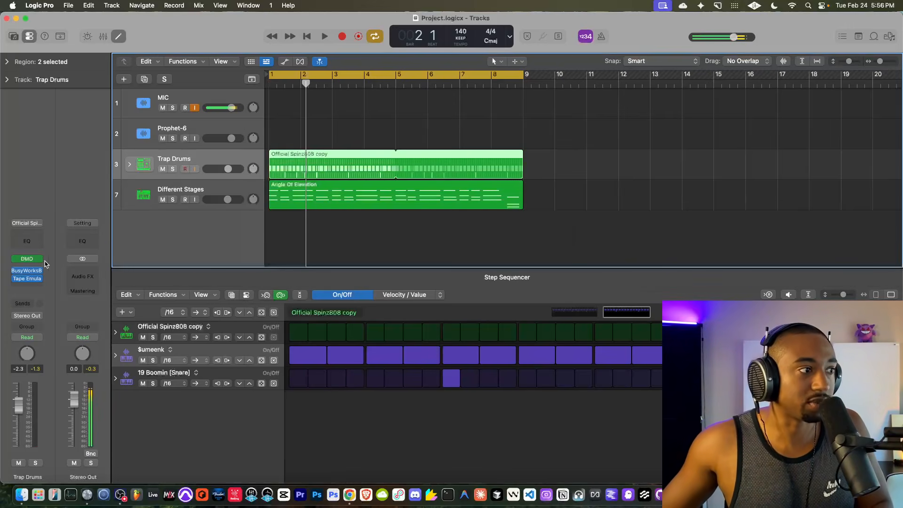
Step: Replay the beat and review the BusyWorksBeats Compressor settings on Trap Drums, closing its window when done
{"action": "key", "text": "space"}
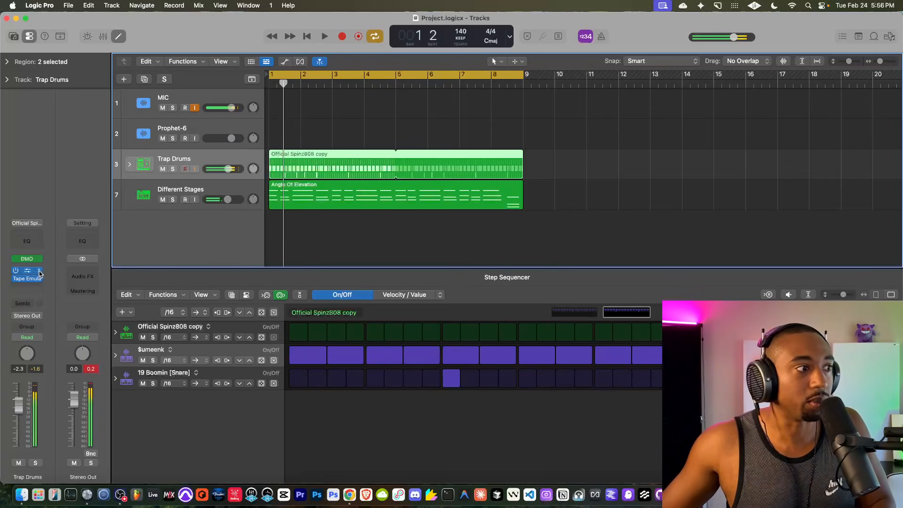
{"action": "key", "text": "space"}
{"action": "left_click", "coordinate": [30, 273]}
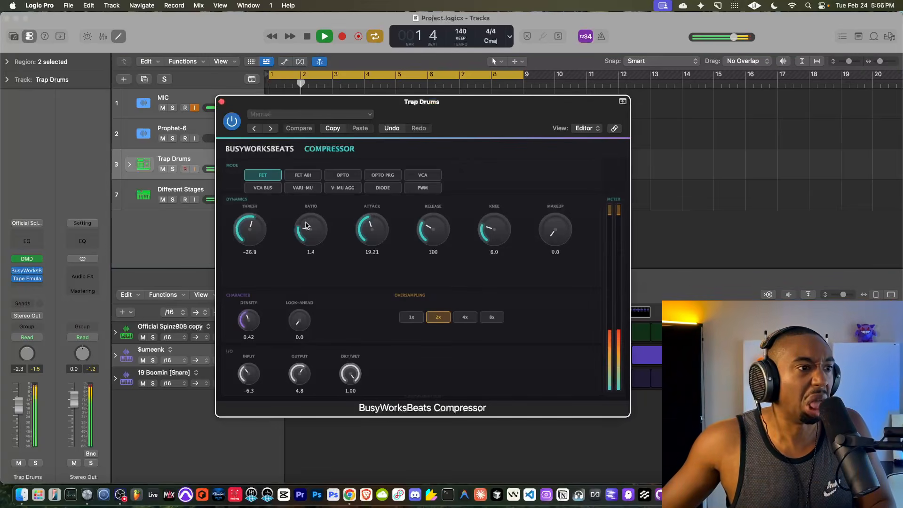
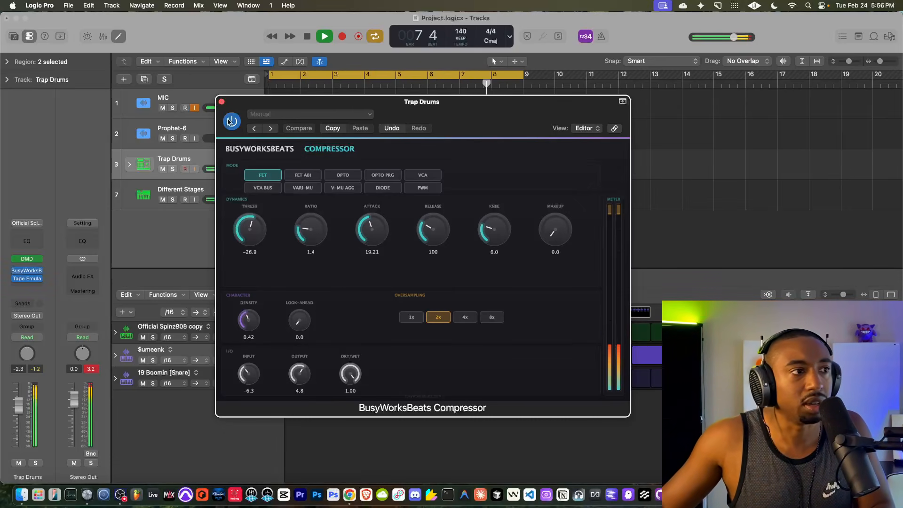
{"action": "left_click", "coordinate": [222, 102]}
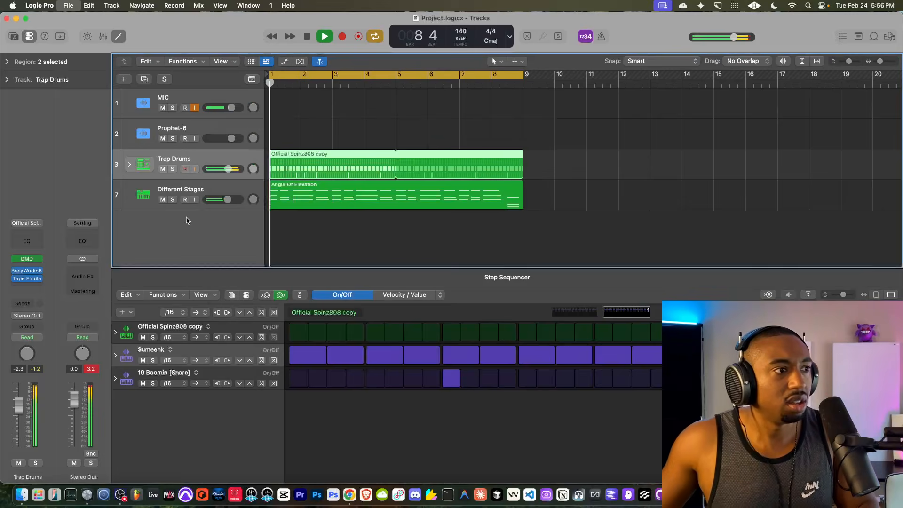
Step: Expand the Trap Drums stack and move the Different Stages track into it, above the snare track
{"action": "left_click", "coordinate": [220, 191]}
{"action": "left_click", "coordinate": [129, 165]}
{"action": "key", "text": "space"}
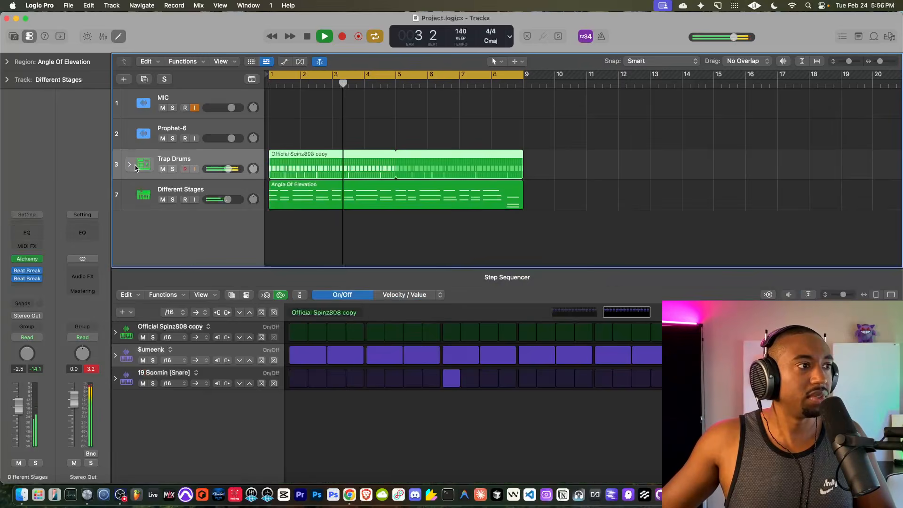
{"action": "scroll", "coordinate": [150, 188], "scroll_direction": "down", "scroll_amount": 5}
{"action": "left_click_drag", "start_coordinate": [146, 217], "coordinate": [165, 180]}
{"action": "key", "text": "space"}
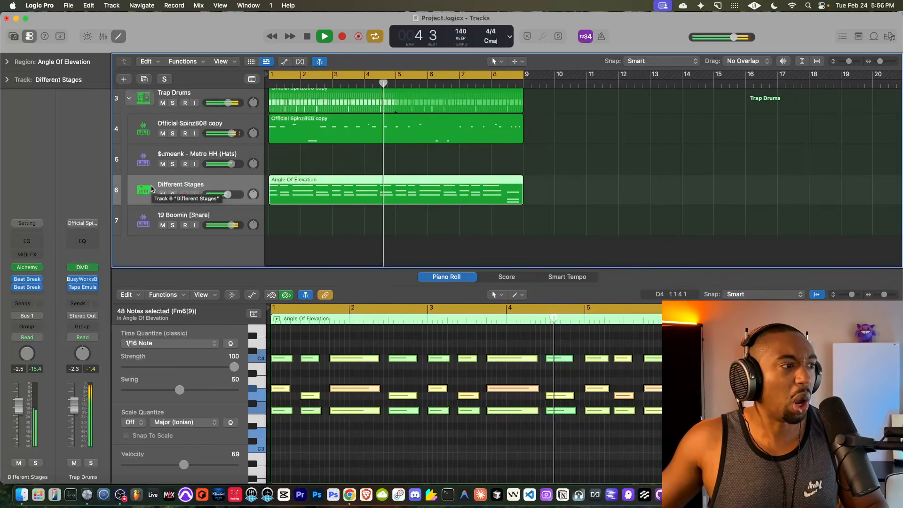
{"action": "left_click_drag", "start_coordinate": [144, 209], "coordinate": [157, 179]}
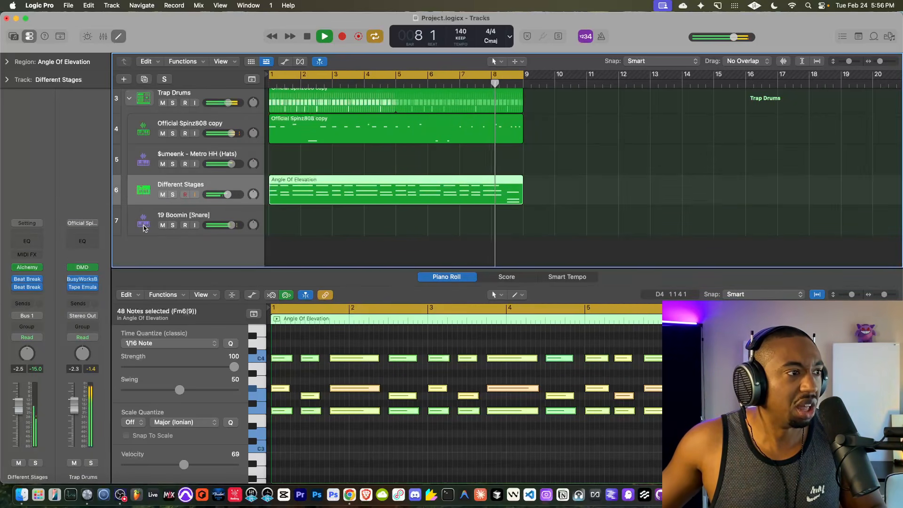
Step: Add a new software instrument track and move it into the Trap Drums stack, directly above Different Stages
{"action": "right_click", "coordinate": [148, 239]}
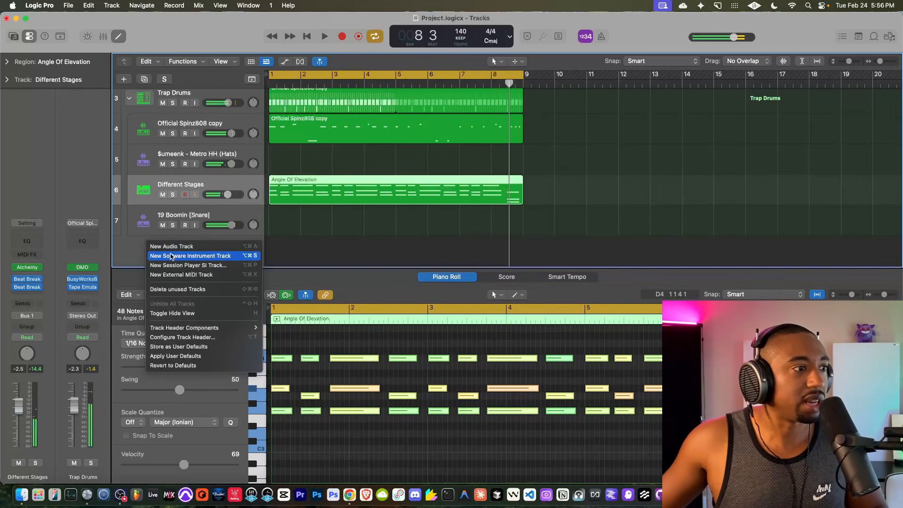
{"action": "left_click", "coordinate": [165, 254]}
{"action": "left_click_drag", "start_coordinate": [161, 244], "coordinate": [187, 183]}
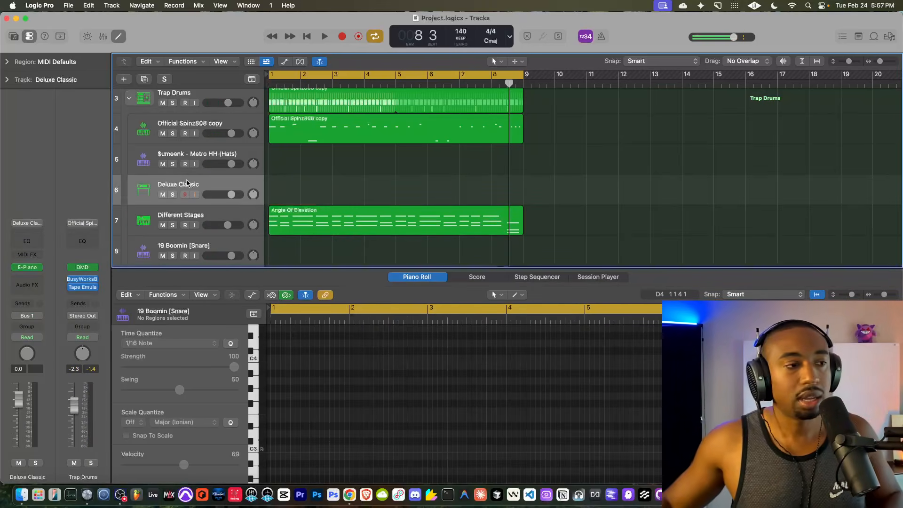
Step: Load the ES M monophonic synth on the new track and audition presets from House Organ to Overdrive Bass
{"action": "left_click", "coordinate": [40, 267]}
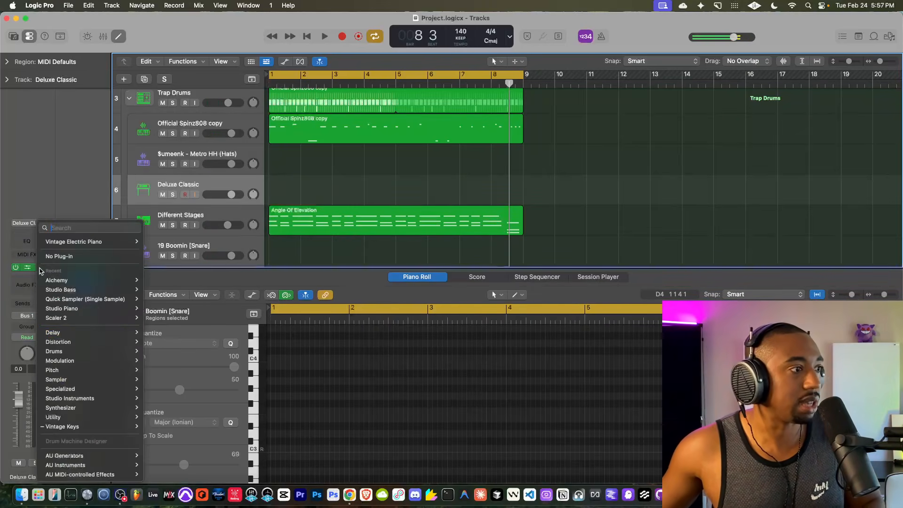
{"action": "mouse_move", "coordinate": [64, 408]}
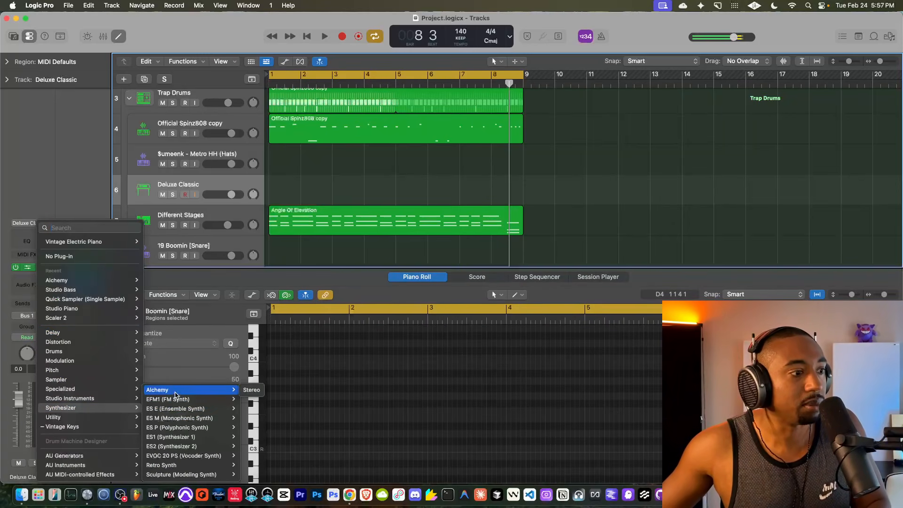
{"action": "left_click", "coordinate": [182, 419]}
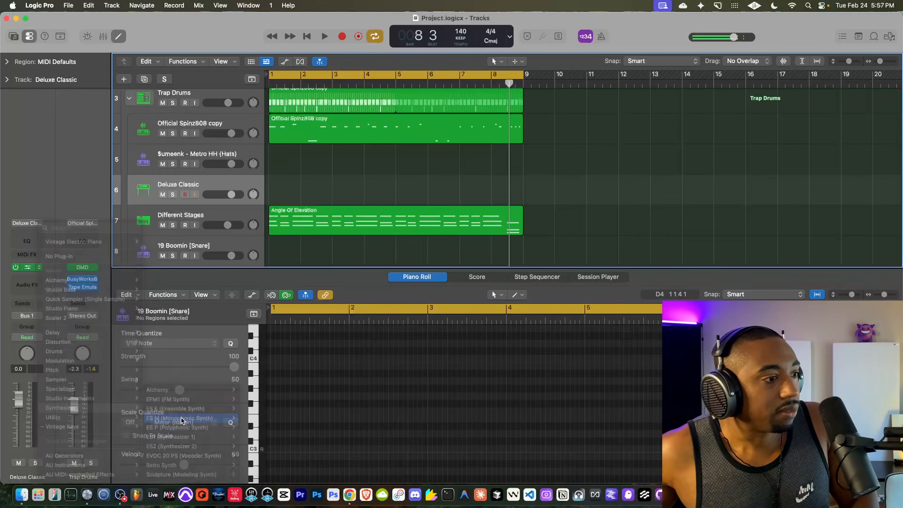
{"action": "left_click", "coordinate": [352, 148]}
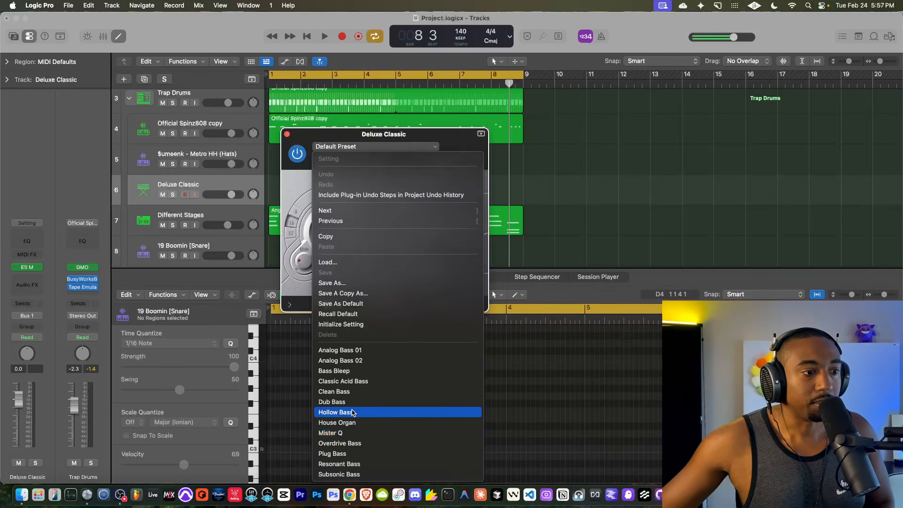
{"action": "left_click", "coordinate": [350, 424]}
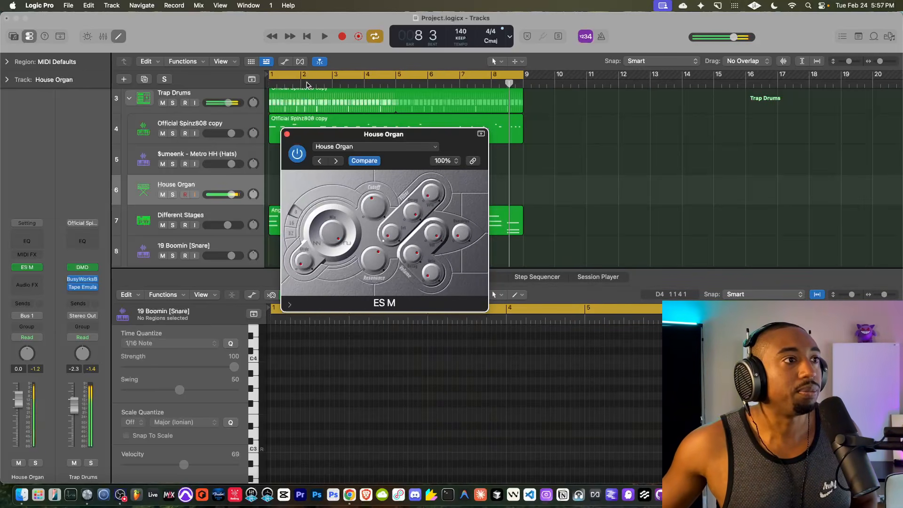
{"action": "left_click", "coordinate": [336, 161]}
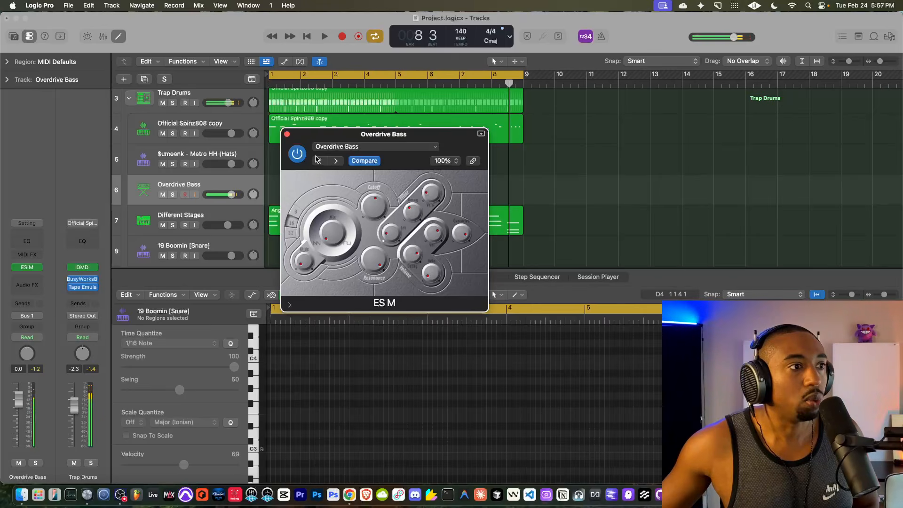
Step: Replace the track's instrument with Retro Synth, load the Antimatter Synth lead preset during playback and close the plug-in window
{"action": "left_click", "coordinate": [43, 271]}
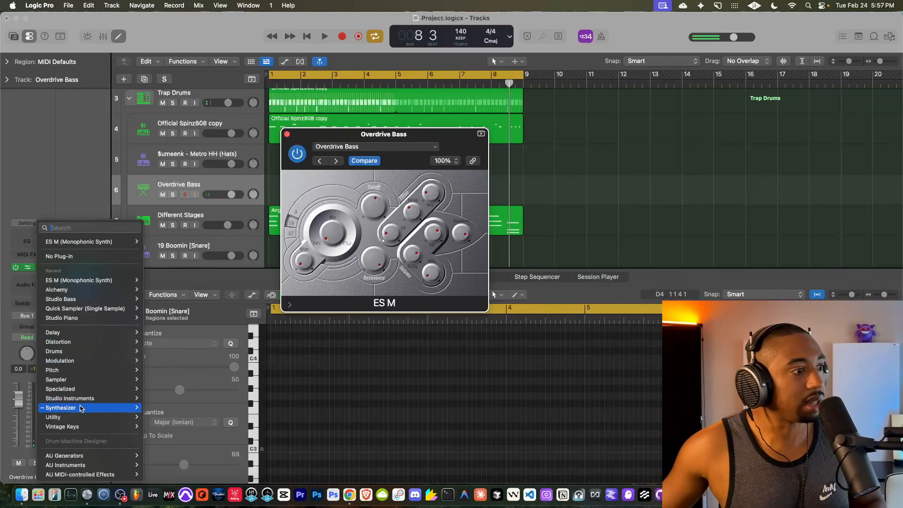
{"action": "mouse_move", "coordinate": [94, 408]}
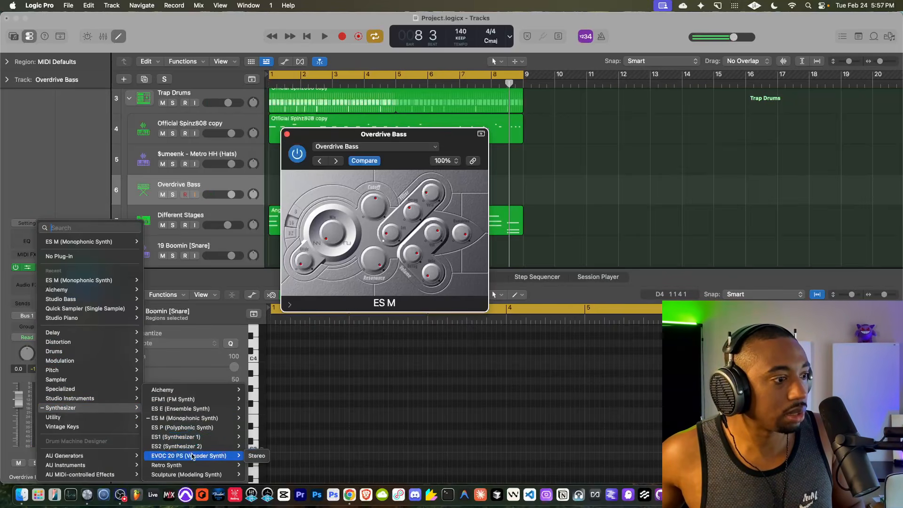
{"action": "left_click", "coordinate": [256, 465]}
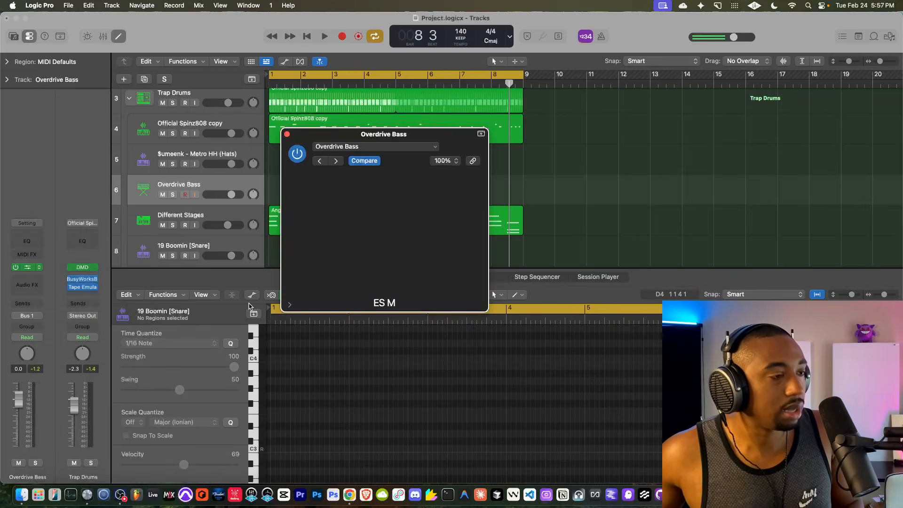
{"action": "left_click_drag", "start_coordinate": [389, 140], "coordinate": [334, 122]}
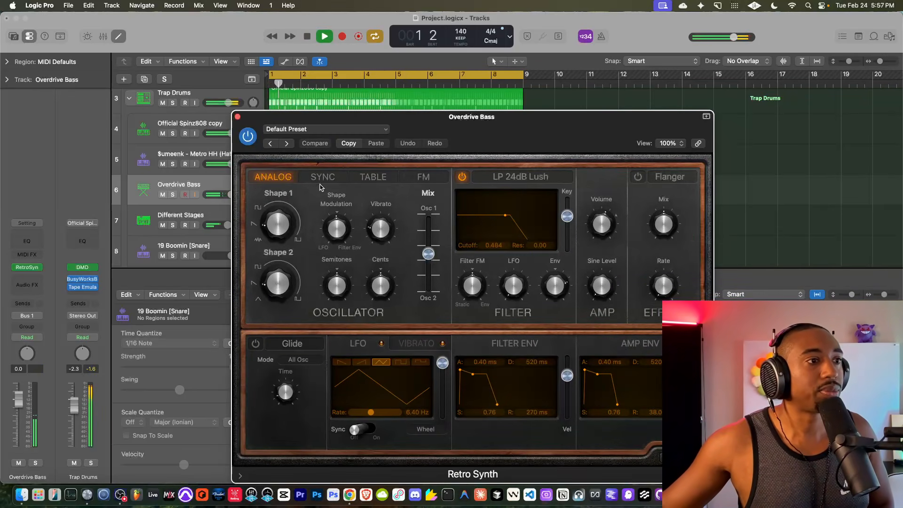
{"action": "left_click", "coordinate": [338, 129]}
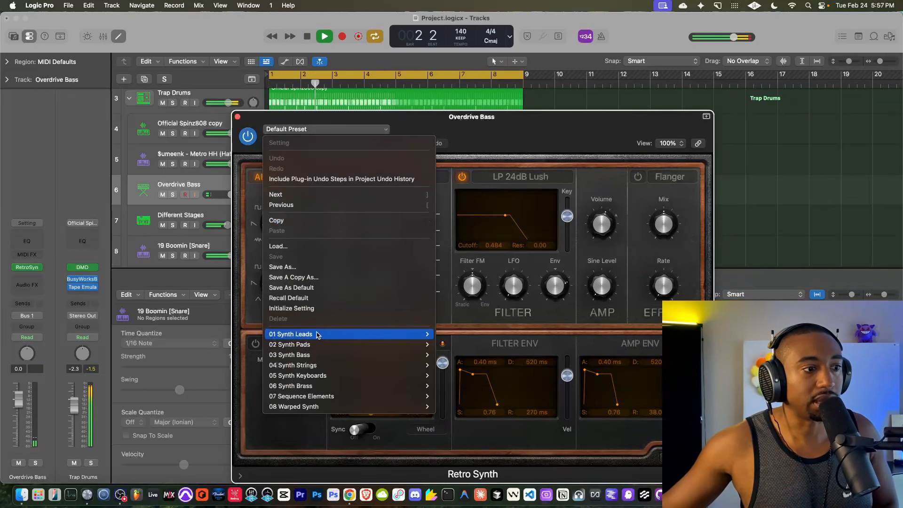
{"action": "mouse_move", "coordinate": [414, 334]}
{"action": "left_click", "coordinate": [456, 278]}
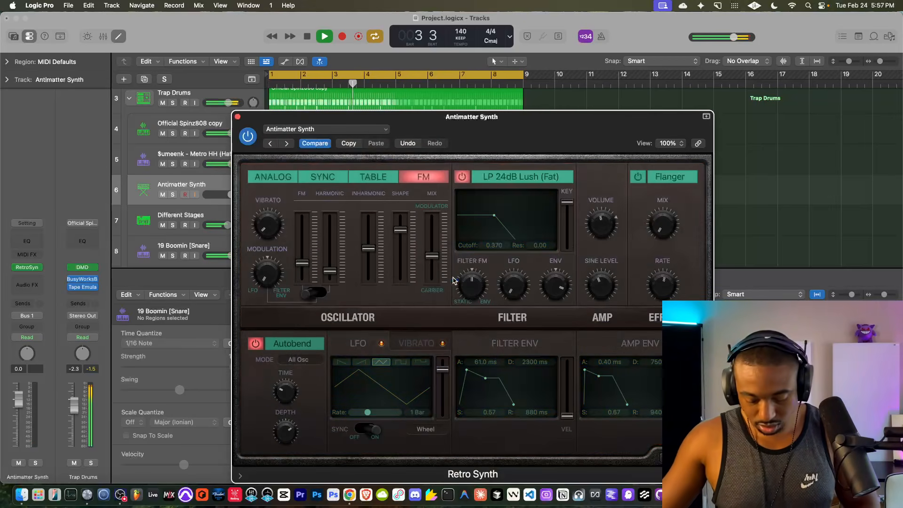
{"action": "left_click", "coordinate": [237, 116]}
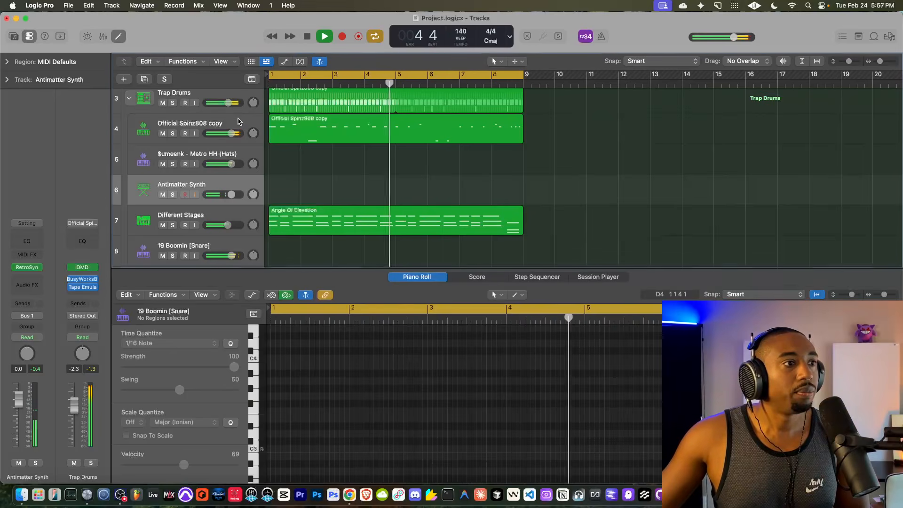
Step: Lower the Spinz 808 track's volume to -4.0 dB and give its Quick Sampler sample a fade-out of about 1.41 s
{"action": "scroll", "coordinate": [220, 123], "scroll_direction": "up", "scroll_amount": 2}
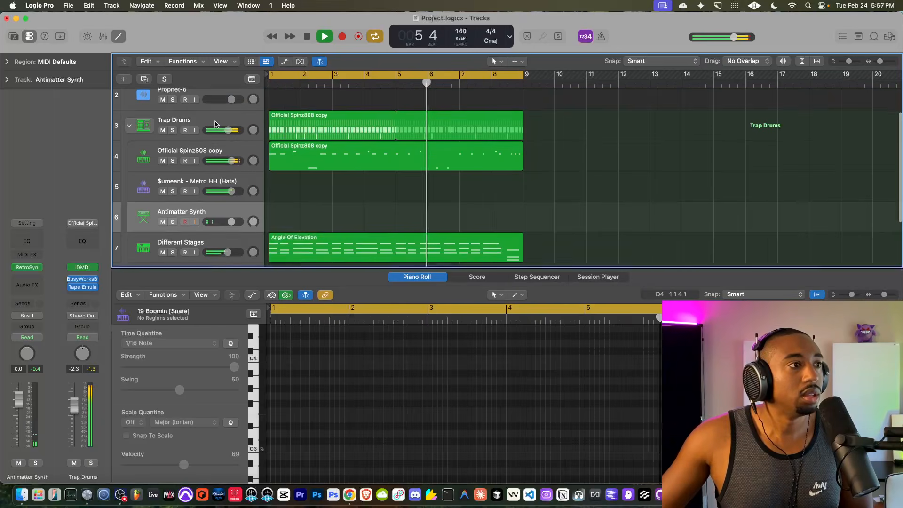
{"action": "left_click_drag", "start_coordinate": [231, 162], "coordinate": [225, 162]}
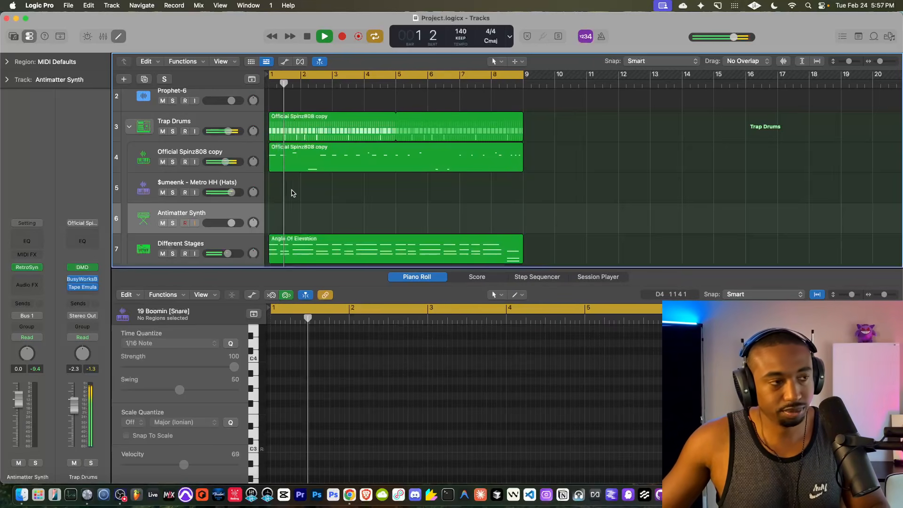
{"action": "scroll", "coordinate": [290, 192], "scroll_direction": "down", "scroll_amount": 3}
{"action": "left_click", "coordinate": [293, 107]}
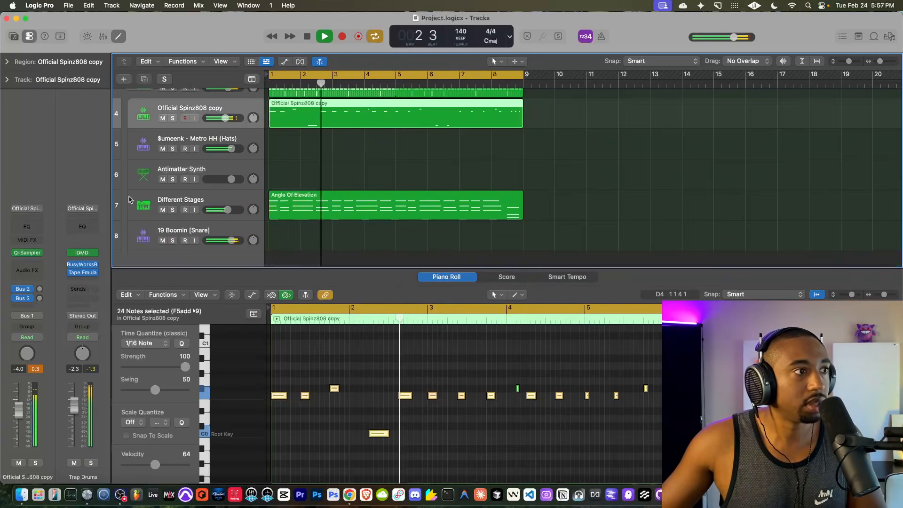
{"action": "left_click", "coordinate": [28, 253]}
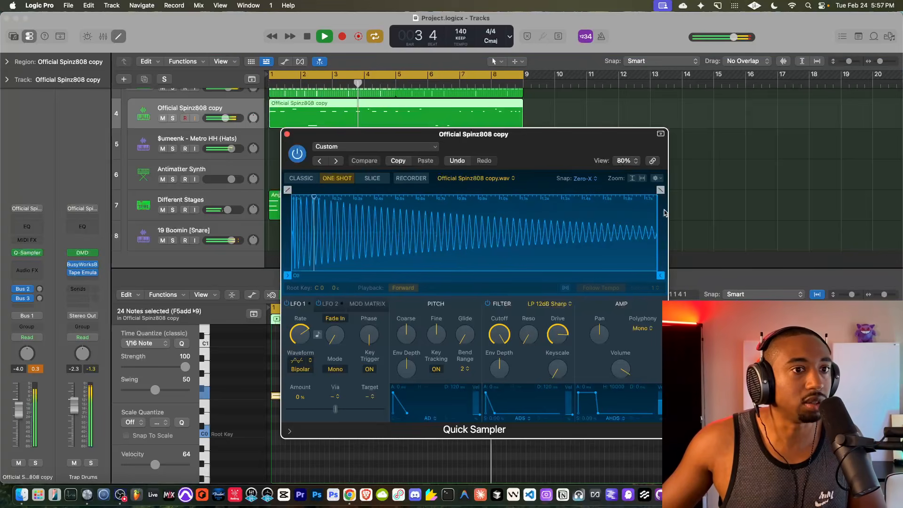
{"action": "left_click_drag", "start_coordinate": [657, 190], "coordinate": [367, 189]}
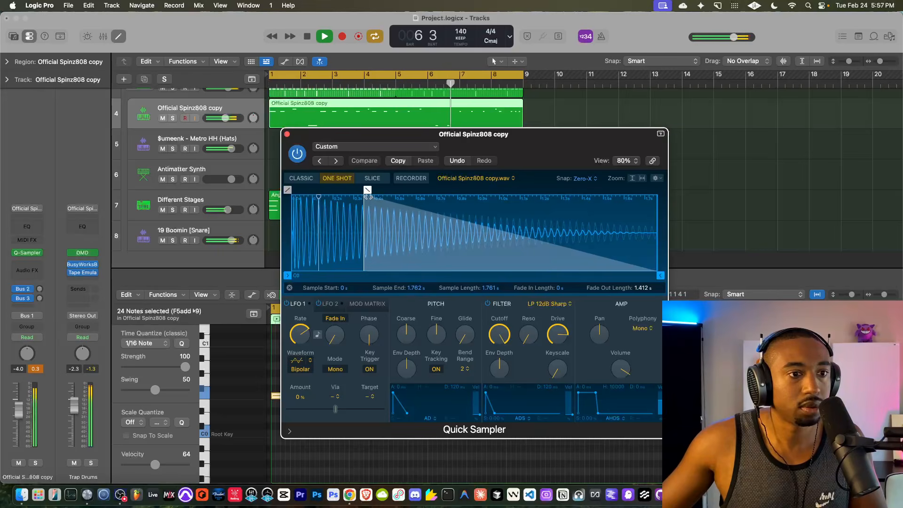
{"action": "left_click", "coordinate": [286, 135]}
{"action": "key", "text": "space"}
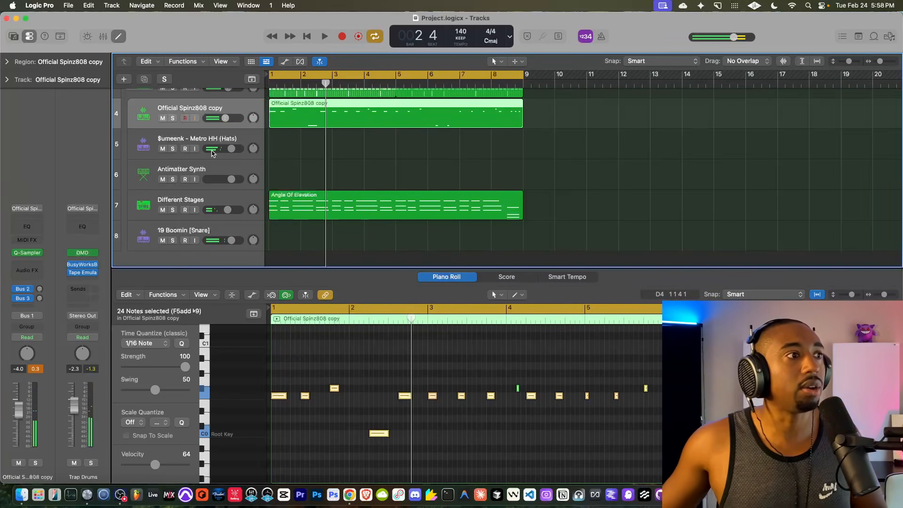
Step: Insert Sample Delay on the 808 track, set the linked left and right delays to about 818 samples, and check it in playback
{"action": "left_click", "coordinate": [35, 266]}
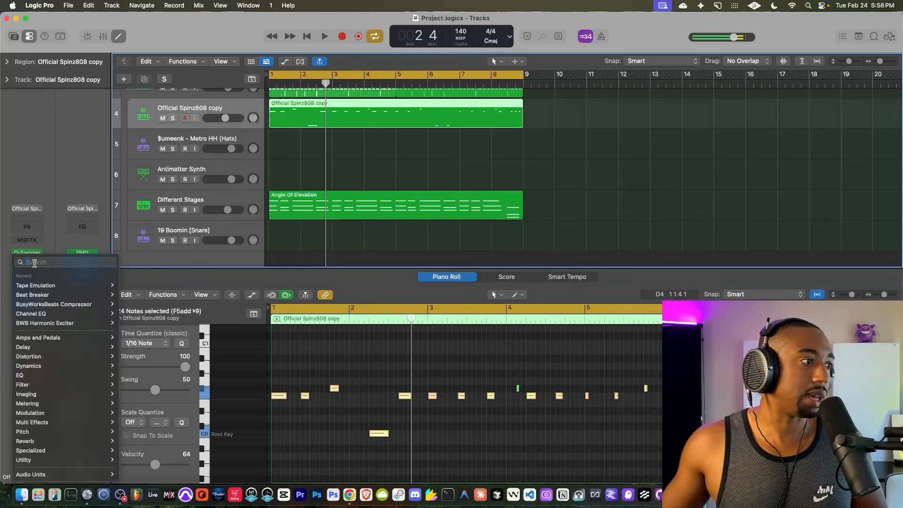
{"action": "type", "text": "sample"}
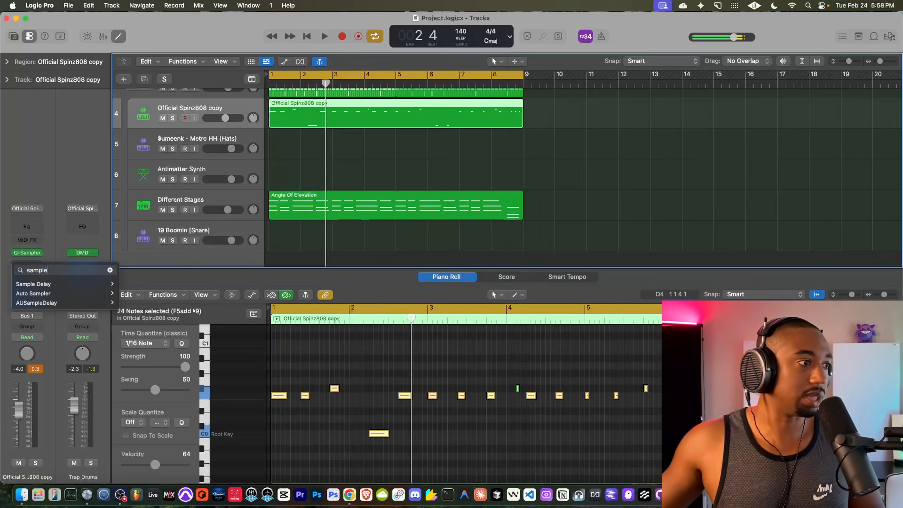
{"action": "left_click", "coordinate": [32, 283]}
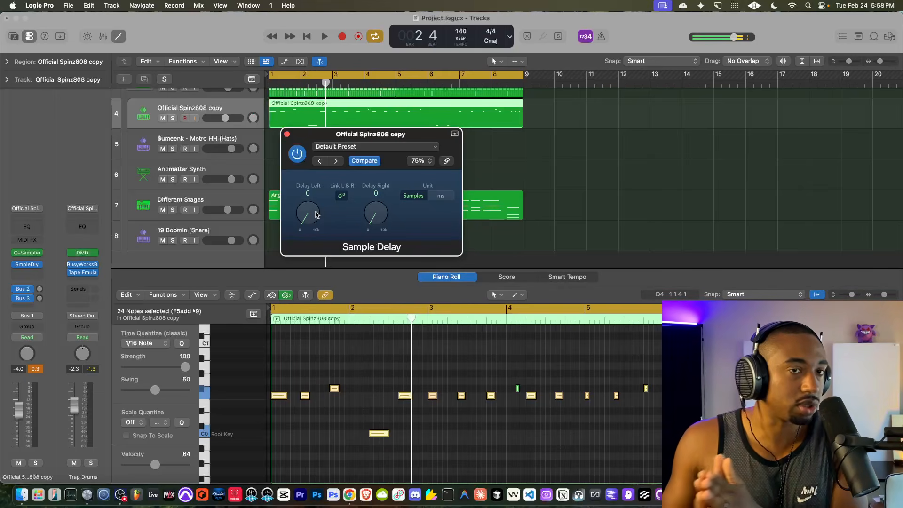
{"action": "key", "text": "space"}
{"action": "left_click_drag", "start_coordinate": [313, 213], "coordinate": [310, 214]}
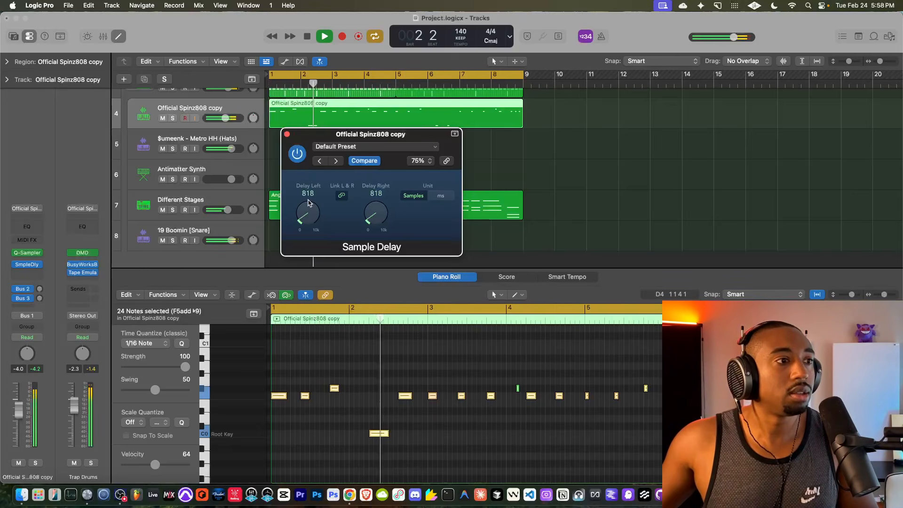
{"action": "left_click", "coordinate": [287, 135]}
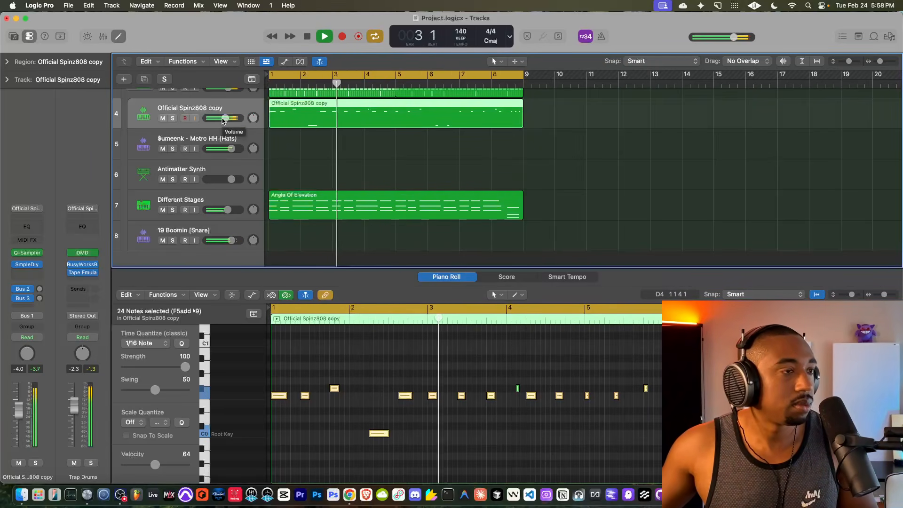
{"action": "key", "text": "space"}
Step: Try a 1/16 snap for the 808 region in the Piano Roll and return the snap mode to Smart
{"action": "key", "text": "e"}
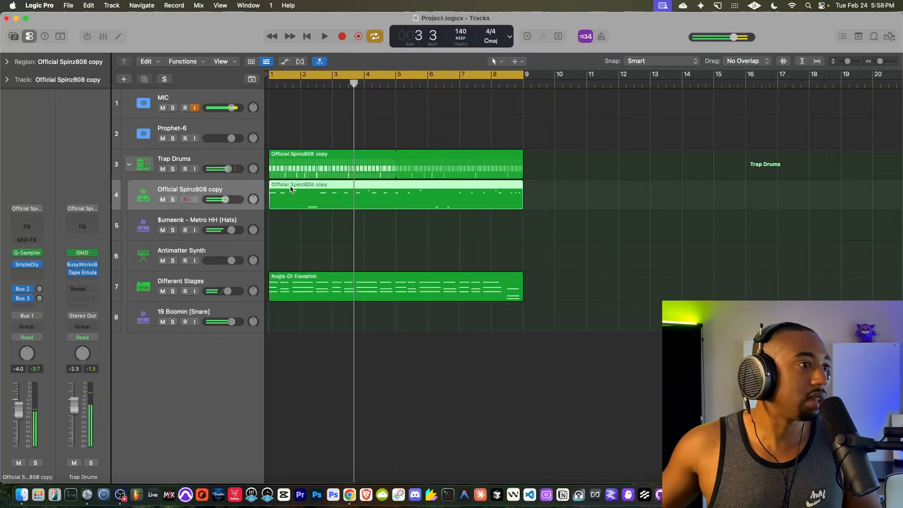
{"action": "key", "text": "e"}
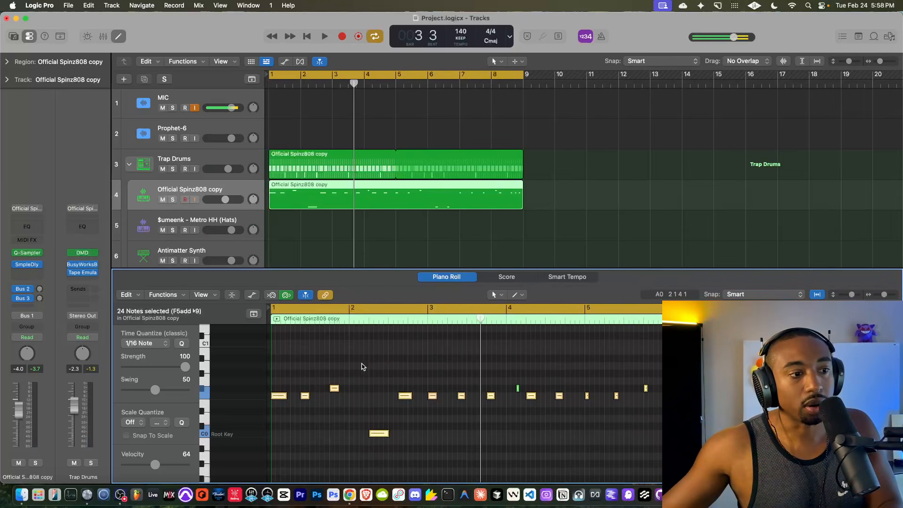
{"action": "left_click", "coordinate": [750, 295]}
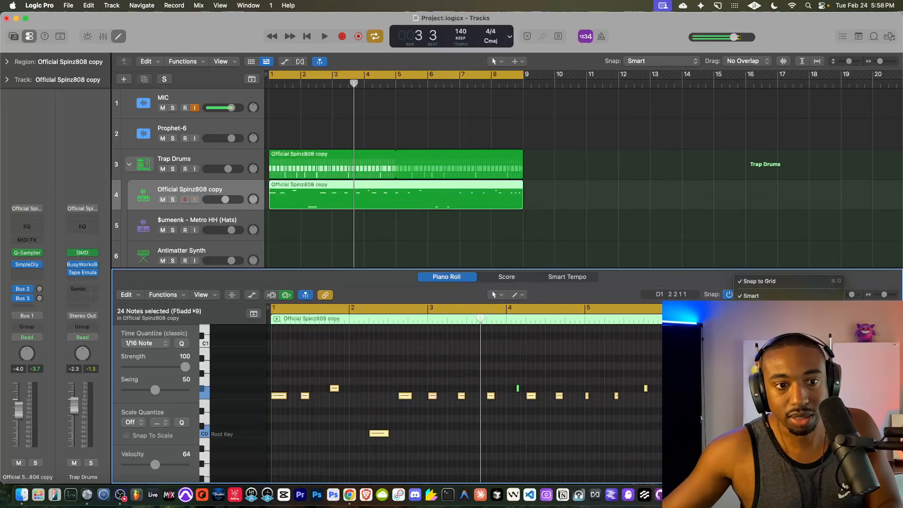
{"action": "left_click", "coordinate": [751, 374]}
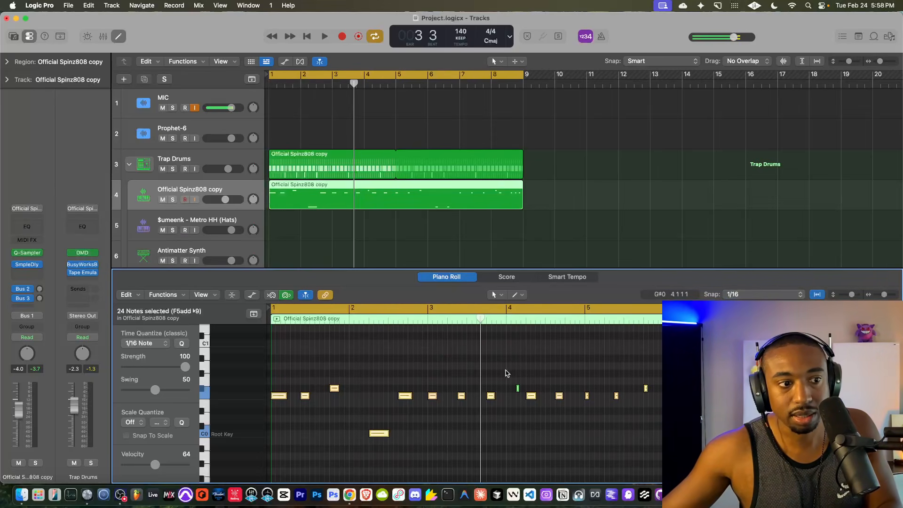
{"action": "left_click", "coordinate": [747, 292]}
{"action": "left_click", "coordinate": [754, 197]}
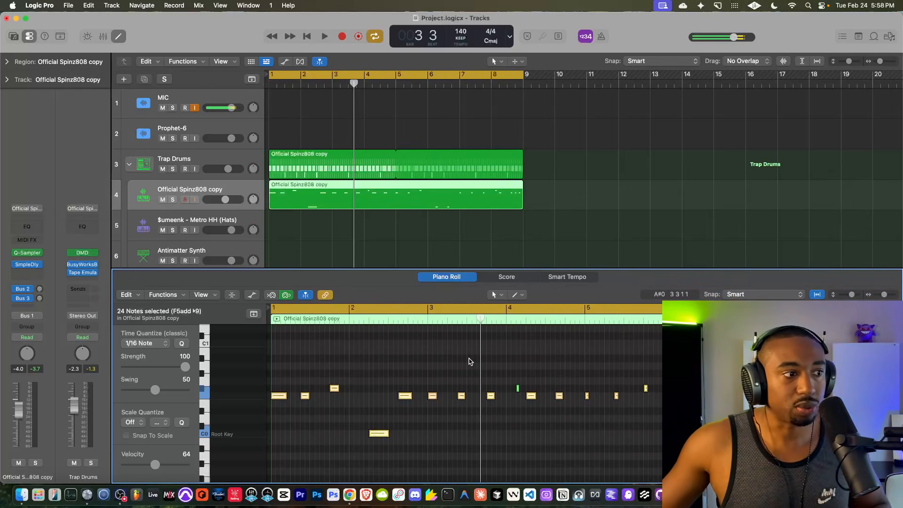
Step: Add a short F#0 note near 2 1 3 in the Official Spinz808 copy region and audition it
{"action": "key", "text": "space"}
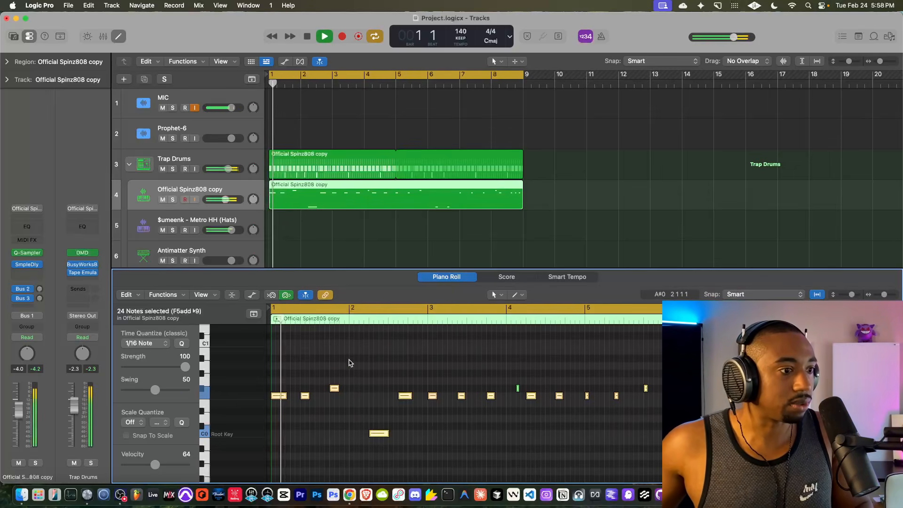
{"action": "key", "text": "space"}
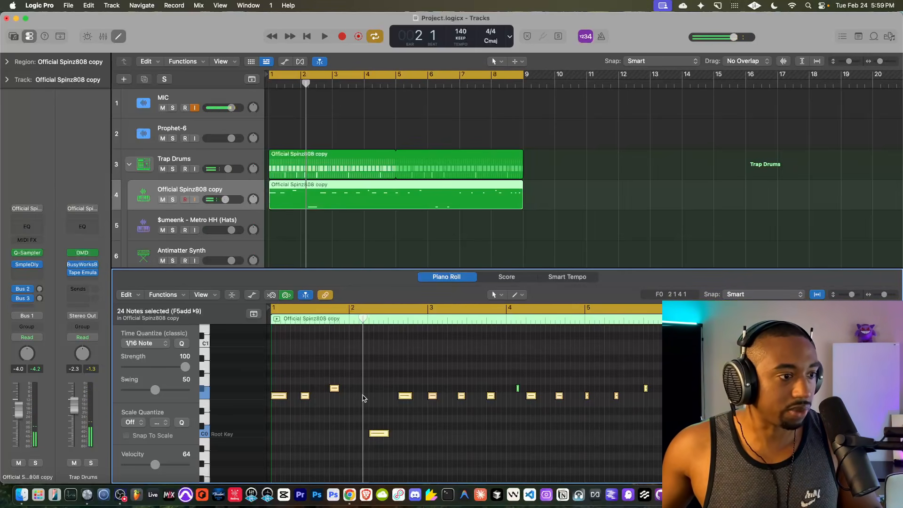
{"action": "left_click", "coordinate": [202, 413]}
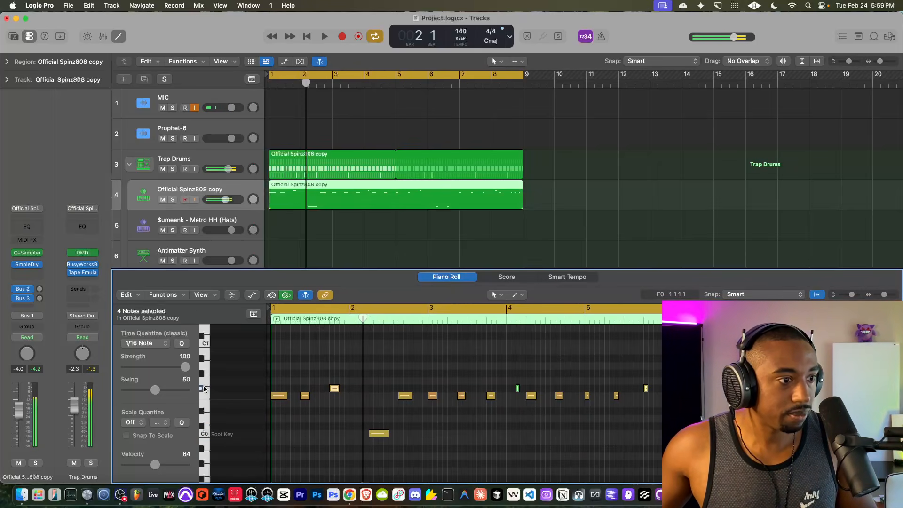
{"action": "left_click", "coordinate": [365, 388], "text": "super"}
{"action": "left_click_drag", "start_coordinate": [365, 393], "coordinate": [361, 393]}
{"action": "key", "text": "space"}
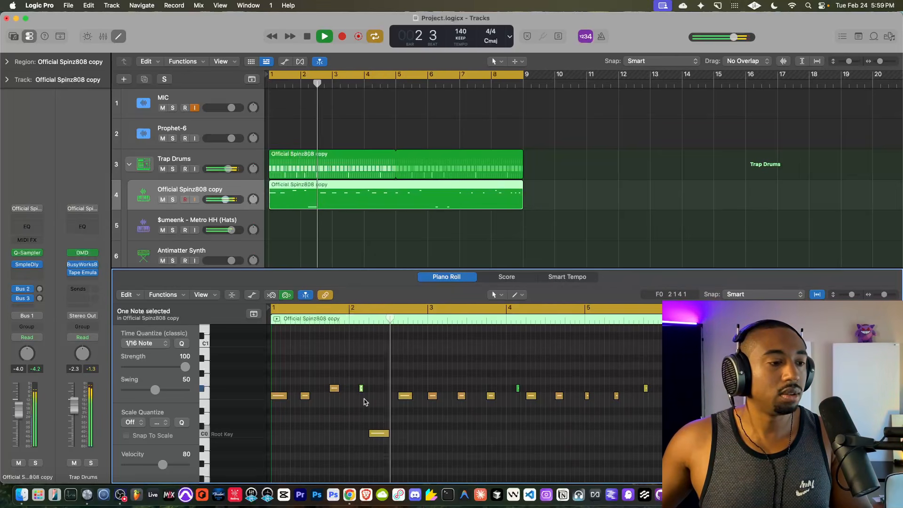
{"action": "key", "text": "space"}
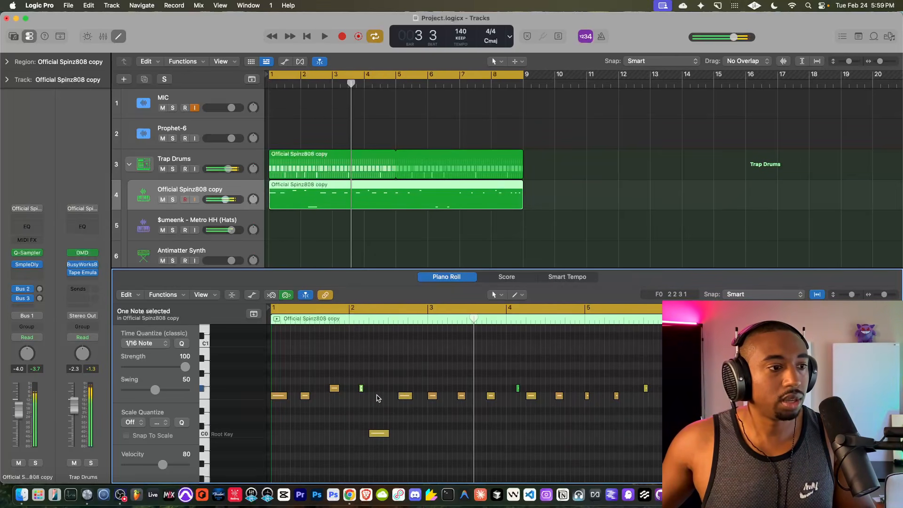
Step: Set the added F#0 note's velocity to 27 and play back the bassline
{"action": "left_click_drag", "start_coordinate": [162, 464], "coordinate": [138, 464]}
{"action": "key", "text": "space"}
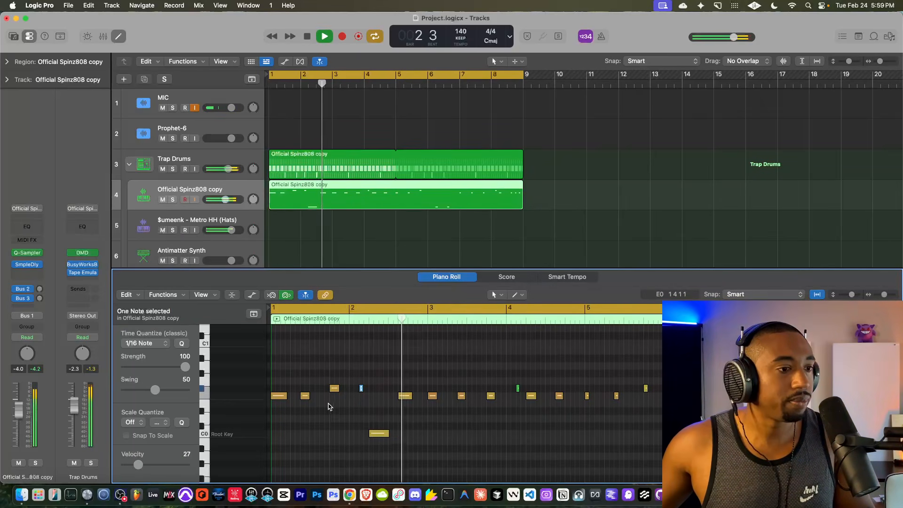
{"action": "key", "text": "space"}
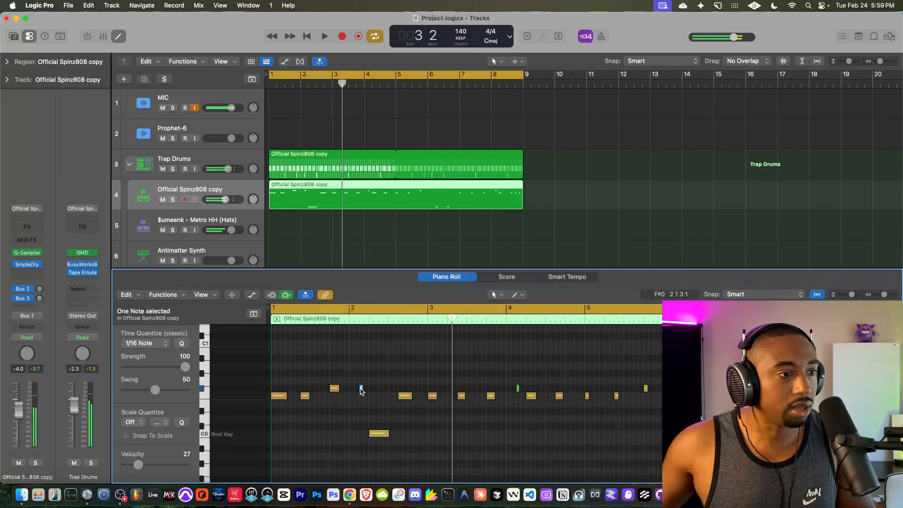
Step: Copy the short F#0 note to 2 4 3 and to just before bar 5, auditioning the result
{"action": "left_click", "coordinate": [361, 390]}
{"action": "left_click_drag", "start_coordinate": [361, 390], "coordinate": [418, 394]}
{"action": "key", "text": "space"}
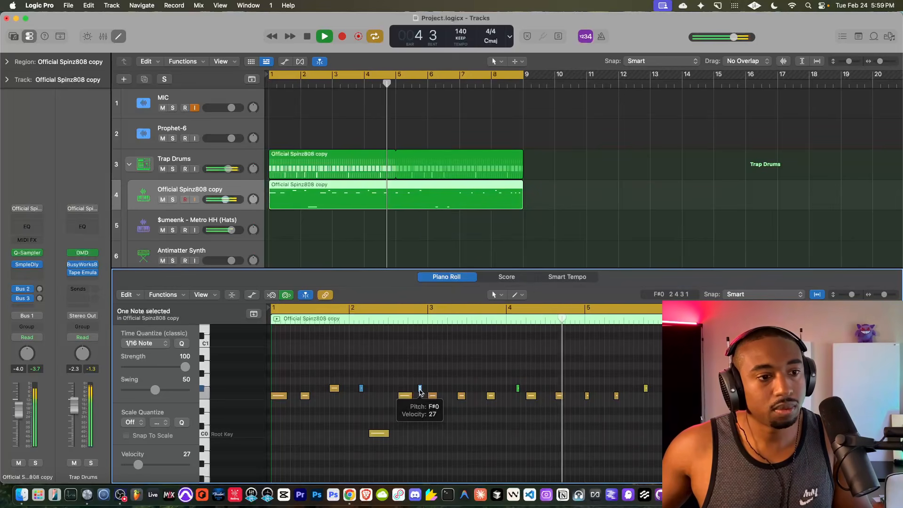
{"action": "left_click_drag", "start_coordinate": [420, 388], "coordinate": [577, 389]}
{"action": "key", "text": "space"}
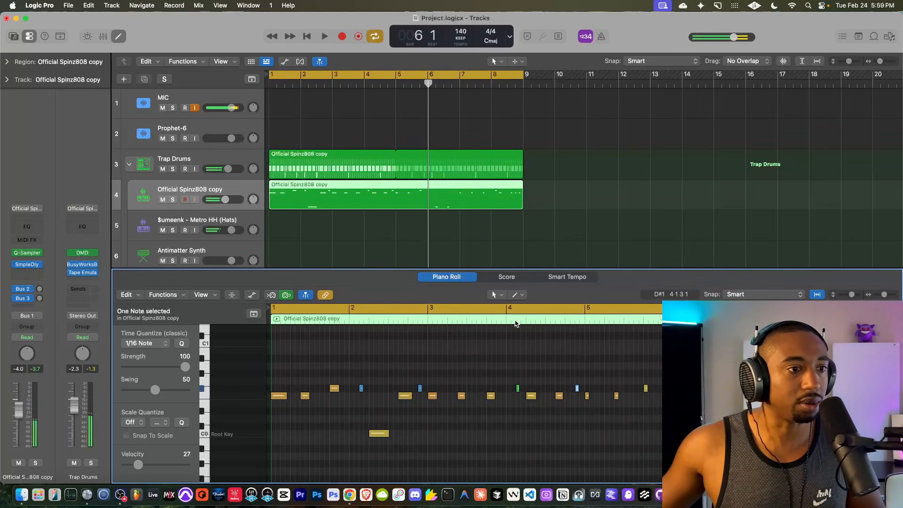
Step: Copy the short low-velocity note down to E0 just after bar 5 and to D0 at 5 2 1, then audition the run
{"action": "left_click_drag", "start_coordinate": [578, 392], "coordinate": [597, 408]}
{"action": "key", "text": "space"}
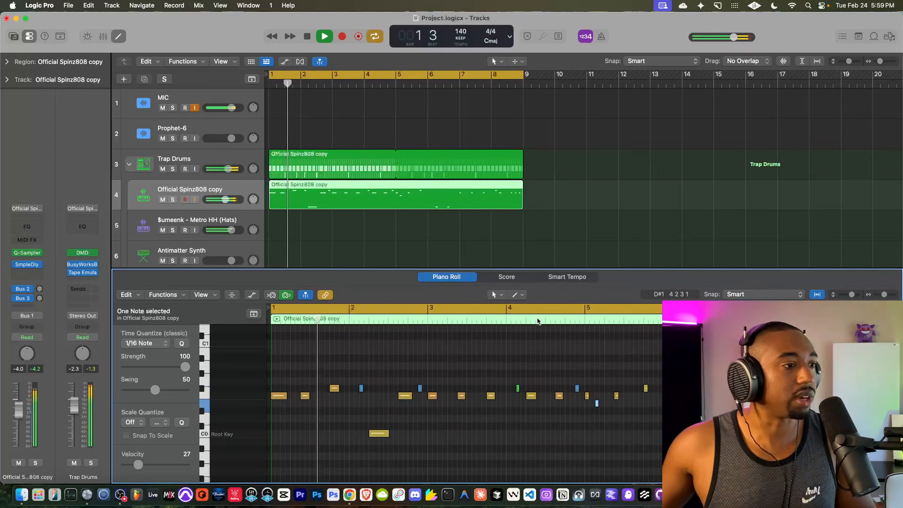
{"action": "left_click_drag", "start_coordinate": [597, 402], "coordinate": [606, 418]}
{"action": "key", "text": "super+z"}
{"action": "key", "text": "space"}
{"action": "key", "text": "space"}
{"action": "key", "text": "space"}
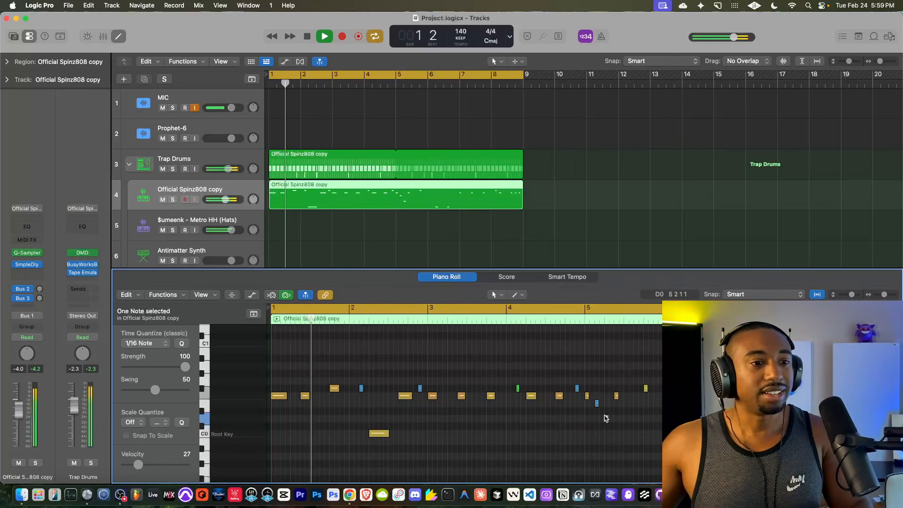
{"action": "key", "text": "space"}
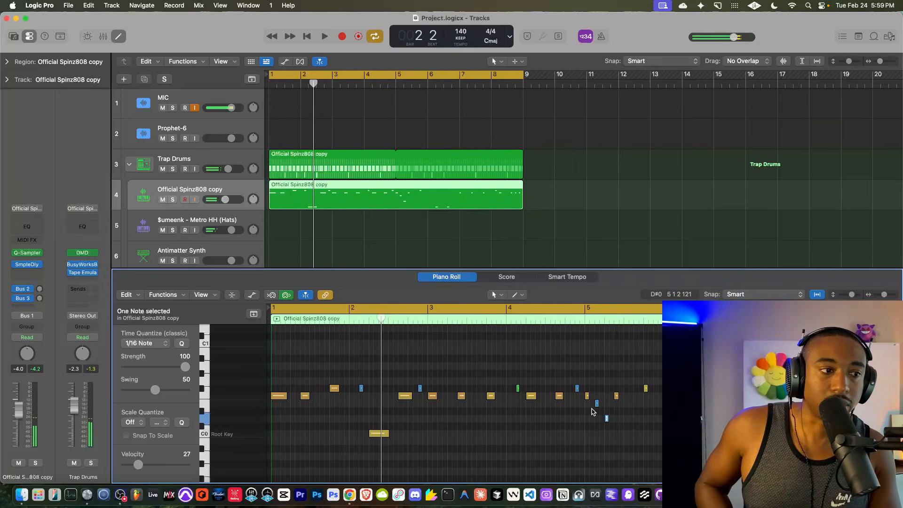
{"action": "key", "text": "space"}
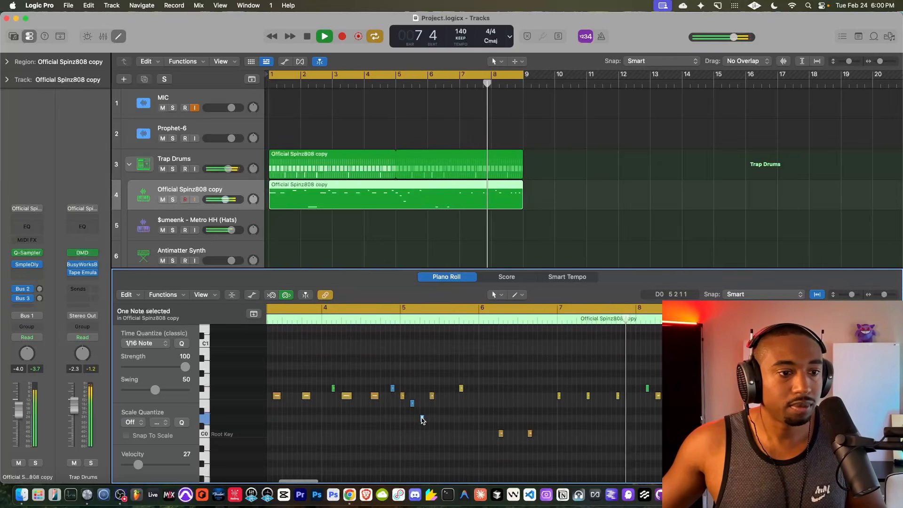
{"action": "scroll", "coordinate": [438, 406], "scroll_direction": "down", "scroll_amount": 3}
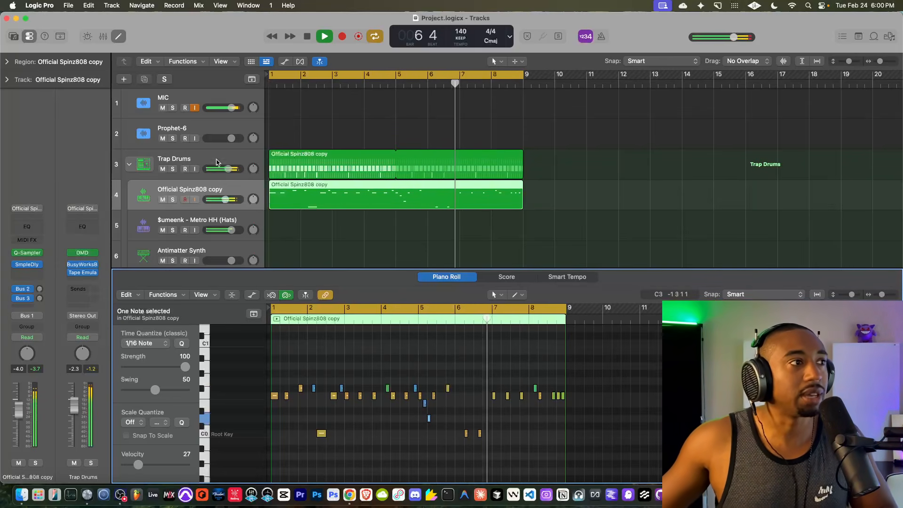
Step: Close the Piano Roll, then lower the Official Spinz808 copy track to -8.2 dB and the Antimatter Synth track to -12.6 dB
{"action": "key", "text": "e"}
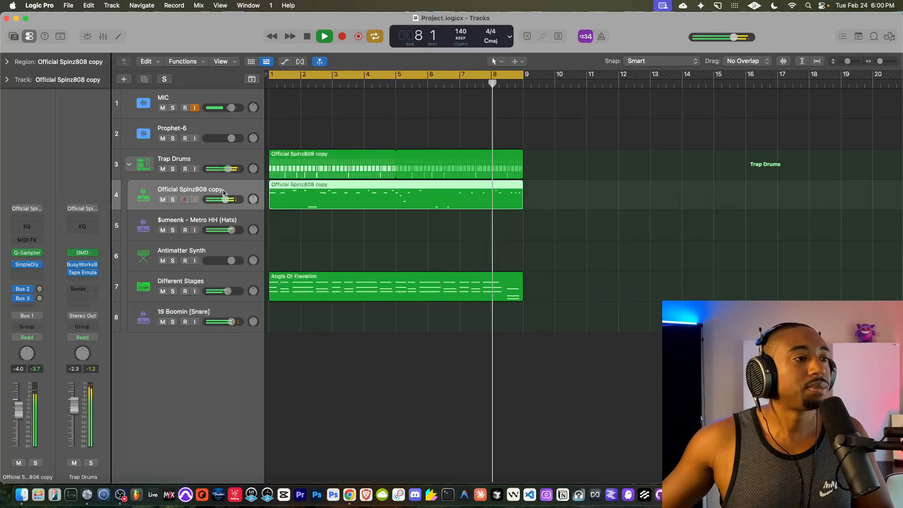
{"action": "left_click_drag", "start_coordinate": [225, 199], "coordinate": [221, 199]}
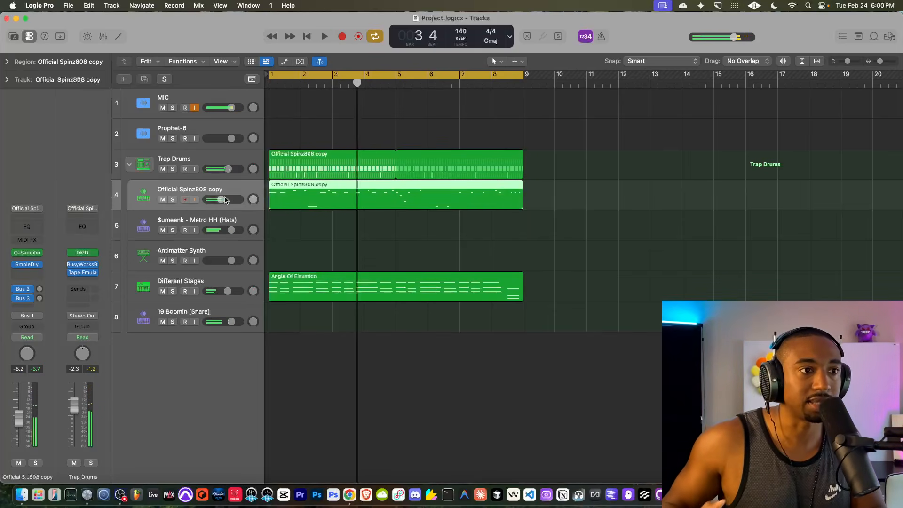
{"action": "key", "text": "space"}
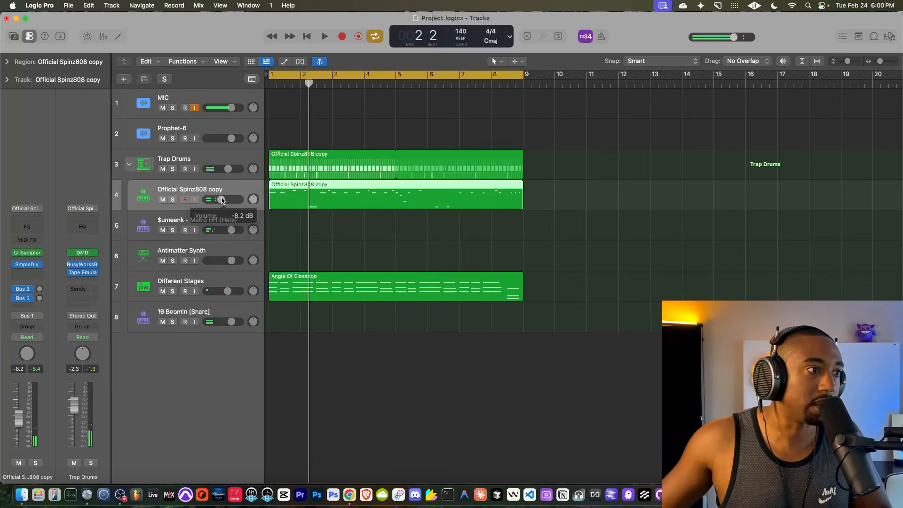
{"action": "key", "text": "space"}
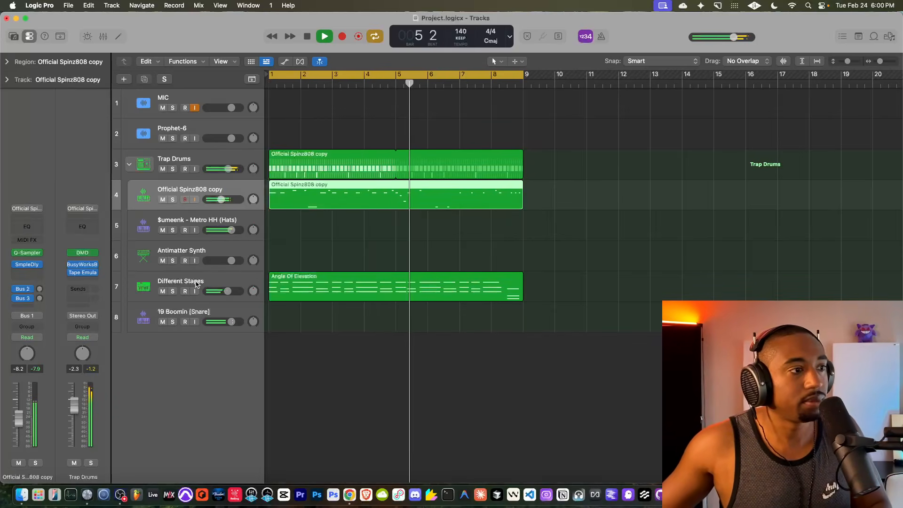
{"action": "left_click", "coordinate": [206, 253]}
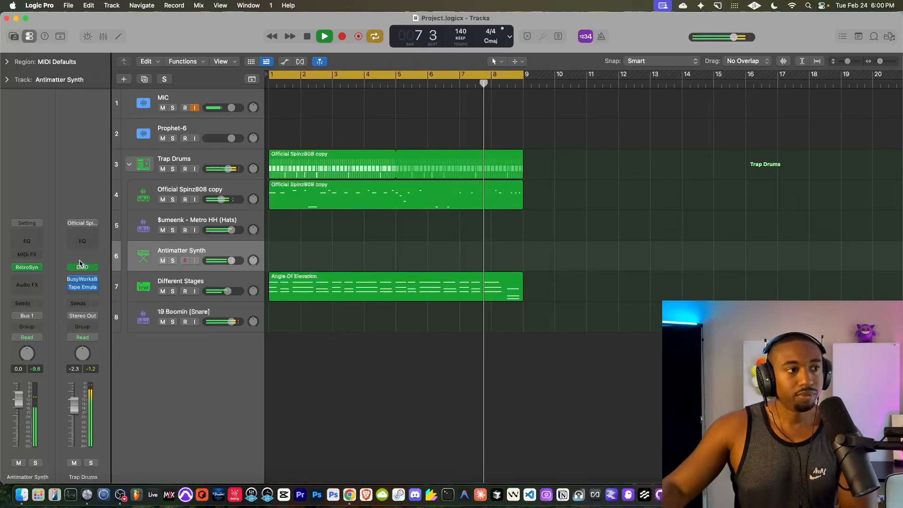
{"action": "left_click_drag", "start_coordinate": [238, 265], "coordinate": [218, 265]}
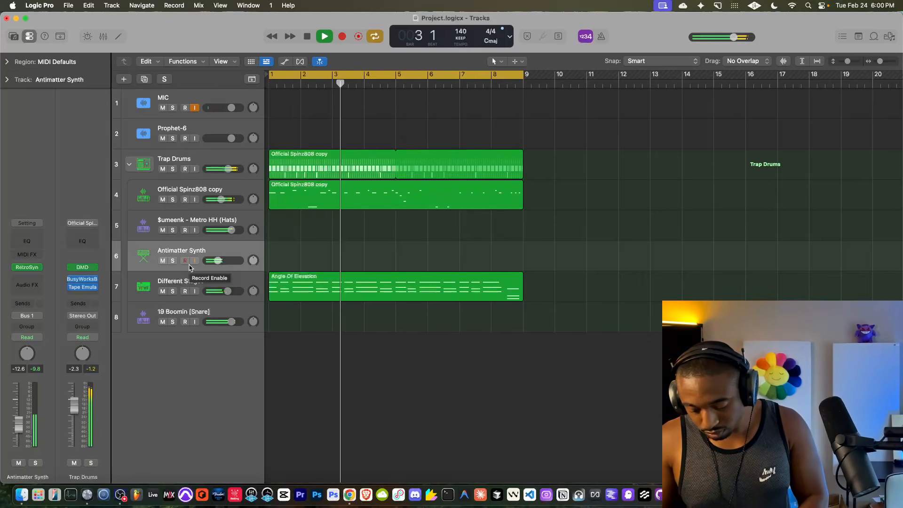
Step: Browse the Retro Synth presets on the Antimatter Synth track, load Cheerful Melody and close the plug-in
{"action": "left_click", "coordinate": [28, 269]}
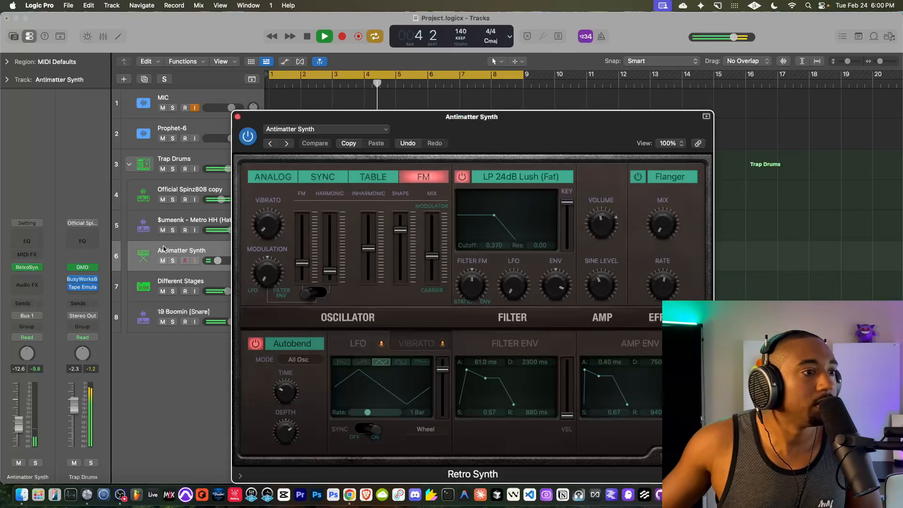
{"action": "left_click", "coordinate": [289, 144]}
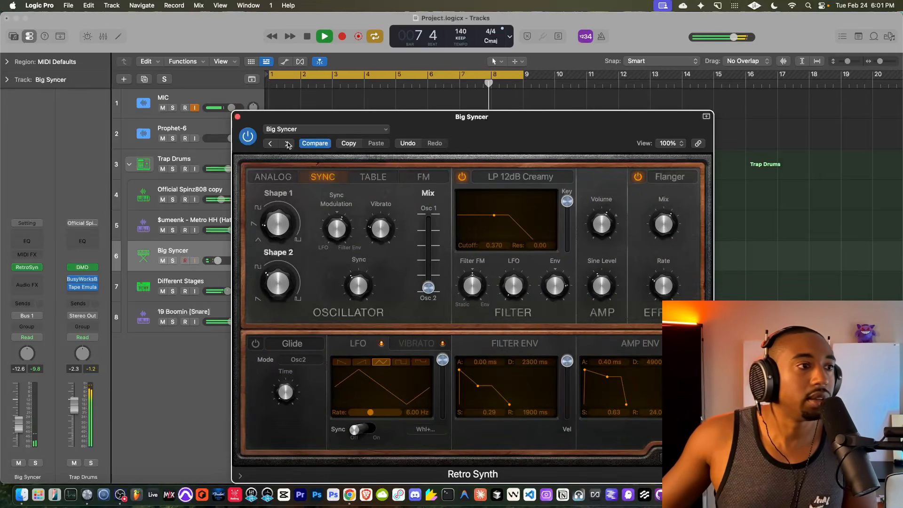
{"action": "left_click", "coordinate": [306, 131]}
{"action": "mouse_move", "coordinate": [312, 333]}
{"action": "left_click", "coordinate": [459, 297]}
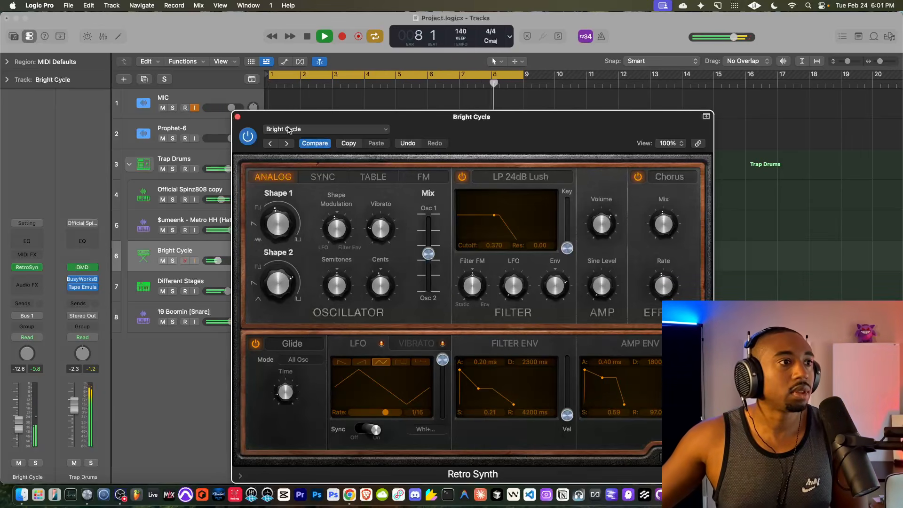
{"action": "left_click", "coordinate": [286, 143]}
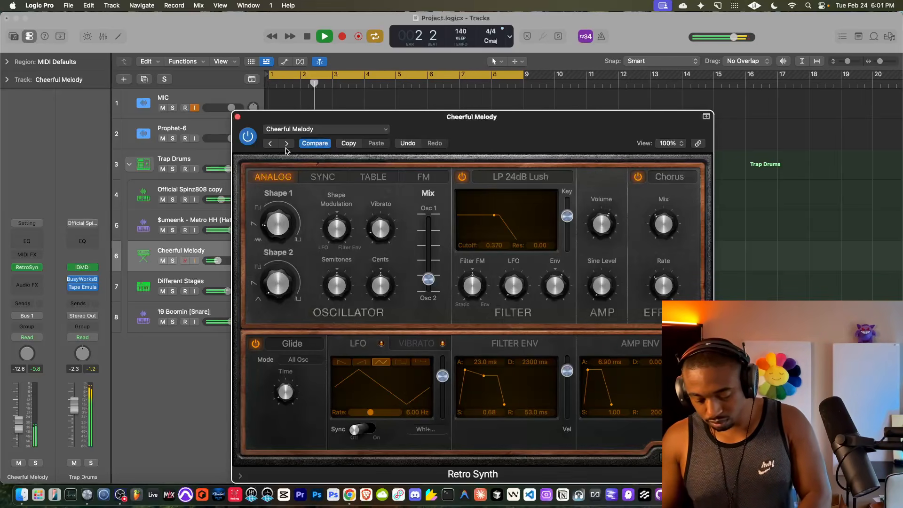
{"action": "left_click", "coordinate": [238, 116]}
Step: Record a melody part on the Cheerful Melody track from bar 1 to bar 9 and play it back
{"action": "left_click", "coordinate": [308, 37]}
{"action": "left_click", "coordinate": [308, 36]}
{"action": "left_click", "coordinate": [342, 37]}
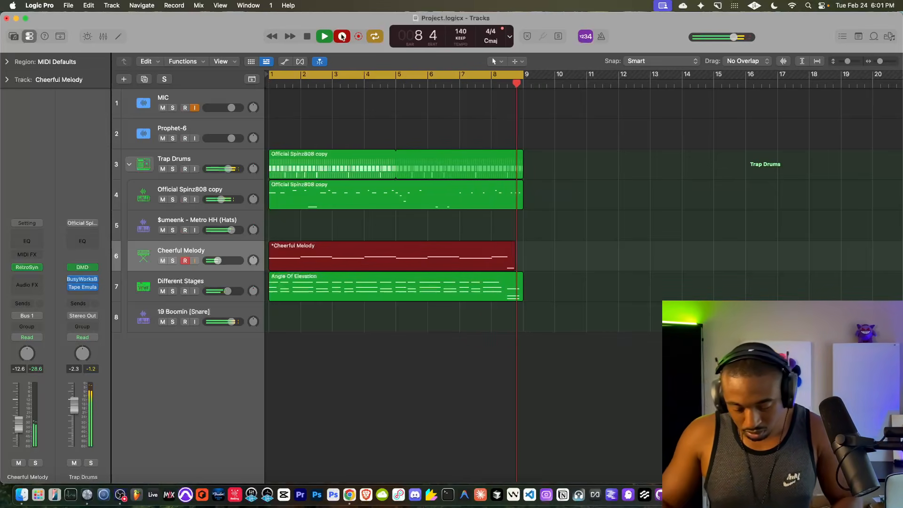
{"action": "key", "text": "space"}
{"action": "key", "text": "space"}
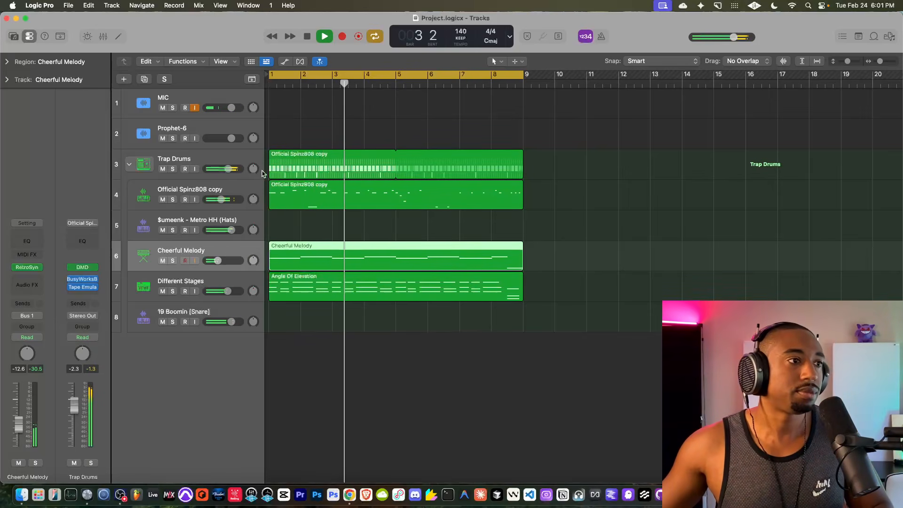
{"action": "key", "text": "space"}
Step: Pull the Trap Drums region's loop back to bar 5 and repeat the region once to fill bars 5 to 9
{"action": "left_click_drag", "start_coordinate": [521, 154], "coordinate": [394, 173]}
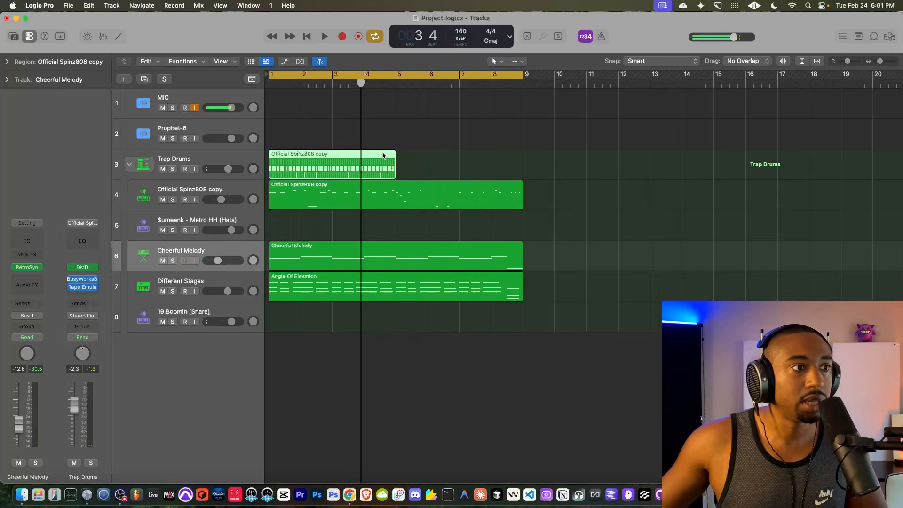
{"action": "key", "text": "super+r"}
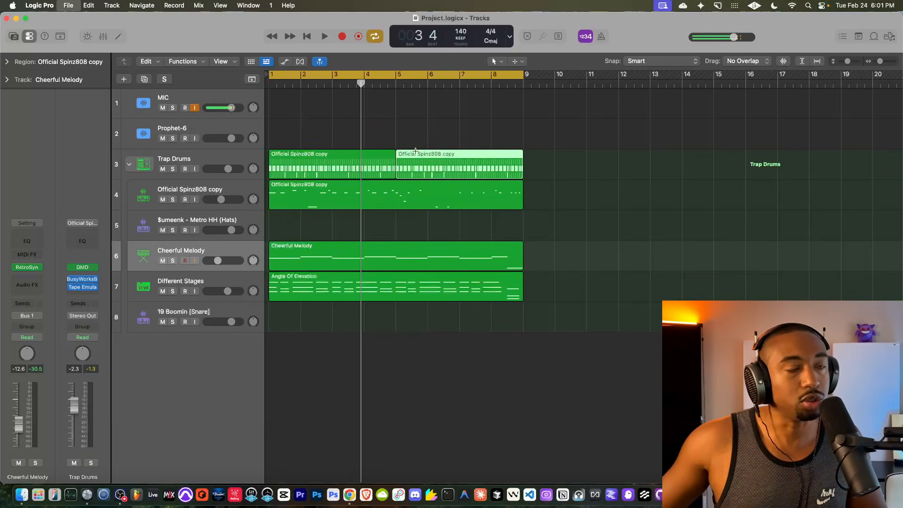
{"action": "left_click", "coordinate": [352, 155]}
{"action": "left_click", "coordinate": [460, 152]}
{"action": "left_click", "coordinate": [340, 162]}
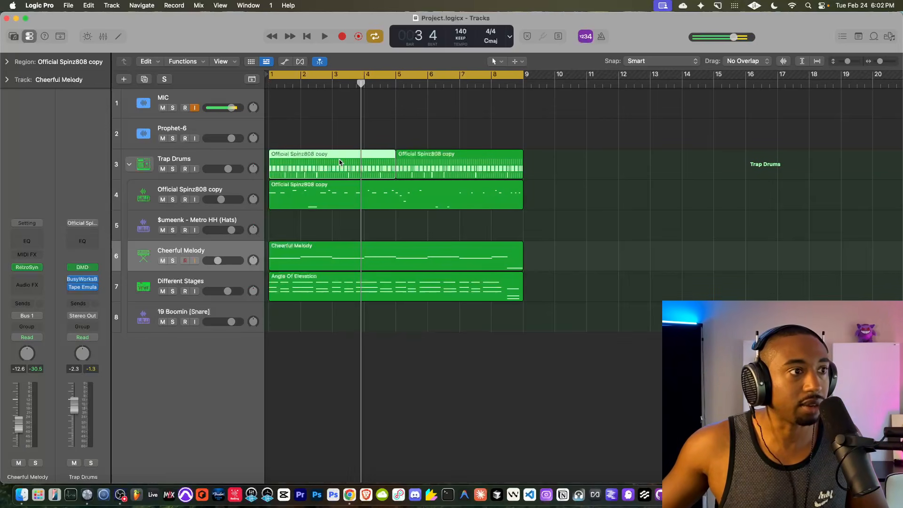
Step: Edit the 19 Boomin [Snare] steps of the second Trap Drums pattern in the Step Sequencer, audition them and close the editor
{"action": "double_click", "coordinate": [418, 167]}
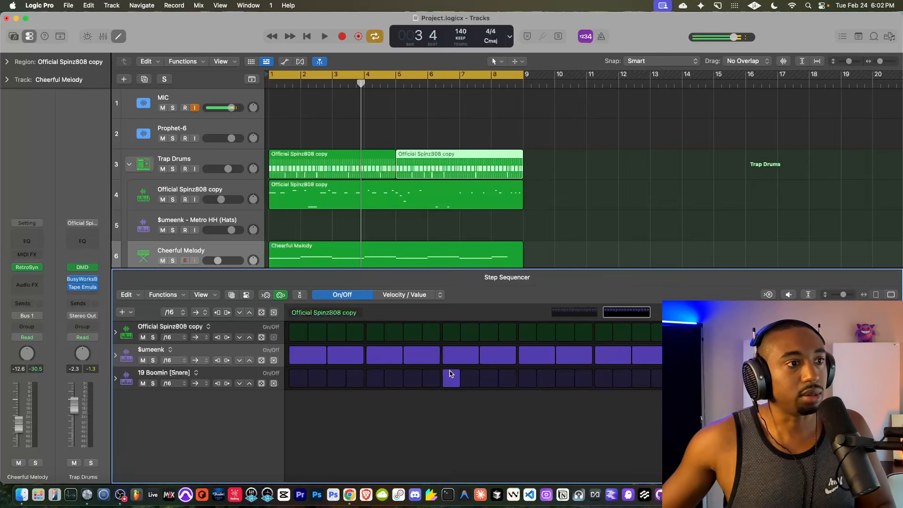
{"action": "key", "text": "space"}
{"action": "left_click", "coordinate": [758, 378]}
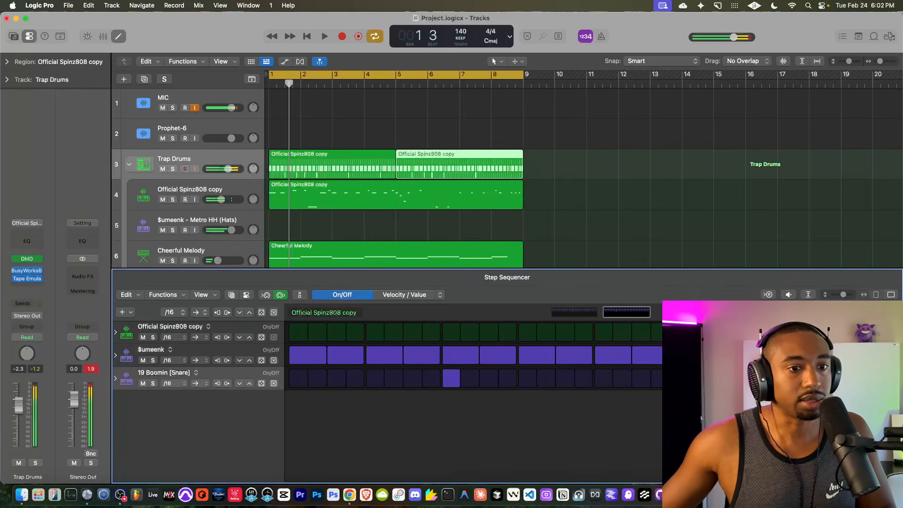
{"action": "key", "text": "space"}
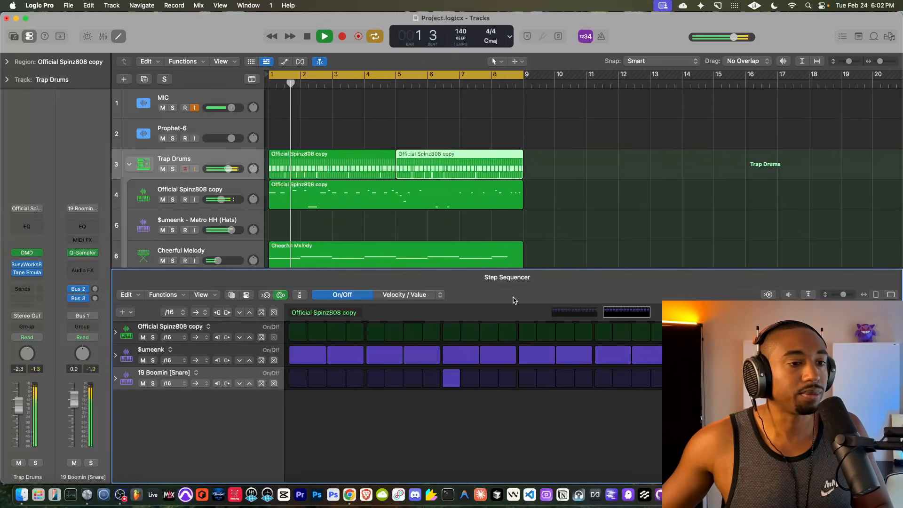
{"action": "left_click", "coordinate": [585, 313]}
{"action": "left_click", "coordinate": [642, 380]}
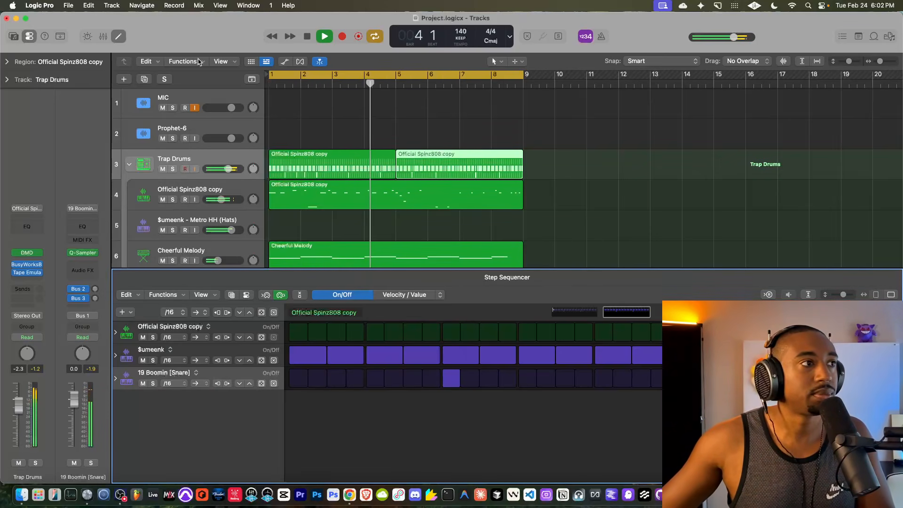
{"action": "key", "text": "e"}
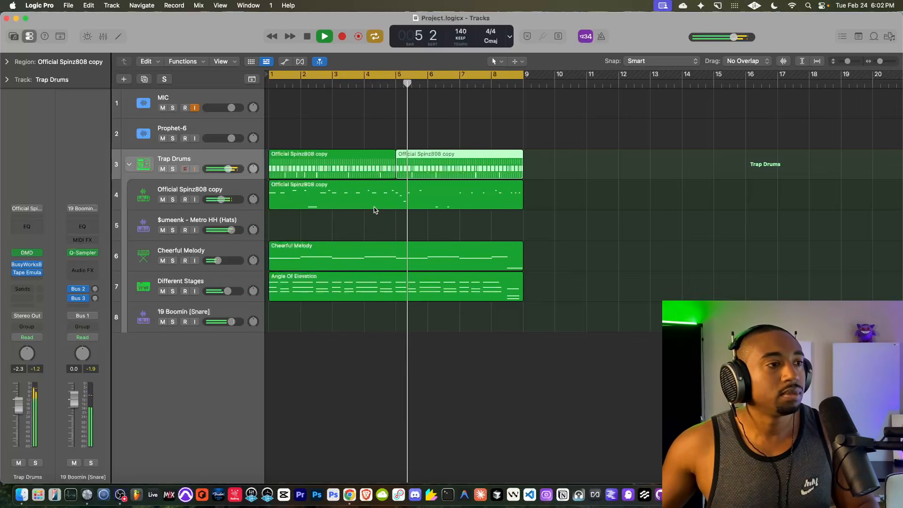
Step: Open the second Beat Breaker on the Different Stages track and steepen the falling volume slope of its first slice
{"action": "left_click", "coordinate": [188, 256]}
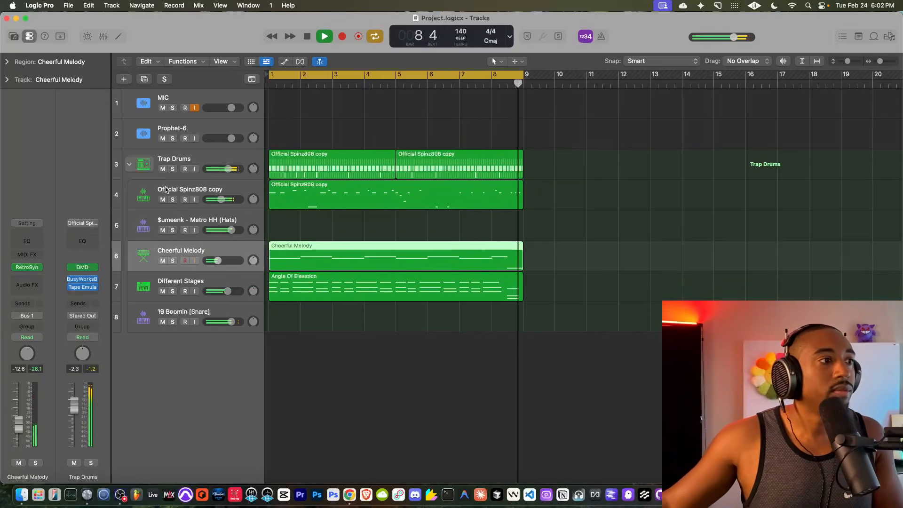
{"action": "left_click", "coordinate": [204, 285]}
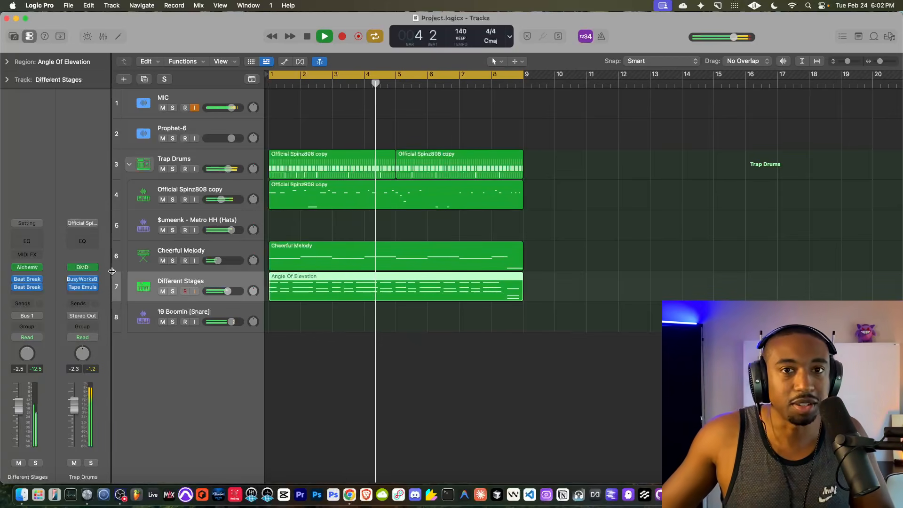
{"action": "left_click", "coordinate": [29, 287]}
{"action": "left_click_drag", "start_coordinate": [360, 291], "coordinate": [363, 327]}
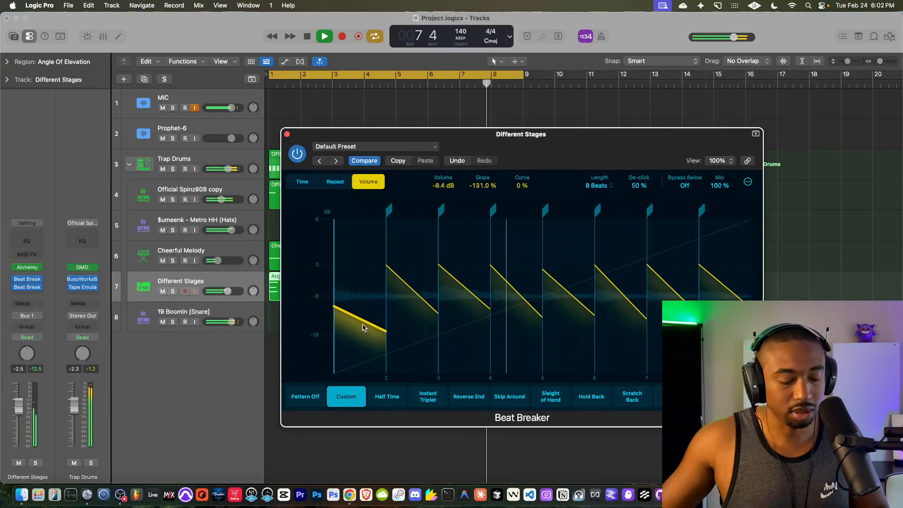
{"action": "key", "text": "super+z"}
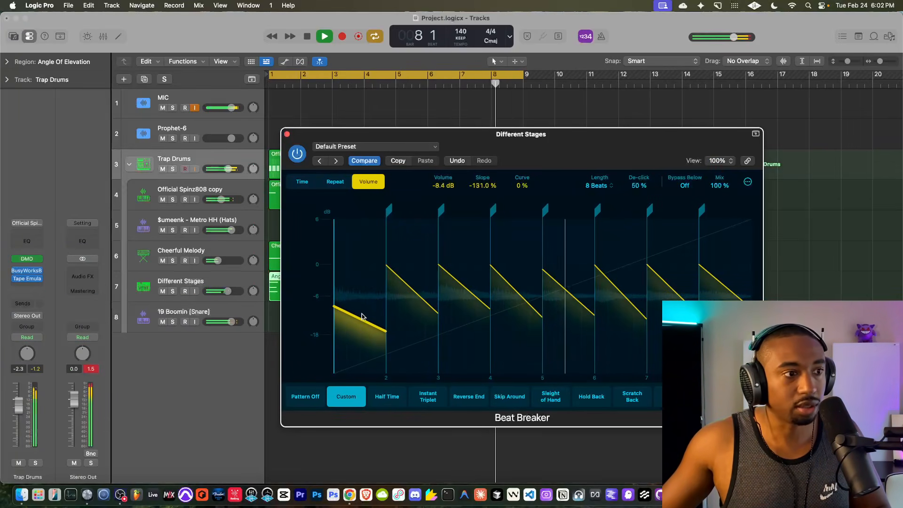
{"action": "left_click", "coordinate": [89, 6]}
{"action": "left_click_drag", "start_coordinate": [384, 331], "coordinate": [351, 282]}
{"action": "key", "text": "space"}
Step: Steepen the falling volume slopes of the remaining Beat Breaker slices, with the last one at -437.5 %, and close the plug-in
{"action": "left_click_drag", "start_coordinate": [417, 292], "coordinate": [316, 290]}
{"action": "key", "text": "space"}
{"action": "left_click_drag", "start_coordinate": [469, 307], "coordinate": [414, 298]}
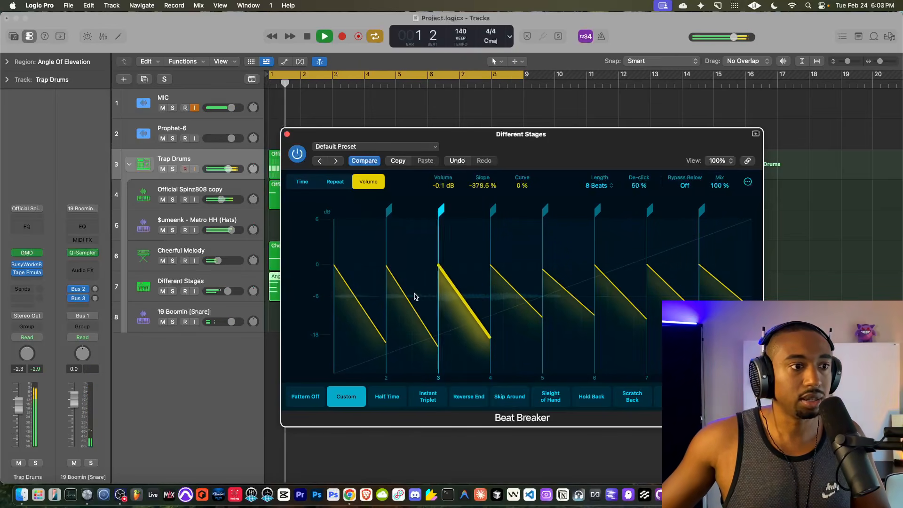
{"action": "left_click_drag", "start_coordinate": [509, 298], "coordinate": [470, 302]}
{"action": "left_click_drag", "start_coordinate": [573, 303], "coordinate": [528, 297]}
{"action": "left_click_drag", "start_coordinate": [621, 304], "coordinate": [591, 309]}
{"action": "left_click_drag", "start_coordinate": [672, 301], "coordinate": [632, 303]}
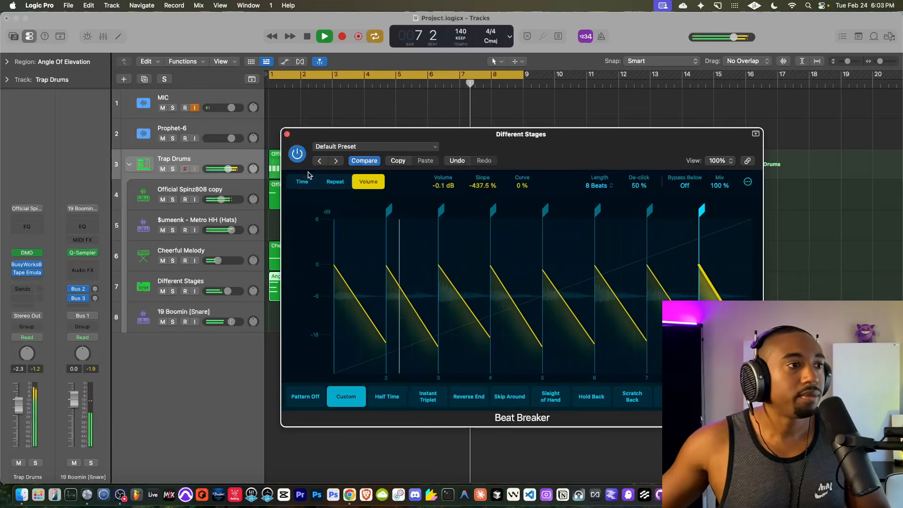
{"action": "left_click", "coordinate": [287, 134]}
Step: Add a Sample Delay to the Different Stages track, set its linked left and right delays to 661 samples and close it
{"action": "left_click", "coordinate": [141, 285]}
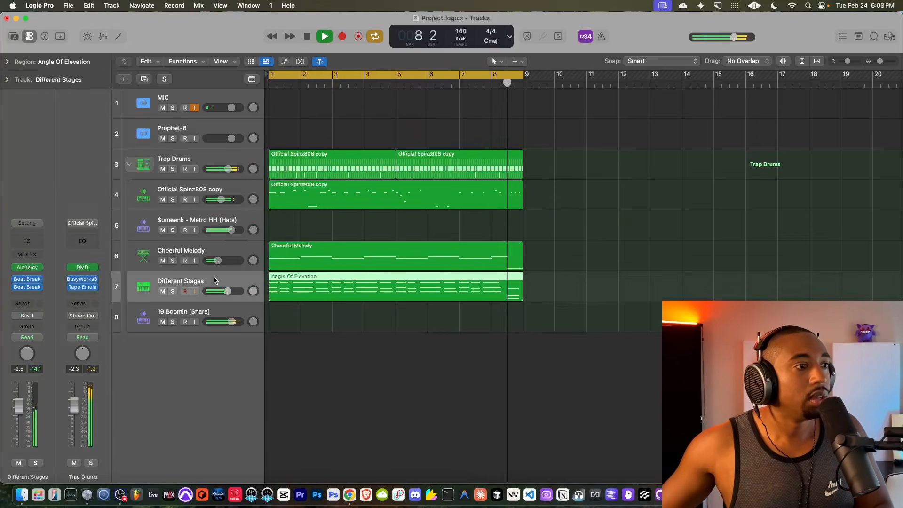
{"action": "left_click", "coordinate": [38, 282]}
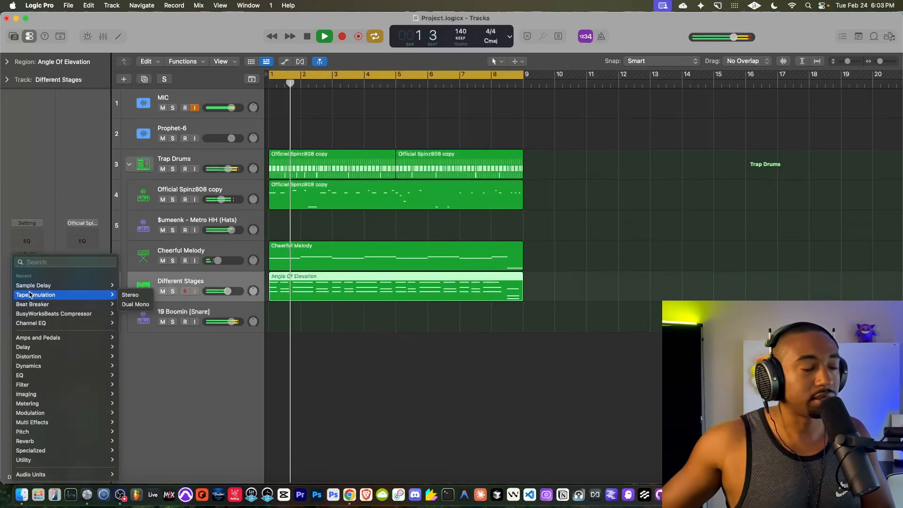
{"action": "left_click", "coordinate": [33, 285]}
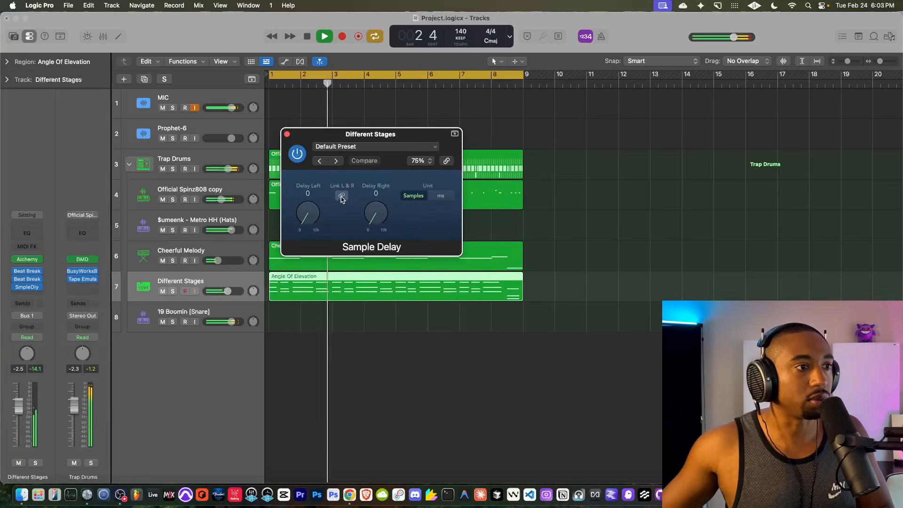
{"action": "left_click_drag", "start_coordinate": [376, 220], "coordinate": [374, 215]}
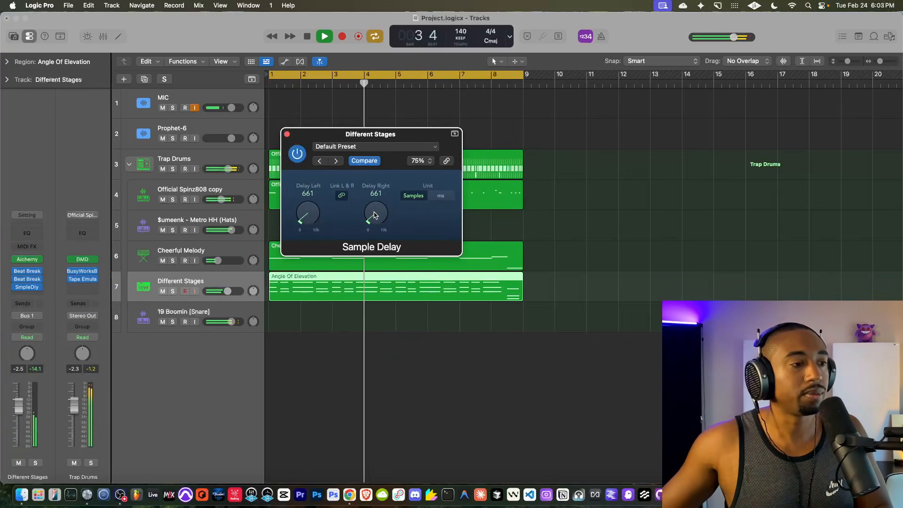
{"action": "left_click", "coordinate": [287, 134]}
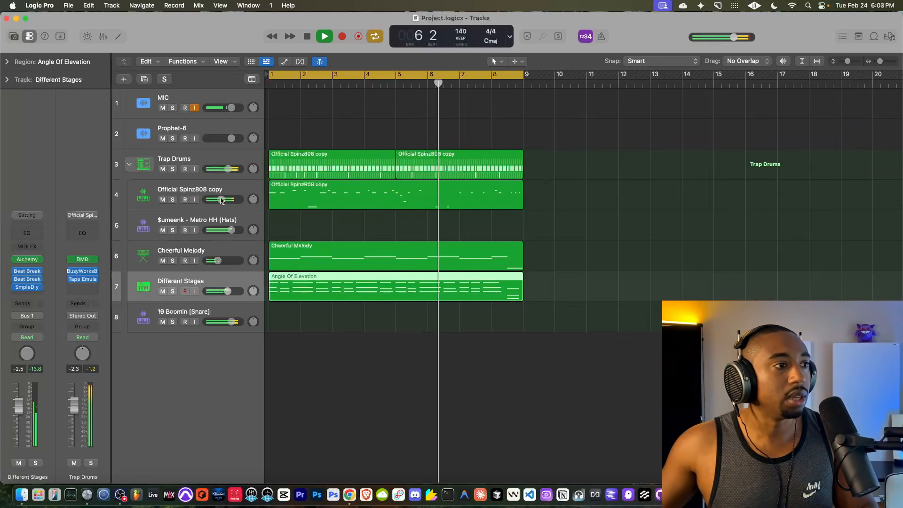
Step: Raise the Official Spinz808 copy track's volume slightly and set the Trap Drums track's volume to 0 dB
{"action": "left_click_drag", "start_coordinate": [221, 200], "coordinate": [226, 200]}
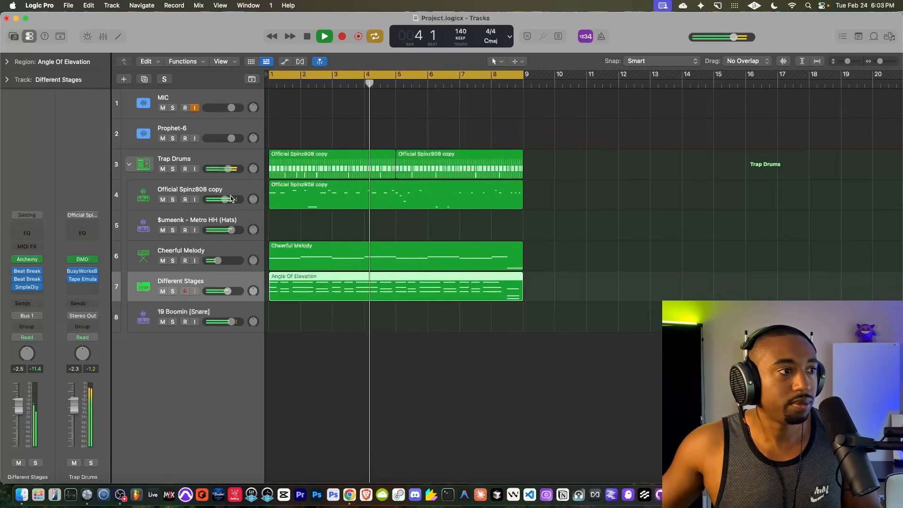
{"action": "left_click_drag", "start_coordinate": [226, 200], "coordinate": [225, 201]}
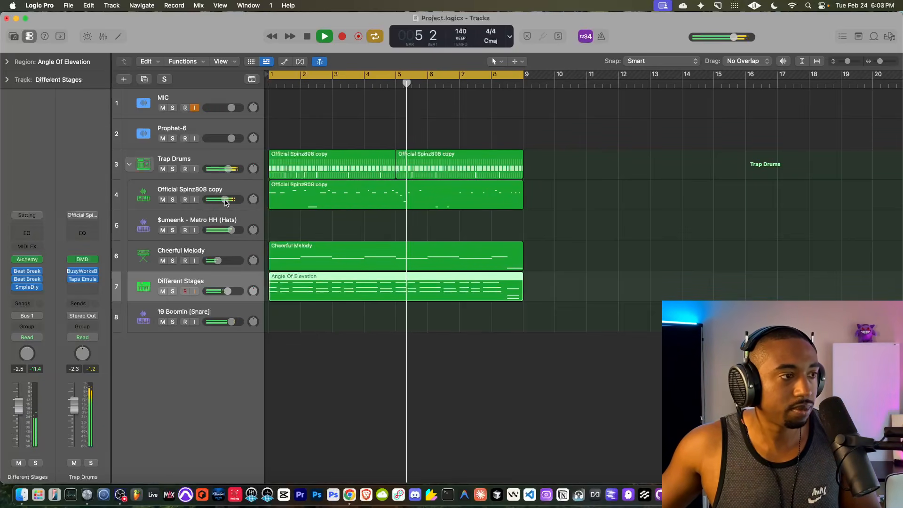
{"action": "left_click", "coordinate": [229, 168]}
{"action": "double_click", "coordinate": [229, 168]}
{"action": "type", "text": "0"}
{"action": "key", "text": "Return"}
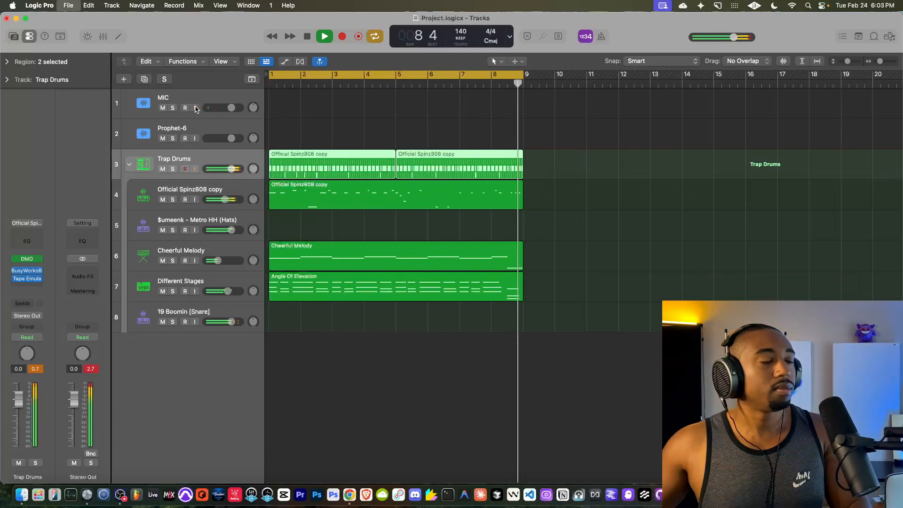
Step: Lower the Official Spinz808 copy volume slightly, the 19 Boomin [Snare] volume to -4.4 dB and the Metro HH (Hats) volume to -4.2 dB
{"action": "left_click_drag", "start_coordinate": [225, 199], "coordinate": [221, 199]}
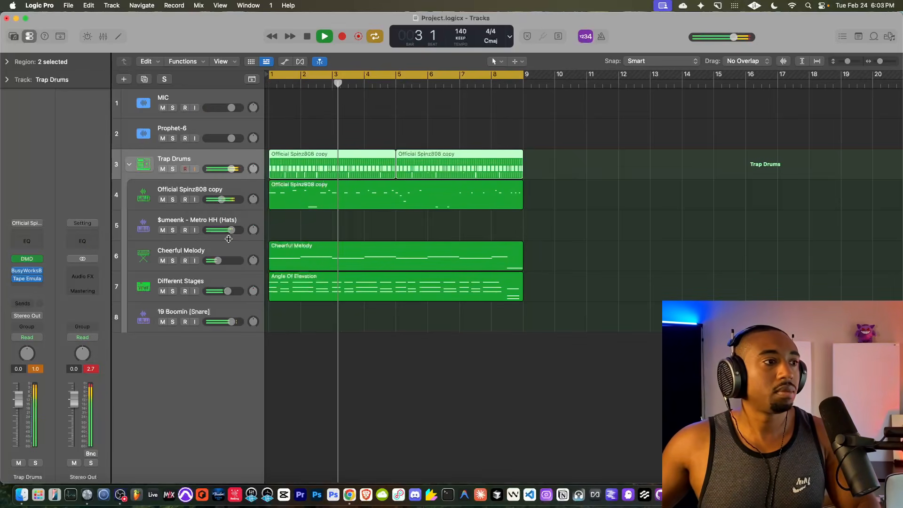
{"action": "left_click_drag", "start_coordinate": [231, 322], "coordinate": [209, 322]}
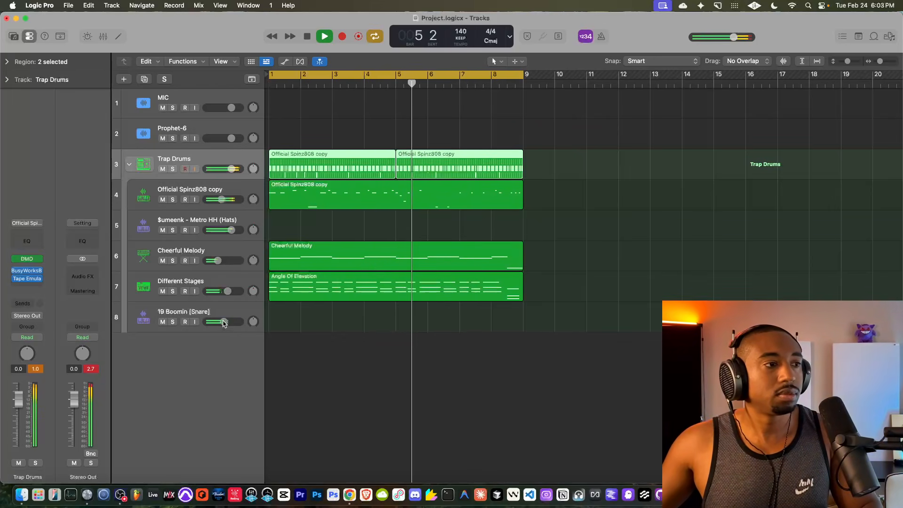
{"action": "left_click", "coordinate": [225, 329]}
{"action": "left_click_drag", "start_coordinate": [226, 322], "coordinate": [229, 326]}
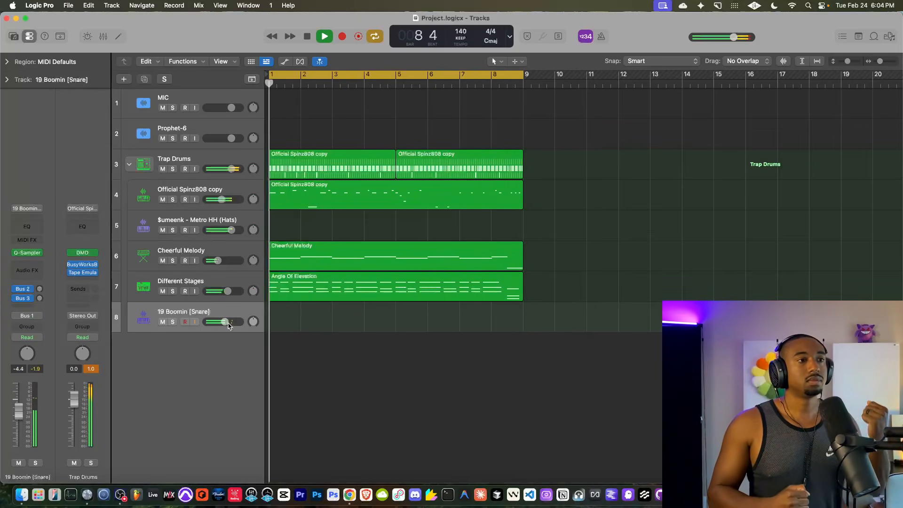
{"action": "left_click_drag", "start_coordinate": [231, 230], "coordinate": [225, 230]}
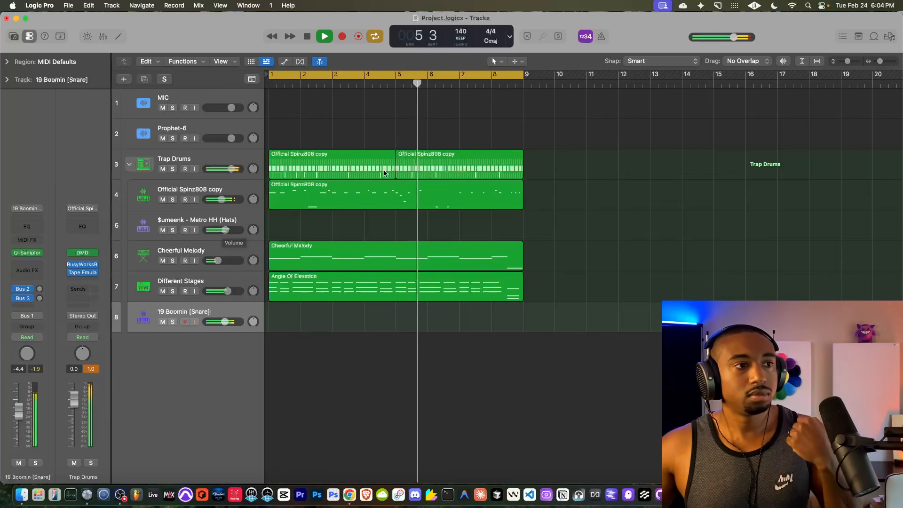
Step: Examine the expanded $umeenk hi-hat row of the second Trap Drums pattern in the Step Sequencer and close the editor
{"action": "left_click", "coordinate": [408, 173]}
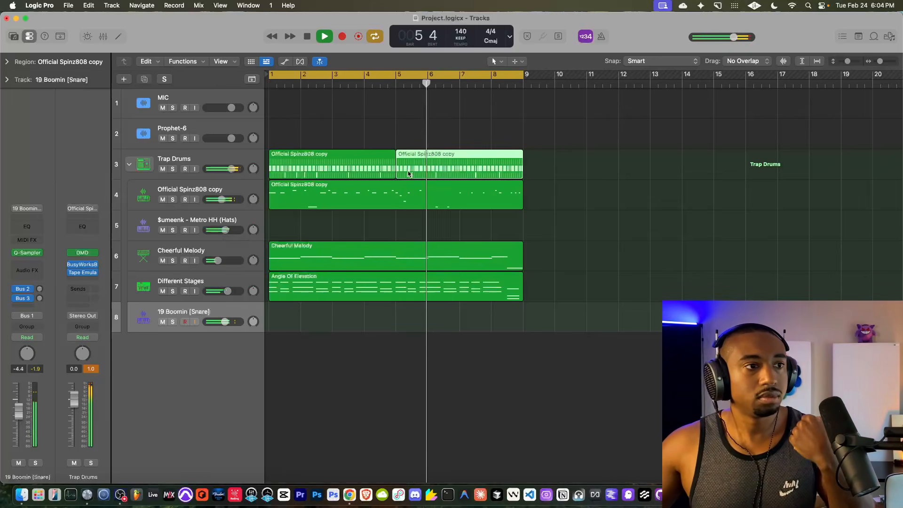
{"action": "left_click", "coordinate": [194, 107]}
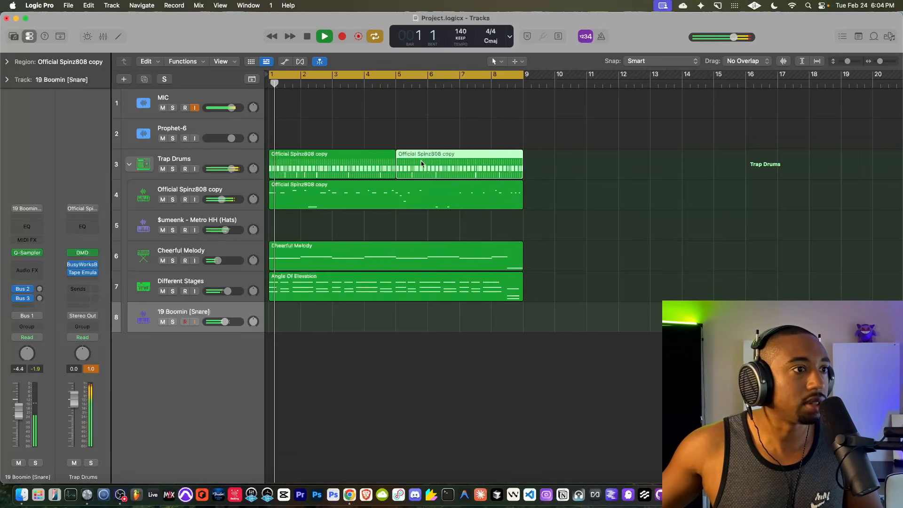
{"action": "key", "text": "e"}
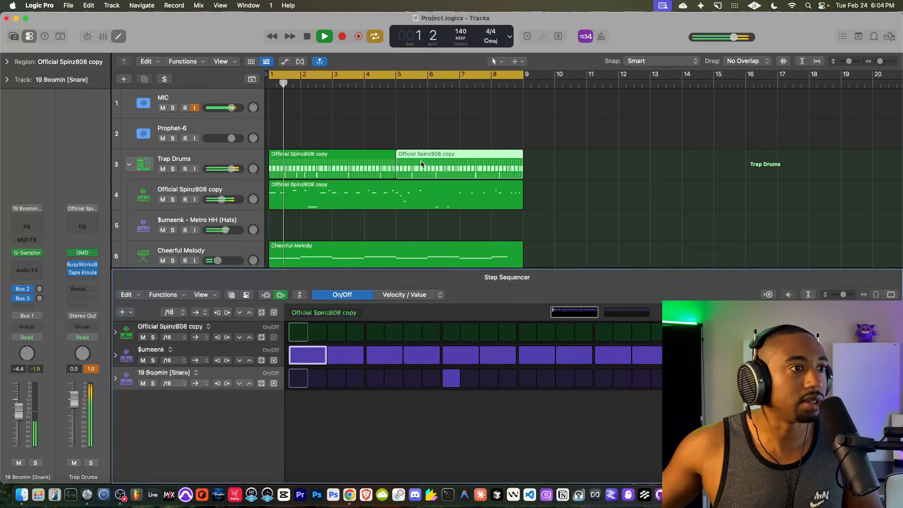
{"action": "left_click", "coordinate": [115, 355]}
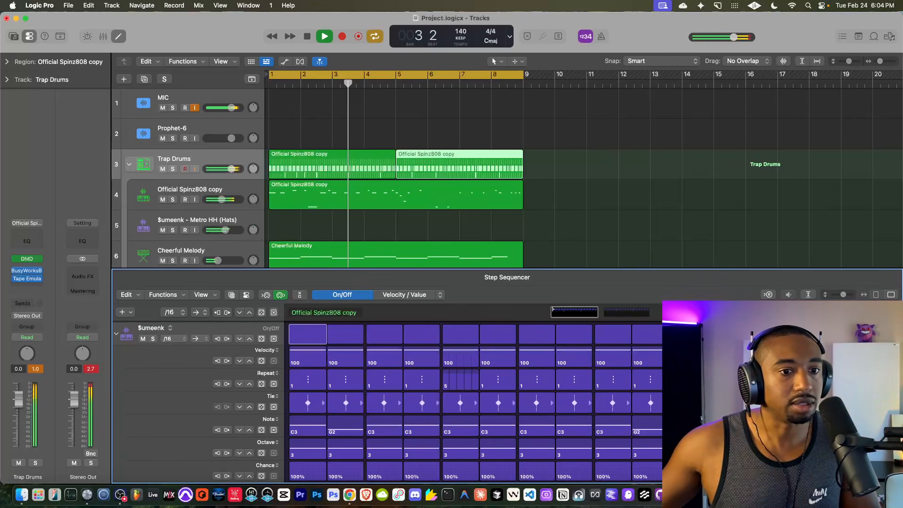
{"action": "left_click", "coordinate": [258, 374]}
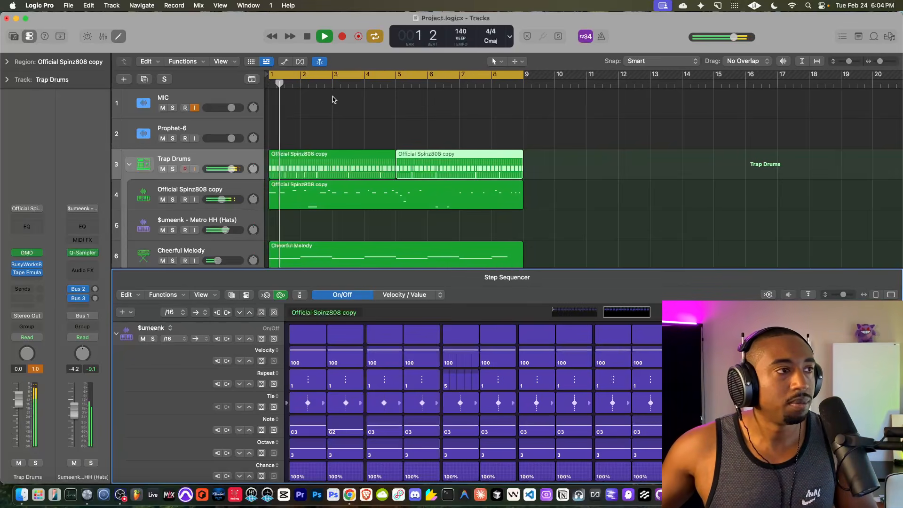
{"action": "left_click", "coordinate": [119, 36]}
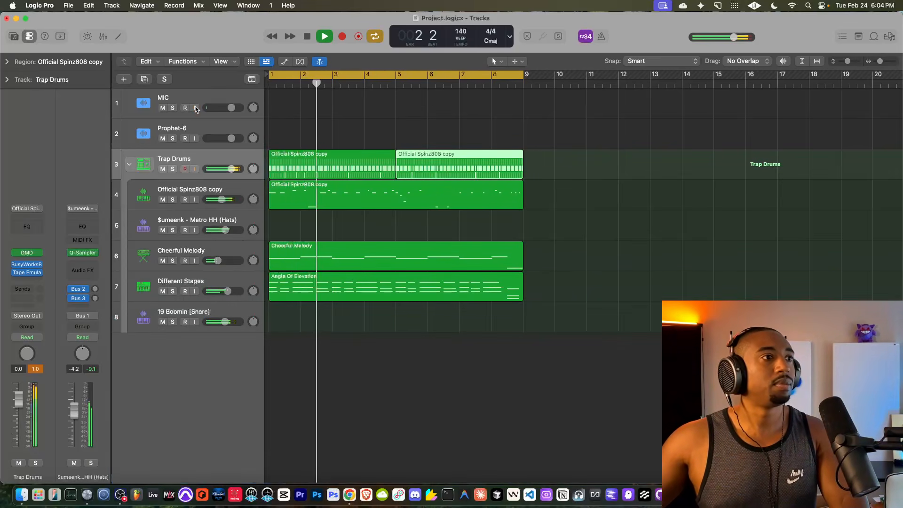
Step: Repeat all regions from bars 1 to 9 once and extend the cycle range to bar 17
{"action": "key", "text": "space"}
{"action": "left_click", "coordinate": [194, 107]}
{"action": "left_click_drag", "start_coordinate": [560, 149], "coordinate": [244, 309]}
{"action": "key", "text": "super+r"}
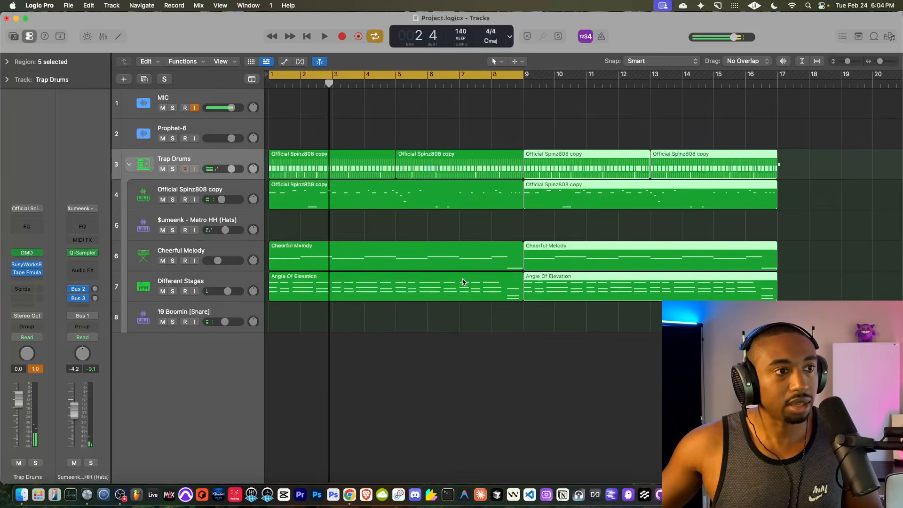
{"action": "left_click_drag", "start_coordinate": [523, 78], "coordinate": [776, 77]}
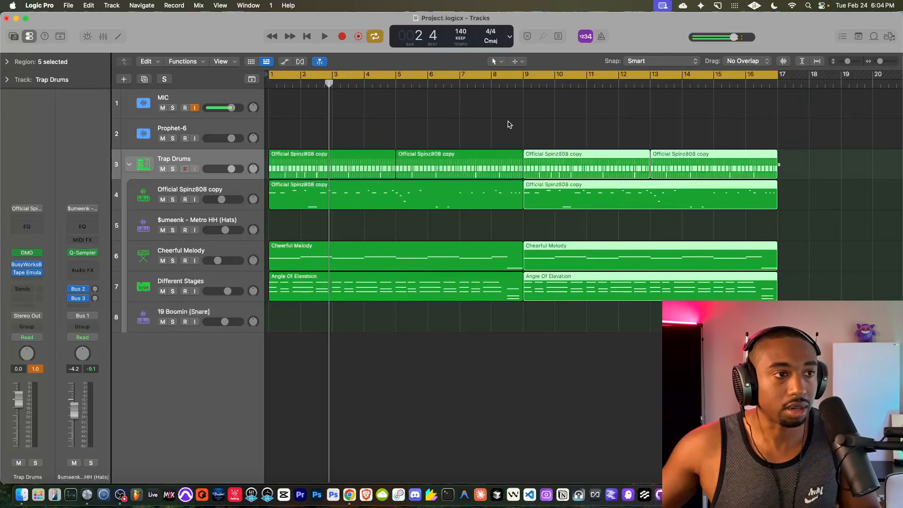
Step: Delete the Official Spinz808 copy track's region in bars 1 to 9 and play back the opening section
{"action": "key", "text": "super+Left"}
{"action": "left_click", "coordinate": [377, 195]}
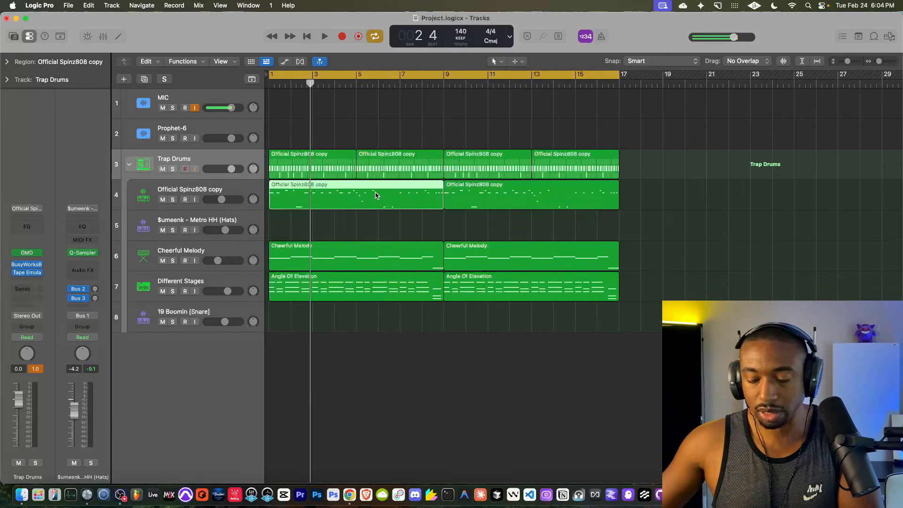
{"action": "key", "text": "Delete"}
{"action": "key", "text": "space"}
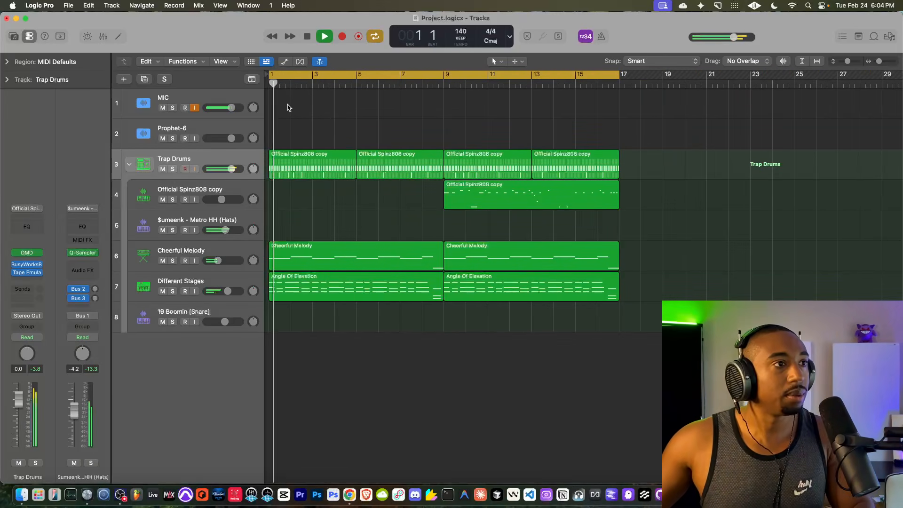
{"action": "key", "text": "space"}
{"action": "left_click", "coordinate": [195, 108]}
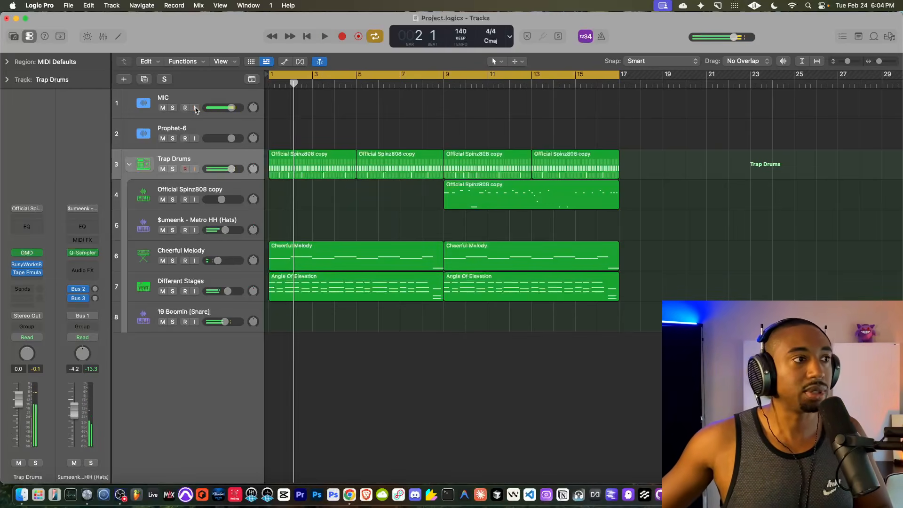
{"action": "key", "text": "space"}
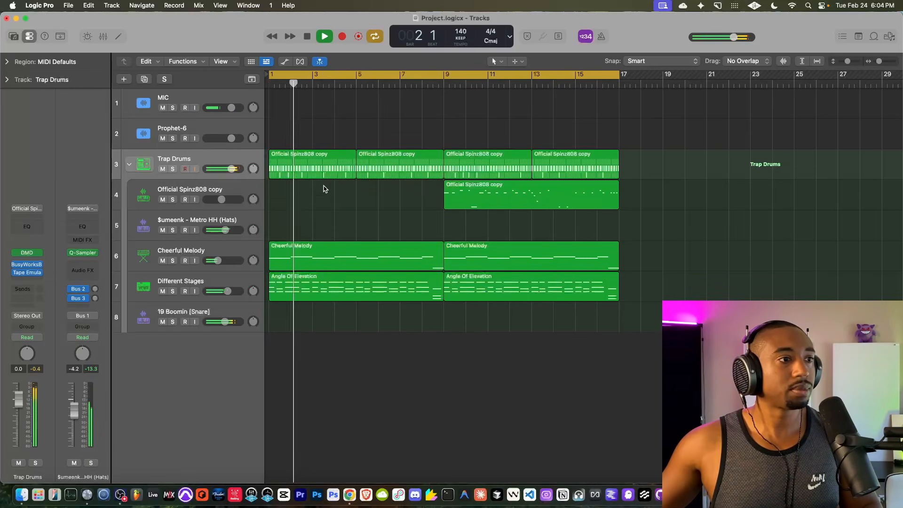
{"action": "key", "text": "space"}
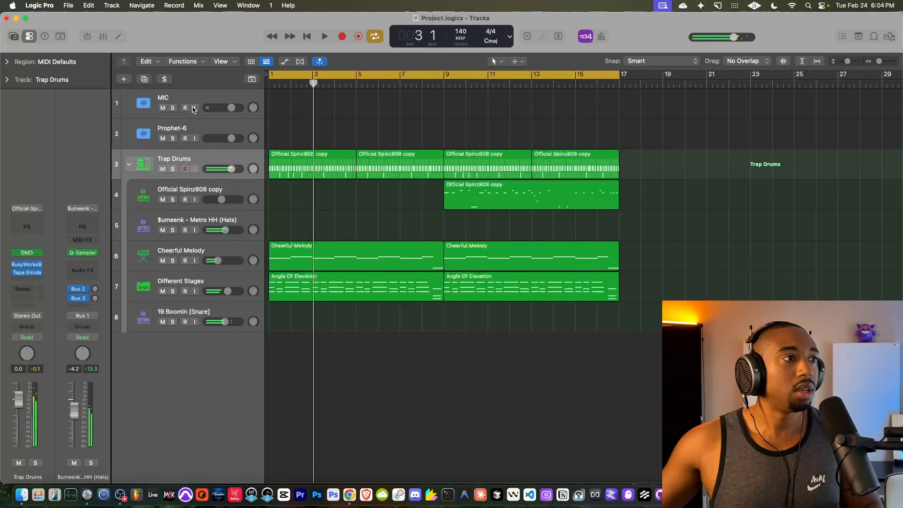
{"action": "left_click_drag", "start_coordinate": [357, 160], "coordinate": [309, 176]}
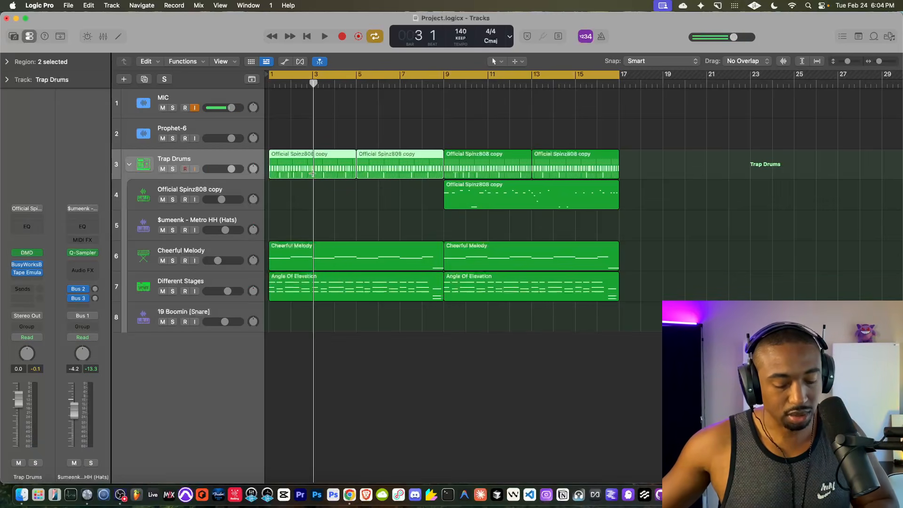
{"action": "right_click", "coordinate": [348, 178]}
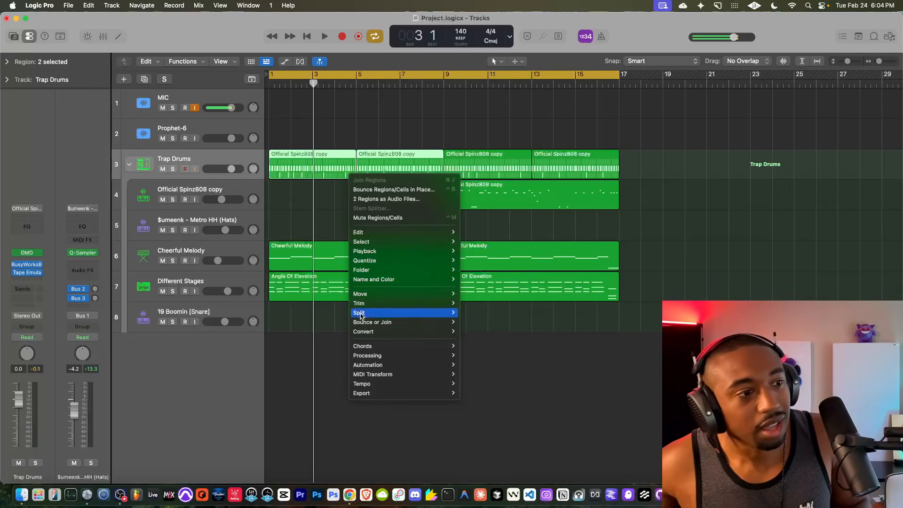
{"action": "mouse_move", "coordinate": [369, 324]}
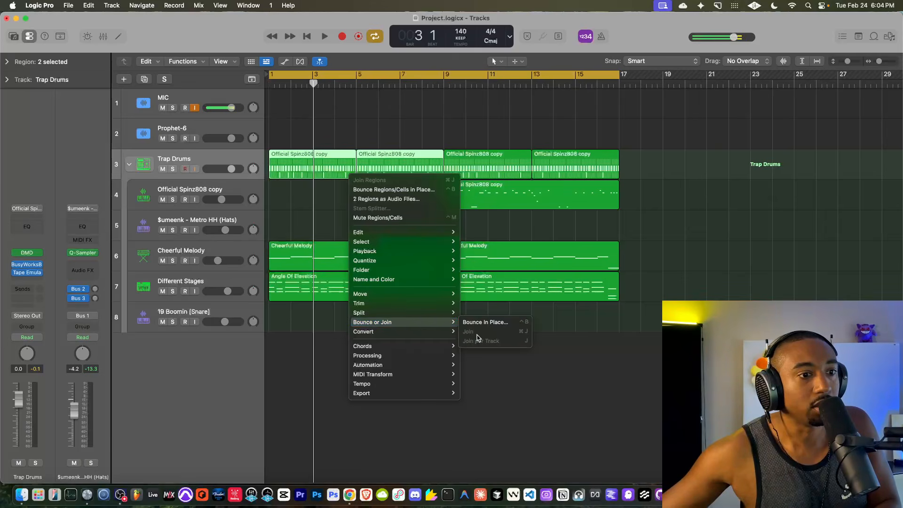
{"action": "left_click", "coordinate": [383, 162]}
{"action": "left_click", "coordinate": [401, 148]}
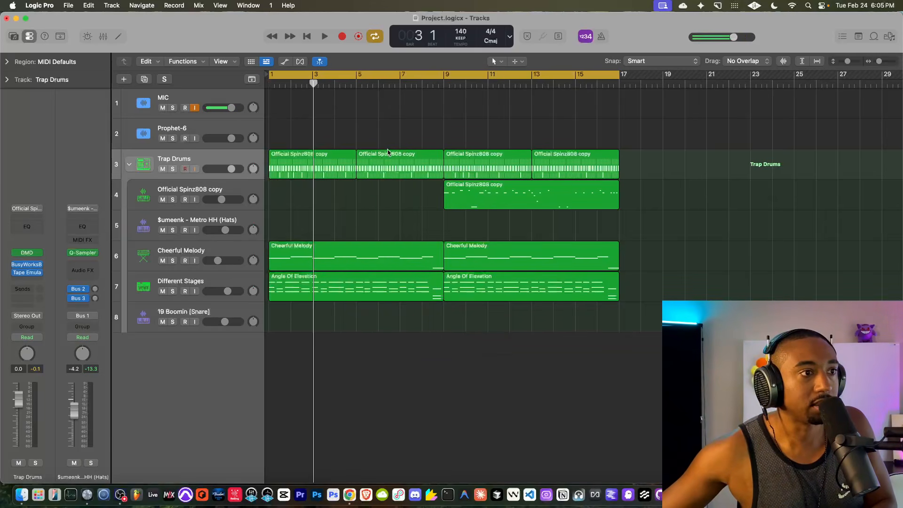
{"action": "left_click_drag", "start_coordinate": [414, 148], "coordinate": [333, 157]}
{"action": "right_click", "coordinate": [334, 158]}
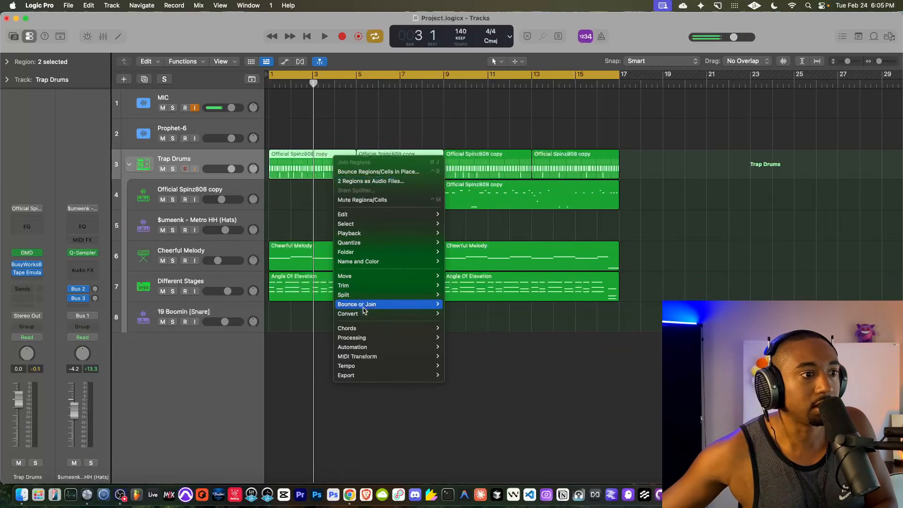
{"action": "left_click", "coordinate": [484, 365]}
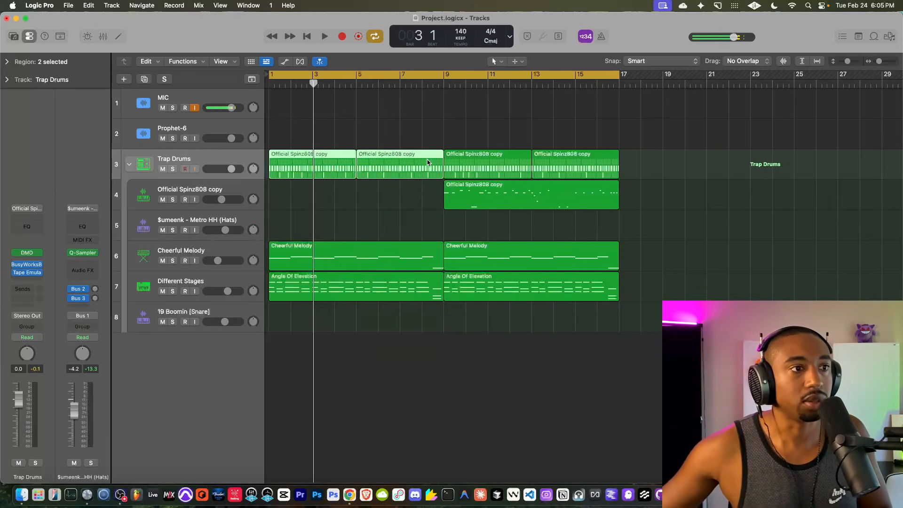
{"action": "left_click_drag", "start_coordinate": [316, 159], "coordinate": [312, 159]}
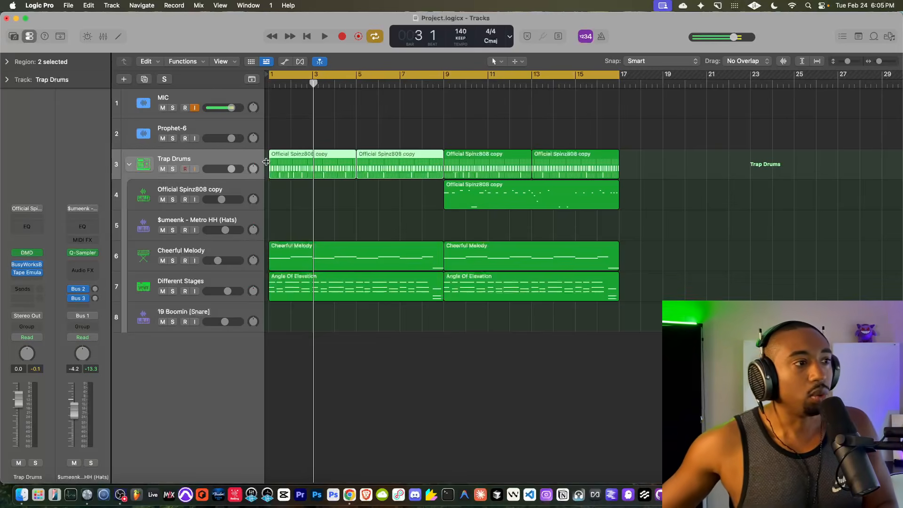
{"action": "right_click", "coordinate": [391, 167]}
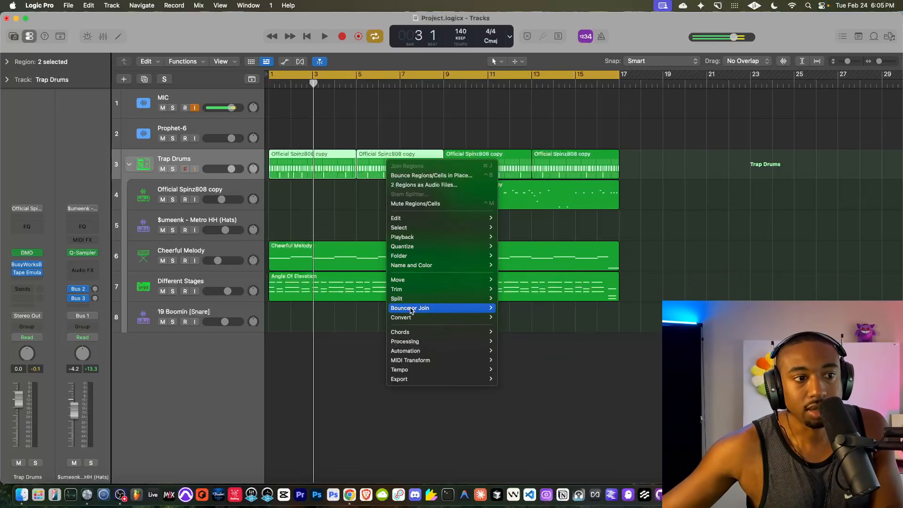
{"action": "left_click", "coordinate": [494, 314]}
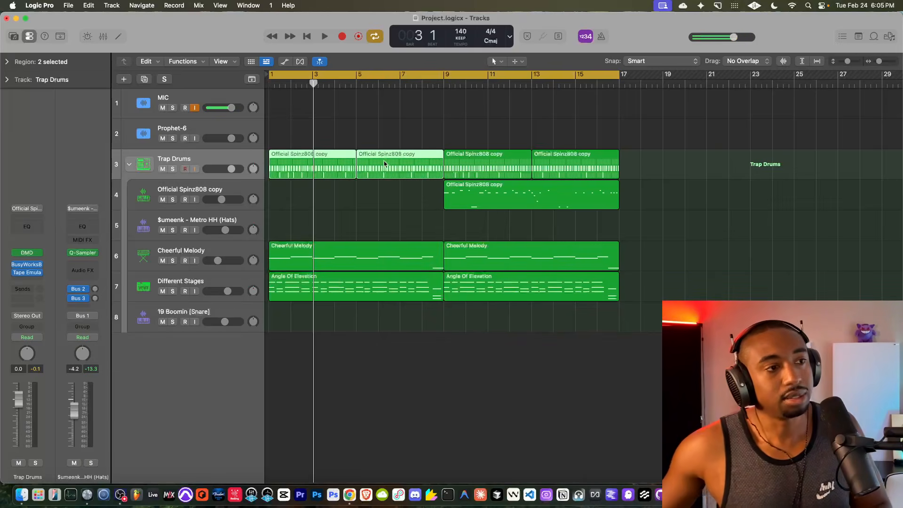
{"action": "left_click", "coordinate": [365, 211]}
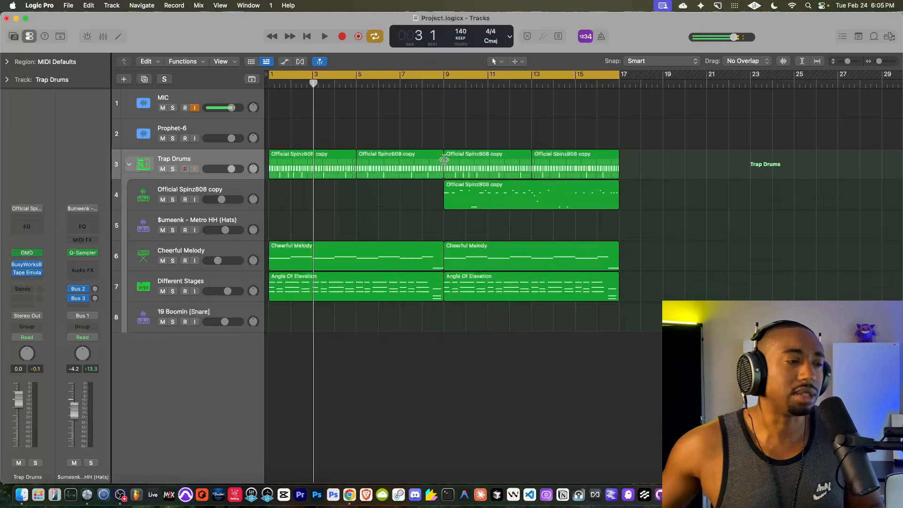
{"action": "key", "text": "space"}
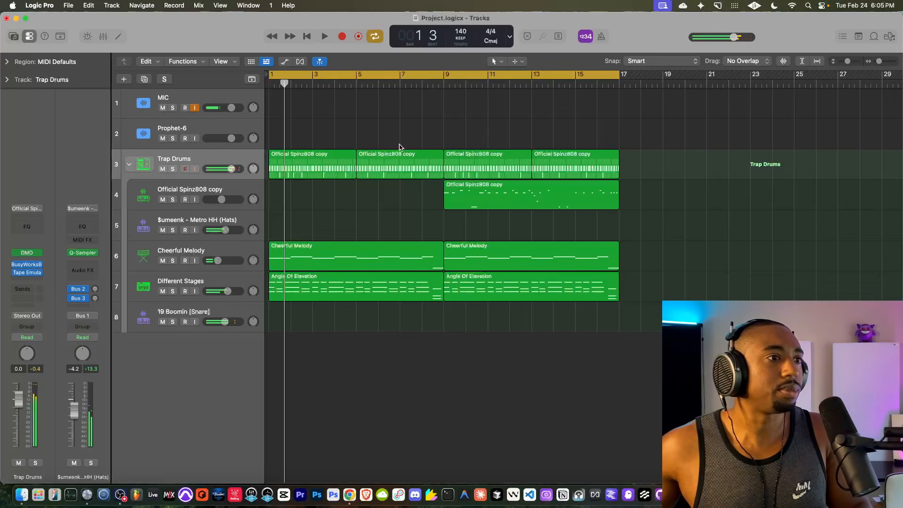
{"action": "left_click_drag", "start_coordinate": [399, 147], "coordinate": [324, 161]}
{"action": "key", "text": "space"}
{"action": "left_click", "coordinate": [194, 108]}
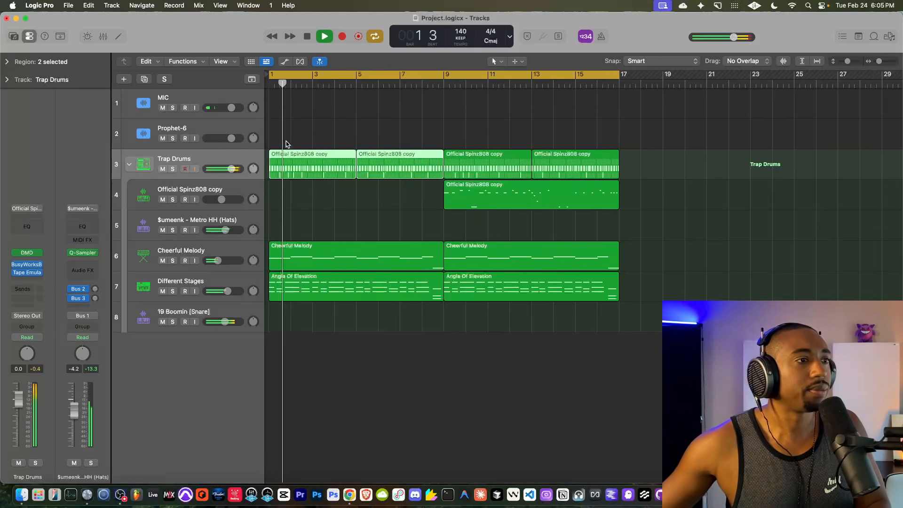
{"action": "right_click", "coordinate": [293, 159]}
{"action": "mouse_move", "coordinate": [333, 307]}
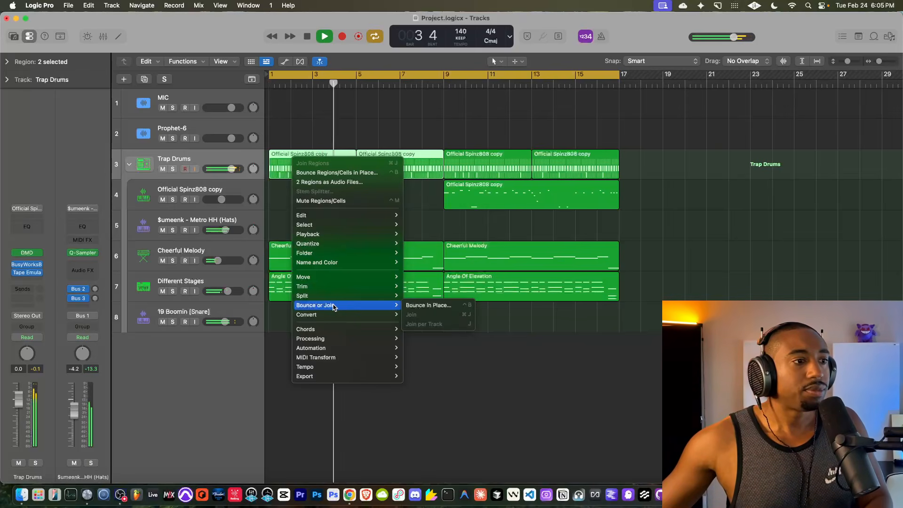
{"action": "left_click", "coordinate": [453, 382]}
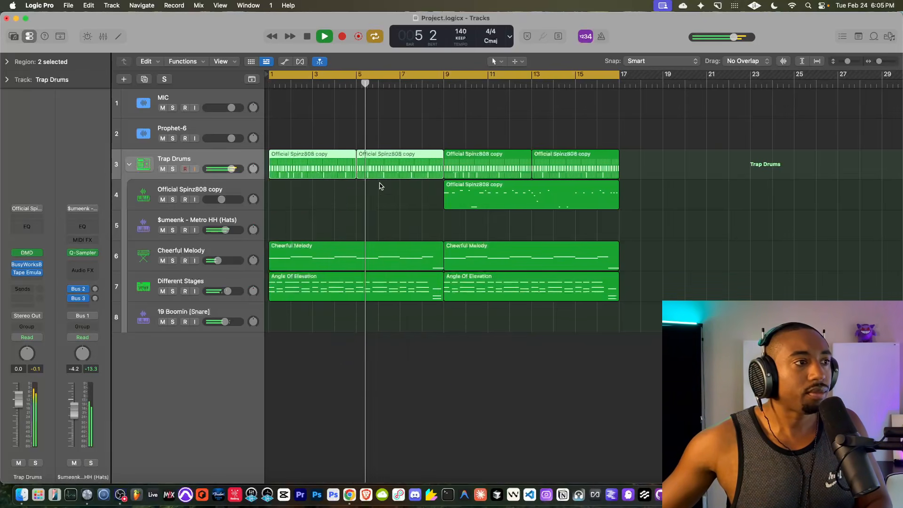
{"action": "left_click", "coordinate": [335, 200]}
{"action": "key", "text": "space"}
Step: Remove the 19 Boomin [Snare] hits from the second page of the first two Trap Drums patterns in the Step Sequencer
{"action": "double_click", "coordinate": [292, 166]}
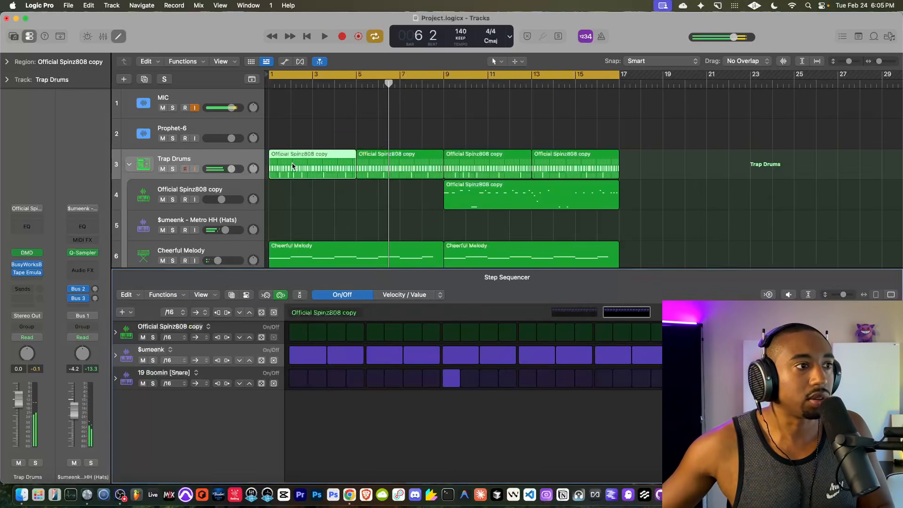
{"action": "left_click", "coordinate": [444, 378]}
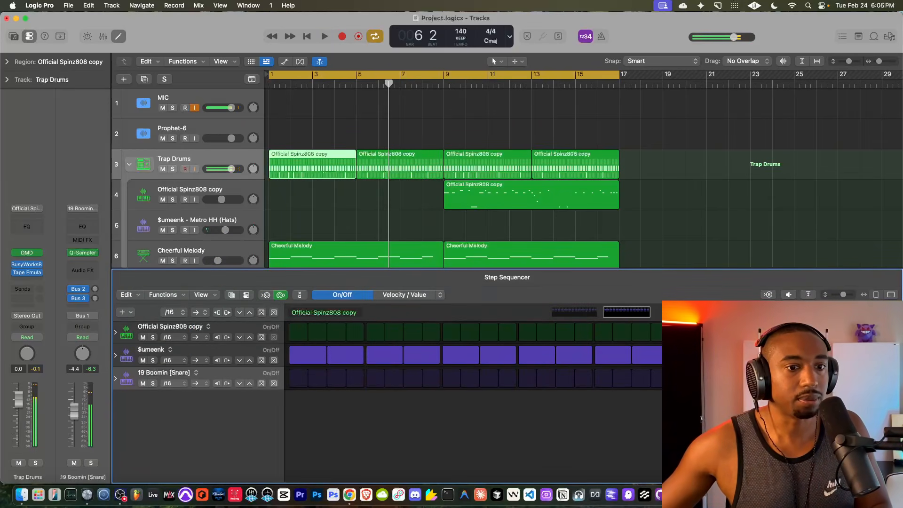
{"action": "left_click", "coordinate": [399, 167]}
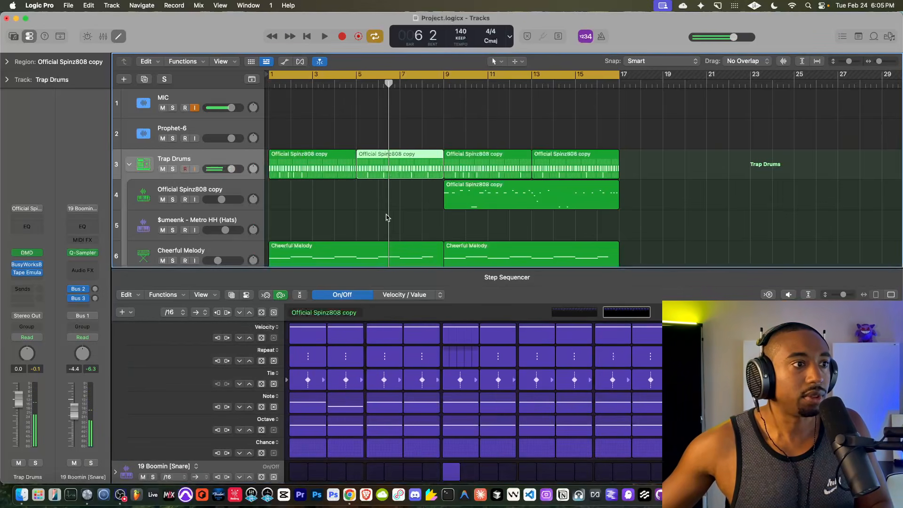
{"action": "scroll", "coordinate": [181, 325], "scroll_direction": "up", "scroll_amount": 3}
{"action": "left_click", "coordinate": [115, 356]}
{"action": "left_click", "coordinate": [451, 379]}
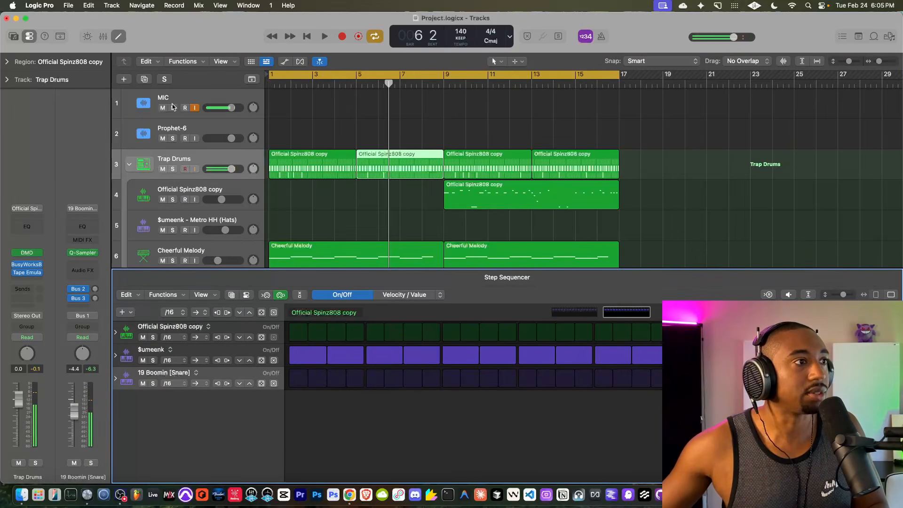
Step: Play back the opening and remove the 19 Boomin [Snare] hits from the first page of the second Trap Drums pattern
{"action": "left_click", "coordinate": [195, 108]}
{"action": "key", "text": "space"}
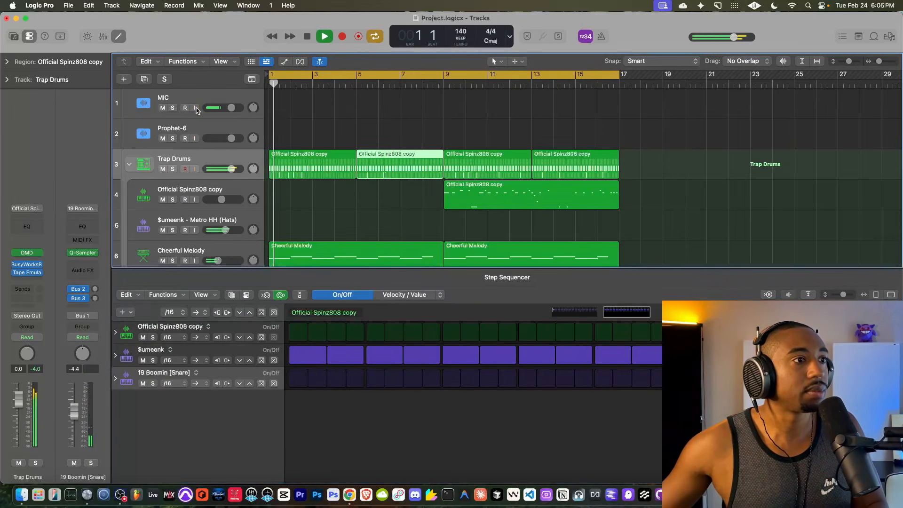
{"action": "left_click", "coordinate": [561, 312]}
{"action": "key", "text": "space"}
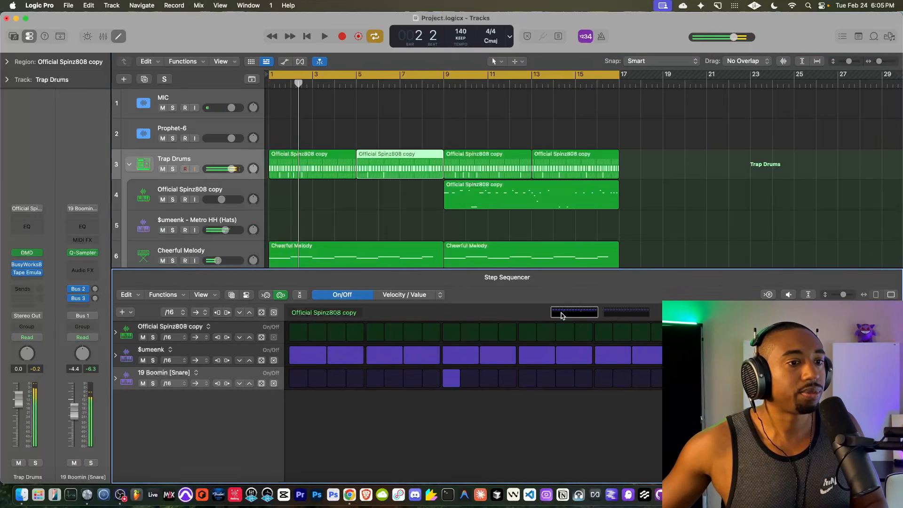
{"action": "left_click", "coordinate": [163, 169]}
{"action": "left_click", "coordinate": [458, 376]}
{"action": "left_click", "coordinate": [649, 312]}
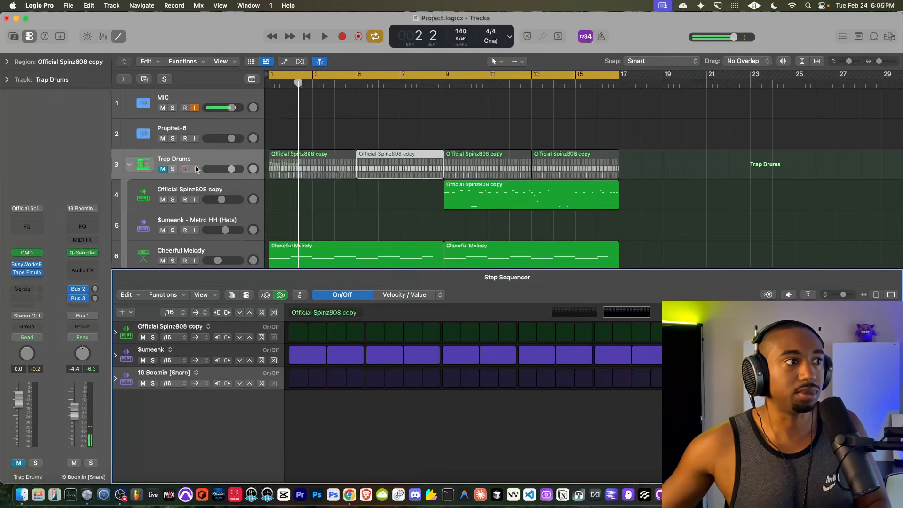
Step: Remove the 19 Boomin [Snare] hits from the first page of the first Trap Drums pattern, leaving the track unmuted
{"action": "left_click", "coordinate": [164, 169]}
{"action": "left_click", "coordinate": [273, 162]}
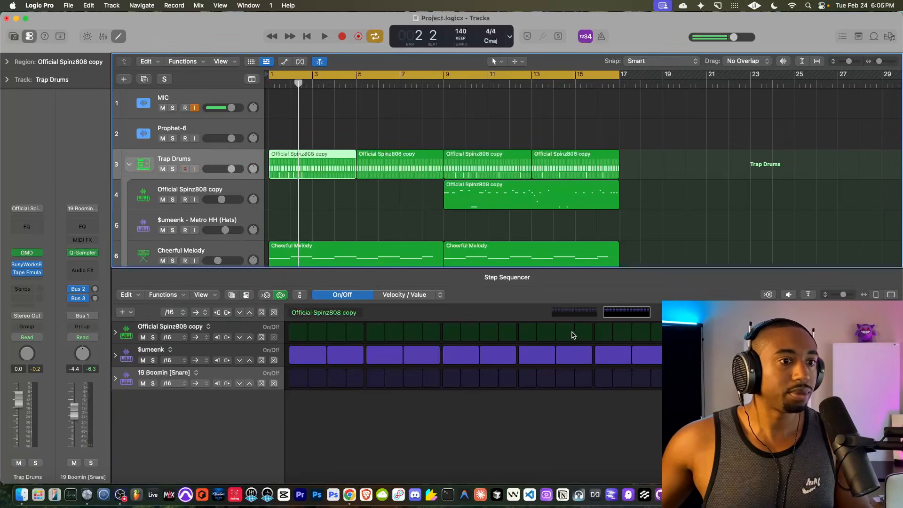
{"action": "left_click", "coordinate": [574, 312]}
{"action": "left_click", "coordinate": [446, 379]}
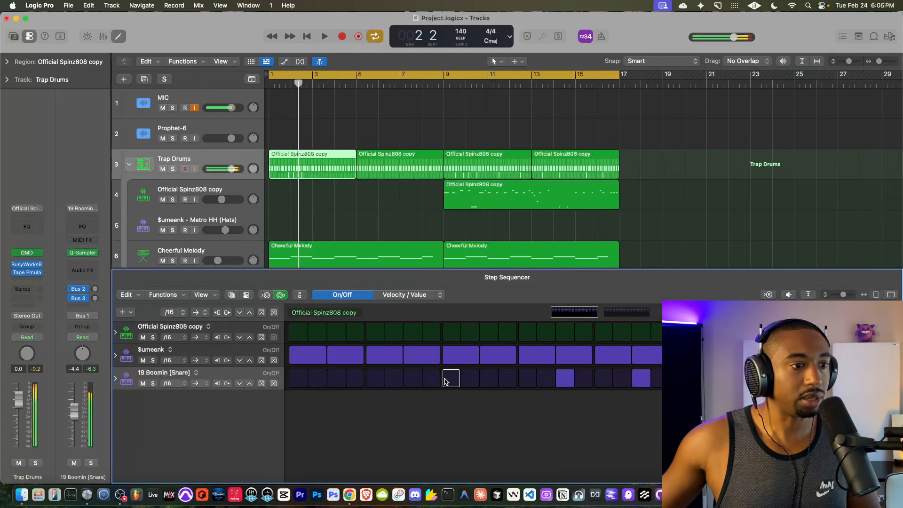
{"action": "left_click", "coordinate": [163, 169]}
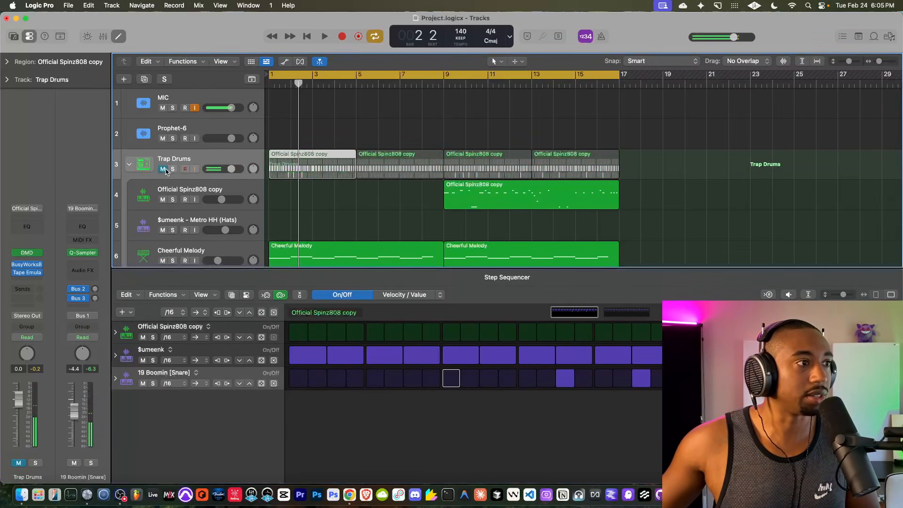
{"action": "left_click", "coordinate": [565, 379]}
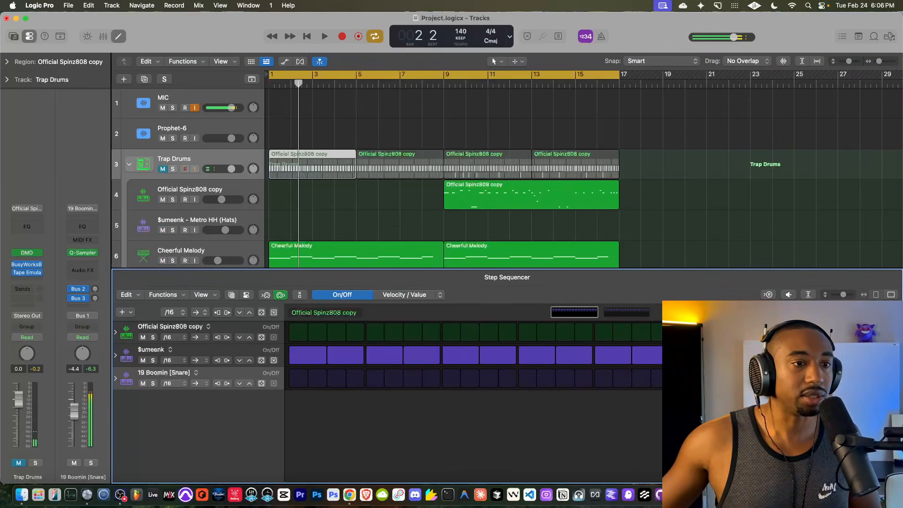
{"action": "left_click", "coordinate": [163, 169]}
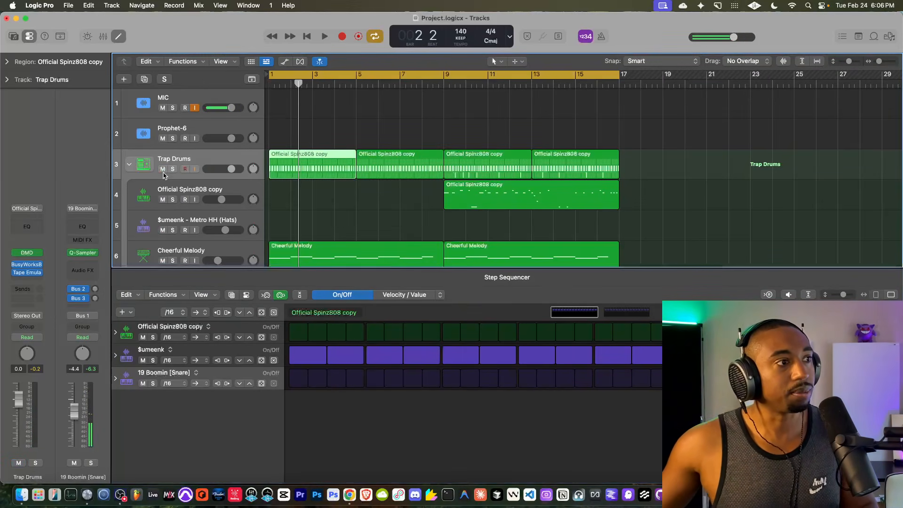
Step: Close the Step Sequencer during playback and lower the $umeenk - Metro HH (Hats) track volume slightly
{"action": "key", "text": "space"}
{"action": "left_click", "coordinate": [306, 216]}
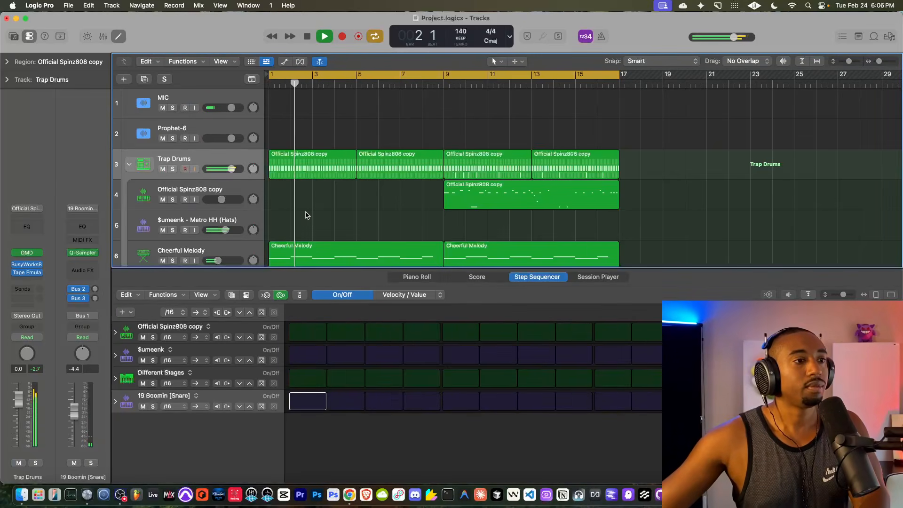
{"action": "left_click", "coordinate": [115, 40]}
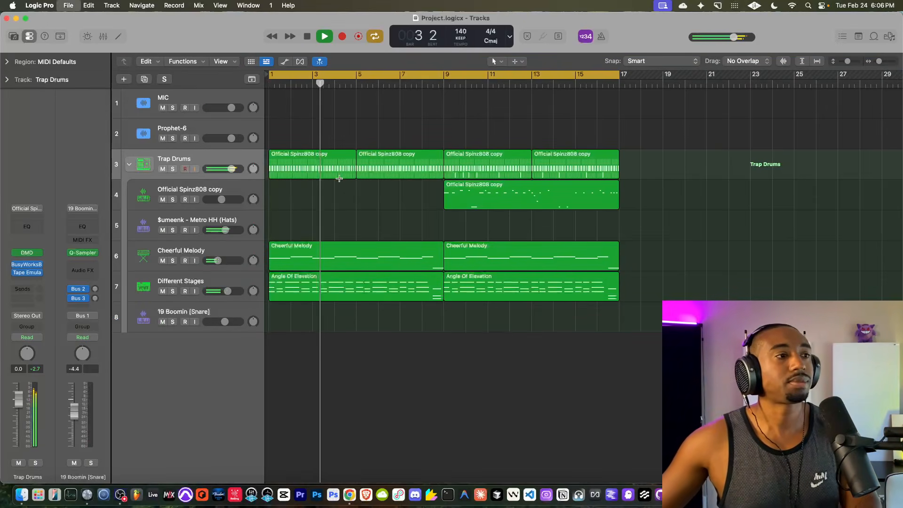
{"action": "left_click_drag", "start_coordinate": [216, 229], "coordinate": [209, 230]}
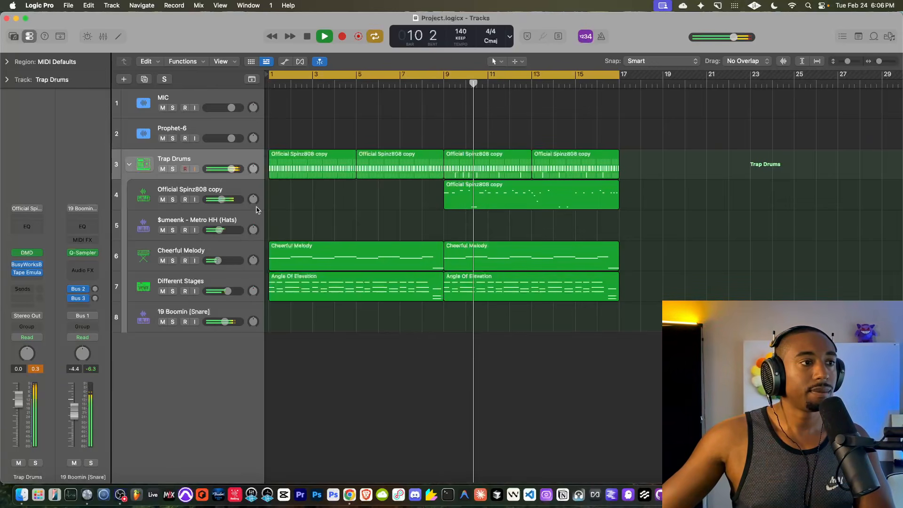
Step: Set the linked left and right Sample Delay on the Official Spinz808 copy track to 507 samples and close the plug-in
{"action": "left_click", "coordinate": [208, 184]}
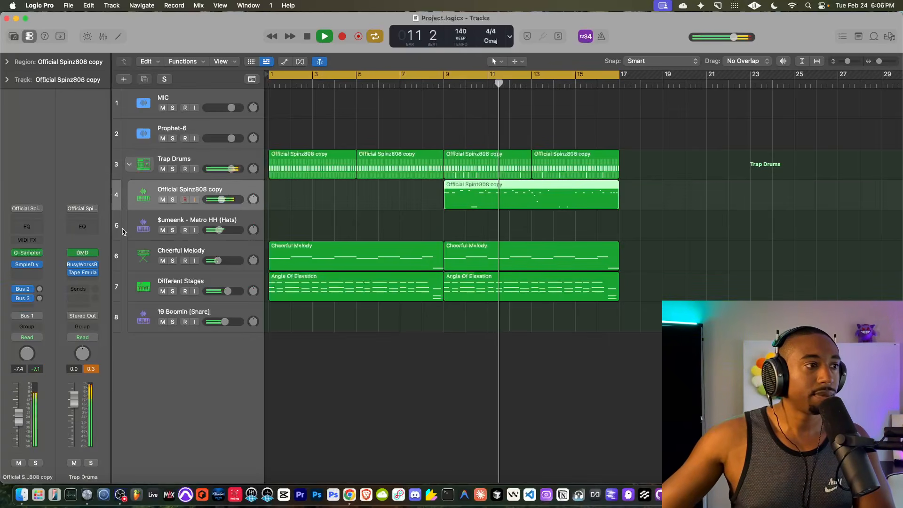
{"action": "left_click", "coordinate": [27, 265]}
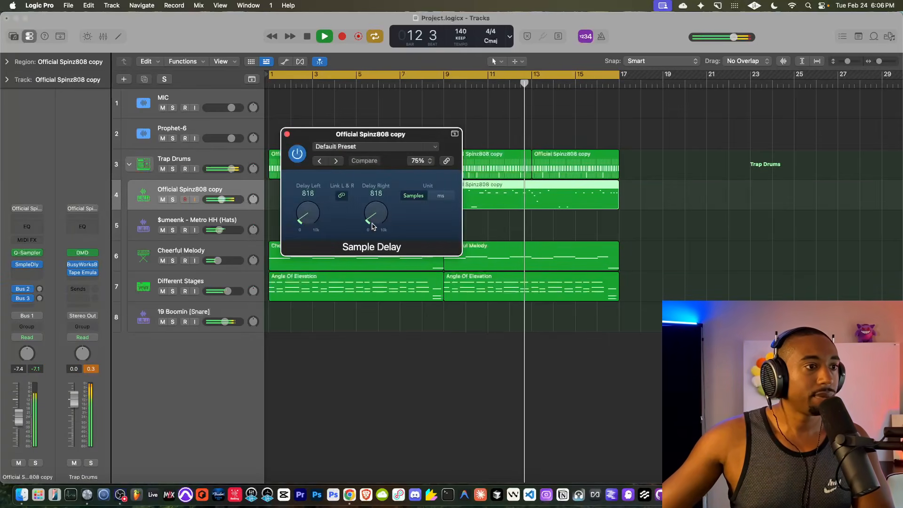
{"action": "left_click_drag", "start_coordinate": [372, 229], "coordinate": [372, 223]}
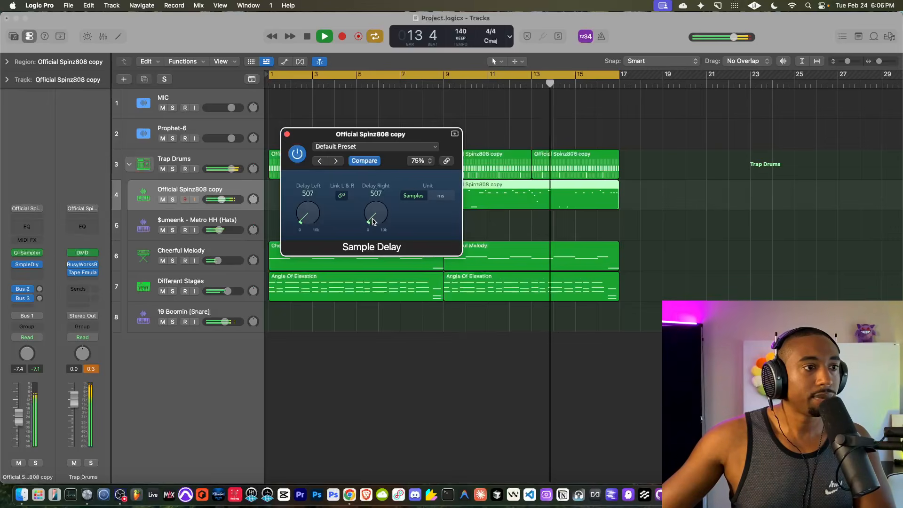
{"action": "left_click", "coordinate": [287, 134]}
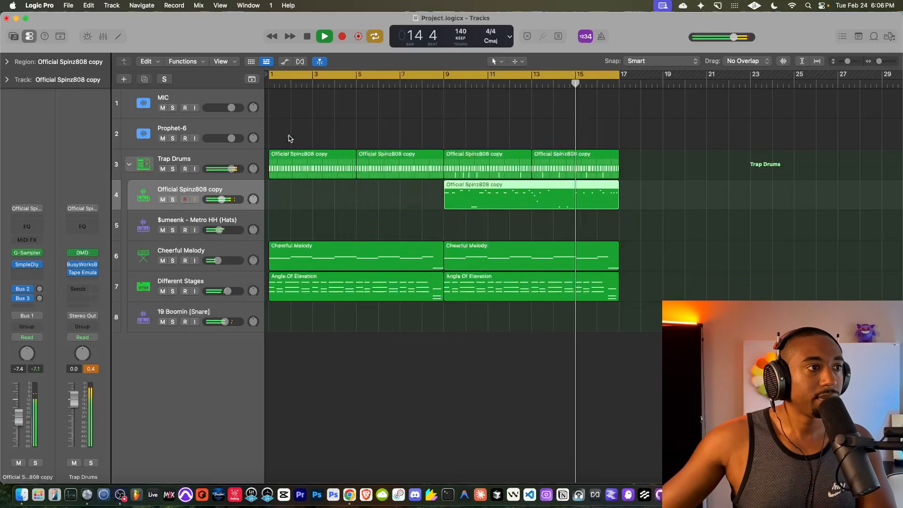
Step: Lower the Different Stages volume to -10.2 dB, the Cheerful Melody volume to -16.6 dB and the 19 Boomin [Snare] volume slightly
{"action": "left_click_drag", "start_coordinate": [227, 291], "coordinate": [220, 292]}
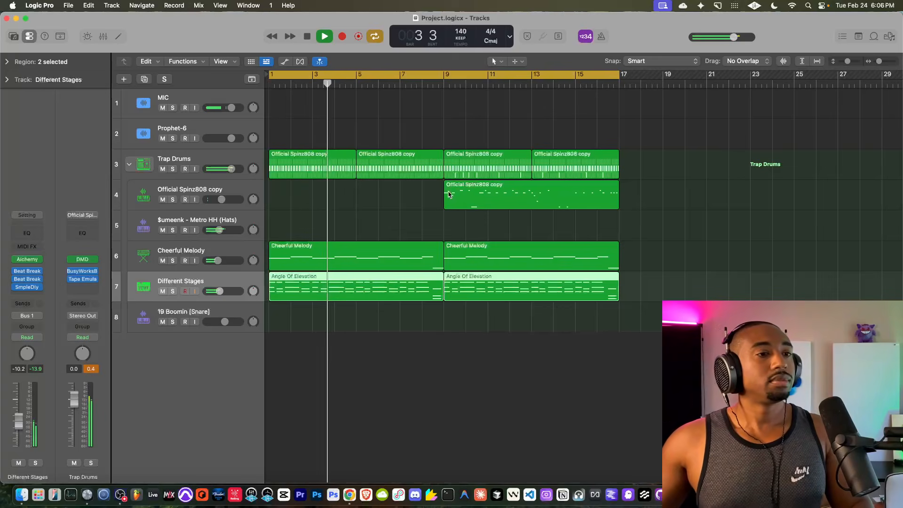
{"action": "left_click", "coordinate": [483, 198]}
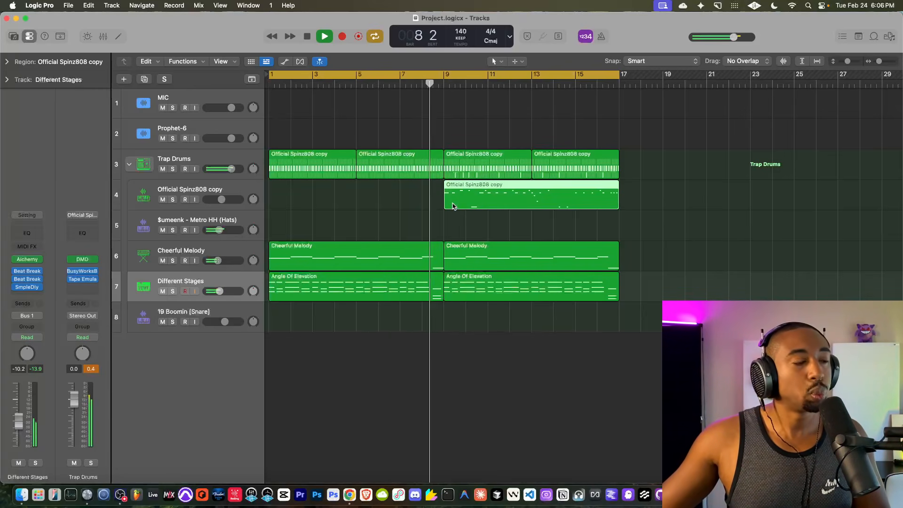
{"action": "left_click_drag", "start_coordinate": [217, 260], "coordinate": [215, 260]}
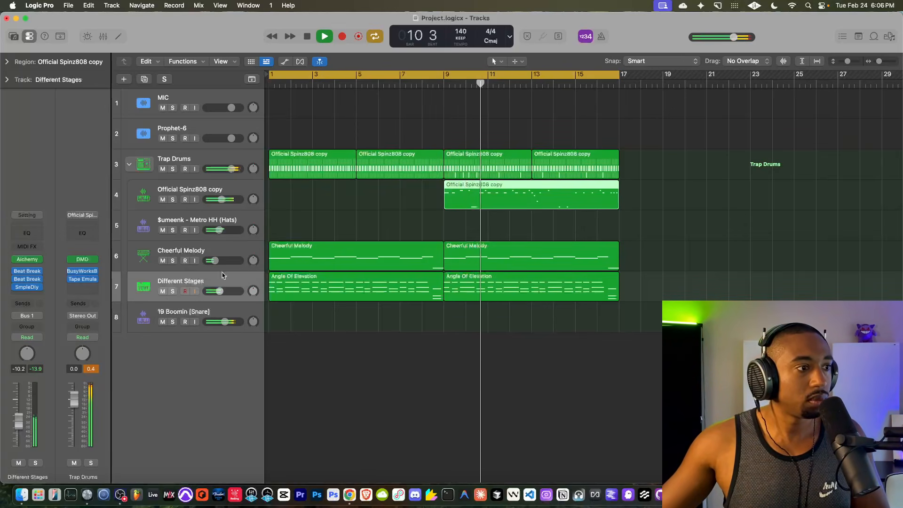
{"action": "left_click_drag", "start_coordinate": [225, 322], "coordinate": [221, 323]}
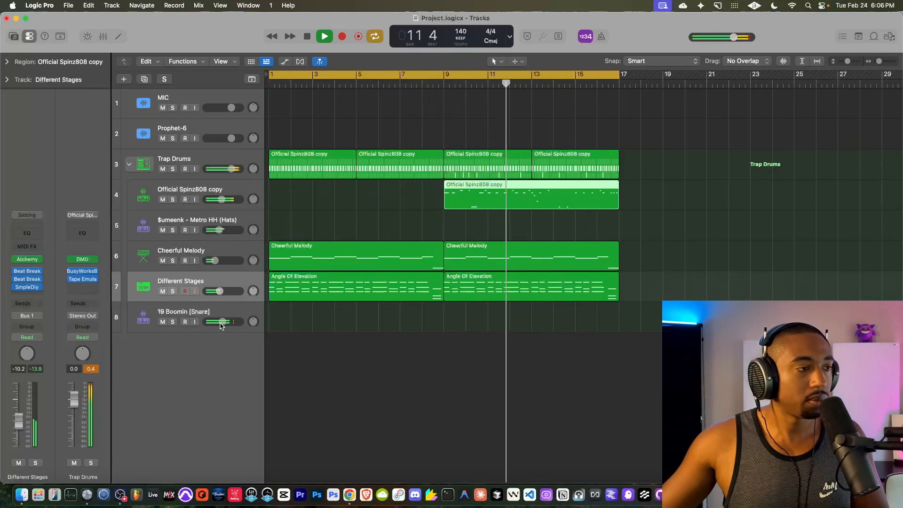
Step: Stop playback, turn on input monitoring for the MIC track and select the Cheerful Melody track
{"action": "left_click", "coordinate": [214, 193]}
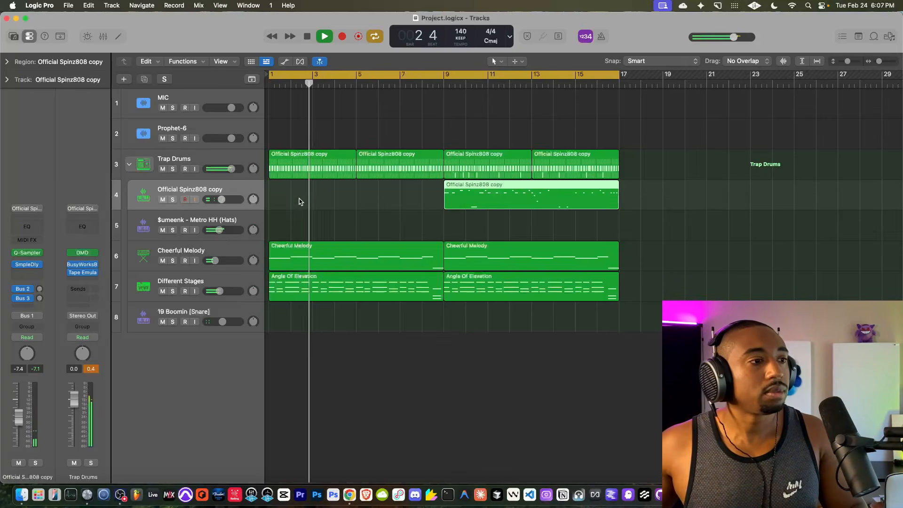
{"action": "left_click", "coordinate": [195, 109]}
{"action": "left_click", "coordinate": [206, 249]}
{"action": "key", "text": "space"}
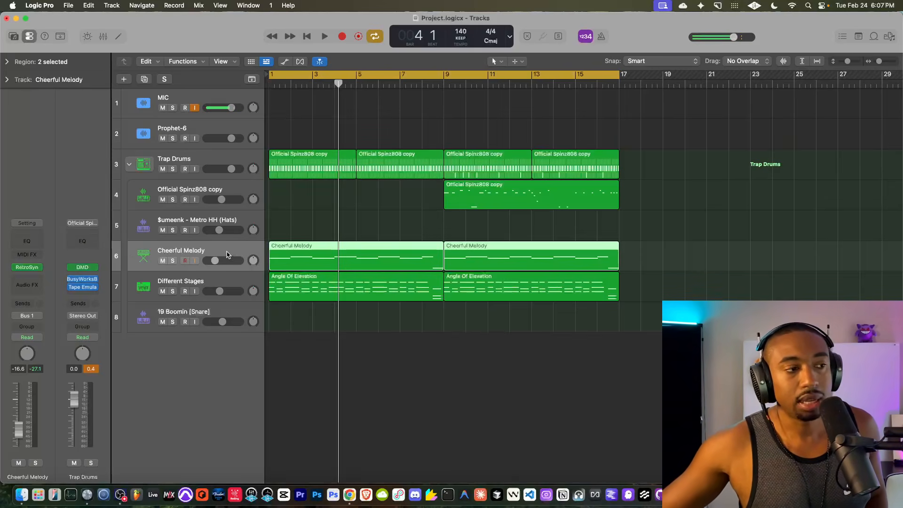
Step: Add a send to Bus 4 on the Cheerful Melody track
{"action": "left_click", "coordinate": [29, 37]}
{"action": "left_click", "coordinate": [28, 37]}
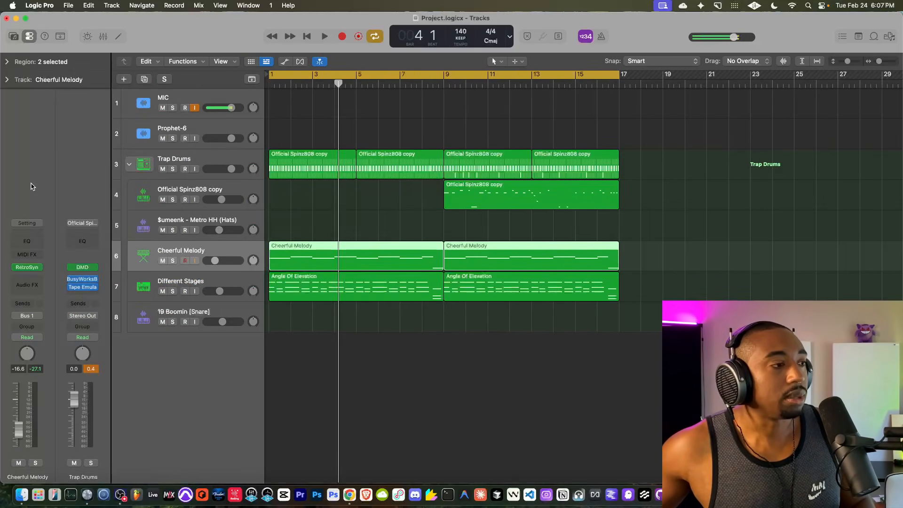
{"action": "left_click", "coordinate": [30, 302]}
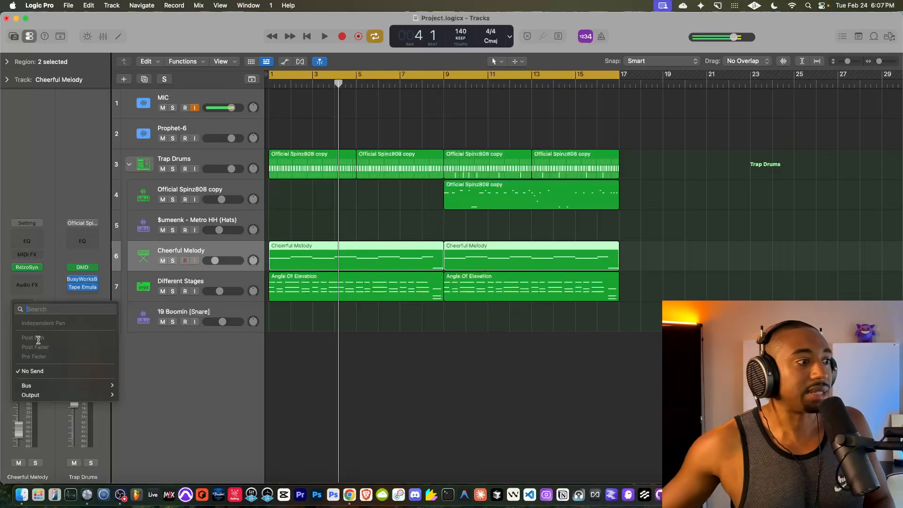
{"action": "mouse_move", "coordinate": [43, 390]}
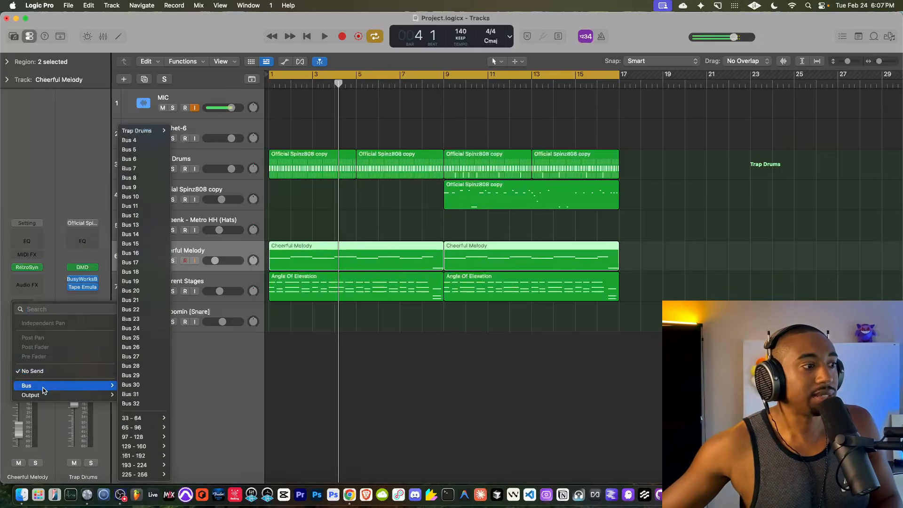
{"action": "left_click", "coordinate": [160, 140]}
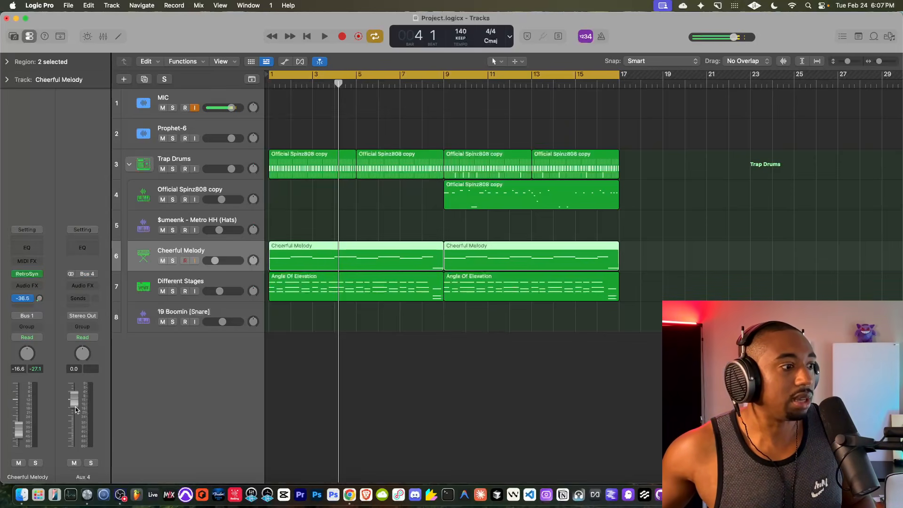
Step: Insert Space Designer on the Aux 4 channel, load the 03.9s Prince Hall One preset from 02 Halls and close the plug-in
{"action": "left_click", "coordinate": [87, 286]}
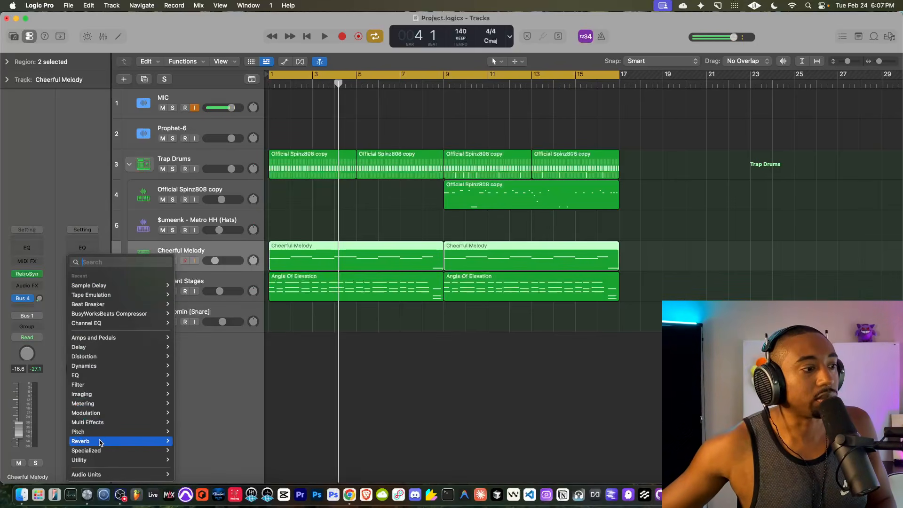
{"action": "mouse_move", "coordinate": [113, 441]}
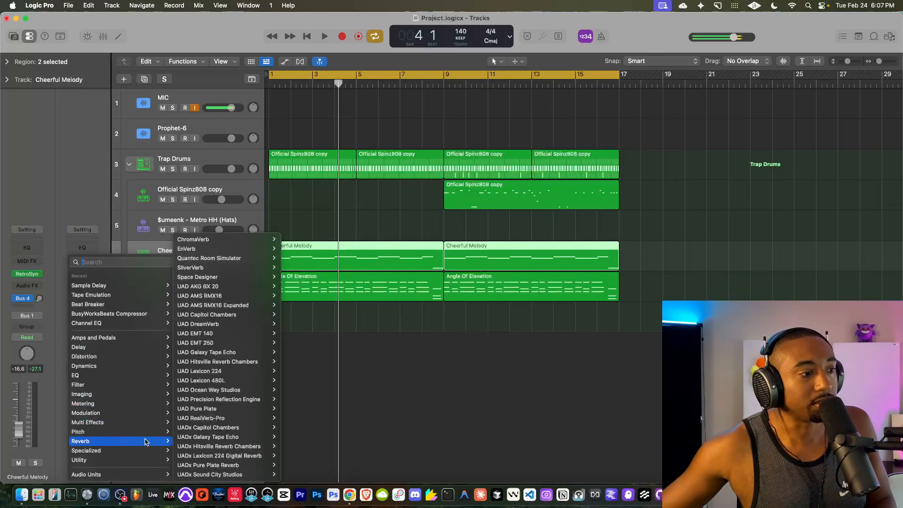
{"action": "left_click", "coordinate": [216, 277]}
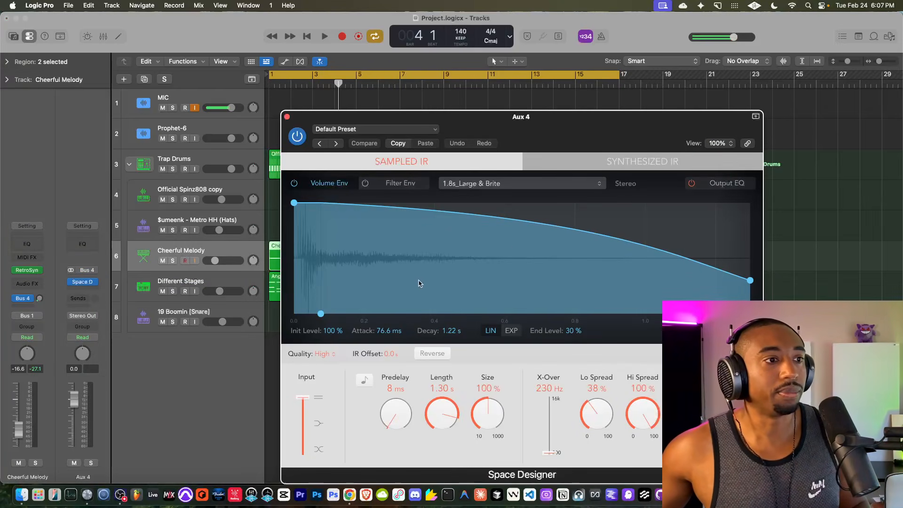
{"action": "left_click", "coordinate": [392, 130]}
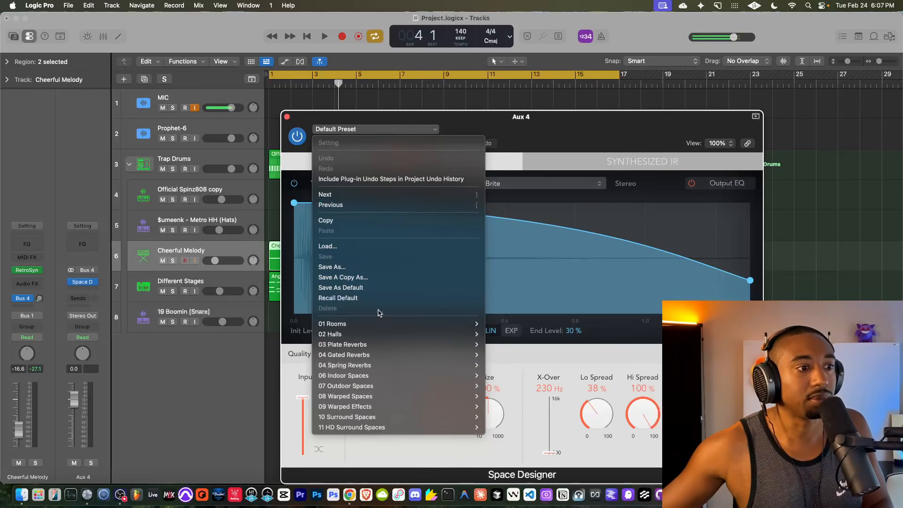
{"action": "mouse_move", "coordinate": [376, 334]}
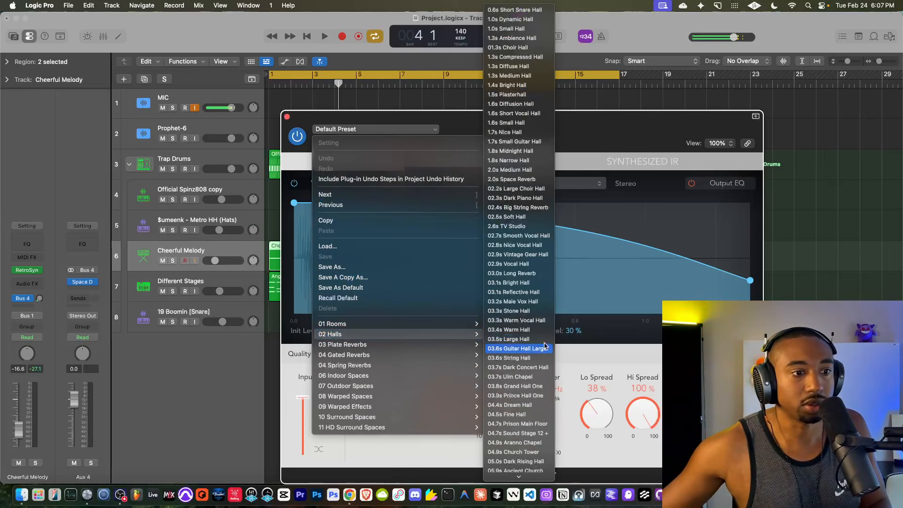
{"action": "left_click", "coordinate": [515, 395]}
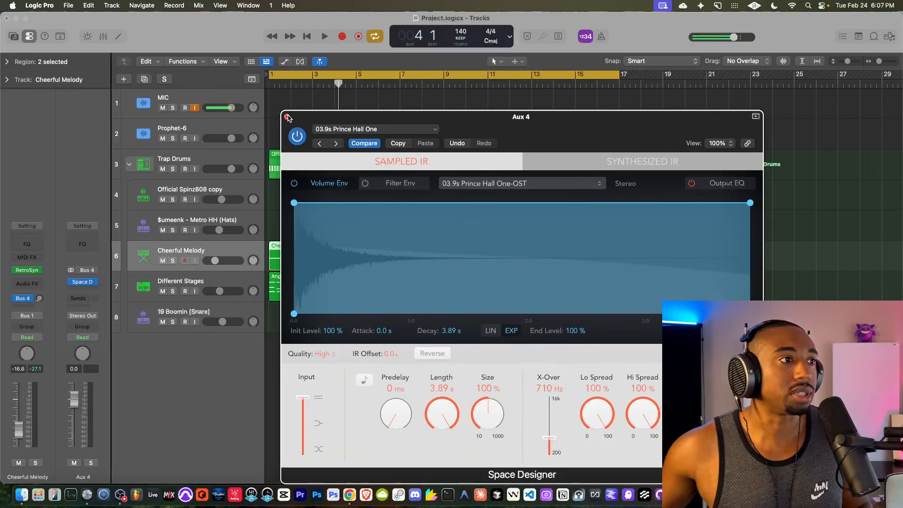
{"action": "left_click", "coordinate": [287, 116]}
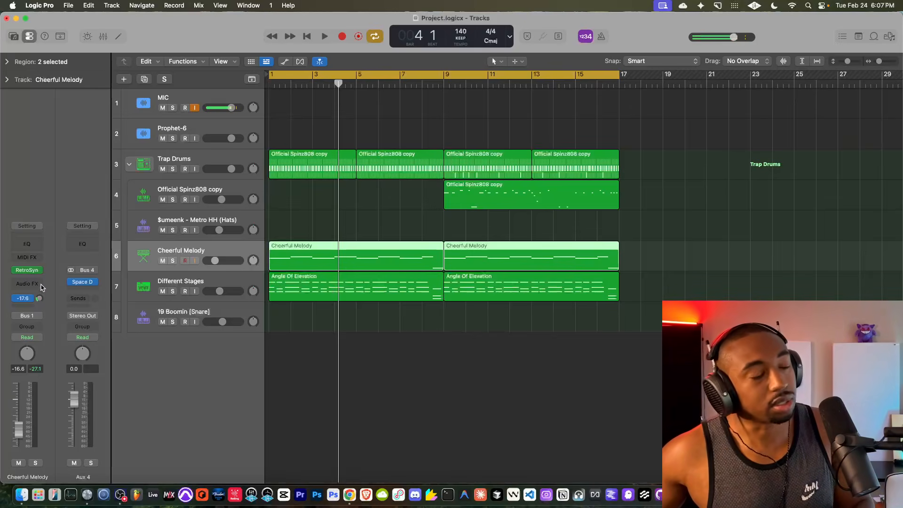
Step: Raise the Cheerful Melody send to Bus 4 to -0.7 dB while auditioning the beat
{"action": "key", "text": "space"}
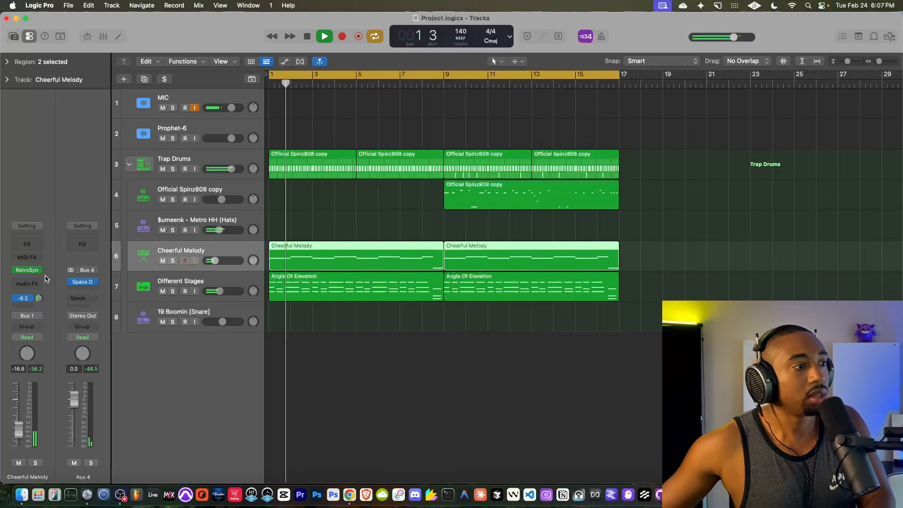
{"action": "key", "text": "space"}
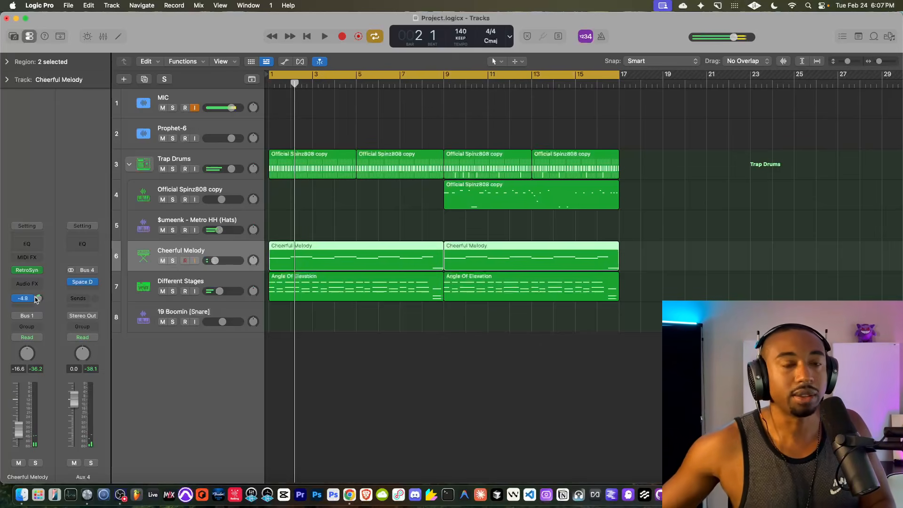
{"action": "left_click_drag", "start_coordinate": [34, 305], "coordinate": [47, 282]}
{"action": "key", "text": "space"}
{"action": "key", "text": "space"}
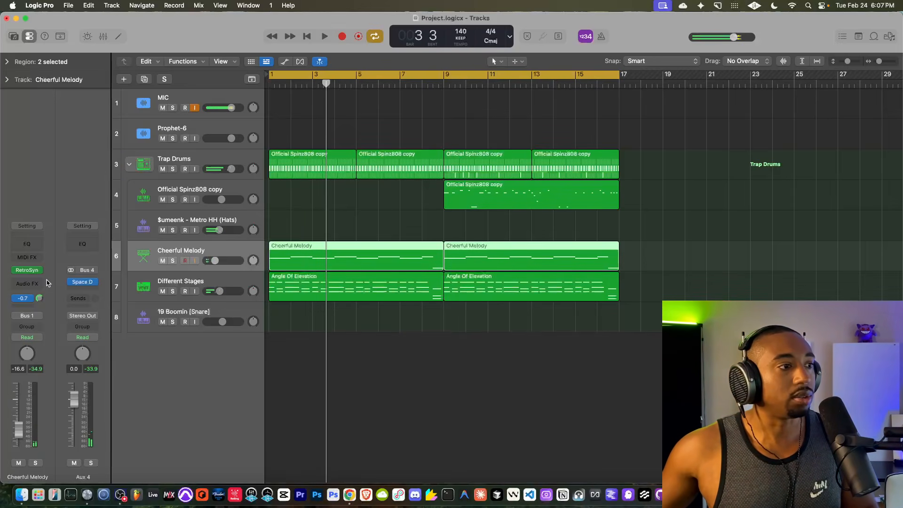
Step: Solo Cheerful Melody during playback, raise its Bus 4 send to 3.6 dB and turn the solo off
{"action": "left_click", "coordinate": [173, 265]}
{"action": "key", "text": "space"}
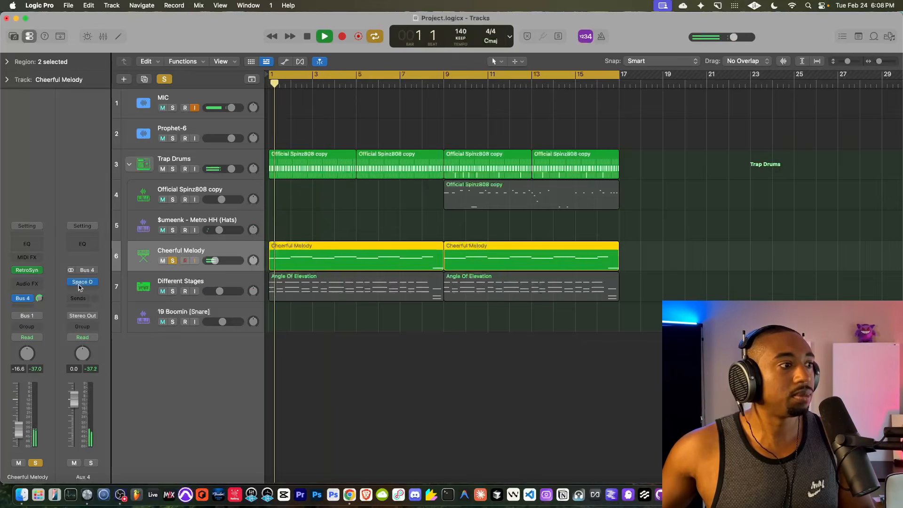
{"action": "left_click_drag", "start_coordinate": [28, 363], "coordinate": [32, 280]}
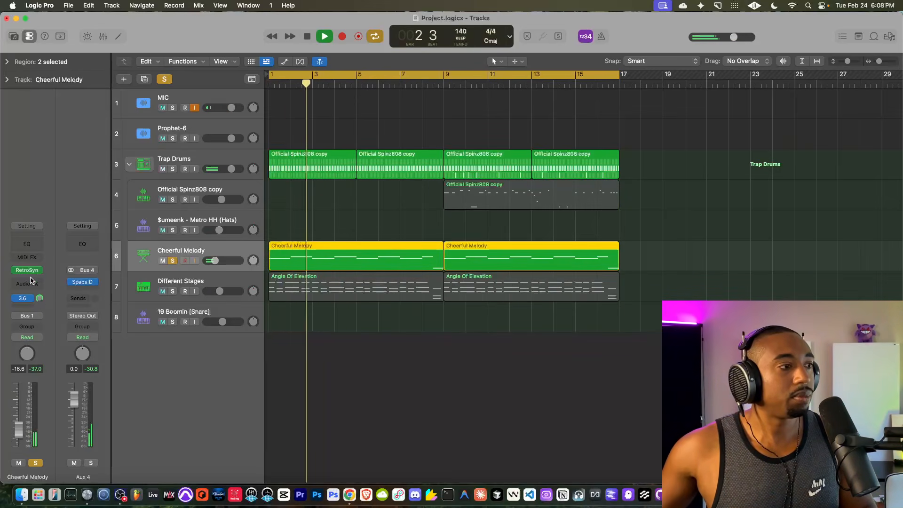
{"action": "left_click", "coordinate": [172, 261]}
Step: Lower the Cheerful Melody send to Bus 4 while auditioning the full beat, and turn off input monitoring on the MIC track
{"action": "key", "text": "space"}
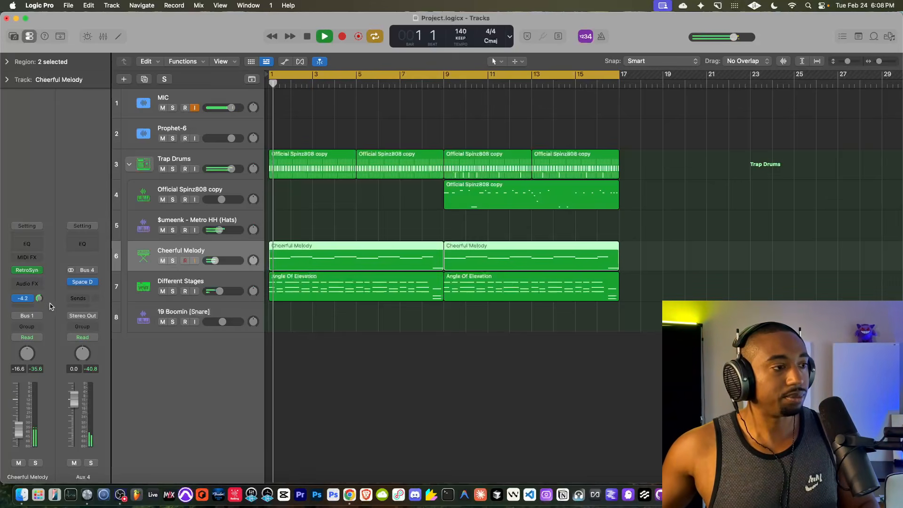
{"action": "left_click_drag", "start_coordinate": [40, 298], "coordinate": [42, 290]}
{"action": "key", "text": "space"}
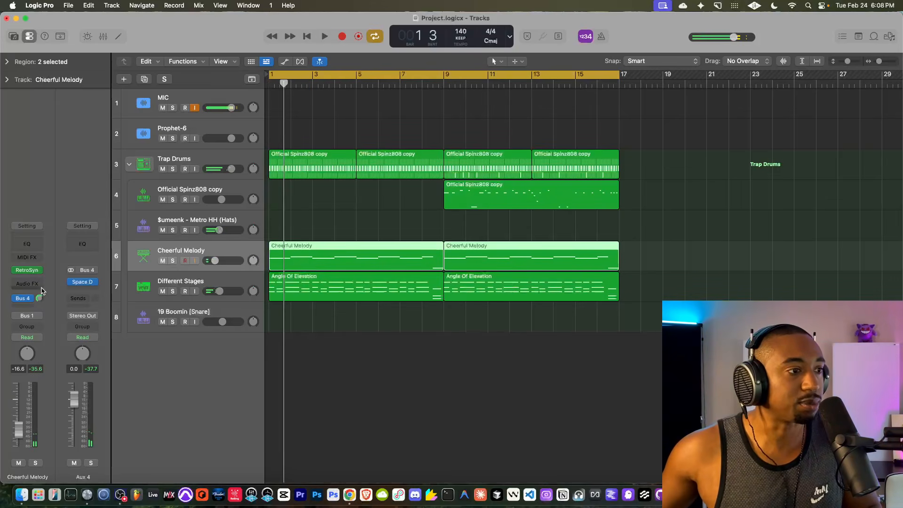
{"action": "key", "text": "space"}
{"action": "left_click", "coordinate": [194, 109]}
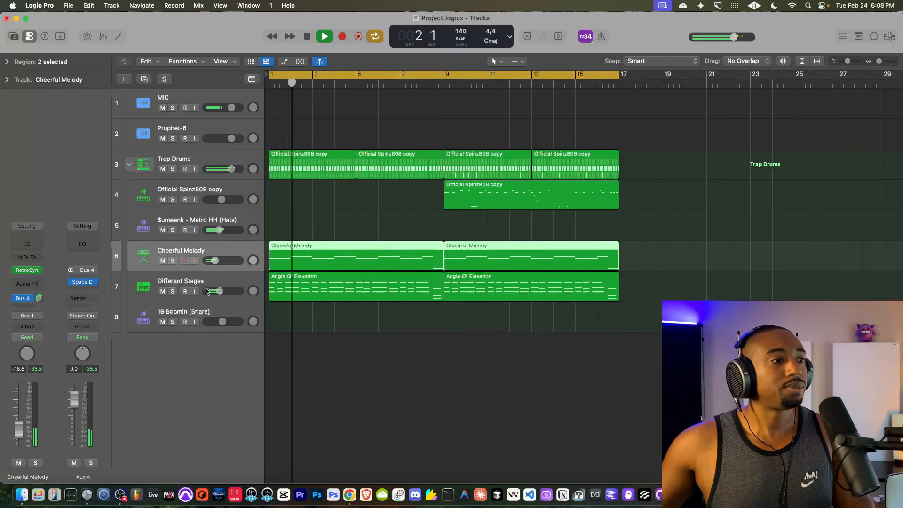
Step: In the $umeenk - Metro HH (Hats) Quick Sampler, set Coarse pitch to -2, lower the filter cutoff slightly and close the plug-in
{"action": "left_click", "coordinate": [190, 278]}
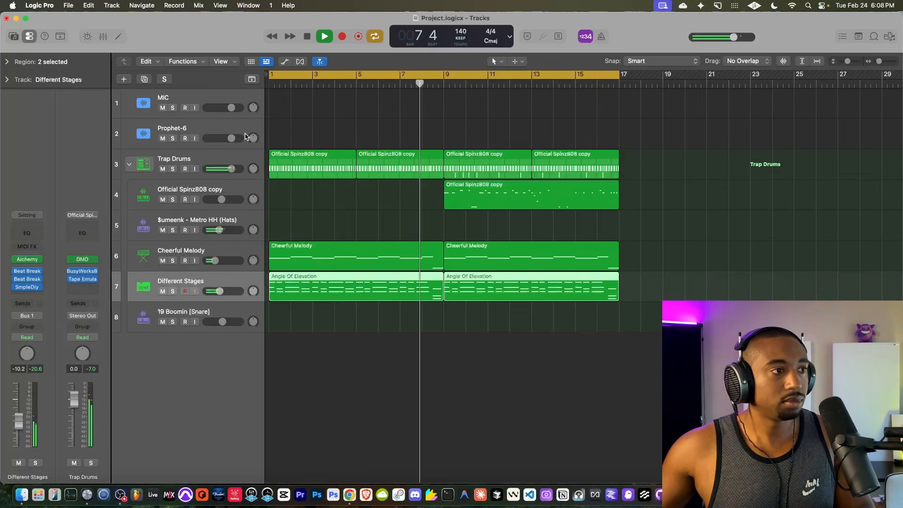
{"action": "left_click", "coordinate": [201, 223]}
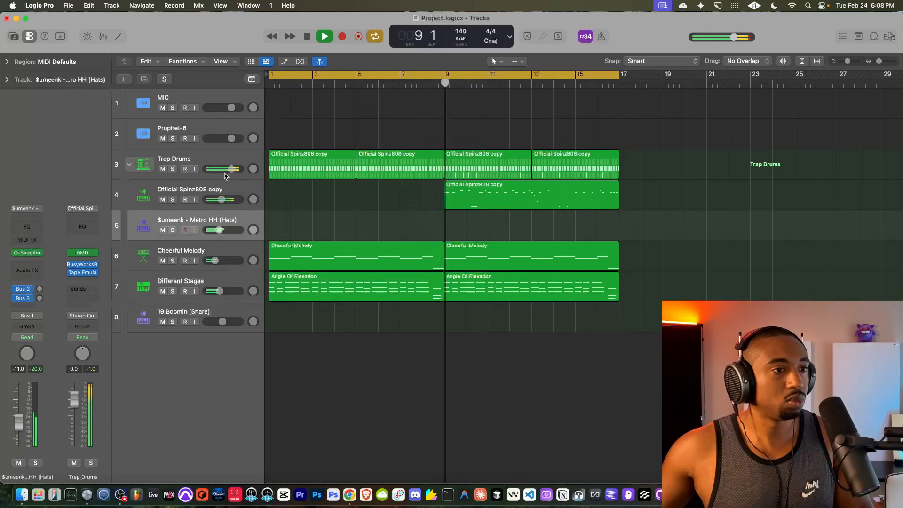
{"action": "left_click", "coordinate": [28, 252]}
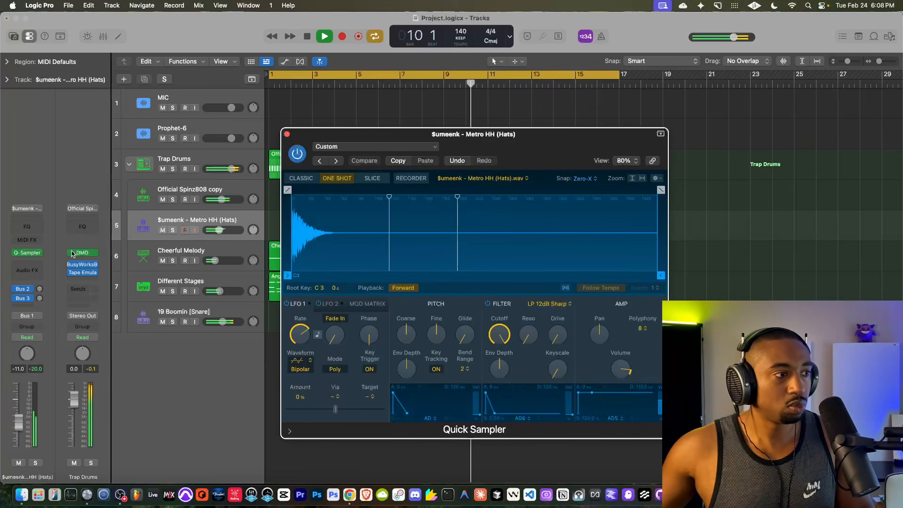
{"action": "left_click_drag", "start_coordinate": [406, 328], "coordinate": [404, 332]}
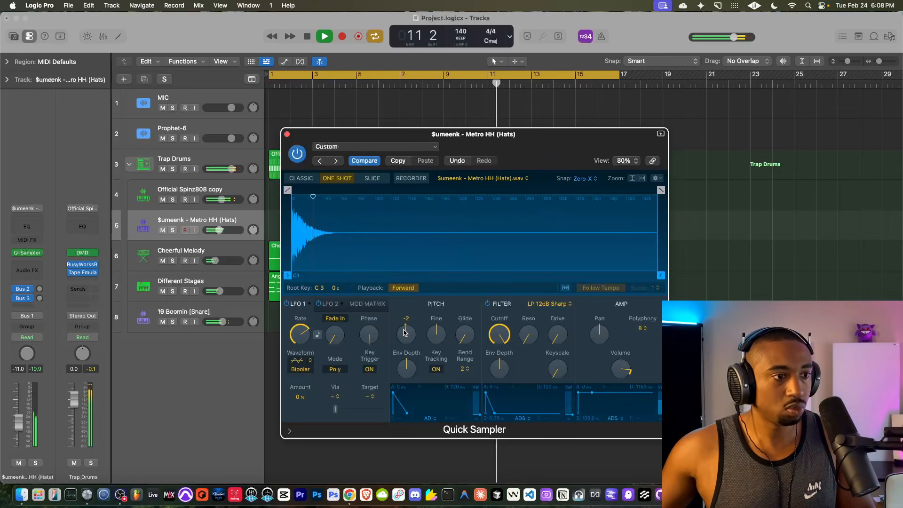
{"action": "left_click_drag", "start_coordinate": [497, 332], "coordinate": [469, 359]}
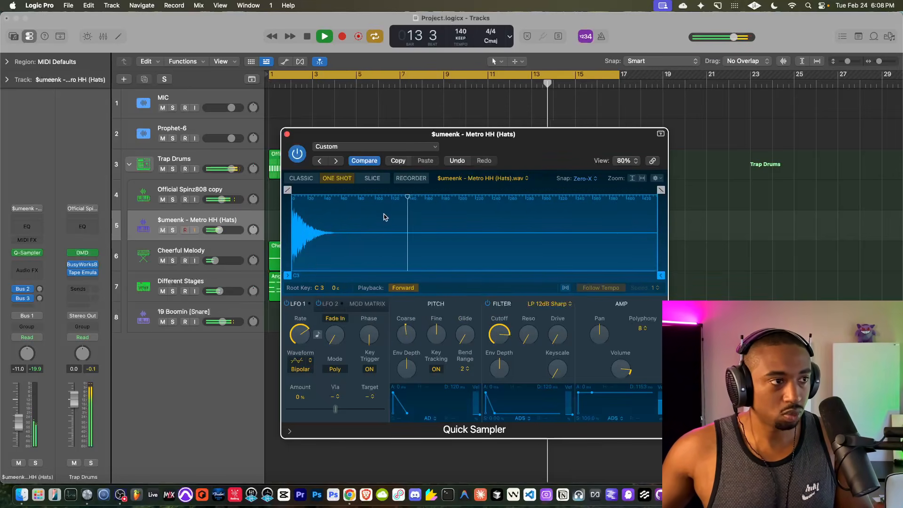
{"action": "left_click", "coordinate": [287, 135]}
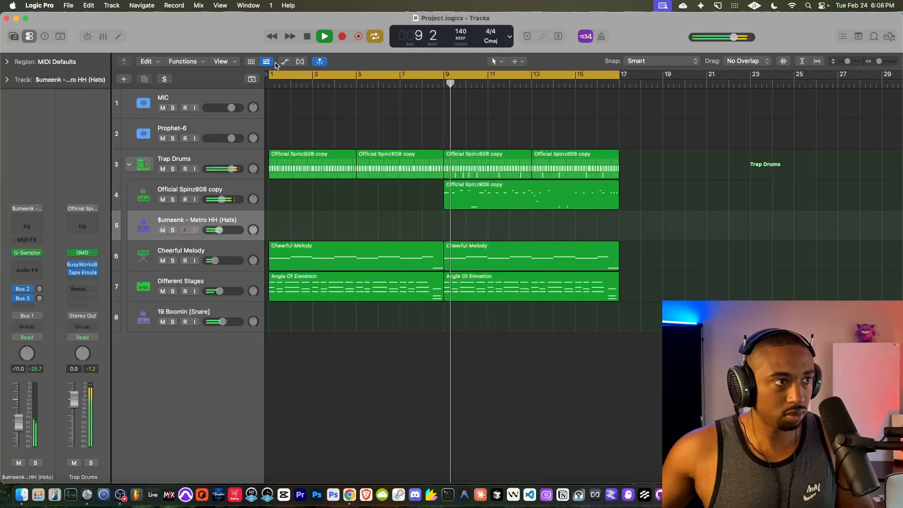
Step: Shorten the cycle range to bars 9 to 17 and lower the Official Spinz808 copy track volume to -11.0 dB
{"action": "left_click_drag", "start_coordinate": [269, 74], "coordinate": [444, 98]}
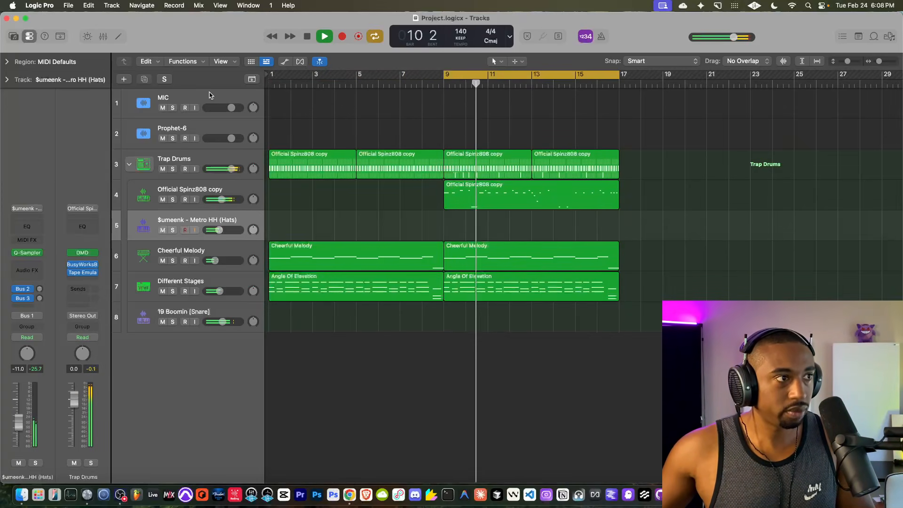
{"action": "left_click", "coordinate": [199, 190]}
{"action": "key", "text": "space"}
{"action": "left_click_drag", "start_coordinate": [219, 199], "coordinate": [213, 201]}
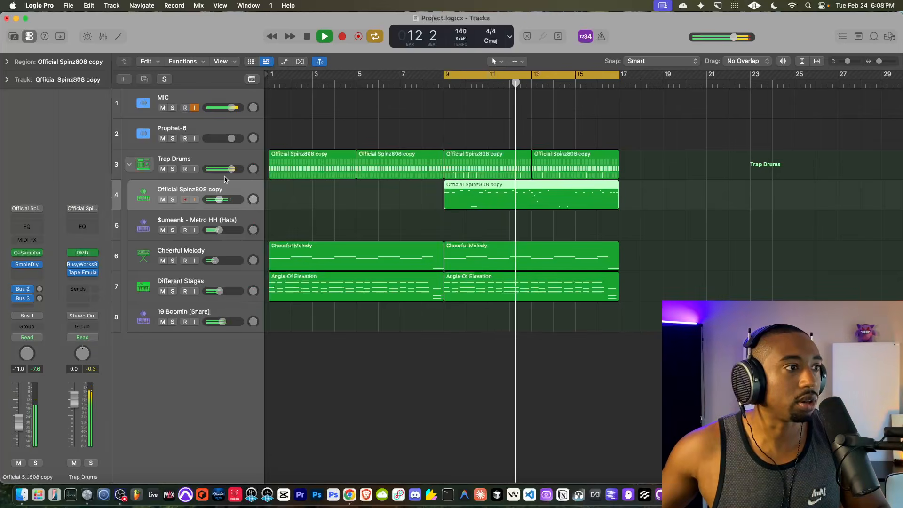
Step: Examine the BusyWorksBeats Compressor settings and metering on the Trap Drums track, closing it and stopping playback when done
{"action": "left_click", "coordinate": [194, 162]}
{"action": "key", "text": "space"}
{"action": "left_click", "coordinate": [27, 272]}
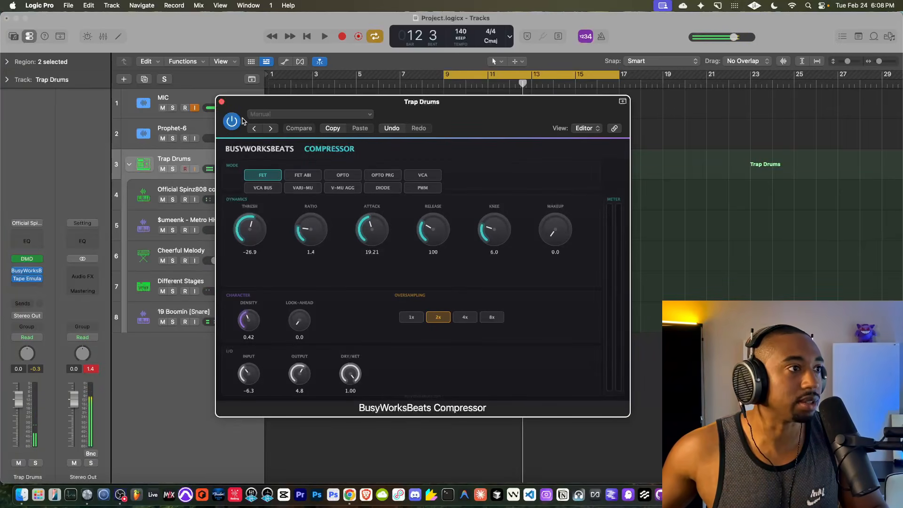
{"action": "left_click", "coordinate": [222, 102]}
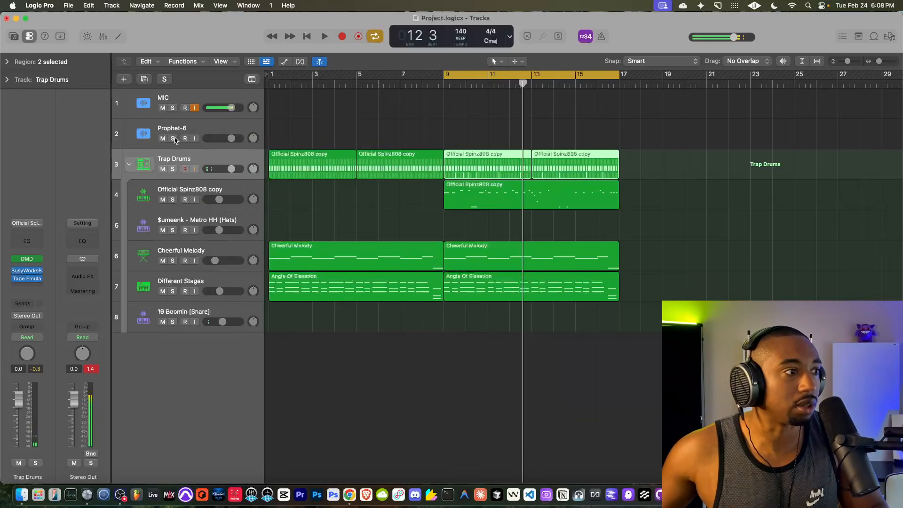
{"action": "left_click", "coordinate": [30, 274]}
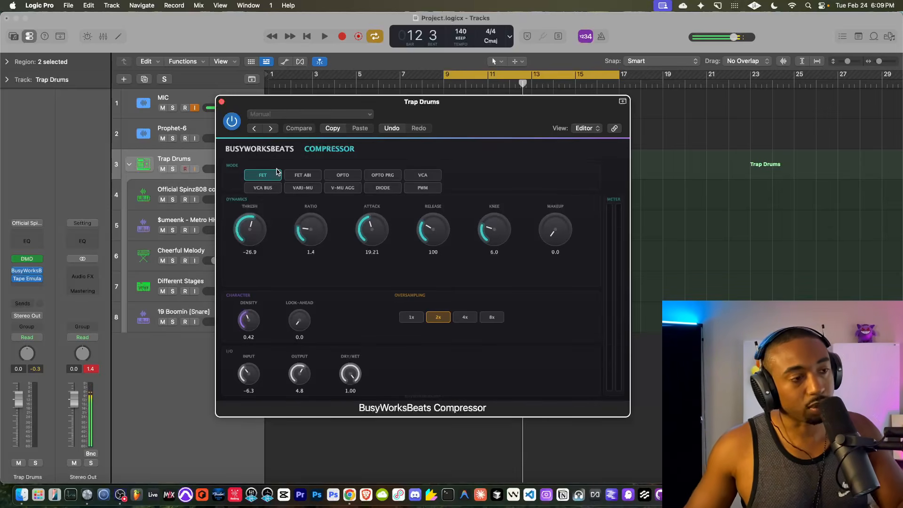
{"action": "key", "text": "space"}
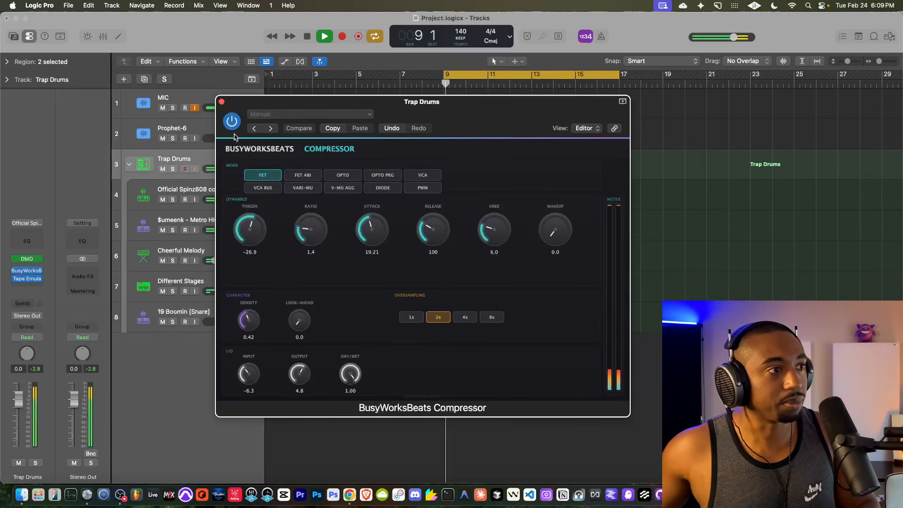
{"action": "left_click", "coordinate": [222, 102]}
{"action": "key", "text": "space"}
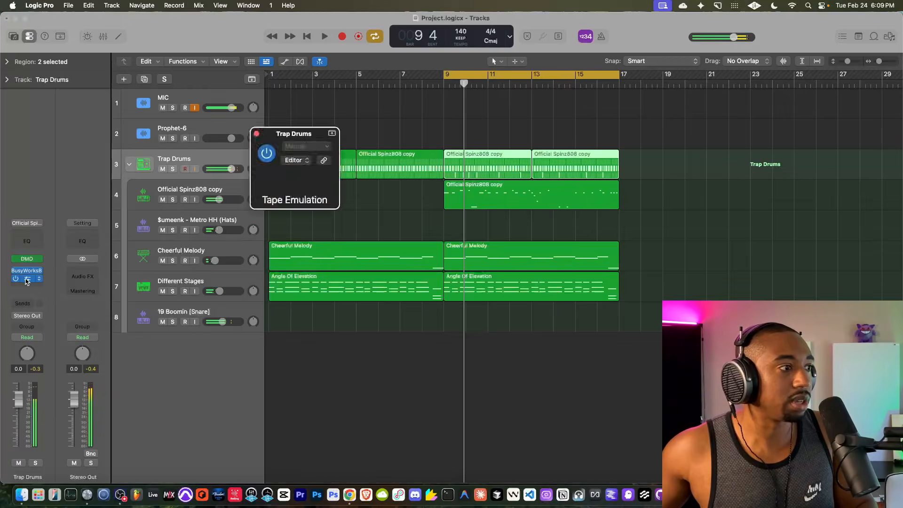
Step: Check the Tape Emulation plug-in and the compressor settings on the Trap Drums track, closing each window
{"action": "left_click", "coordinate": [27, 280]}
{"action": "left_click", "coordinate": [257, 134]}
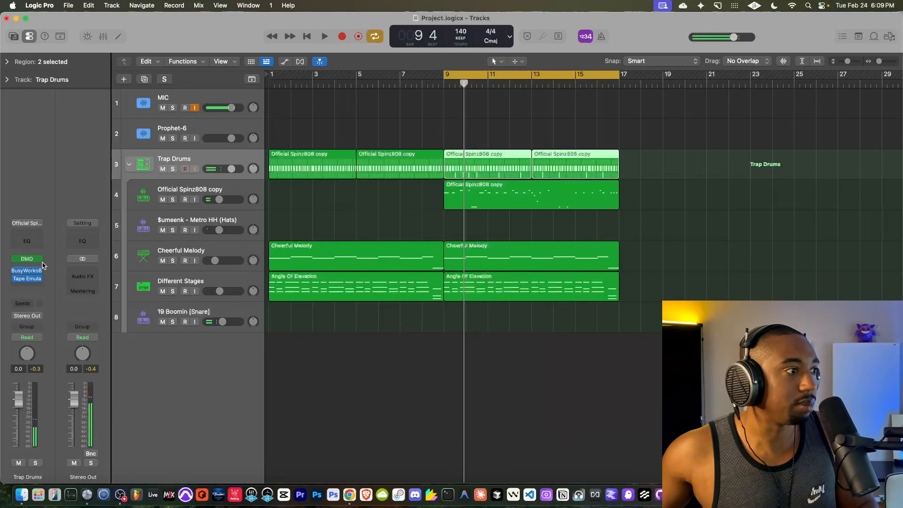
{"action": "left_click", "coordinate": [30, 272]}
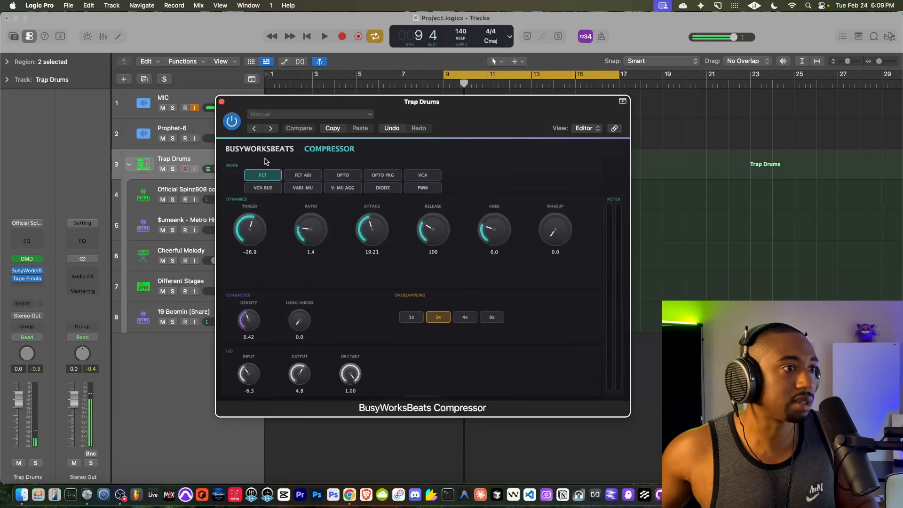
{"action": "left_click", "coordinate": [222, 102]}
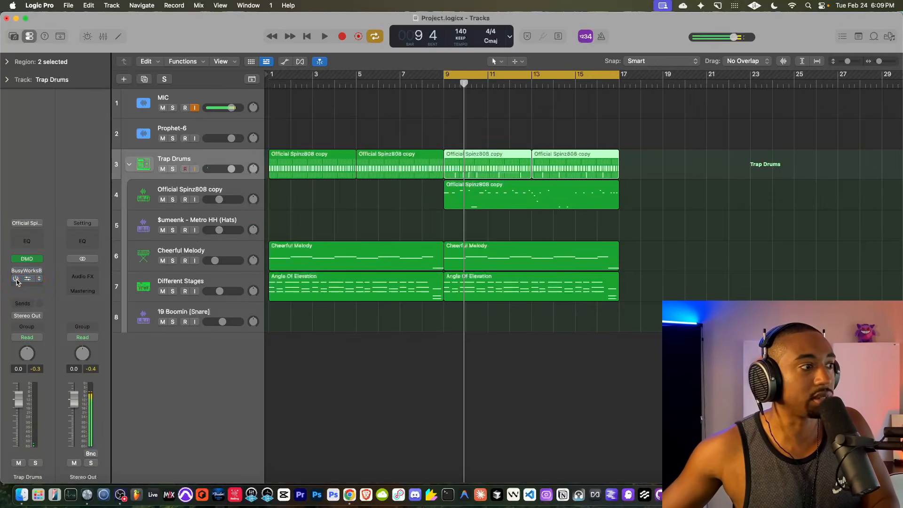
Step: Audition the cycle with both Trap Drums effect plug-ins bypassed, stop playback and switch the plug-ins back on
{"action": "key", "text": "space"}
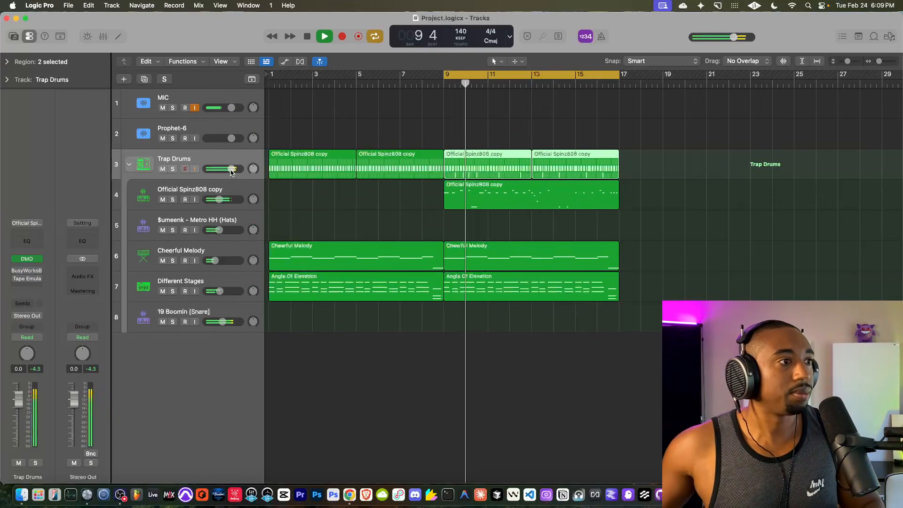
{"action": "mouse_move", "coordinate": [14, 271]}
{"action": "key", "text": "space"}
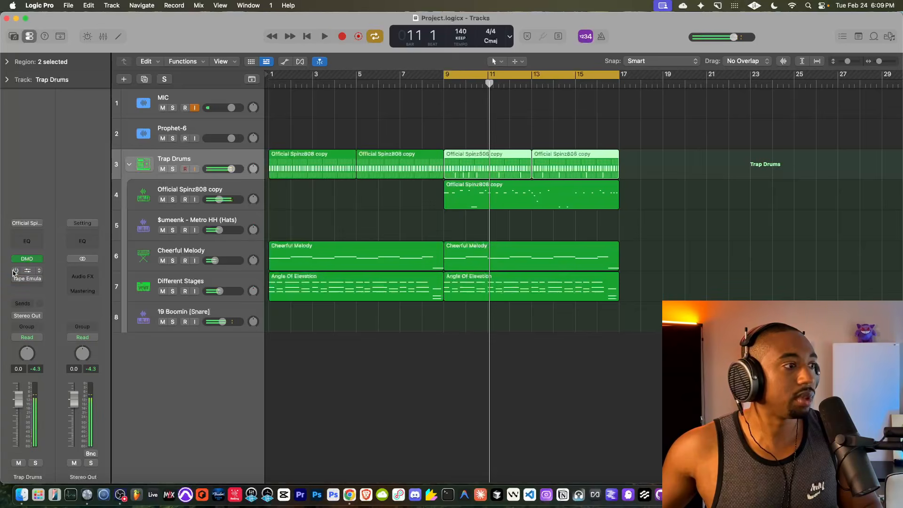
{"action": "left_click", "coordinate": [14, 272]}
{"action": "left_click", "coordinate": [27, 224]}
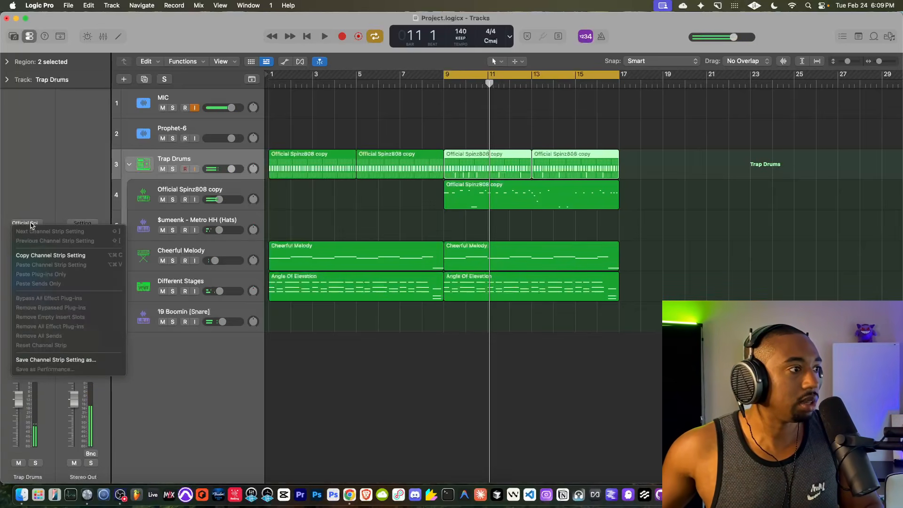
{"action": "left_click", "coordinate": [36, 205]}
{"action": "left_click", "coordinate": [27, 224]}
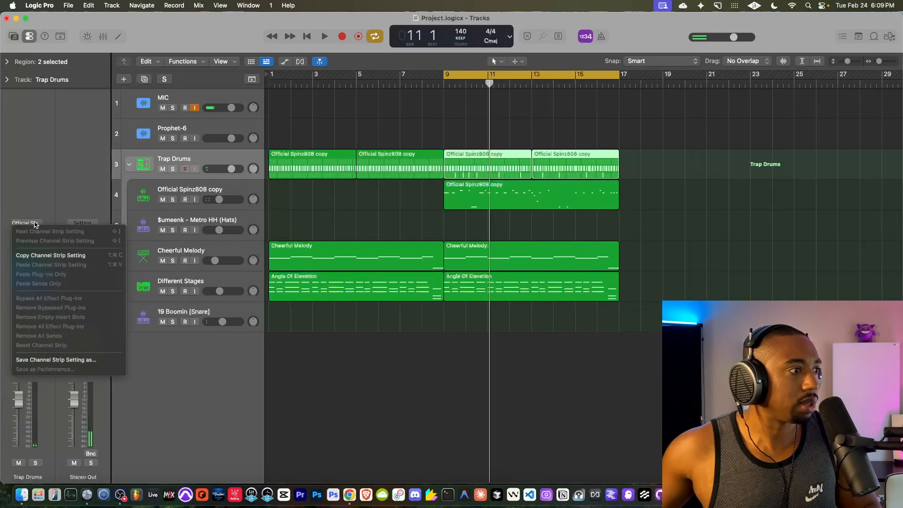
{"action": "left_click", "coordinate": [32, 183]}
{"action": "left_click", "coordinate": [29, 227]}
{"action": "left_click", "coordinate": [30, 206]}
{"action": "left_click", "coordinate": [7, 80]}
{"action": "left_click", "coordinate": [7, 80]}
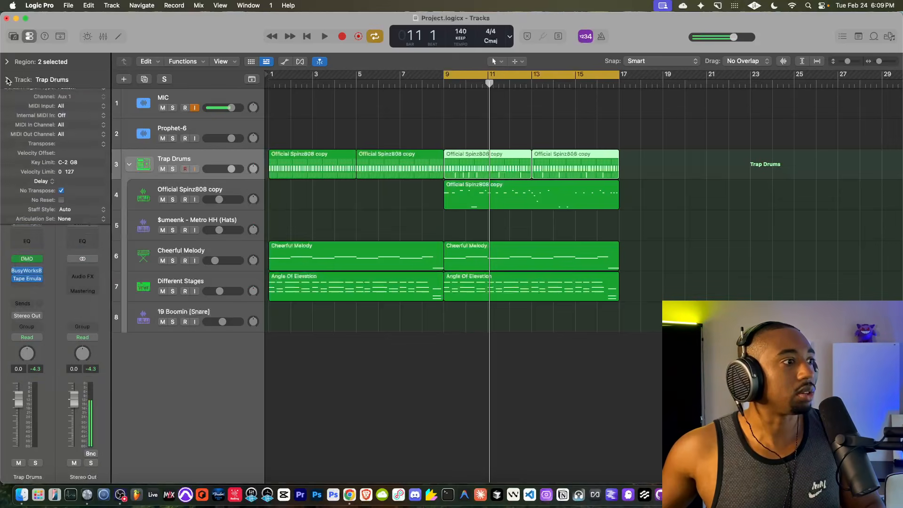
Step: Bypass the compressor and Tape Emulation on the Trap Drums track and play the cycle
{"action": "left_click", "coordinate": [16, 278]}
{"action": "key", "text": "space"}
{"action": "left_click", "coordinate": [27, 223]}
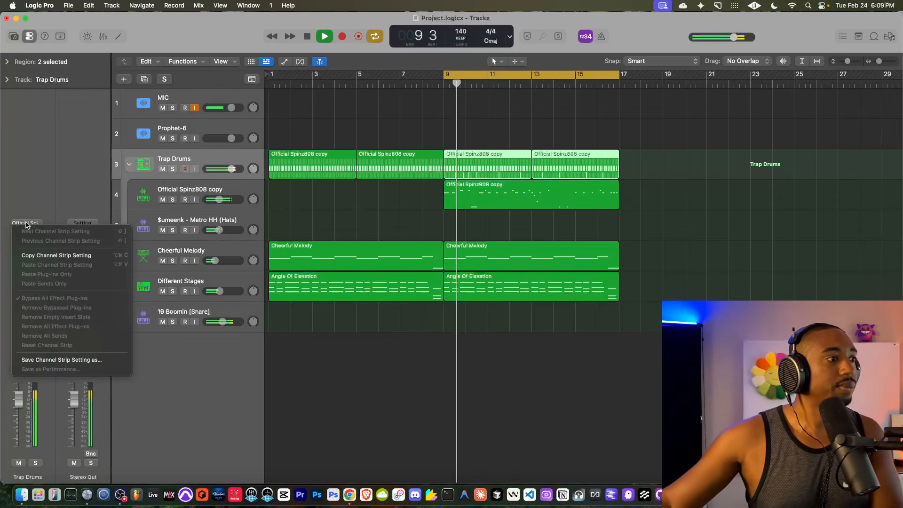
{"action": "left_click", "coordinate": [42, 192]}
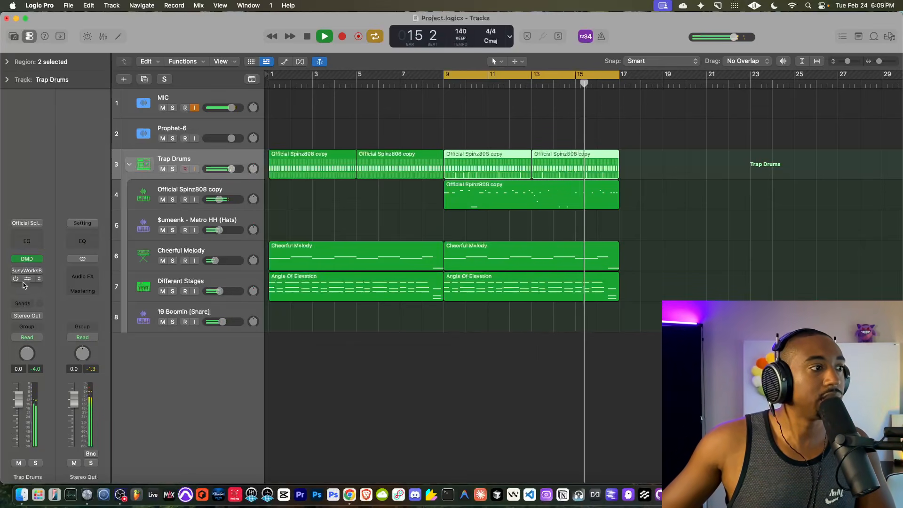
Step: Re-enable the BusyWorksBeats Compressor on Trap Drums, restart the cycle and switch Tape Emulation back on during playback
{"action": "mouse_move", "coordinate": [15, 273]}
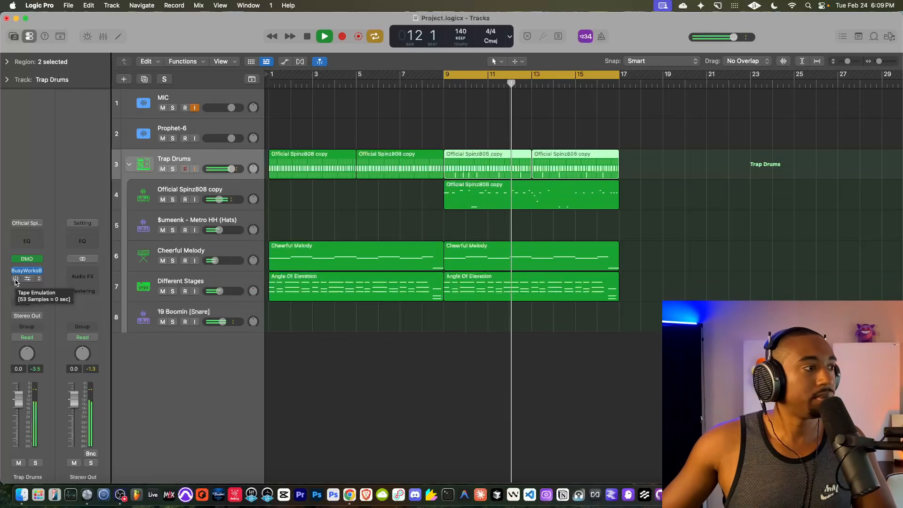
{"action": "left_click", "coordinate": [26, 272]}
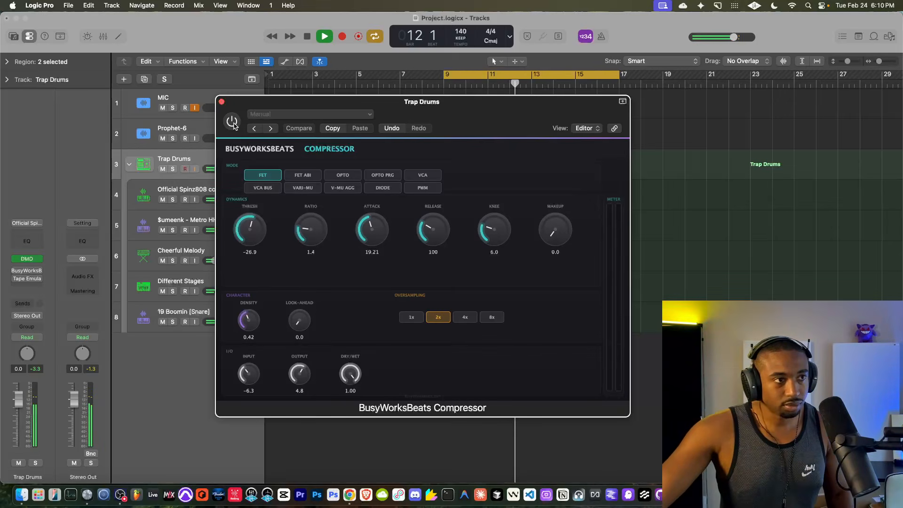
{"action": "left_click", "coordinate": [232, 122]}
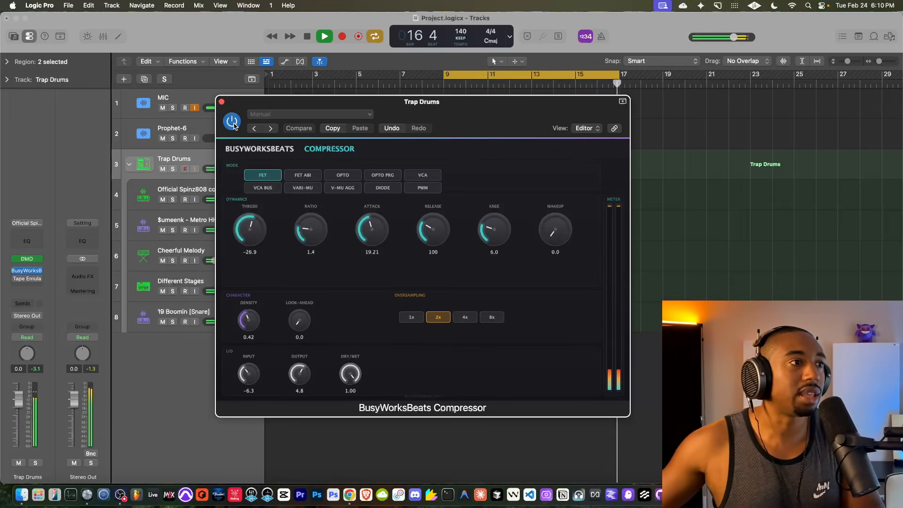
{"action": "key", "text": "space"}
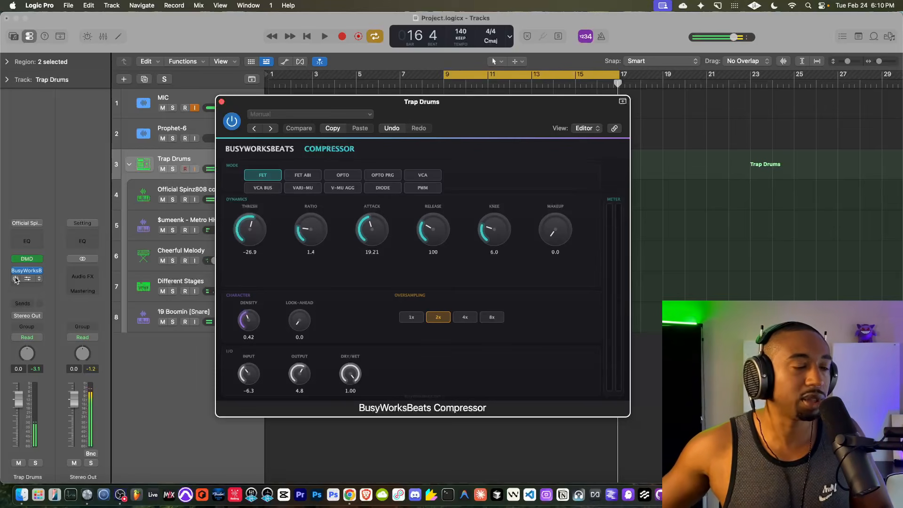
{"action": "key", "text": "space"}
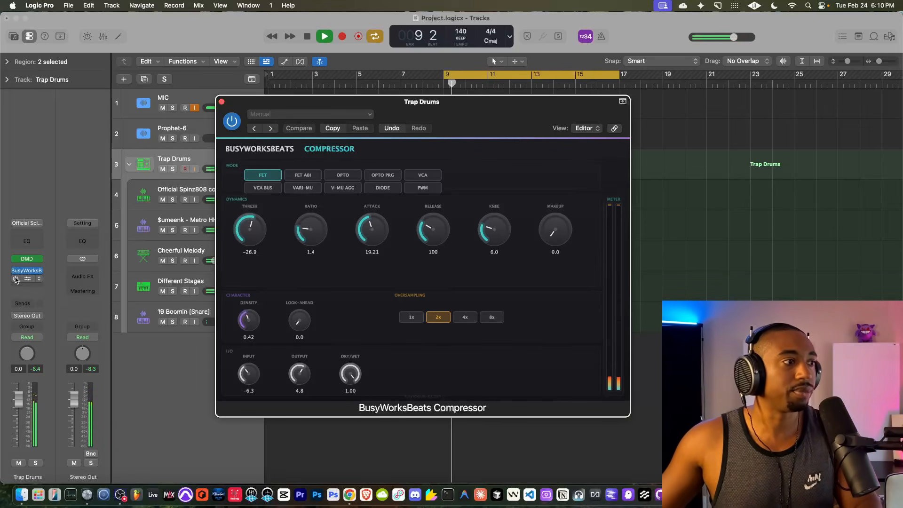
{"action": "left_click", "coordinate": [16, 279]}
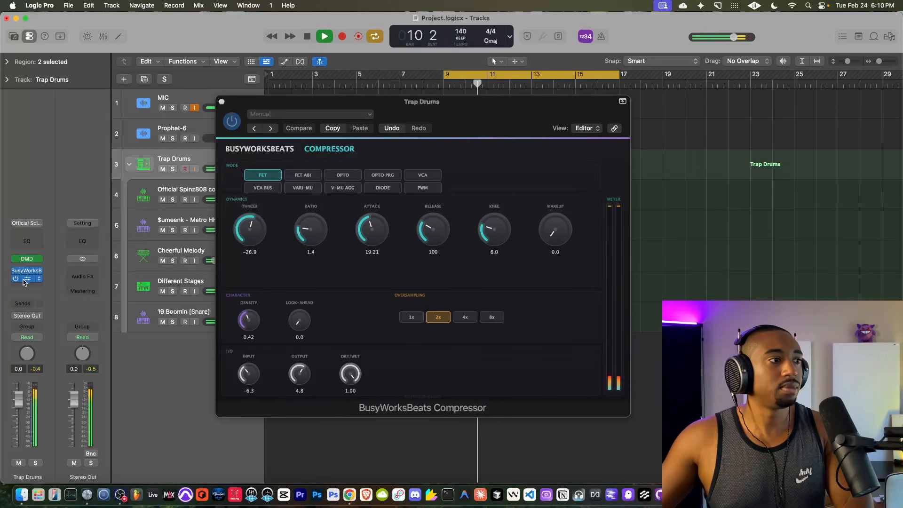
Step: Review the Drive and Dynamics settings of Tape Emulation on Trap Drums, close both plug-in windows and turn off MIC input monitoring
{"action": "left_click", "coordinate": [24, 279]}
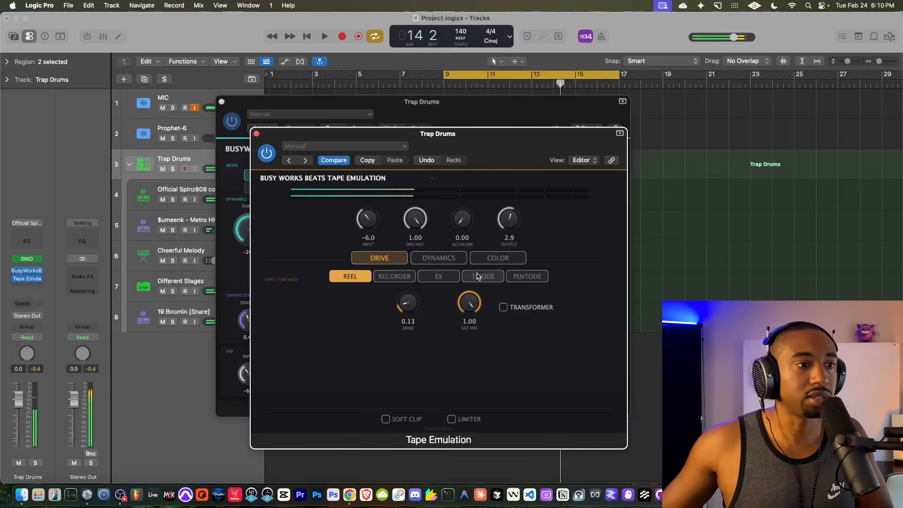
{"action": "left_click", "coordinate": [444, 256]}
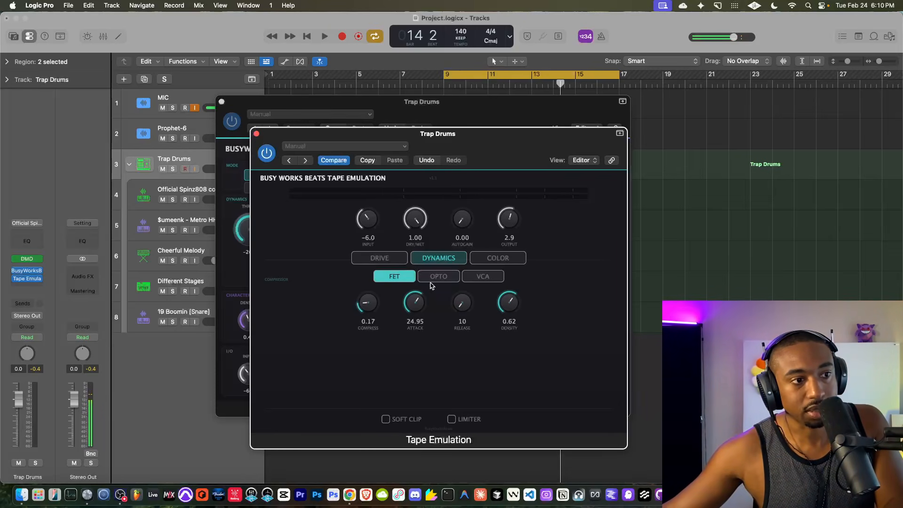
{"action": "key", "text": "space"}
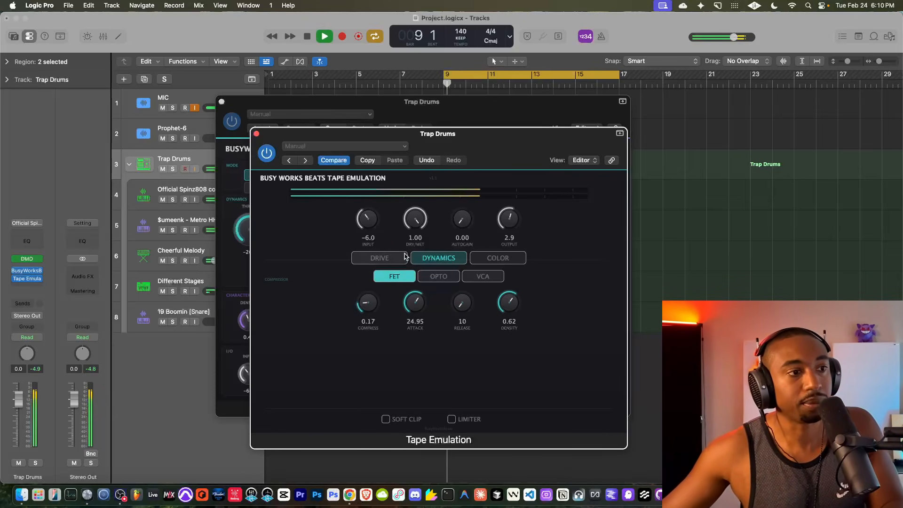
{"action": "left_click", "coordinate": [256, 134]}
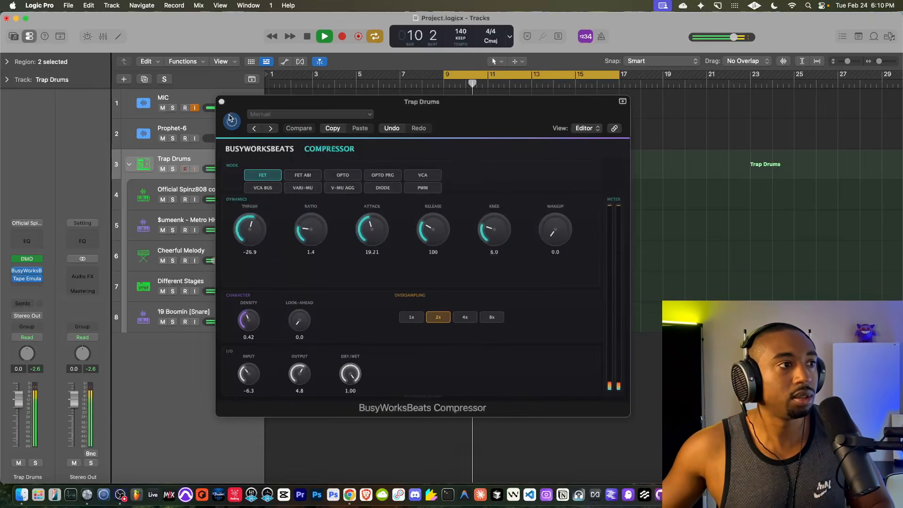
{"action": "left_click", "coordinate": [222, 102]}
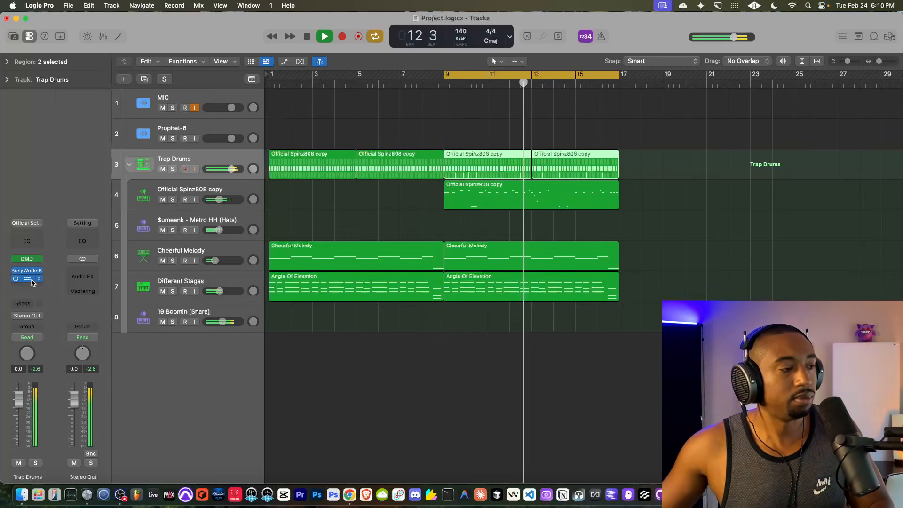
{"action": "left_click", "coordinate": [194, 108]}
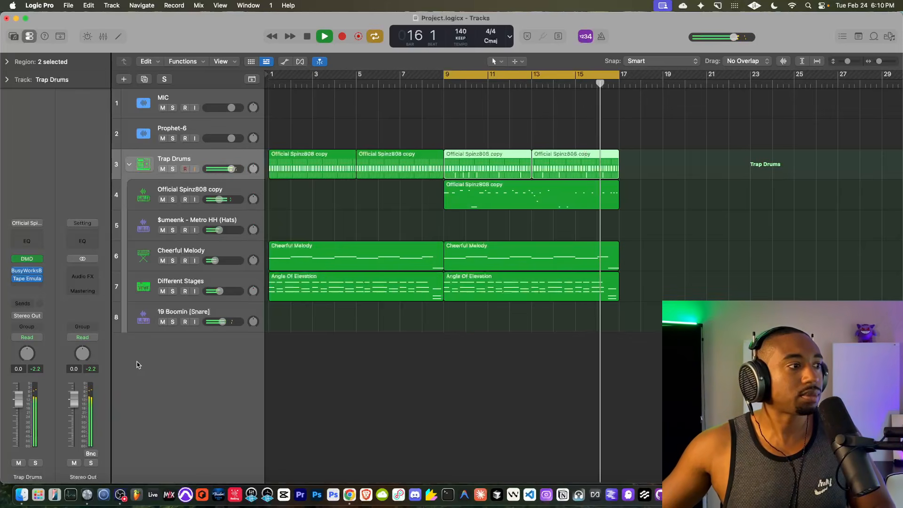
Step: Raise the Tape Emulation output on Trap Drums to 5.2, close the plug-in and reset the Stereo Out peak reading
{"action": "left_click", "coordinate": [27, 277]}
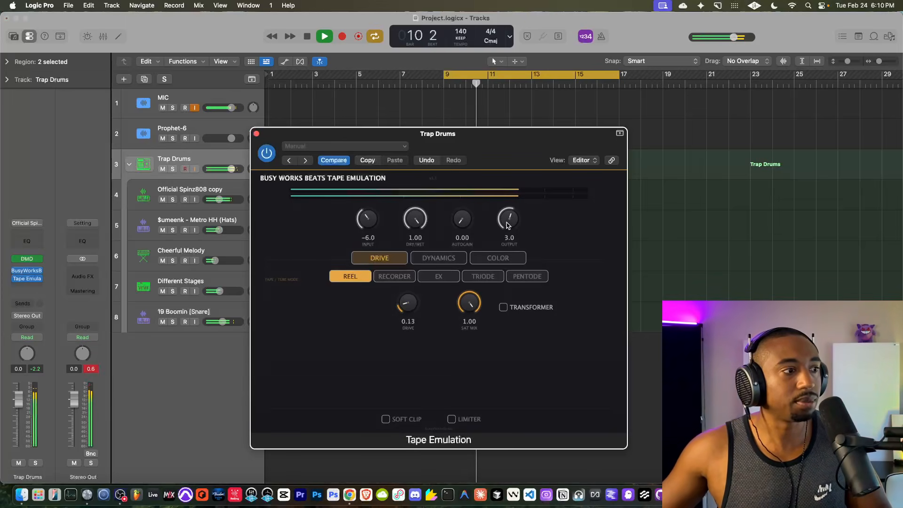
{"action": "left_click", "coordinate": [91, 370]}
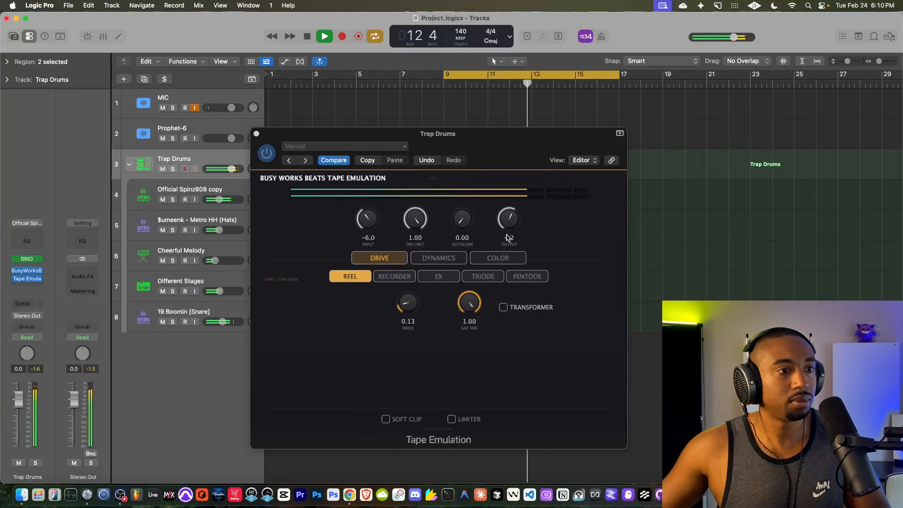
{"action": "left_click_drag", "start_coordinate": [508, 229], "coordinate": [509, 224]}
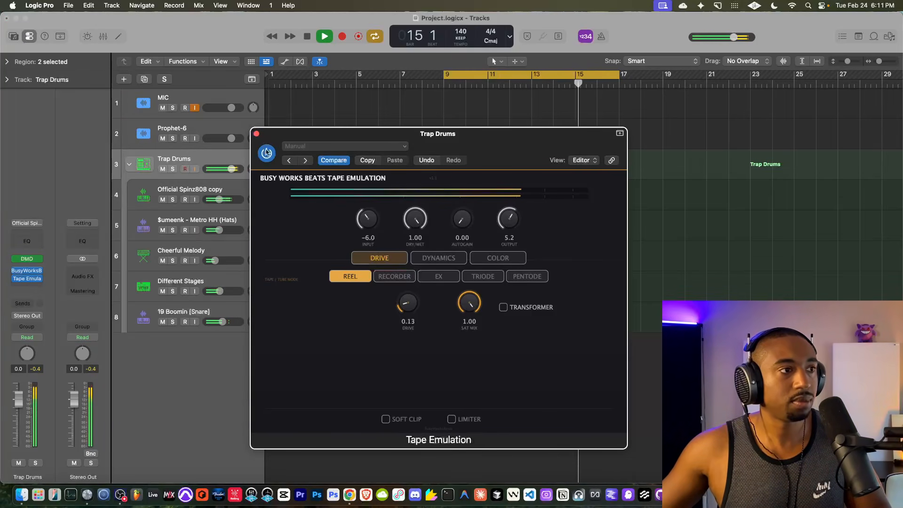
{"action": "left_click", "coordinate": [256, 135]}
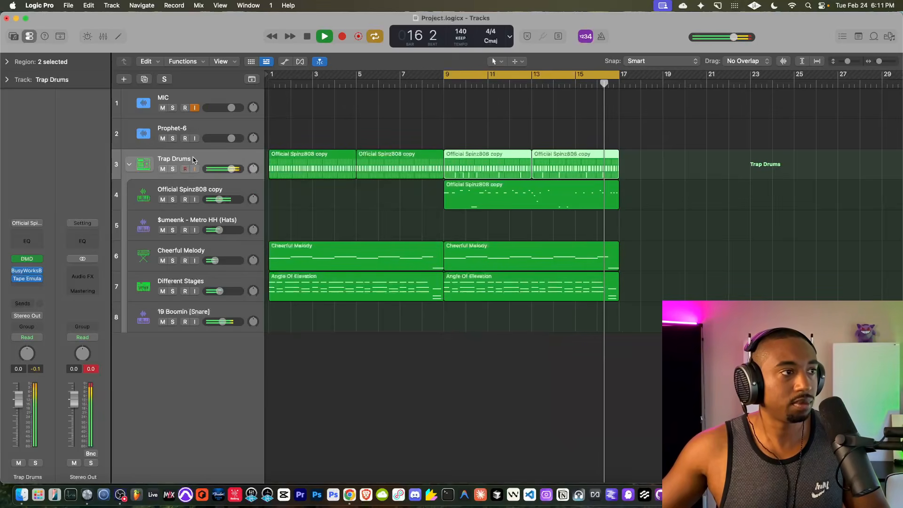
{"action": "left_click", "coordinate": [92, 369]}
Step: Replay the cycle, turn off MIC input monitoring and lower the Official Spinz808 copy track volume to -12.2 dB
{"action": "key", "text": "space"}
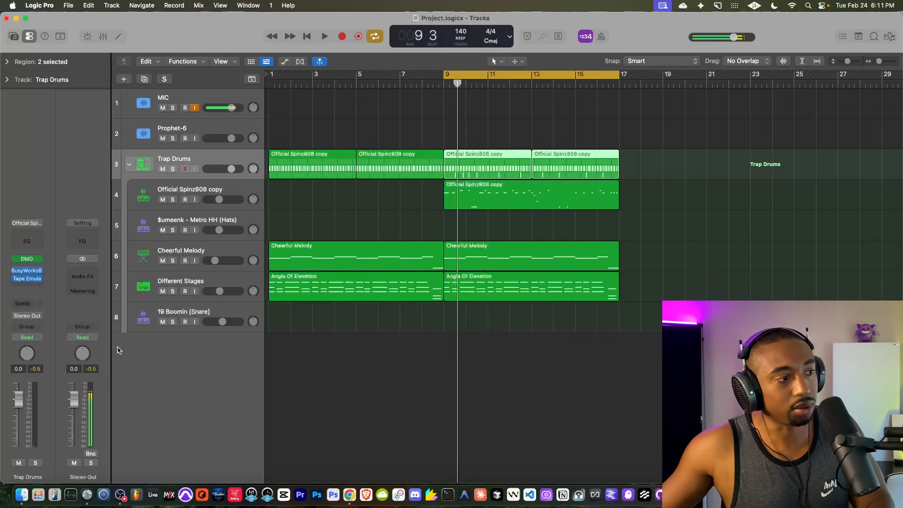
{"action": "key", "text": "space"}
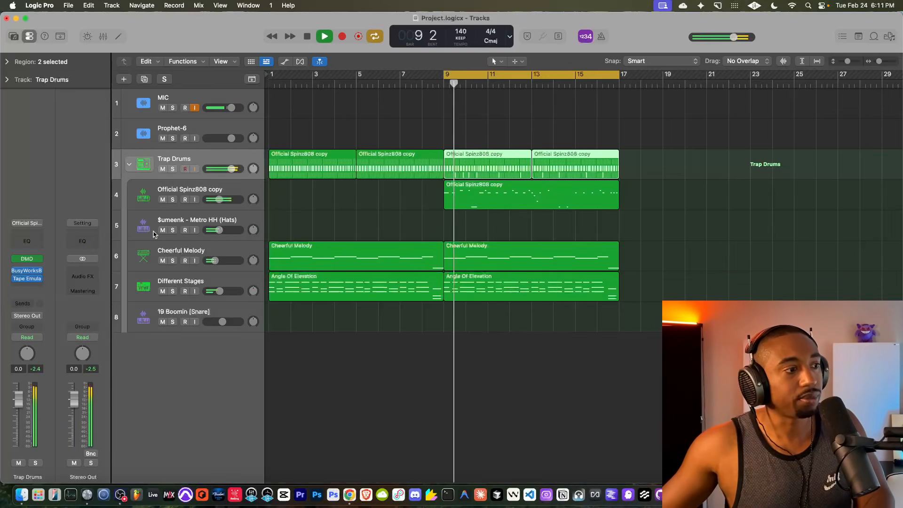
{"action": "key", "text": "space"}
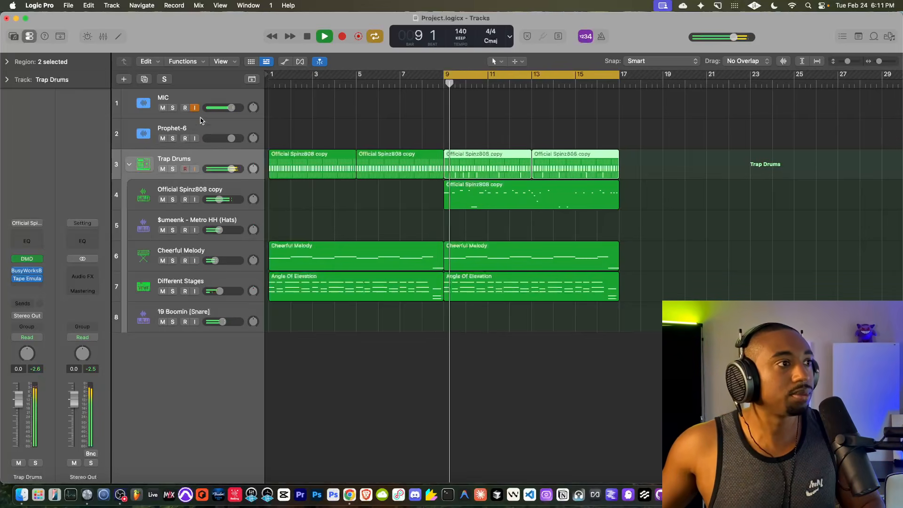
{"action": "key", "text": "space"}
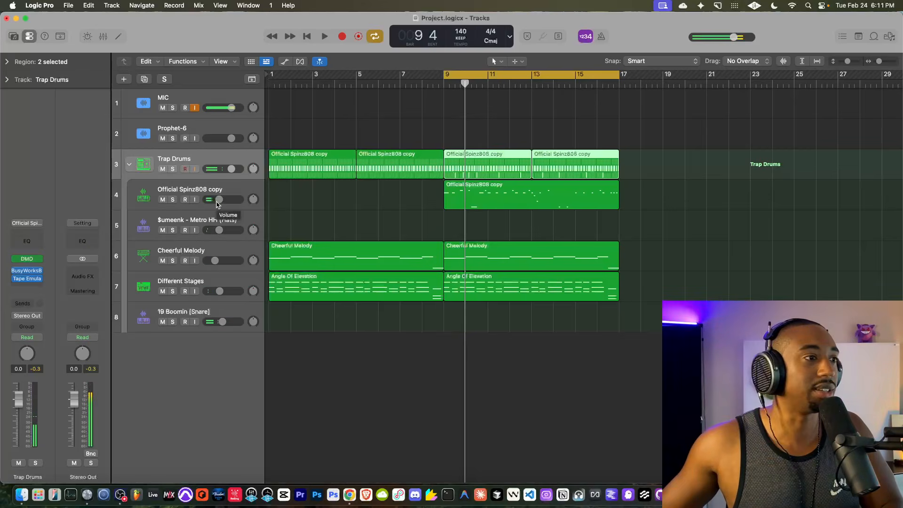
{"action": "key", "text": "space"}
{"action": "left_click", "coordinate": [195, 107]}
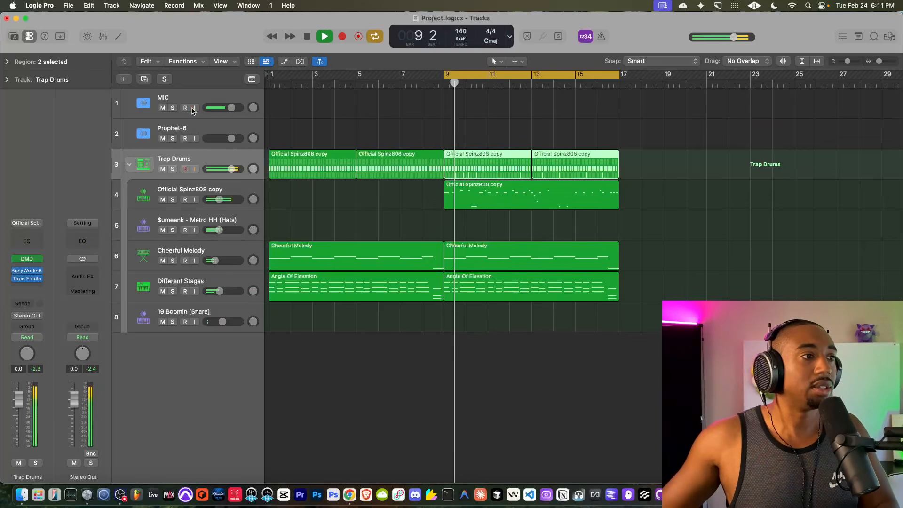
{"action": "left_click_drag", "start_coordinate": [219, 199], "coordinate": [217, 201]}
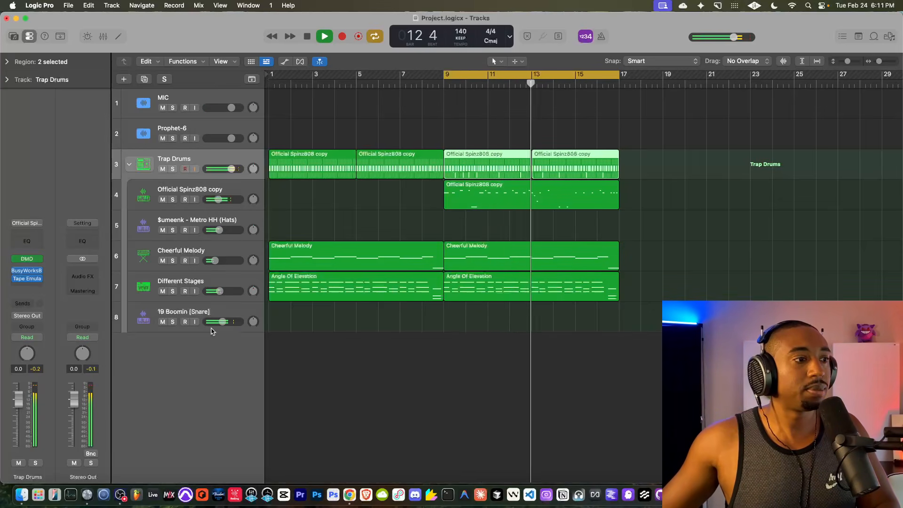
Step: Extend the cycle range to bars 1 to 17 and play the beat from bar 1 with MIC input monitoring off
{"action": "left_click_drag", "start_coordinate": [445, 75], "coordinate": [219, 91]}
{"action": "left_click", "coordinate": [319, 42]}
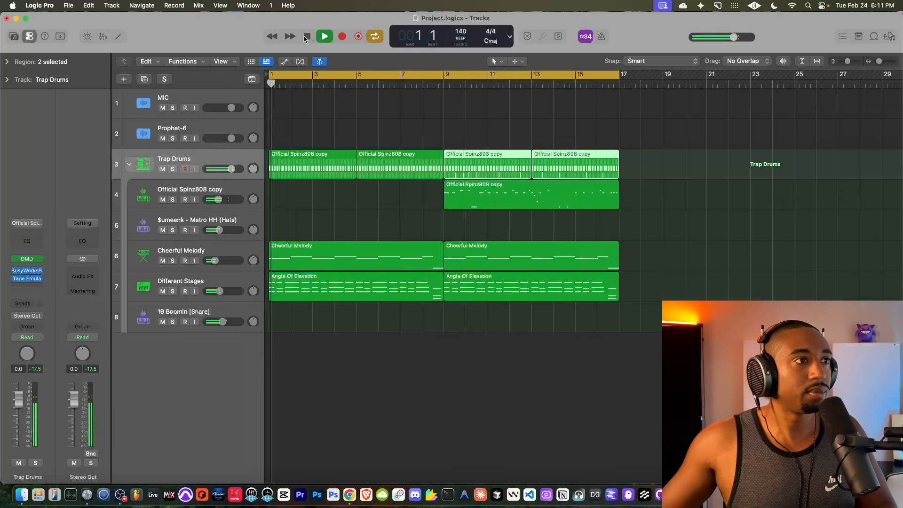
{"action": "left_click", "coordinate": [195, 109]}
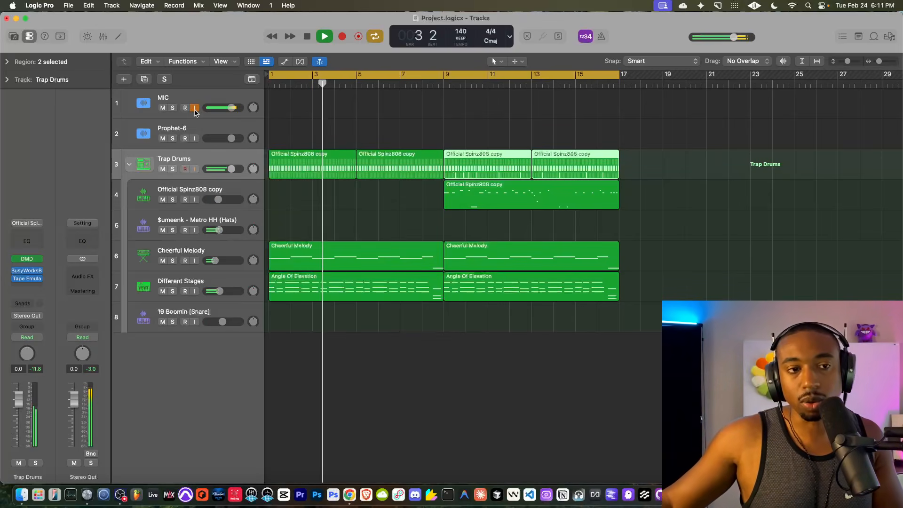
{"action": "left_click", "coordinate": [195, 108]}
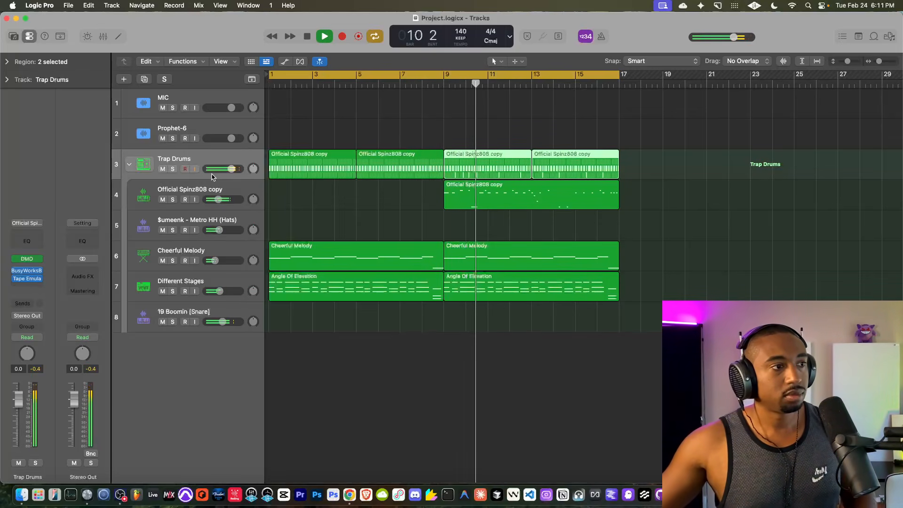
Step: Bypass the sample delay plug-in on the Official Spinz808 copy track and select the 19 Boomin [Snare] track
{"action": "left_click", "coordinate": [197, 192]}
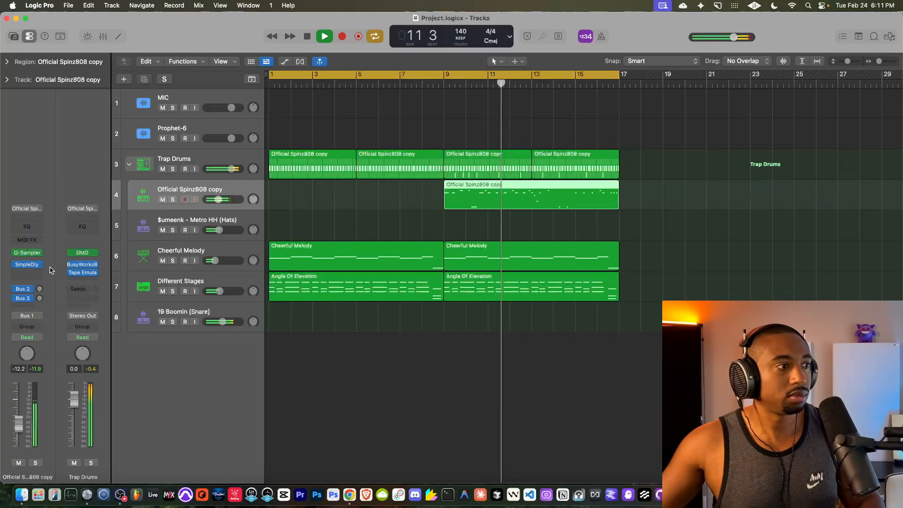
{"action": "left_click", "coordinate": [15, 264]}
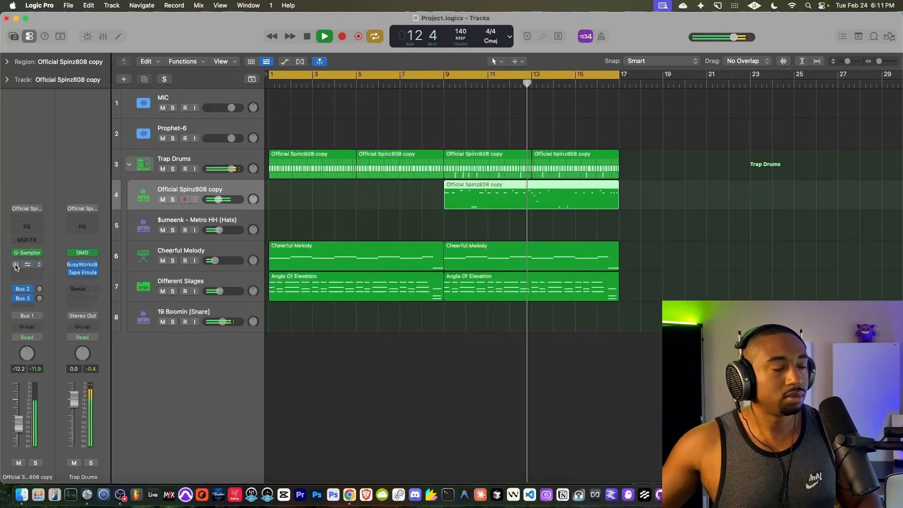
{"action": "left_click", "coordinate": [167, 311]}
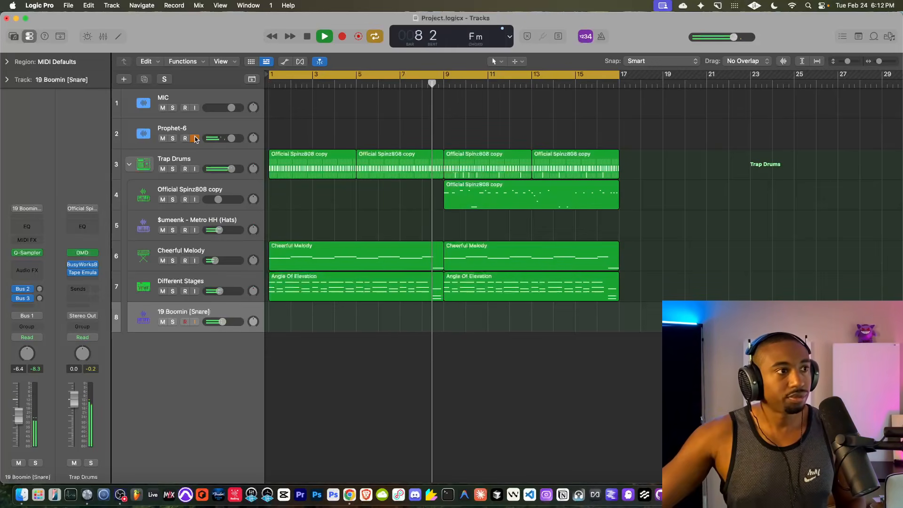
Step: Audition the beat with the Prophet-6 track selected, stop playback and turn on MIC input monitoring
{"action": "left_click", "coordinate": [192, 129]}
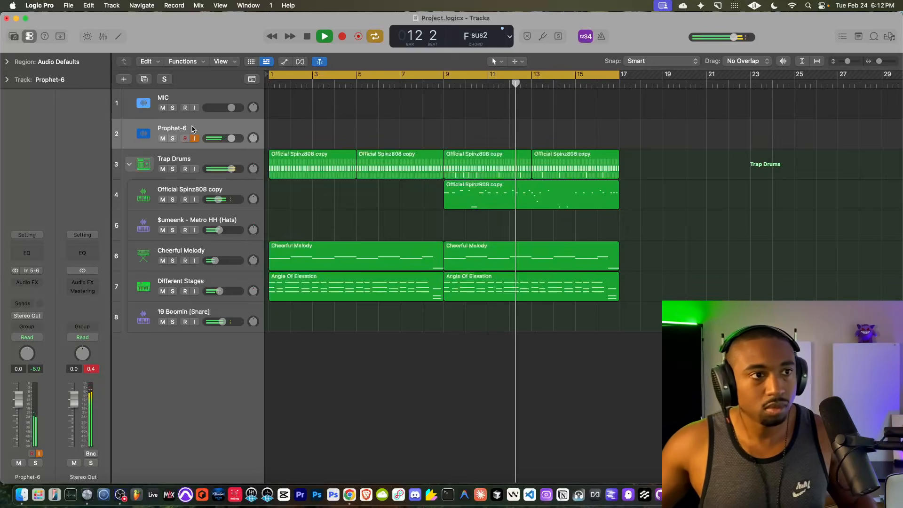
{"action": "key", "text": "space"}
{"action": "left_click", "coordinate": [194, 109]}
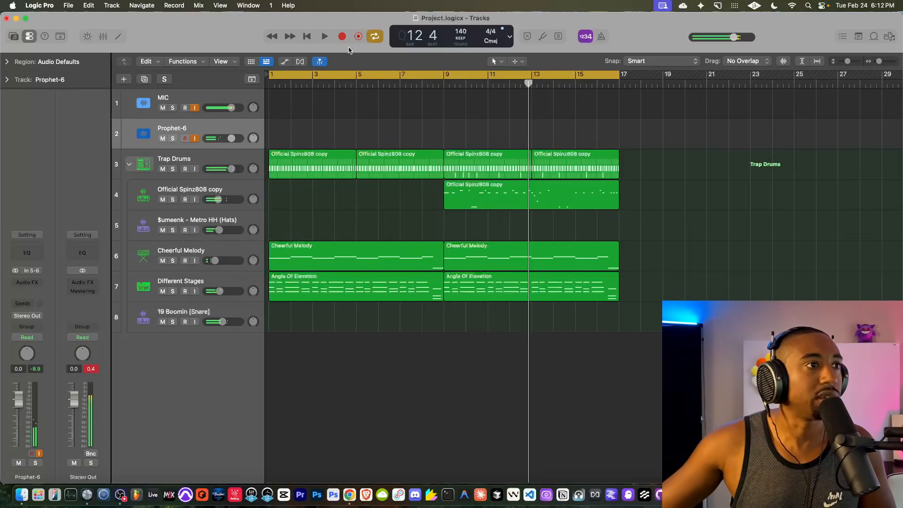
Step: Record a Prophet-6 take from bar 1 to bar 17, play it back and lower its track volume to -11.2 dB
{"action": "key", "text": "r"}
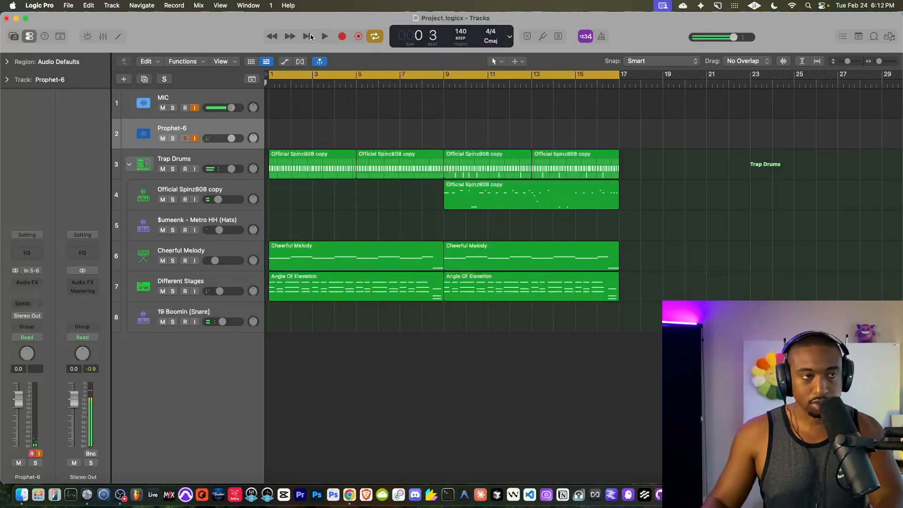
{"action": "key", "text": "n"}
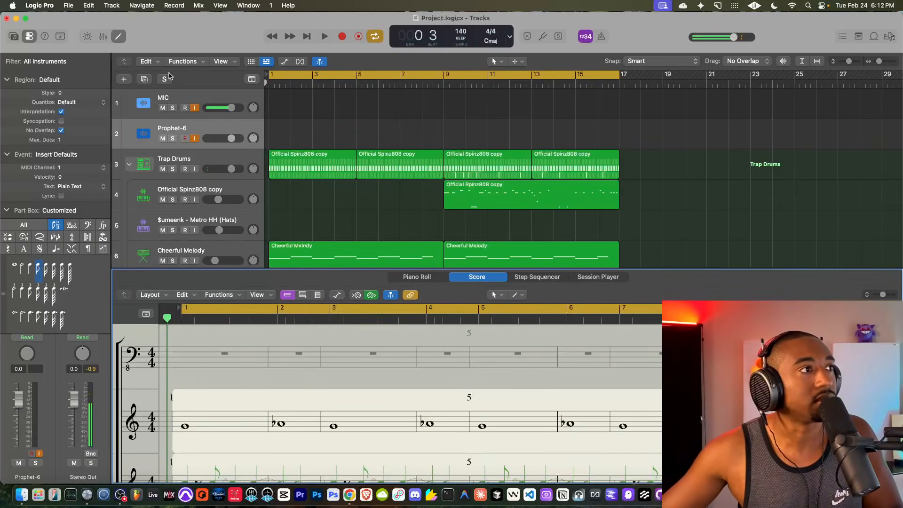
{"action": "left_click", "coordinate": [121, 40]}
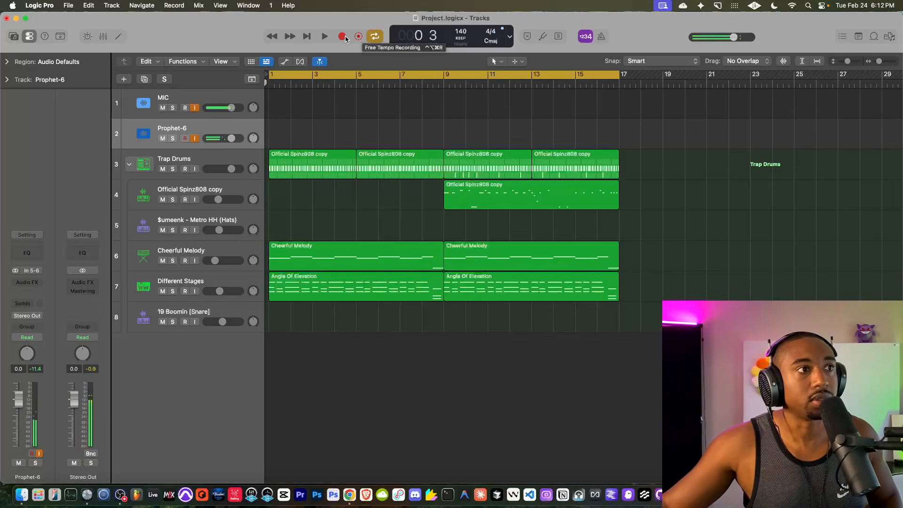
{"action": "left_click", "coordinate": [343, 37]}
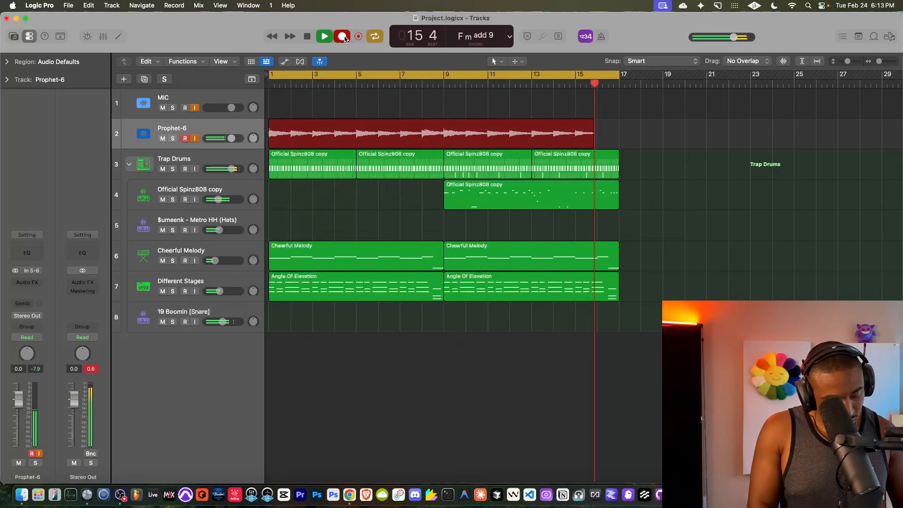
{"action": "key", "text": "space"}
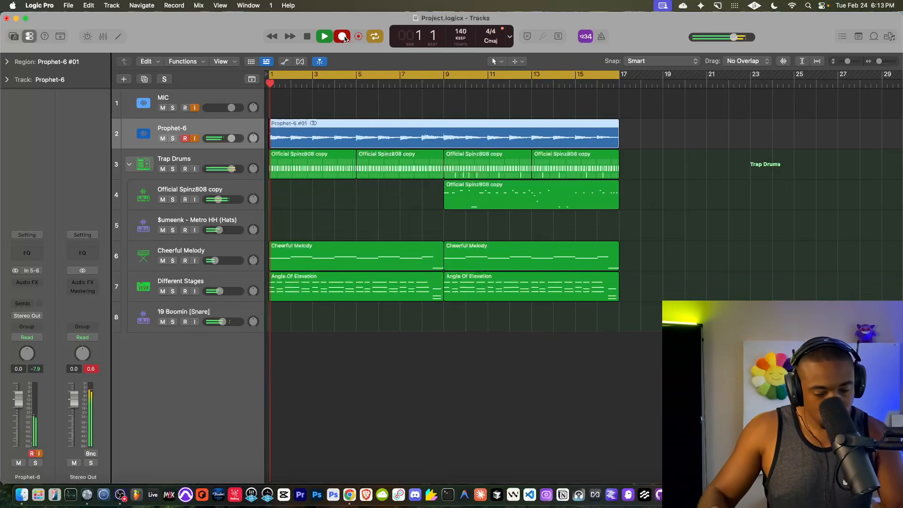
{"action": "key", "text": "space"}
{"action": "key", "text": "space"}
{"action": "key", "text": "space"}
{"action": "left_click_drag", "start_coordinate": [231, 138], "coordinate": [218, 139]}
Step: Repeat all the regions from bars 1 to 17 at bar 17 and extend the cycle range to bar 33
{"action": "left_click_drag", "start_coordinate": [660, 119], "coordinate": [233, 296]}
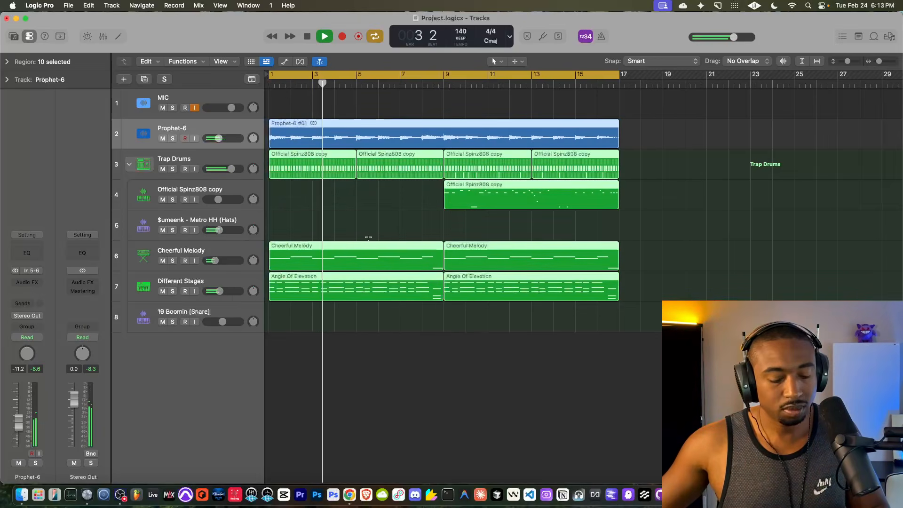
{"action": "key", "text": "super+r"}
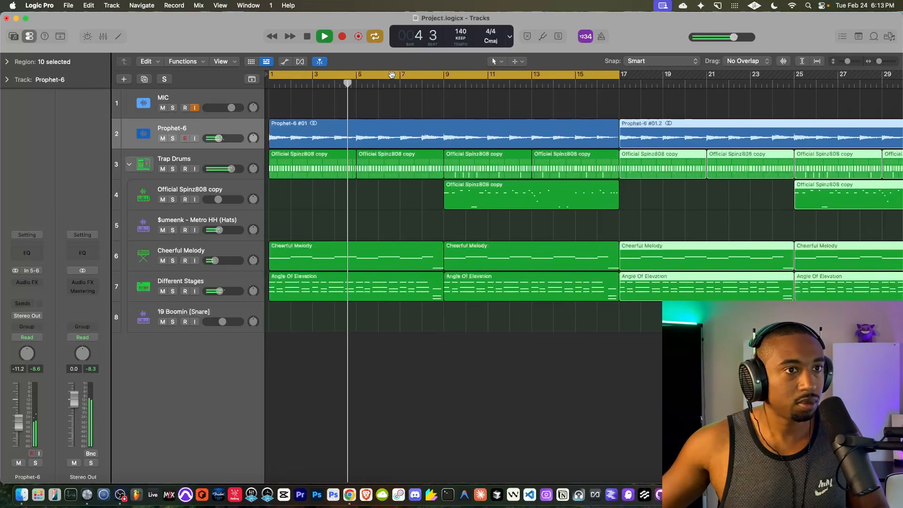
{"action": "scroll", "coordinate": [391, 78], "scroll_direction": "down", "scroll_amount": 5}
{"action": "left_click_drag", "start_coordinate": [345, 75], "coordinate": [425, 76]}
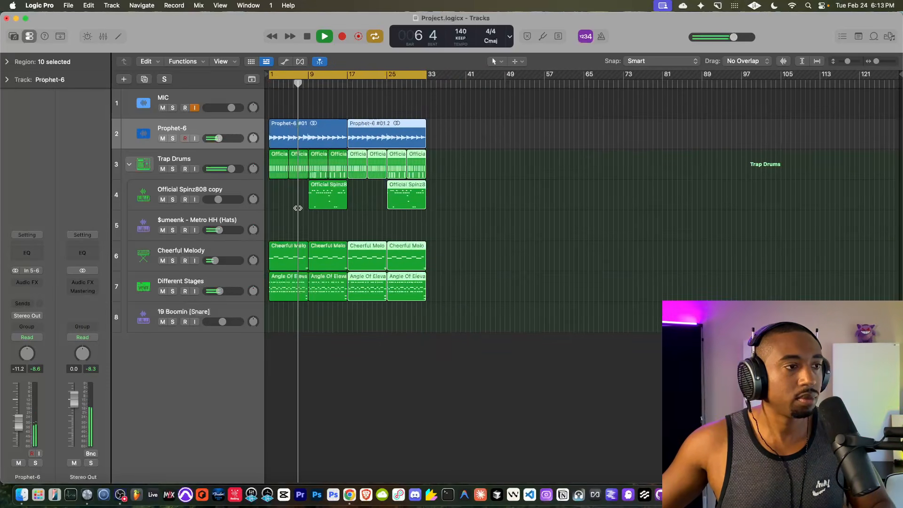
Step: Delete the Official Spinz808 copy region at bar 9 on track 4 and raise the Prophet-6 volume to -4.4 dB
{"action": "left_click", "coordinate": [328, 207]}
{"action": "key", "text": "Delete"}
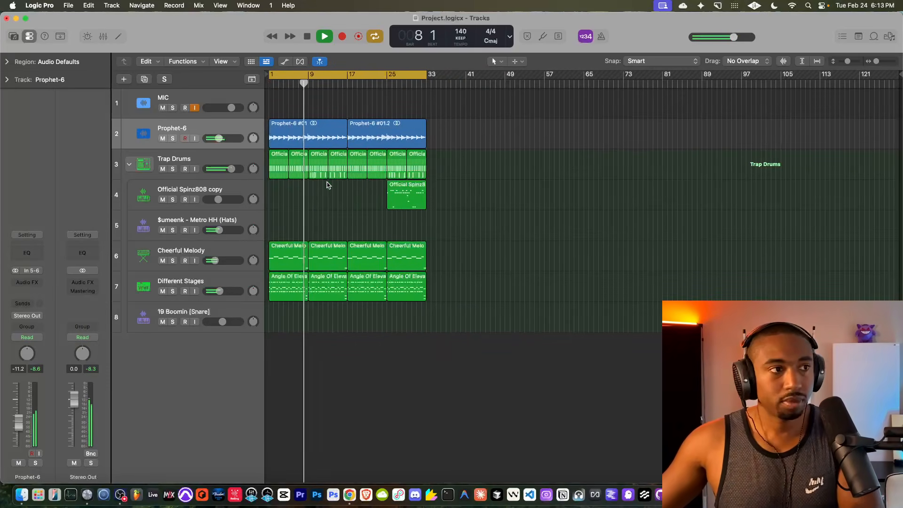
{"action": "left_click_drag", "start_coordinate": [219, 138], "coordinate": [225, 138]}
Step: Delete the repeated Prophet-6 region at bar 17 and slightly lower the 19 Boomin [Snare] track volume
{"action": "left_click", "coordinate": [388, 140]}
{"action": "key", "text": "Delete"}
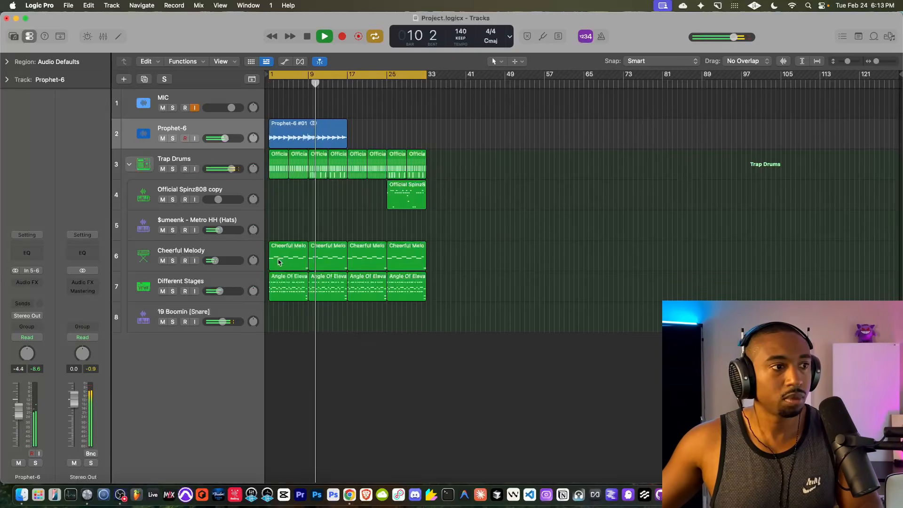
{"action": "left_click_drag", "start_coordinate": [228, 320], "coordinate": [220, 322]}
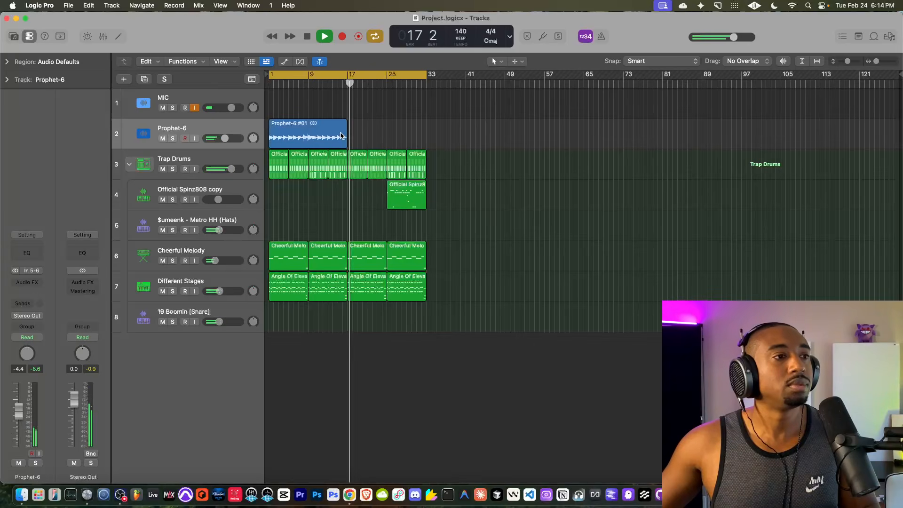
Step: Copy the Official Spinz808 copy region from bar 25 to bar 17 and select the two Trap Drums regions spanning bars 17 to 25
{"action": "left_click_drag", "start_coordinate": [400, 196], "coordinate": [368, 203]}
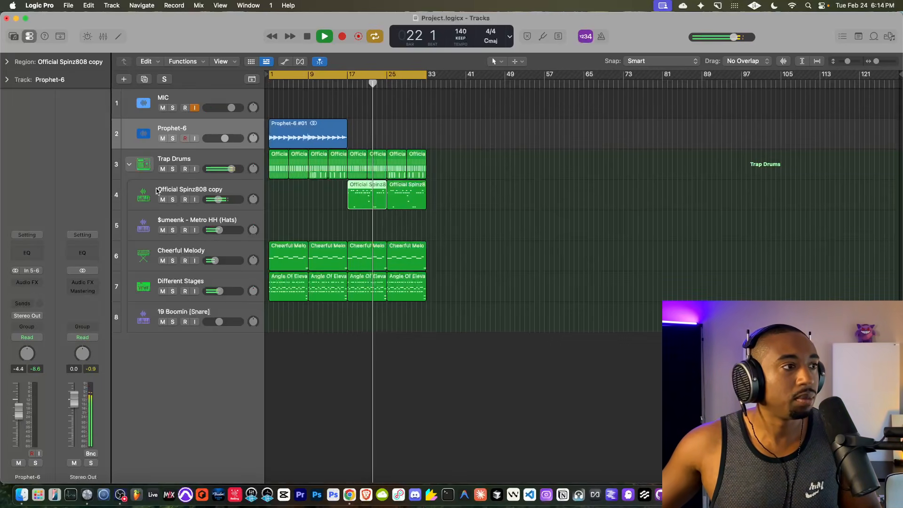
{"action": "scroll", "coordinate": [330, 259], "scroll_direction": "up", "scroll_amount": 5}
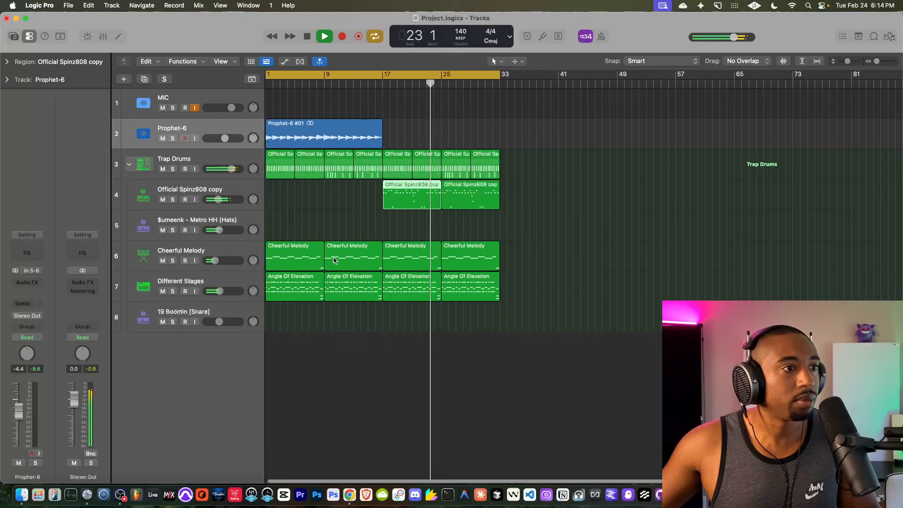
{"action": "left_click", "coordinate": [573, 175]}
{"action": "left_click", "coordinate": [510, 167], "text": "super"}
{"action": "left_click", "coordinate": [518, 167]}
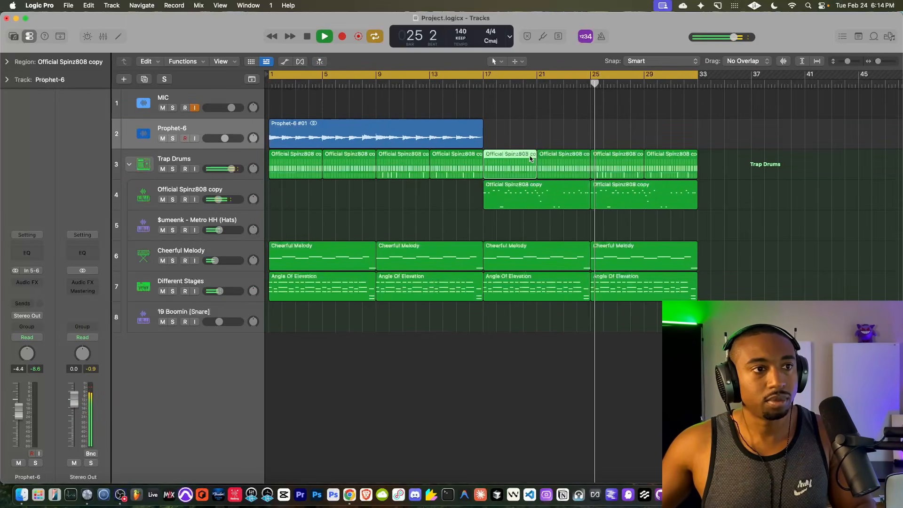
{"action": "left_click", "coordinate": [558, 159], "text": "shift"}
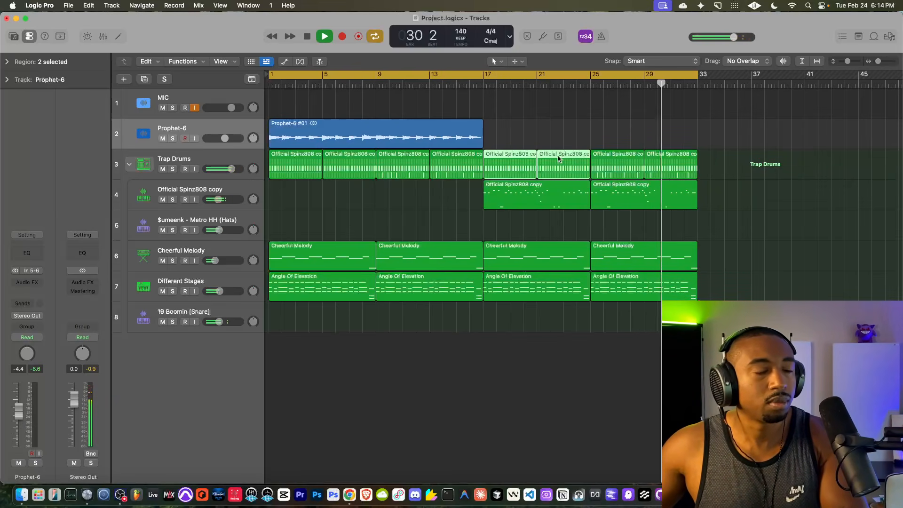
Step: Try the Prophet-6 track inside the Trap Drums stack, stop playback and move the track back out above the stack
{"action": "left_click_drag", "start_coordinate": [181, 134], "coordinate": [218, 170]}
{"action": "left_click", "coordinate": [195, 108]}
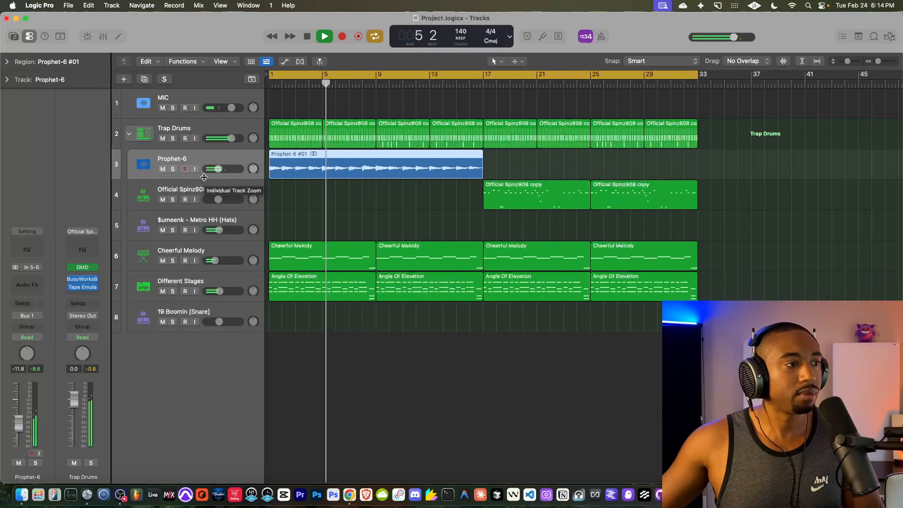
{"action": "left_click", "coordinate": [194, 107]}
{"action": "key", "text": "space"}
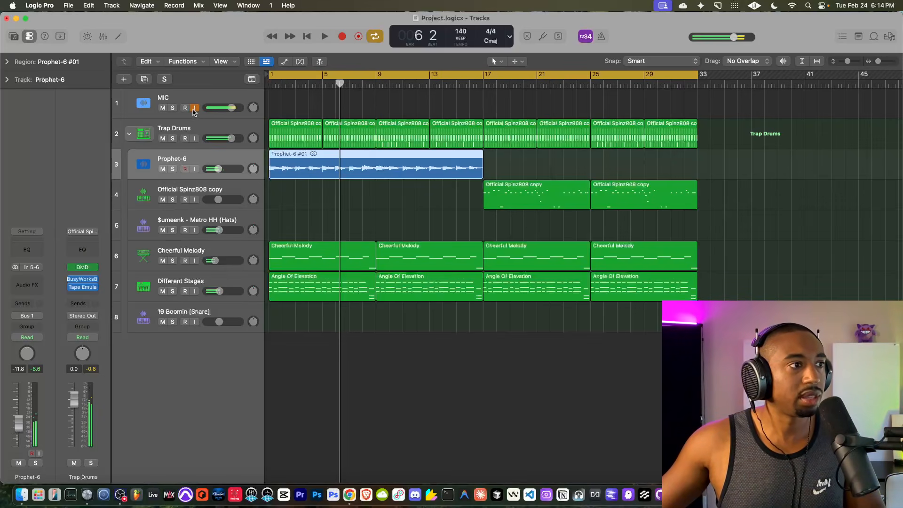
{"action": "left_click_drag", "start_coordinate": [208, 162], "coordinate": [200, 129]}
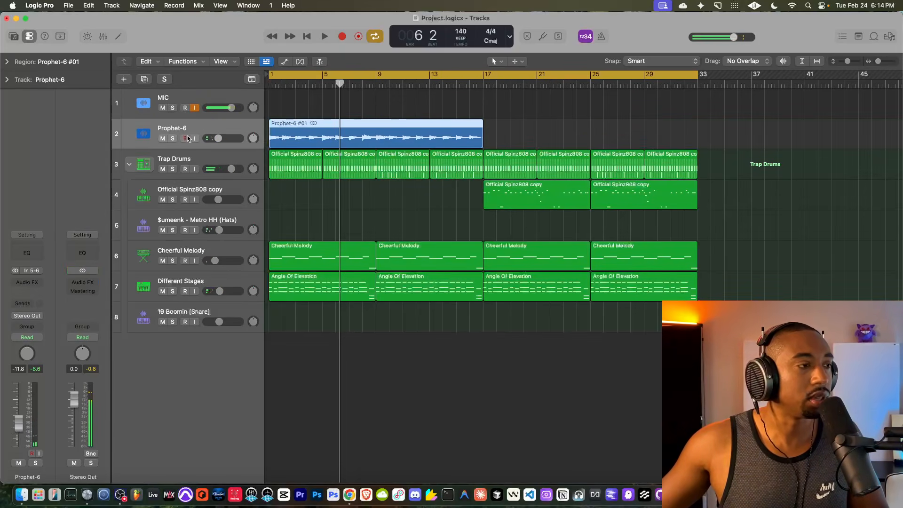
Step: Solo the Prophet-6 and MIC tracks, shorten the cycle range to bars 1 to 17 and play from bar 1 with MIC input monitoring off
{"action": "left_click", "coordinate": [173, 138]}
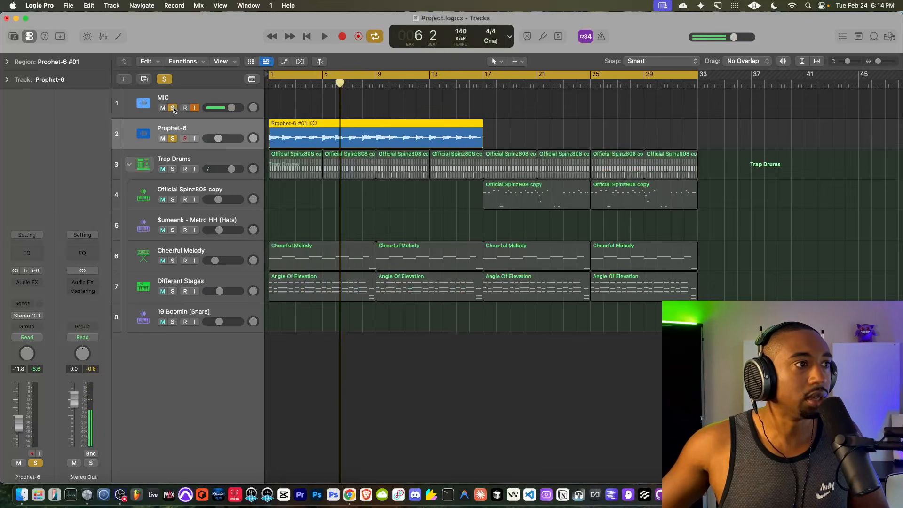
{"action": "left_click", "coordinate": [307, 36]}
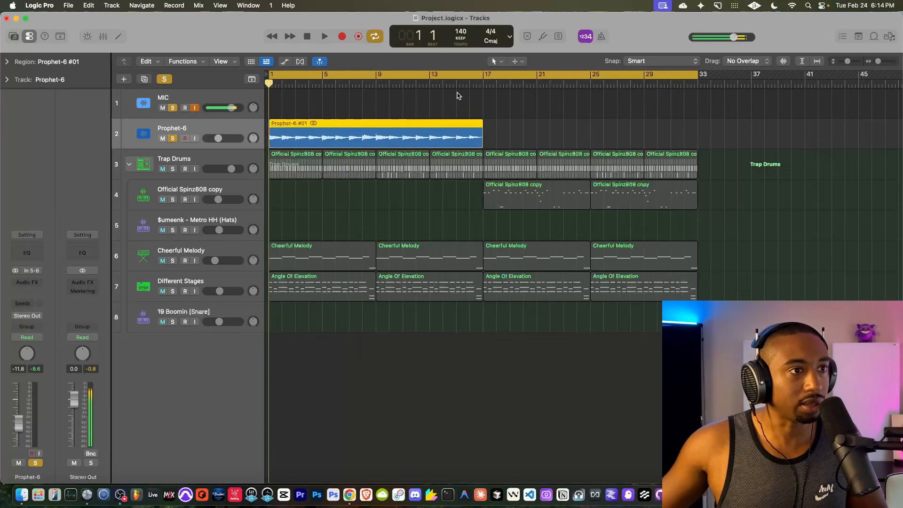
{"action": "left_click_drag", "start_coordinate": [688, 75], "coordinate": [482, 80]}
{"action": "key", "text": "space"}
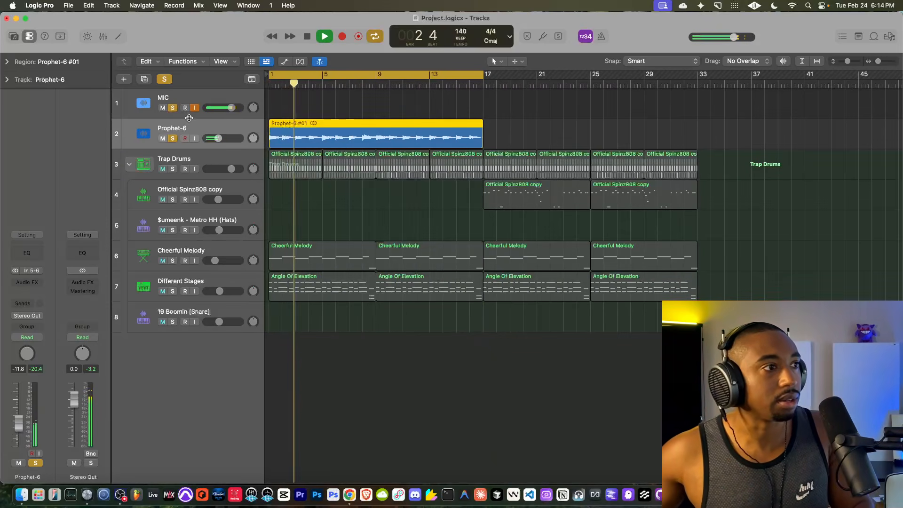
{"action": "left_click", "coordinate": [192, 109]}
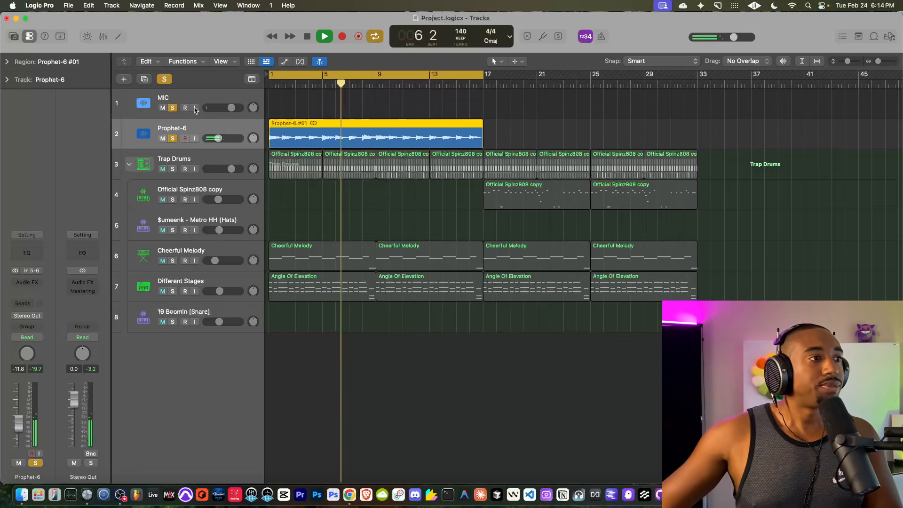
Step: Try louder and quieter levels on the soloed Prophet-6 track, set its volume to -9.6 dB and stop playback
{"action": "left_click_drag", "start_coordinate": [218, 139], "coordinate": [238, 141]}
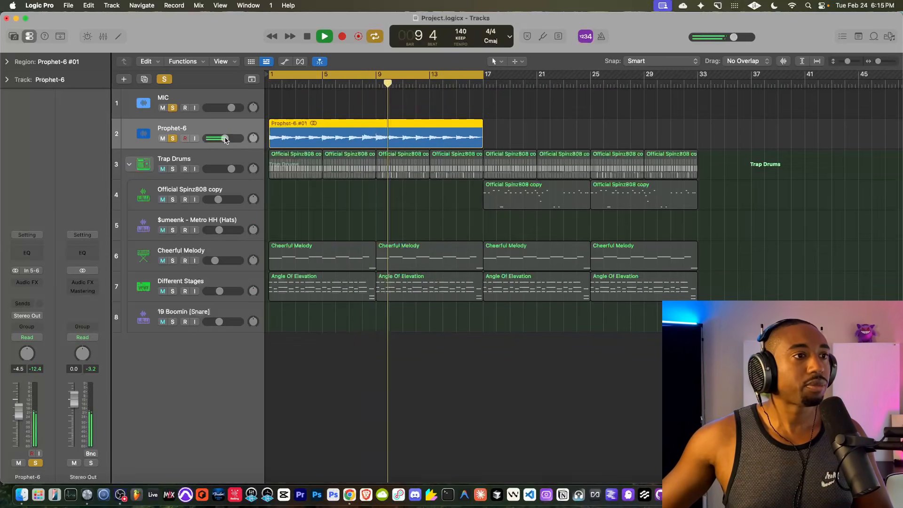
{"action": "left_click_drag", "start_coordinate": [226, 139], "coordinate": [204, 132]}
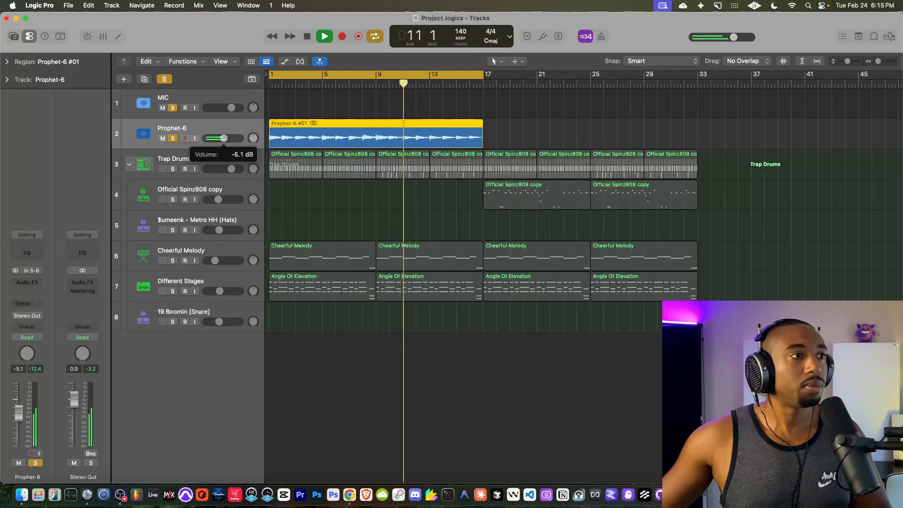
{"action": "key", "text": "space"}
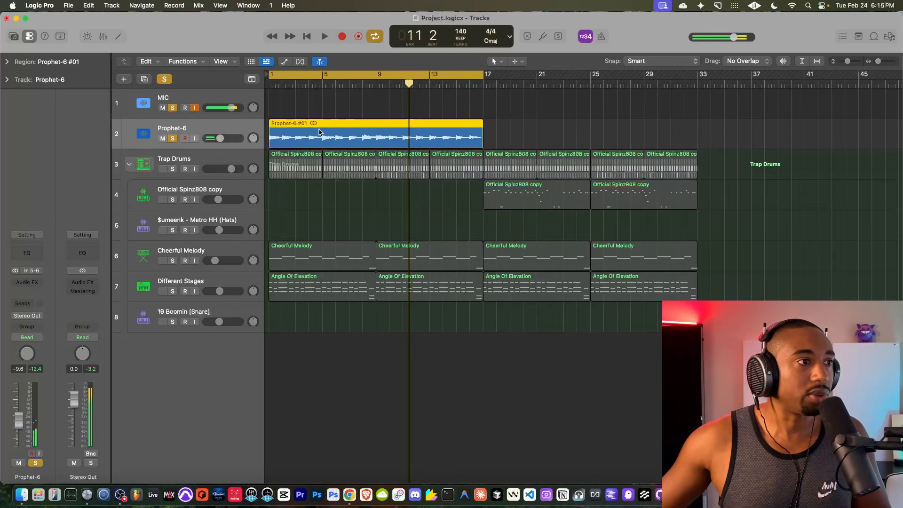
Step: Move the Prophet-6 track into the Trap Drums stack, turn off the Prophet-6 and MIC solos and play from bar 1
{"action": "left_click_drag", "start_coordinate": [172, 131], "coordinate": [235, 166]}
{"action": "left_click", "coordinate": [174, 170]}
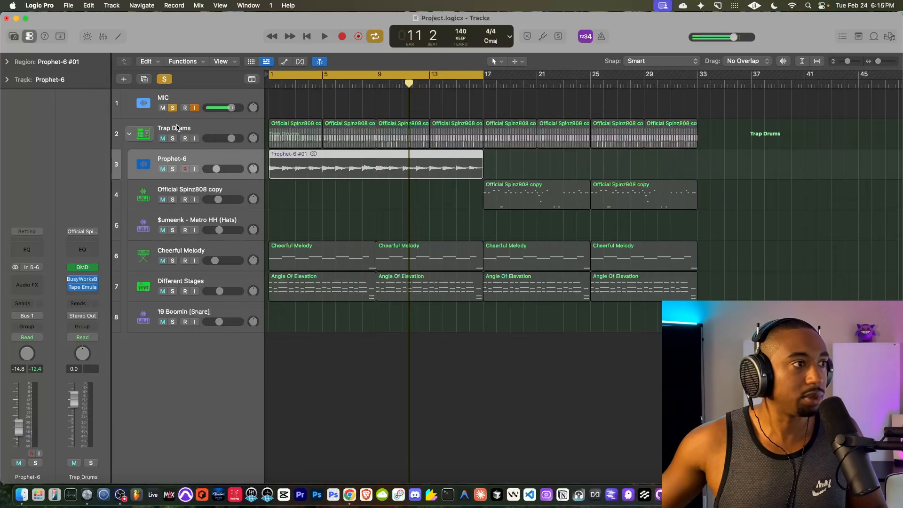
{"action": "left_click", "coordinate": [173, 108]}
{"action": "left_click", "coordinate": [305, 36]}
{"action": "key", "text": "space"}
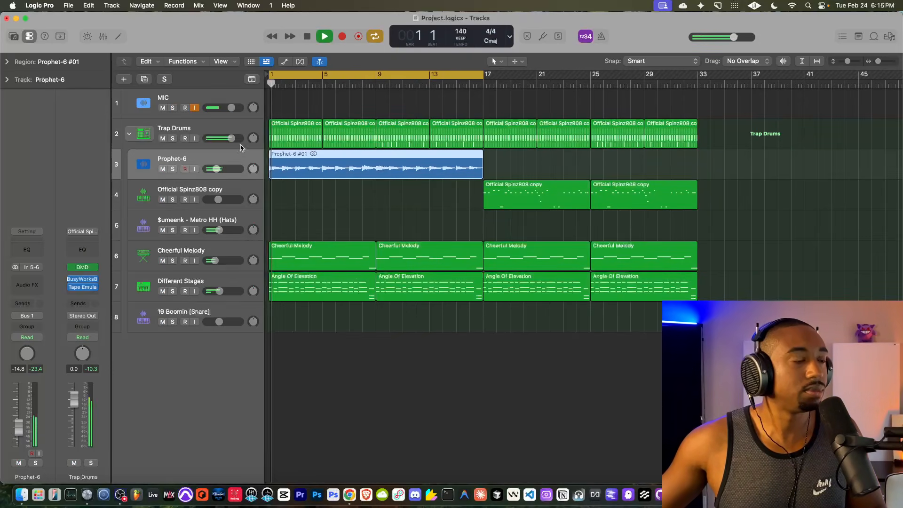
Step: Raise the Prophet-6 track volume to -9.0 dB and replay the beat from bar 1
{"action": "left_click_drag", "start_coordinate": [225, 169], "coordinate": [222, 173]}
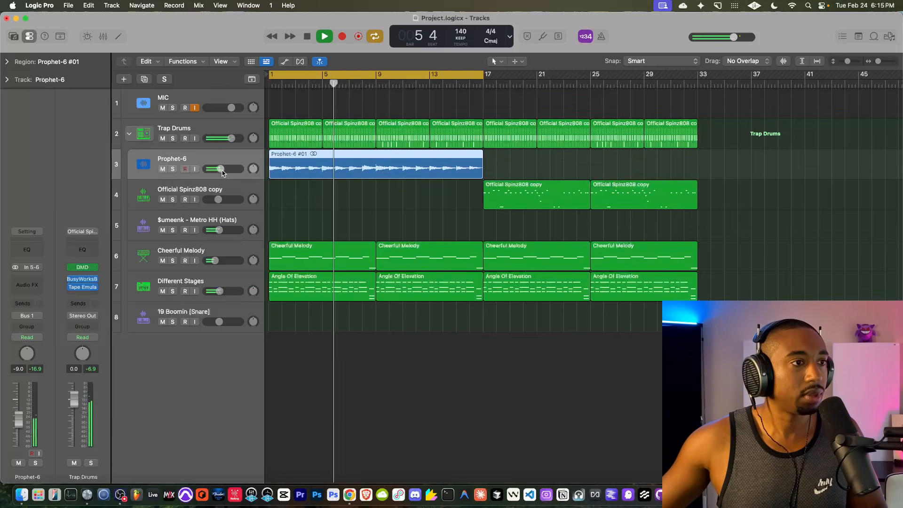
{"action": "key", "text": "space"}
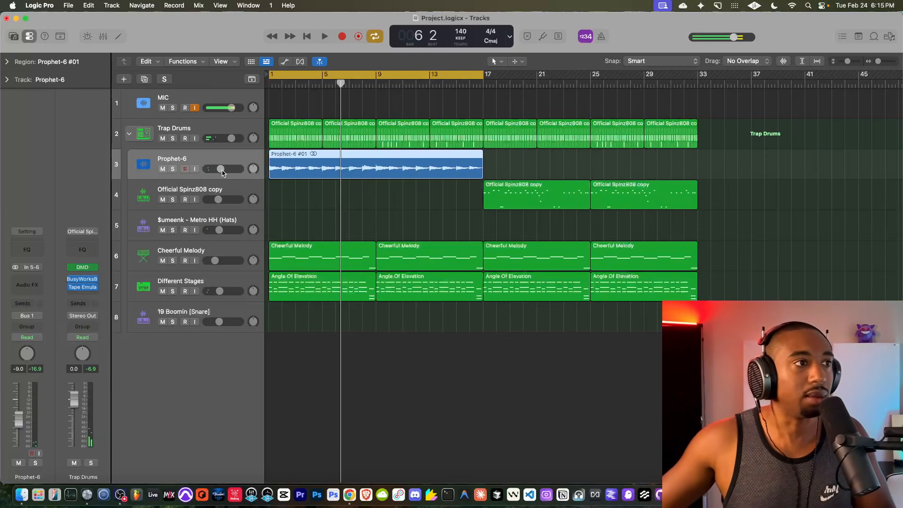
{"action": "left_click", "coordinate": [306, 37]}
{"action": "key", "text": "space"}
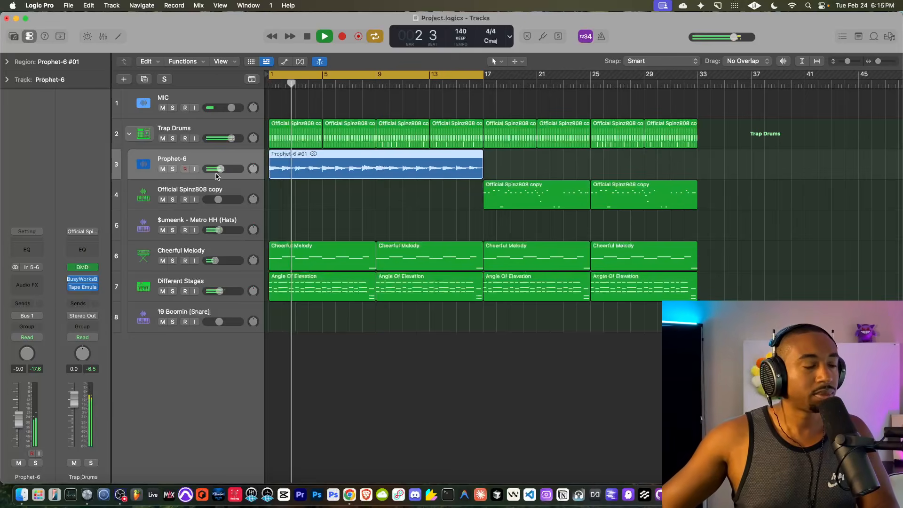
Step: Delete the two Angle Of Elevation regions between bars 1 and 17 and restart playback from bar 1
{"action": "left_click_drag", "start_coordinate": [453, 316], "coordinate": [369, 293]}
{"action": "key", "text": "Delete"}
{"action": "key", "text": "Return"}
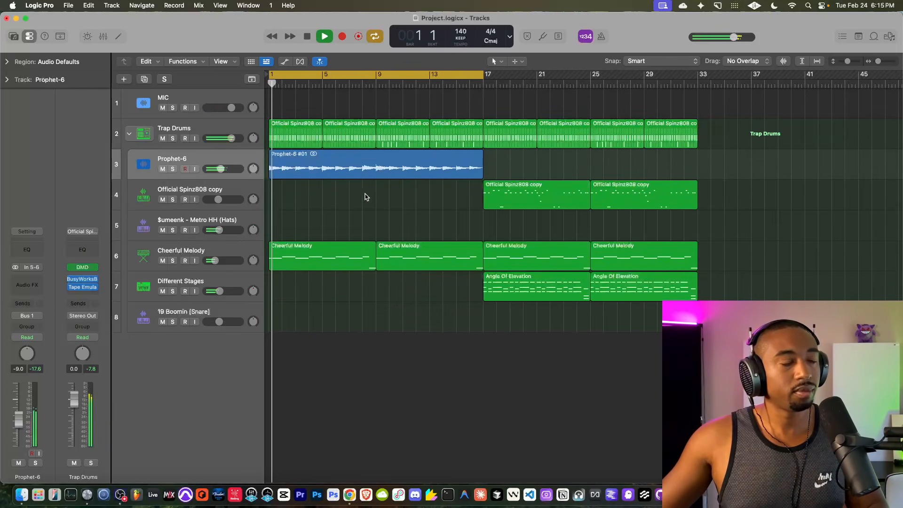
Step: Select the Cheerful Melody track with its regions in the cycle and slightly lower the Prophet-6 track volume
{"action": "left_click", "coordinate": [227, 251]}
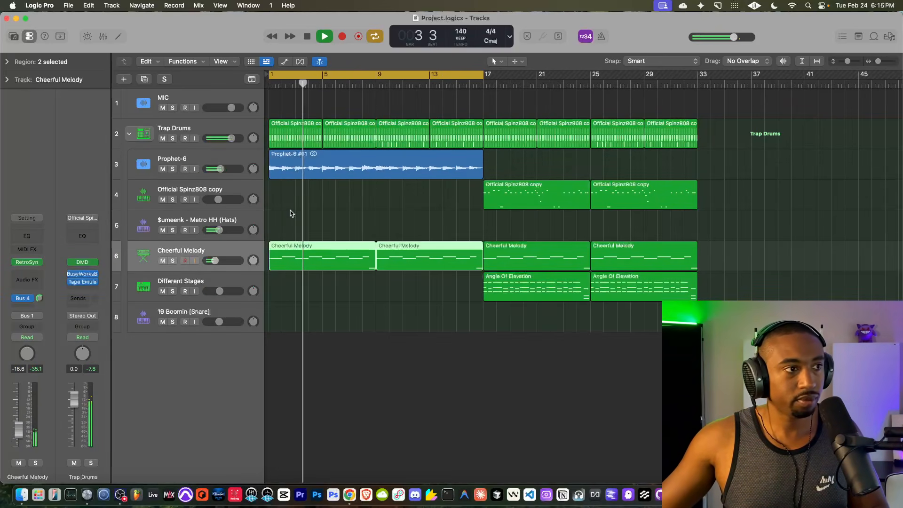
{"action": "left_click_drag", "start_coordinate": [221, 169], "coordinate": [218, 170]}
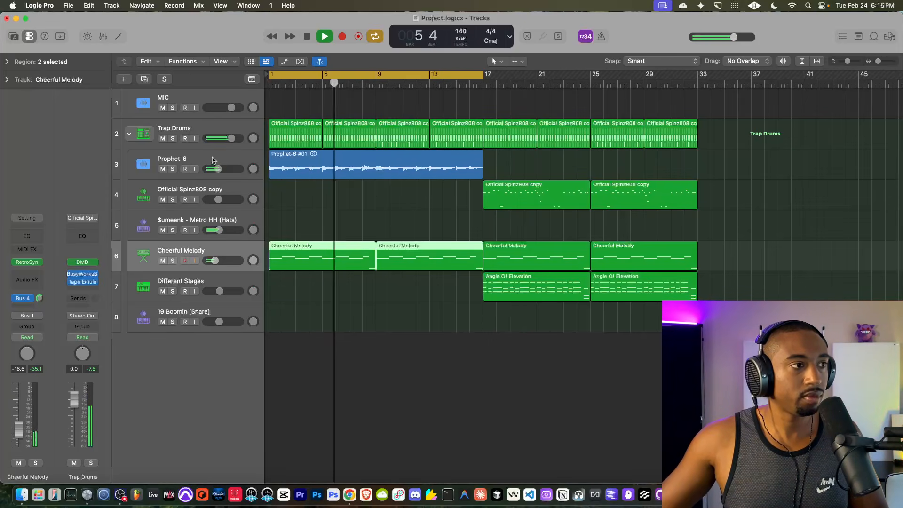
Step: Select the Prophet-6 track and extend the cycle range to the end of the arrangement at bar 33
{"action": "left_click", "coordinate": [212, 160]}
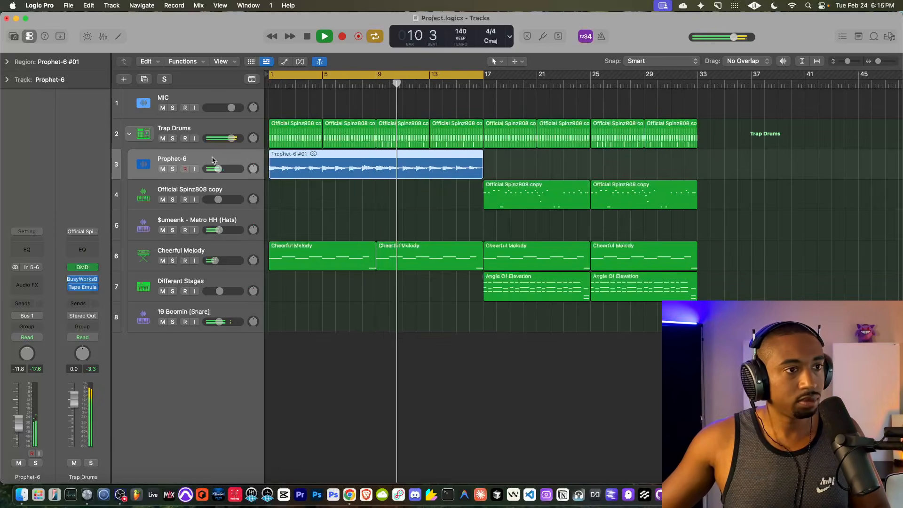
{"action": "left_click_drag", "start_coordinate": [489, 76], "coordinate": [696, 84]}
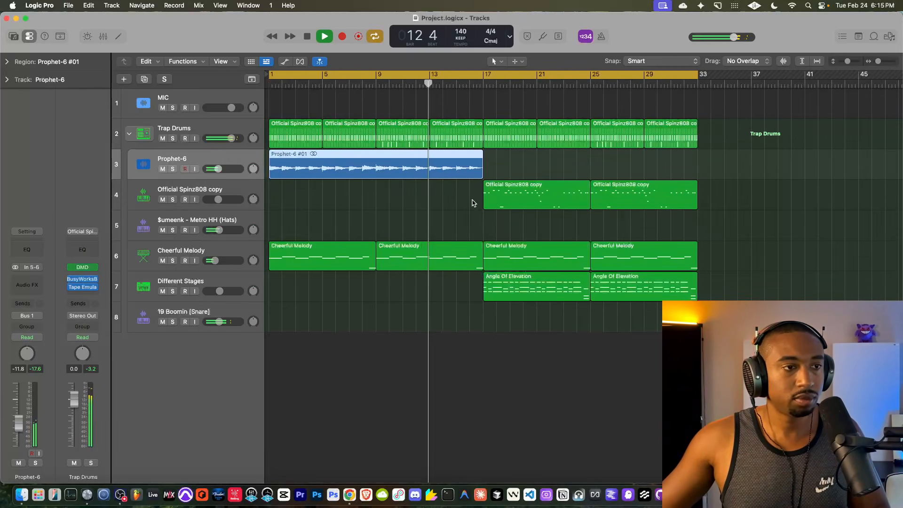
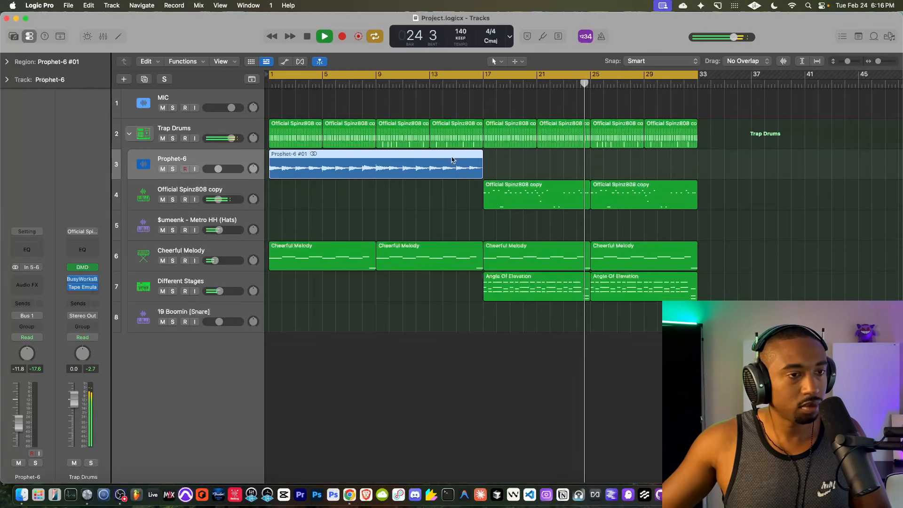
{"action": "double_click", "coordinate": [608, 201]}
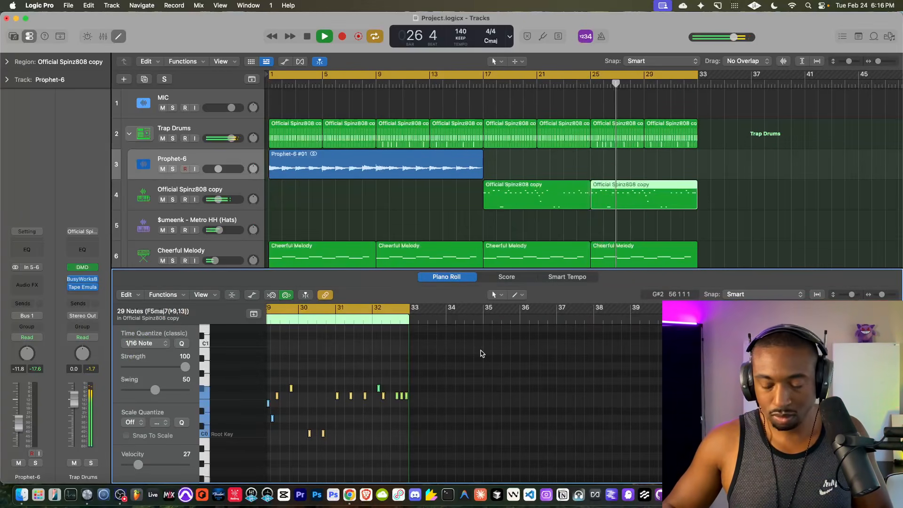
{"action": "key", "text": "alt+shift+Down"}
{"action": "key", "text": "alt+shift+Up"}
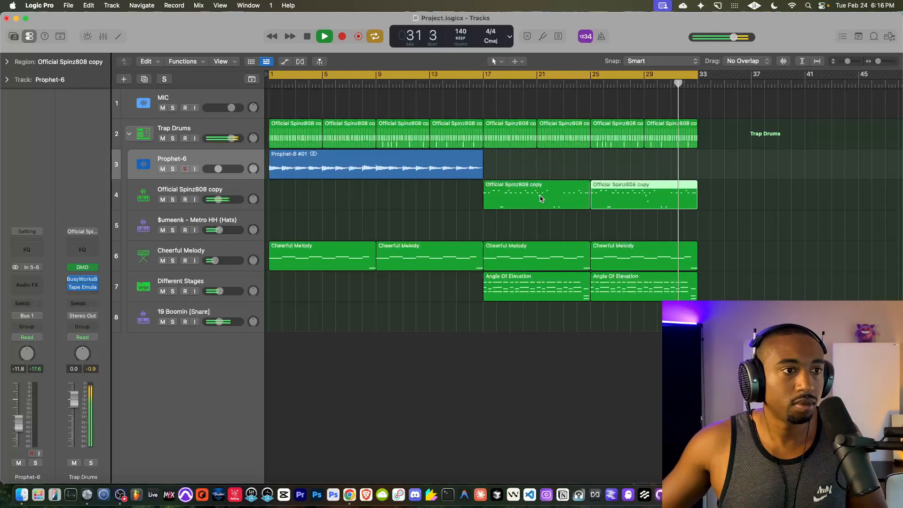
Step: Split the Official Spinz808 copy region starting at bar 17 on track 4 at 20 4 1 1 and bar 22 with the Scissors Tool
{"action": "scroll", "coordinate": [540, 199], "scroll_direction": "up", "scroll_amount": 5}
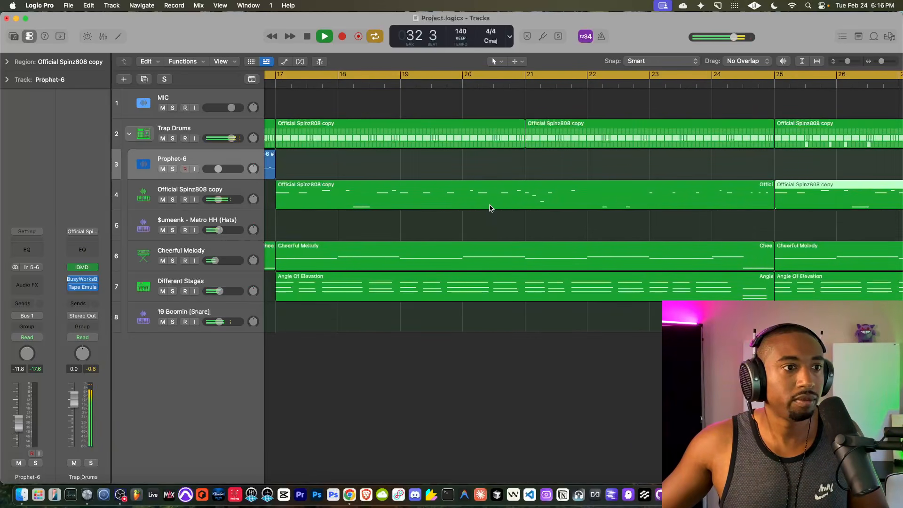
{"action": "scroll", "coordinate": [489, 208], "scroll_direction": "down", "scroll_amount": 3}
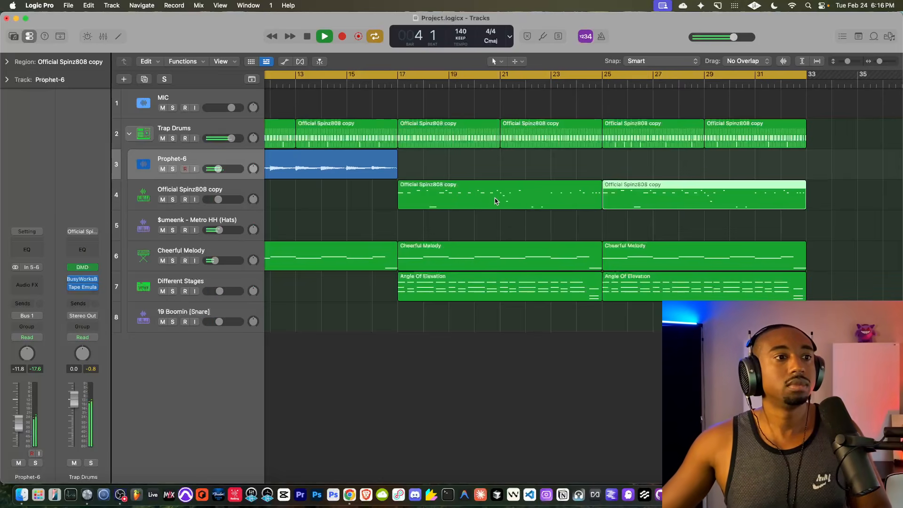
{"action": "left_click", "coordinate": [520, 62]}
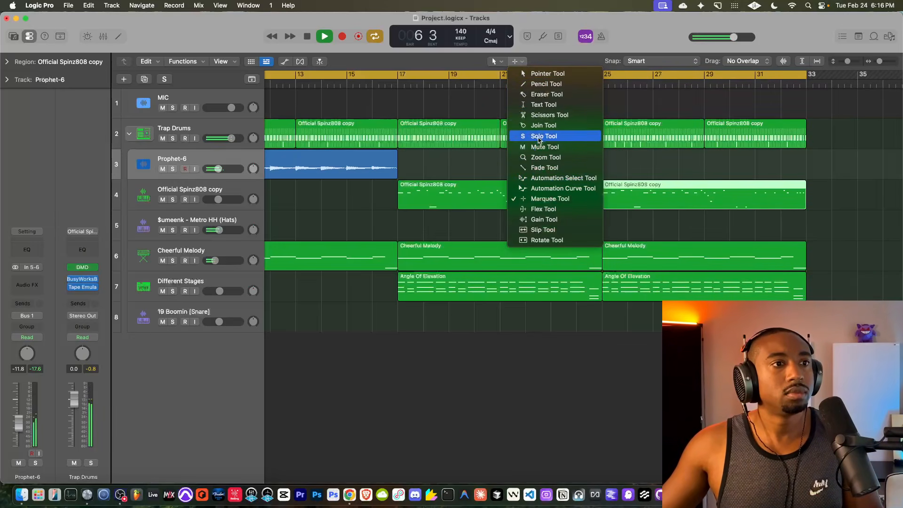
{"action": "left_click", "coordinate": [539, 116]}
{"action": "left_click", "coordinate": [495, 200]}
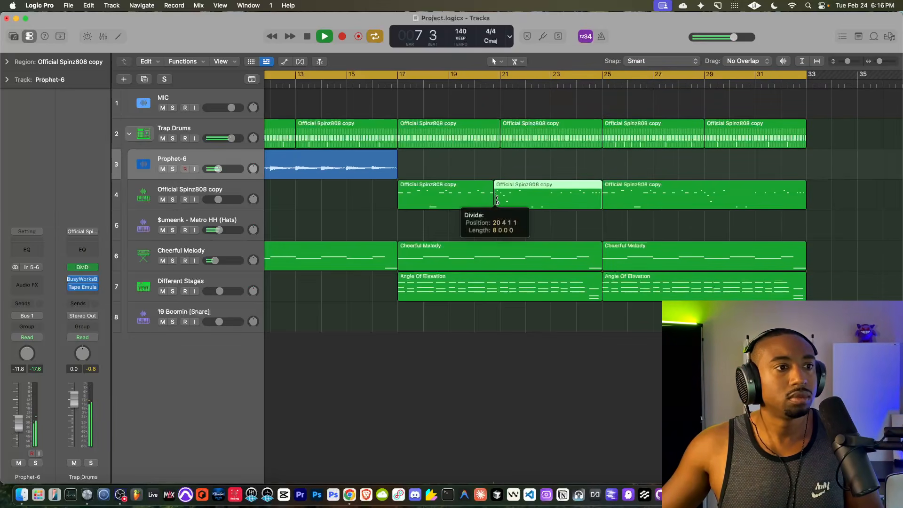
{"action": "left_click", "coordinate": [527, 200]}
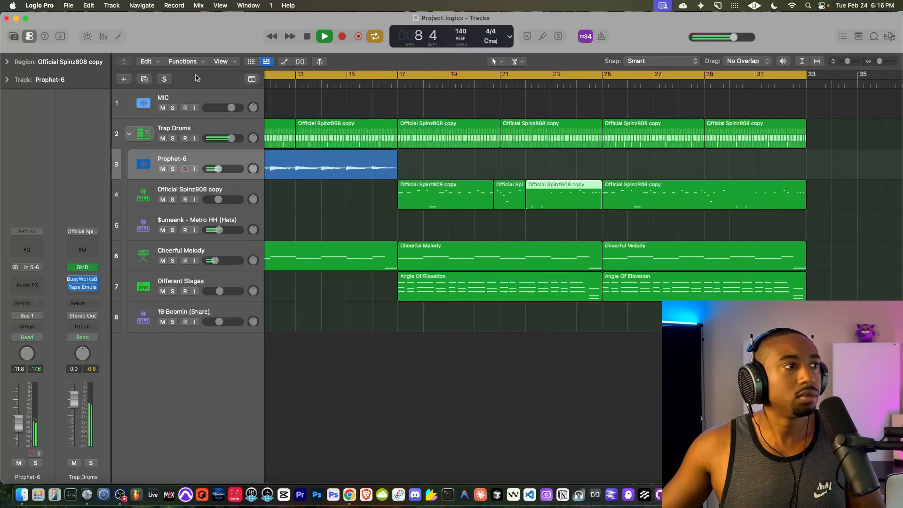
Step: Copy the short cut 808 piece to about bar 15 beat 3 on the same track and briefly switch on MIC input monitoring
{"action": "left_click_drag", "start_coordinate": [514, 207], "coordinate": [381, 208]}
{"action": "left_click", "coordinate": [195, 108]}
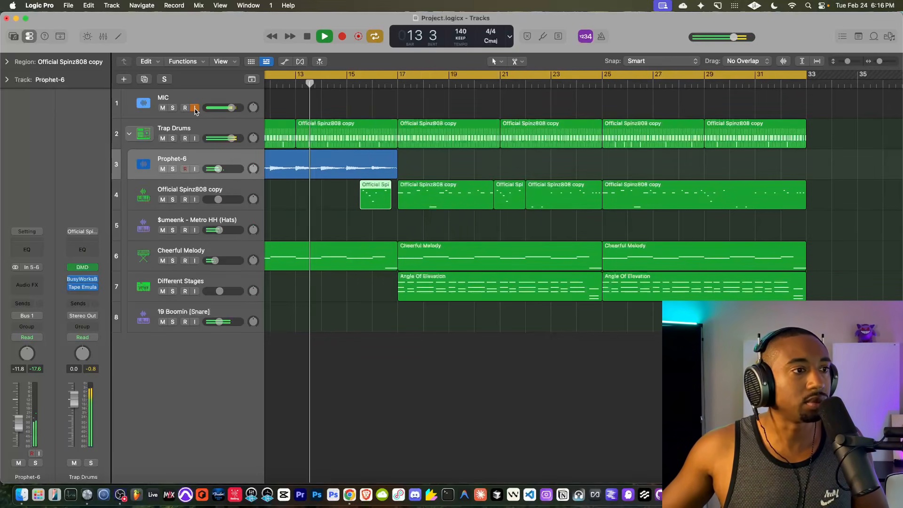
{"action": "left_click", "coordinate": [195, 108]}
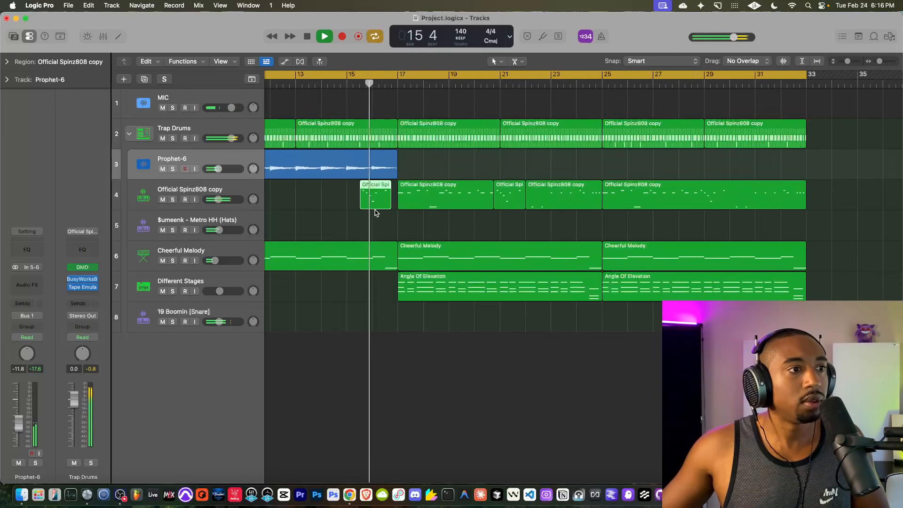
Step: Turn on MIC input monitoring, move the copied 808 fill one beat earlier to bar 15 beat 2 and play the passage
{"action": "scroll", "coordinate": [376, 205], "scroll_direction": "up", "scroll_amount": 8}
{"action": "key", "text": "space"}
{"action": "scroll", "coordinate": [377, 203], "scroll_direction": "left", "scroll_amount": 3}
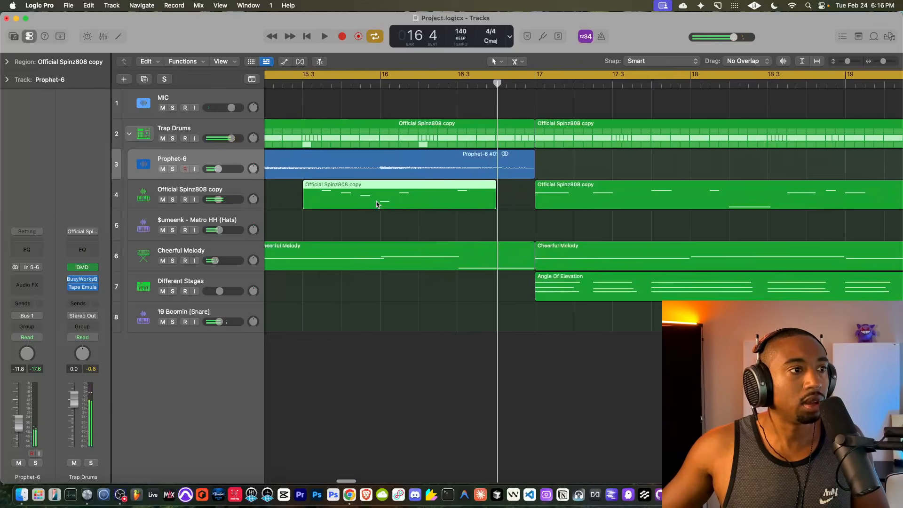
{"action": "left_click", "coordinate": [193, 109]}
{"action": "left_click_drag", "start_coordinate": [427, 199], "coordinate": [388, 200]}
{"action": "left_click", "coordinate": [296, 85]}
{"action": "key", "text": "space"}
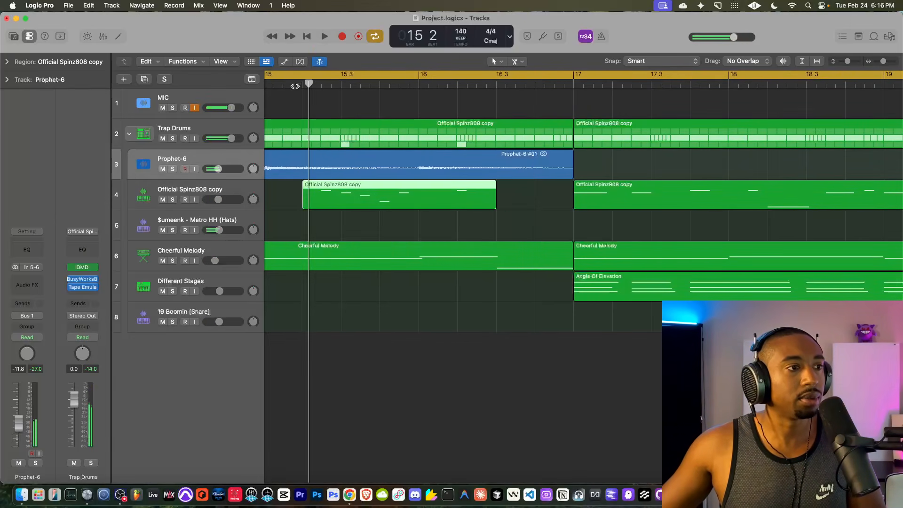
Step: Move the copied 808 fill to bar 15 beat 4 so it ends at bar 17, and audition it
{"action": "left_click_drag", "start_coordinate": [400, 193], "coordinate": [474, 199]}
{"action": "left_click", "coordinate": [329, 84]}
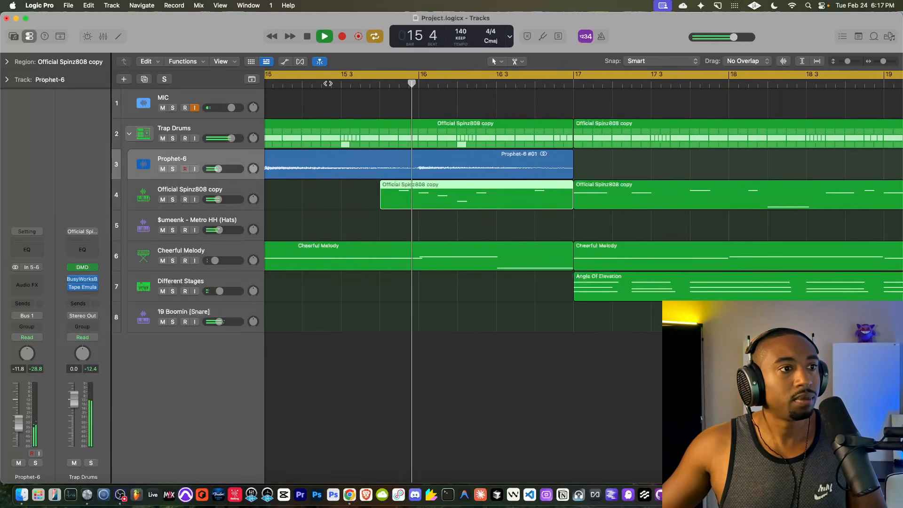
{"action": "key", "text": "space"}
{"action": "left_click_drag", "start_coordinate": [448, 200], "coordinate": [467, 200]}
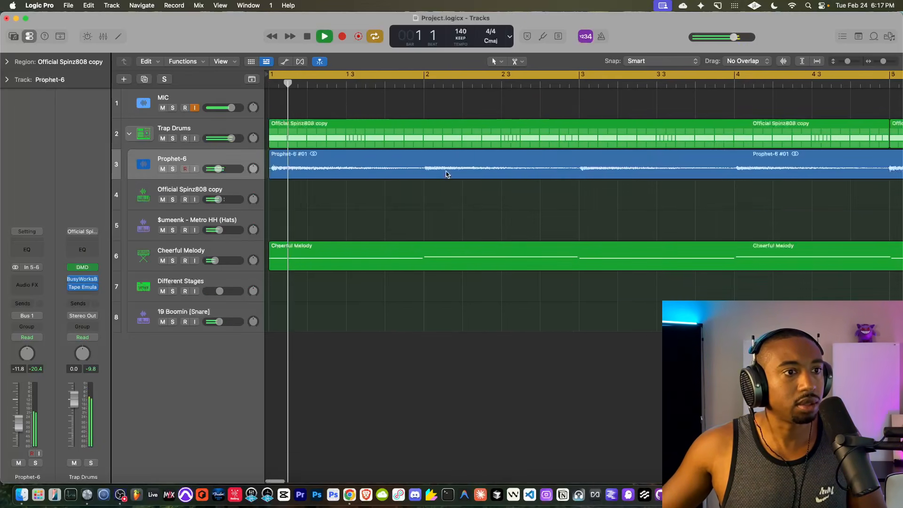
{"action": "key", "text": "space"}
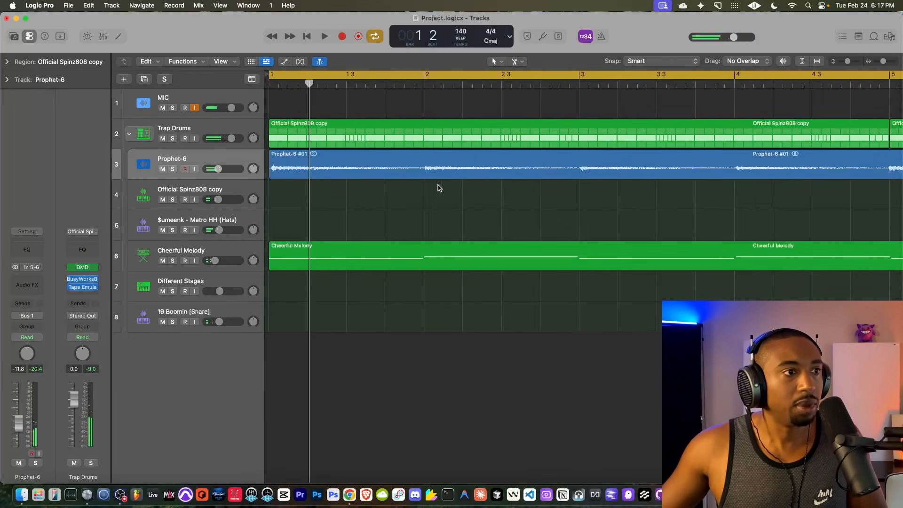
Step: Shorten the end of the copied 808 fill, shift it one eighth note later, trim its start to bar 16 and play the transition
{"action": "scroll", "coordinate": [439, 188], "scroll_direction": "down", "scroll_amount": 5}
{"action": "scroll", "coordinate": [430, 185], "scroll_direction": "right", "scroll_amount": 2}
{"action": "scroll", "coordinate": [762, 226], "scroll_direction": "up", "scroll_amount": 10}
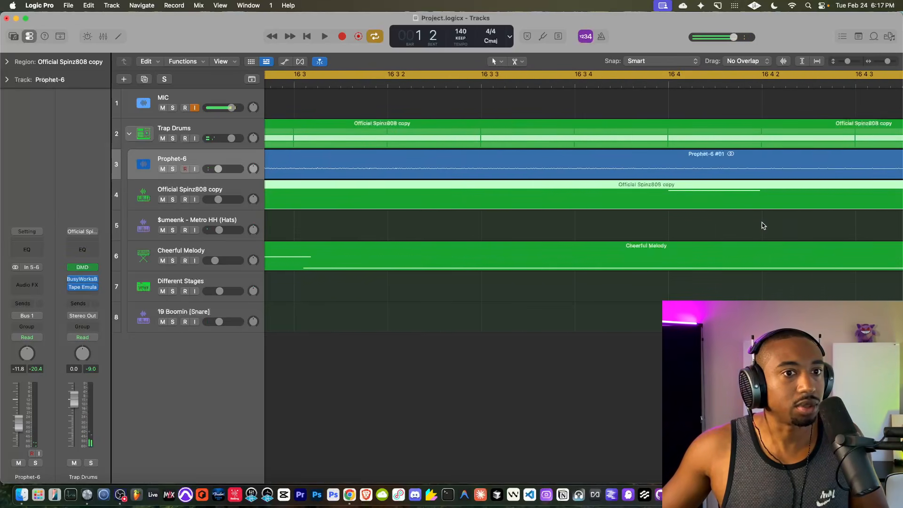
{"action": "scroll", "coordinate": [762, 226], "scroll_direction": "down", "scroll_amount": 8}
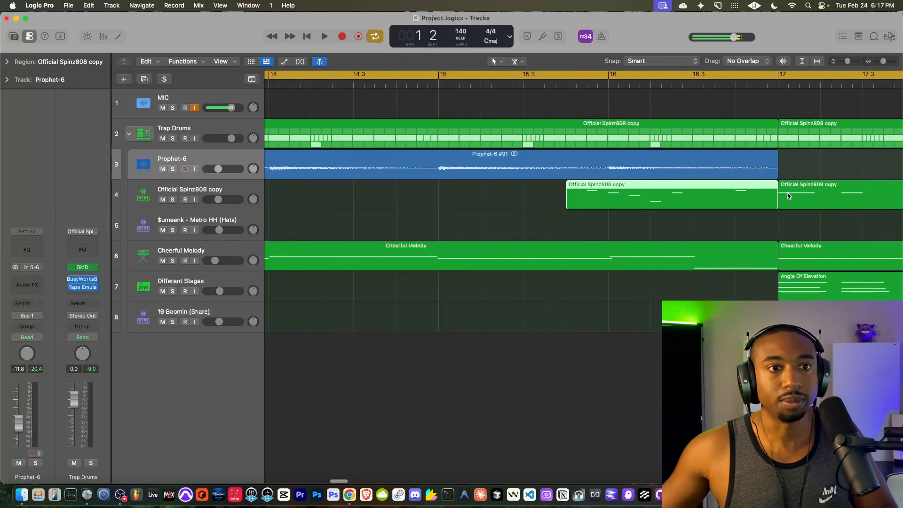
{"action": "left_click_drag", "start_coordinate": [774, 198], "coordinate": [750, 198]}
{"action": "left_click_drag", "start_coordinate": [682, 199], "coordinate": [713, 200]}
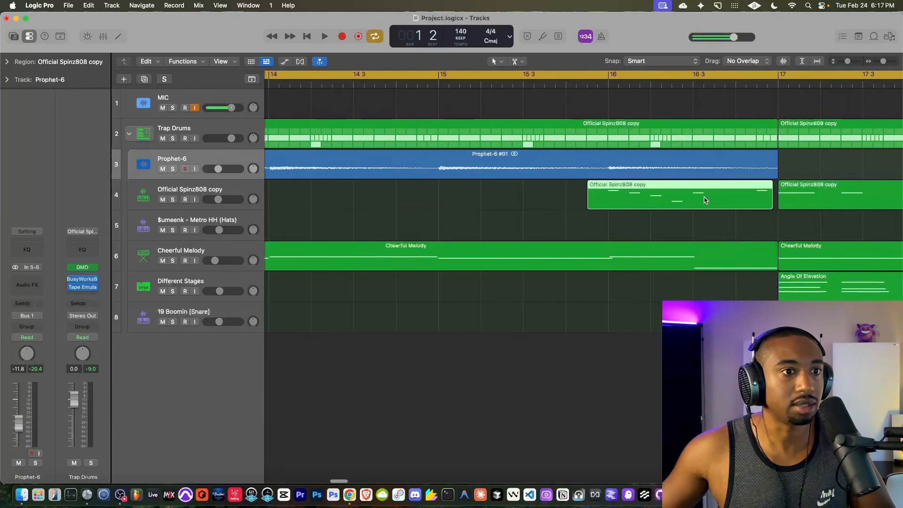
{"action": "left_click_drag", "start_coordinate": [590, 202], "coordinate": [612, 202]}
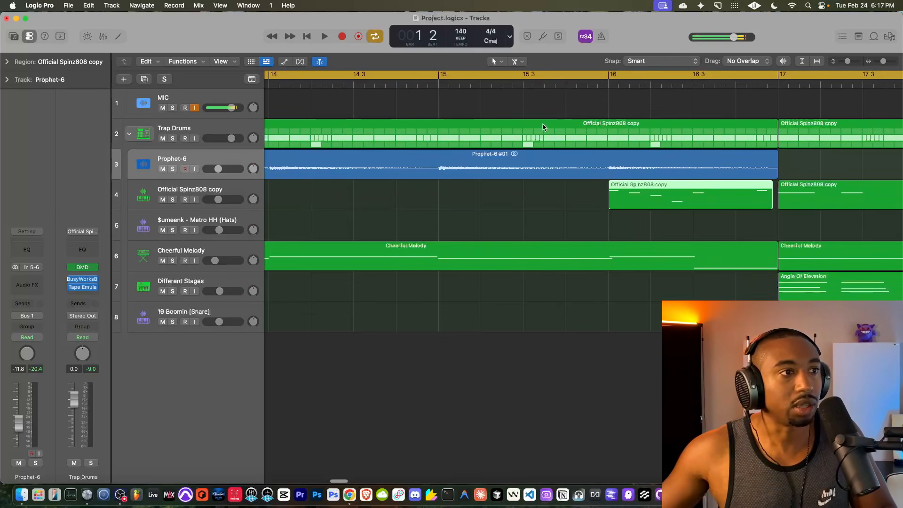
{"action": "double_click", "coordinate": [493, 82]}
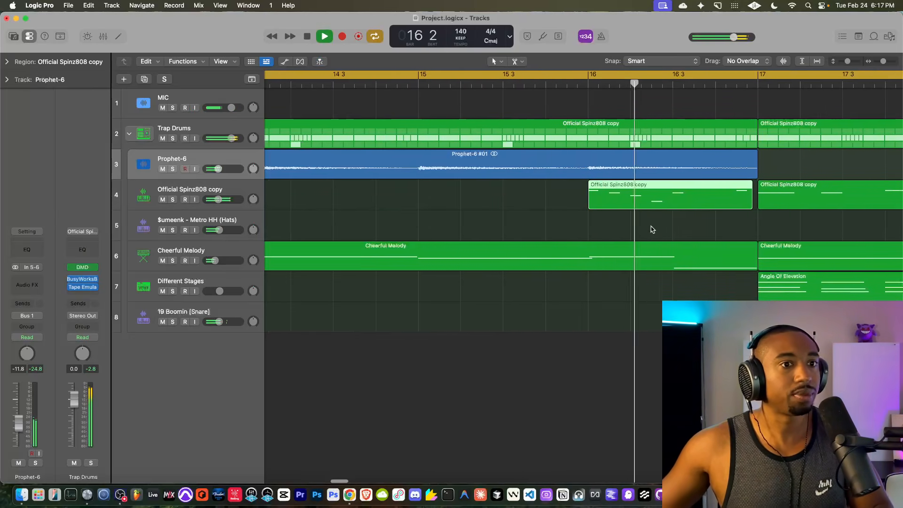
Step: Replay the transition, shorten the 808 fill's end to just over half a bar and move it to about bar 16 beat 2.5
{"action": "scroll", "coordinate": [652, 229], "scroll_direction": "right", "scroll_amount": 4}
{"action": "scroll", "coordinate": [651, 229], "scroll_direction": "down", "scroll_amount": 4}
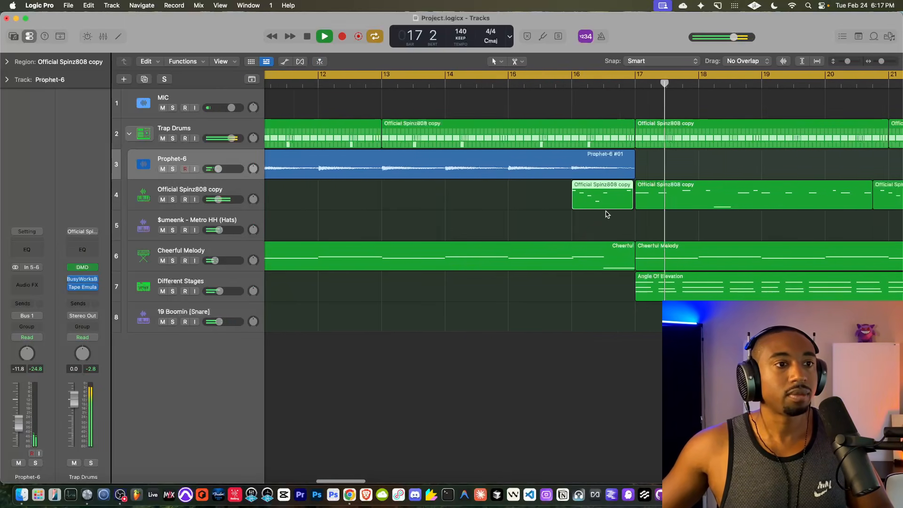
{"action": "scroll", "coordinate": [611, 214], "scroll_direction": "up", "scroll_amount": 4}
{"action": "left_click", "coordinate": [367, 83]}
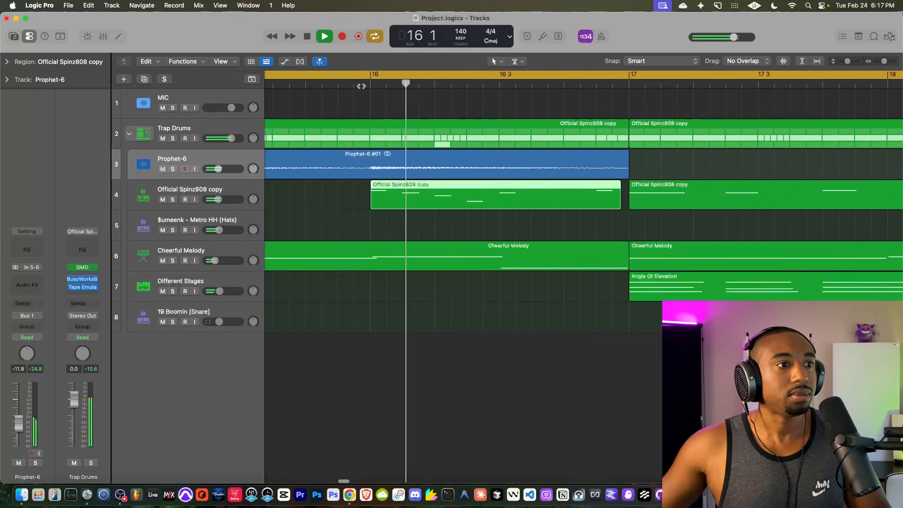
{"action": "key", "text": "space"}
{"action": "left_click_drag", "start_coordinate": [619, 205], "coordinate": [518, 205]}
{"action": "left_click_drag", "start_coordinate": [457, 203], "coordinate": [558, 203]}
{"action": "left_click", "coordinate": [404, 91]}
{"action": "double_click", "coordinate": [404, 86]}
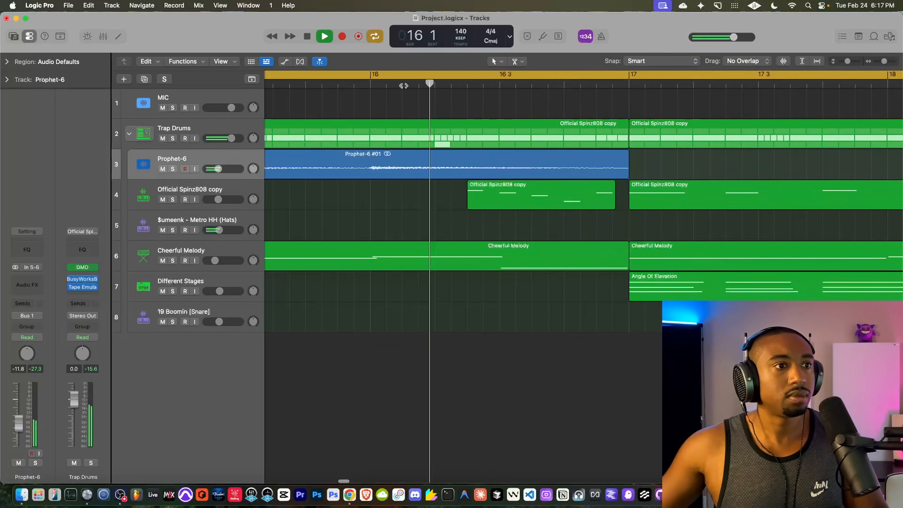
Step: Move the shortened 808 fill back to the start of bar 16, audition it and play the arrangement from bar 1
{"action": "scroll", "coordinate": [489, 188], "scroll_direction": "down", "scroll_amount": 5}
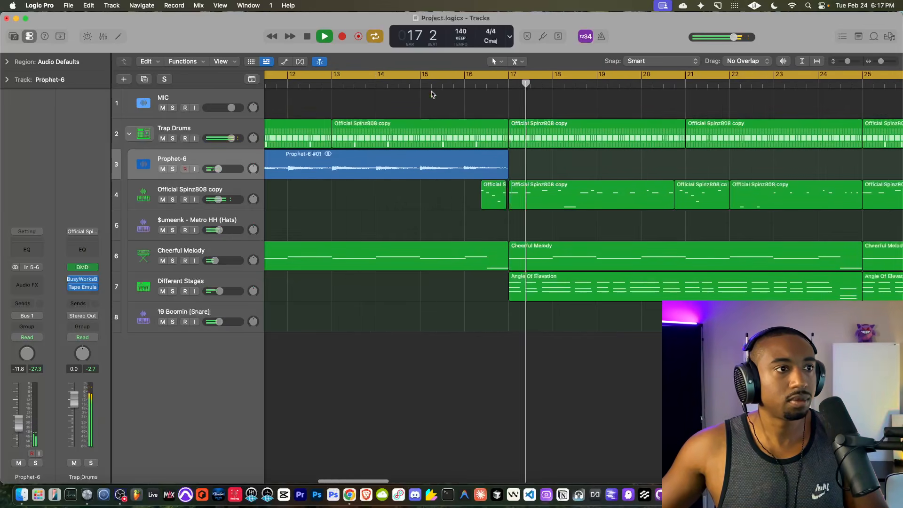
{"action": "double_click", "coordinate": [451, 85]}
{"action": "left_click_drag", "start_coordinate": [505, 198], "coordinate": [488, 199]}
{"action": "double_click", "coordinate": [442, 87]}
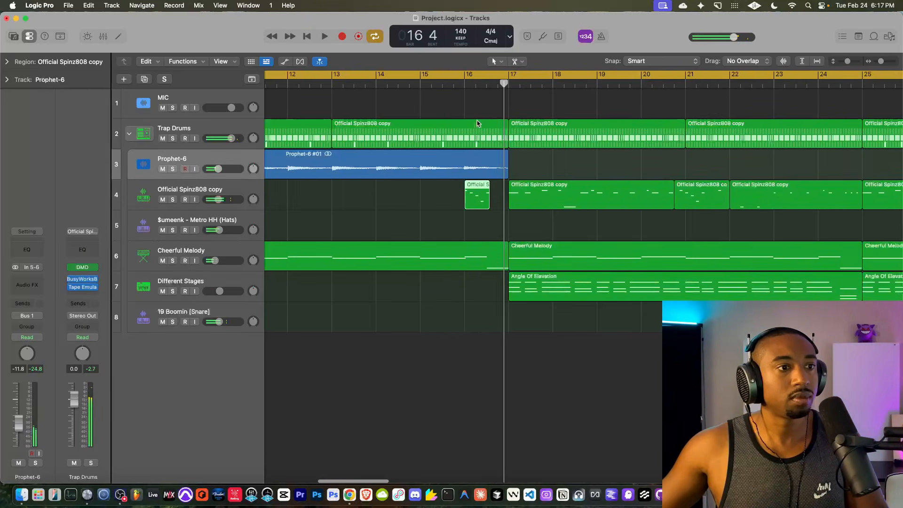
{"action": "scroll", "coordinate": [445, 124], "scroll_direction": "down", "scroll_amount": 10}
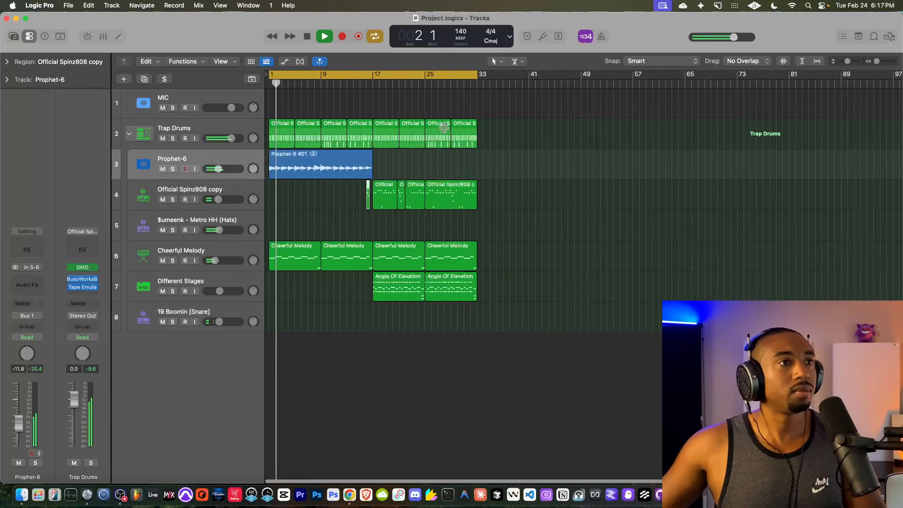
{"action": "left_click", "coordinate": [346, 209]}
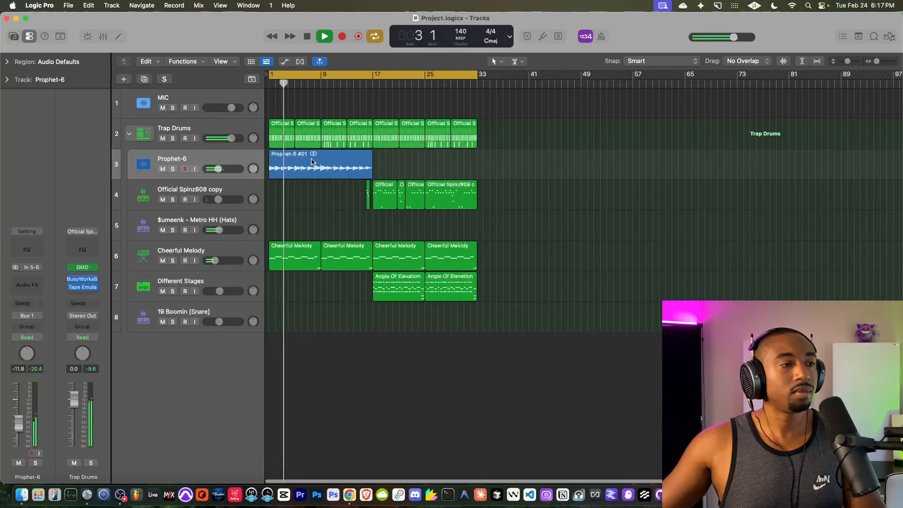
Step: Insert the Beat Breaker effect after Space Designer on the Cheerful Melody track's Bus 4 send channel, Aux 4
{"action": "left_click", "coordinate": [211, 259]}
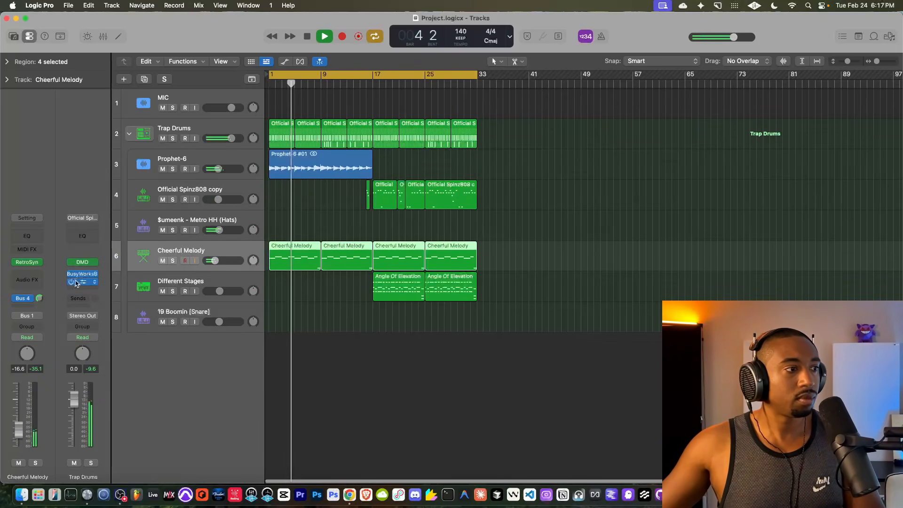
{"action": "left_click", "coordinate": [38, 300]}
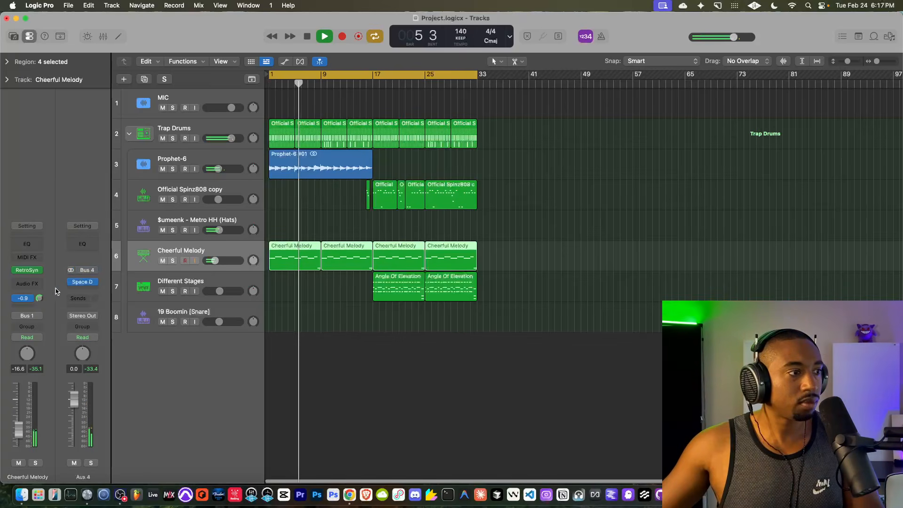
{"action": "left_click", "coordinate": [83, 288]}
{"action": "mouse_move", "coordinate": [104, 422]}
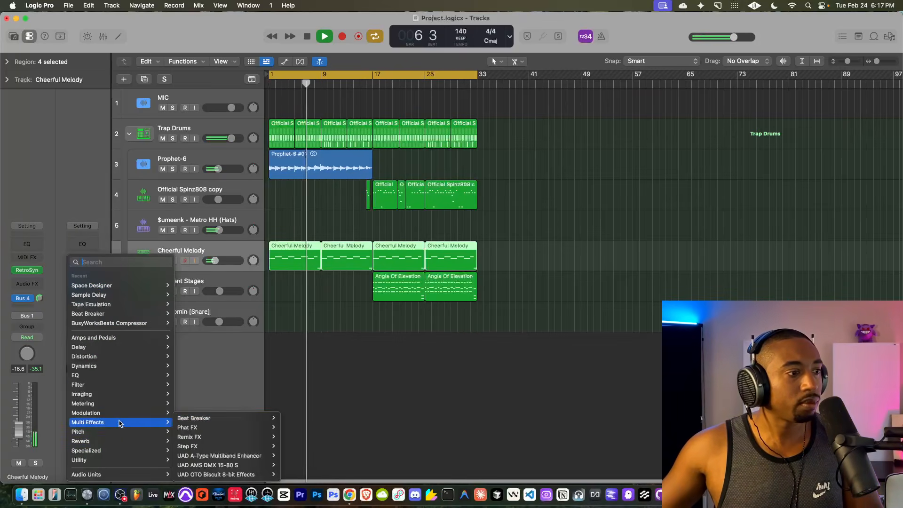
{"action": "left_click", "coordinate": [197, 421]}
Step: Choose the Half Time pattern in Beat Breaker, set its Mix to 56 % and close the plug-in window
{"action": "left_click", "coordinate": [396, 396]}
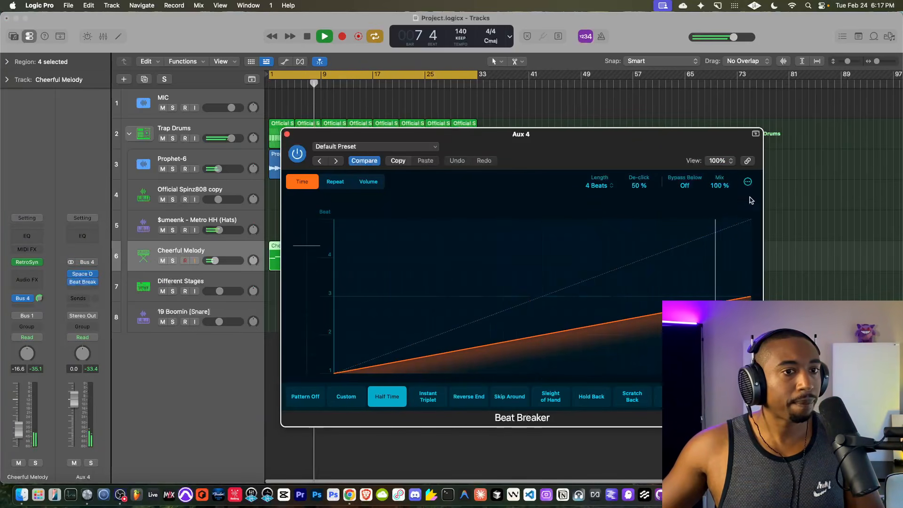
{"action": "left_click_drag", "start_coordinate": [723, 186], "coordinate": [717, 215]}
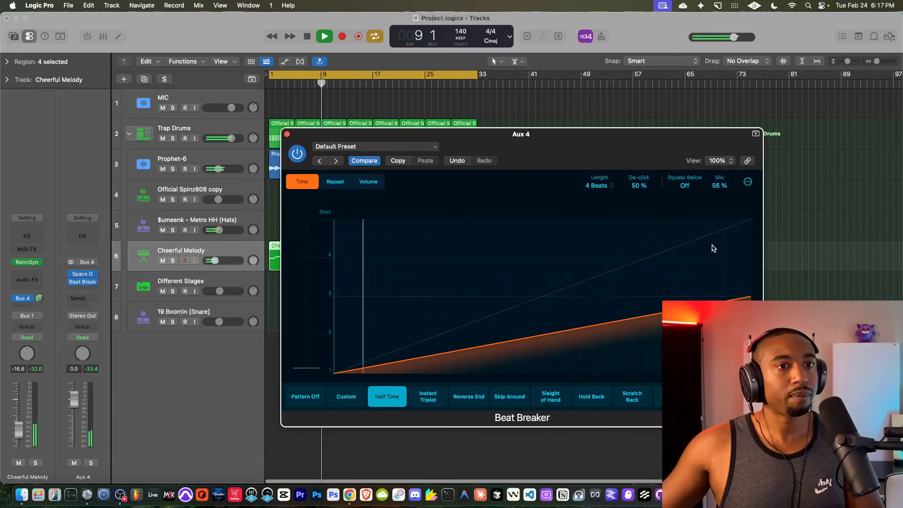
{"action": "left_click", "coordinate": [287, 134]}
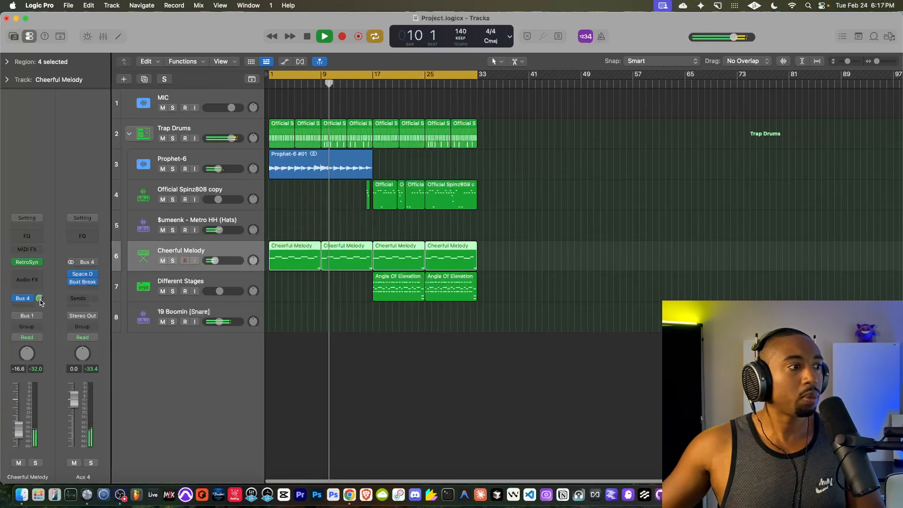
Step: Reopen Beat Breaker on the Aux 4 send channel, raise its Mix and close the plug-in window
{"action": "left_click", "coordinate": [83, 282]}
{"action": "left_click_drag", "start_coordinate": [719, 186], "coordinate": [718, 153]}
{"action": "left_click", "coordinate": [286, 134]}
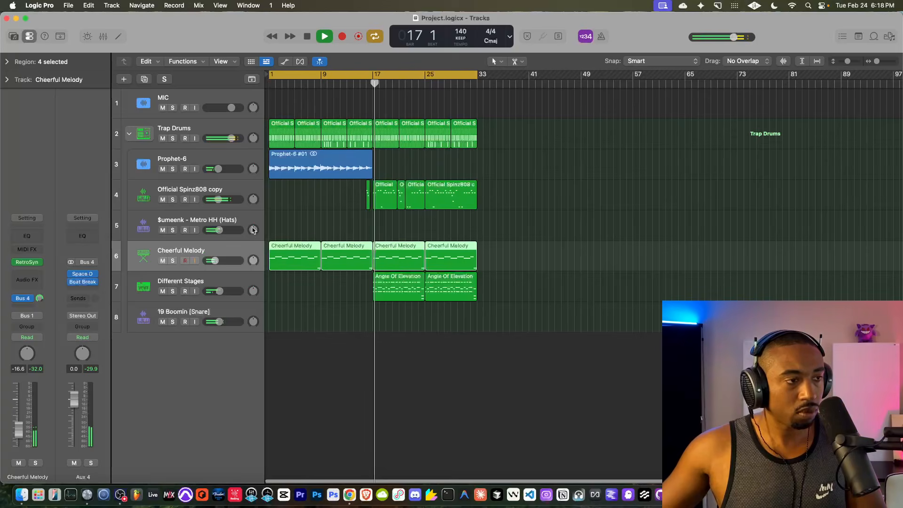
Step: Switch MIC input monitoring on and off, and set the Official Spinz808 copy track's volume to -10.4 dB
{"action": "left_click", "coordinate": [195, 187]}
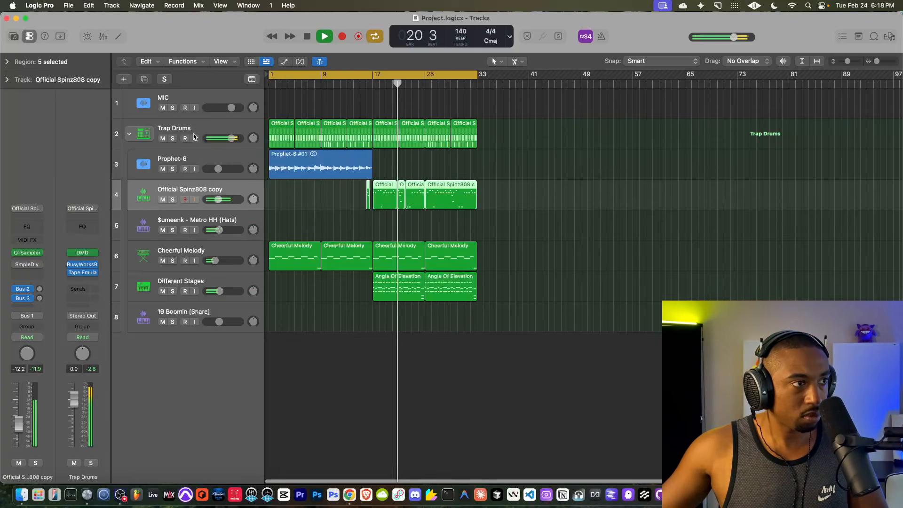
{"action": "left_click", "coordinate": [195, 107]}
{"action": "left_click", "coordinate": [194, 108]}
{"action": "mouse_move", "coordinate": [218, 199]}
{"action": "left_click_drag", "start_coordinate": [218, 199], "coordinate": [222, 200]}
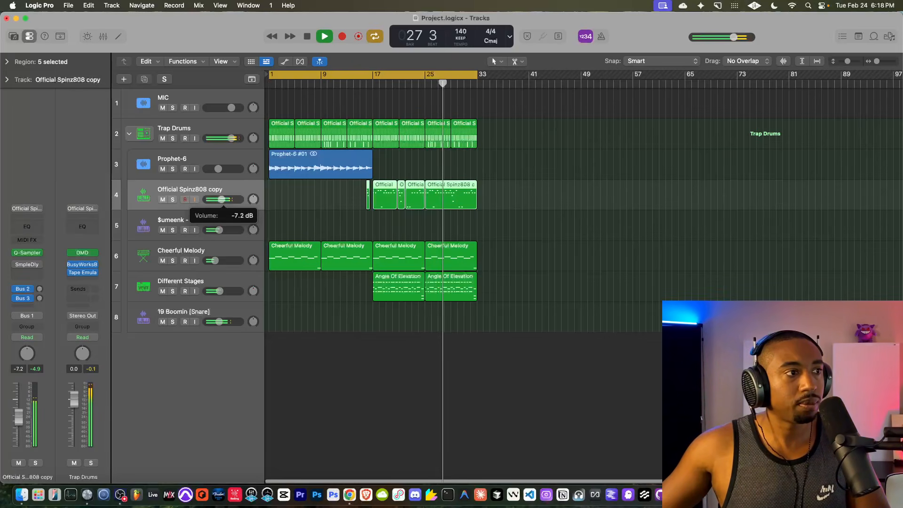
{"action": "left_click_drag", "start_coordinate": [226, 199], "coordinate": [219, 199]}
Step: Slightly raise the volumes of the 19 Boomin snare track and the Metro HH hats track
{"action": "left_click", "coordinate": [227, 321]}
{"action": "left_click_drag", "start_coordinate": [219, 322], "coordinate": [222, 322]}
{"action": "left_click_drag", "start_coordinate": [218, 230], "coordinate": [220, 229]}
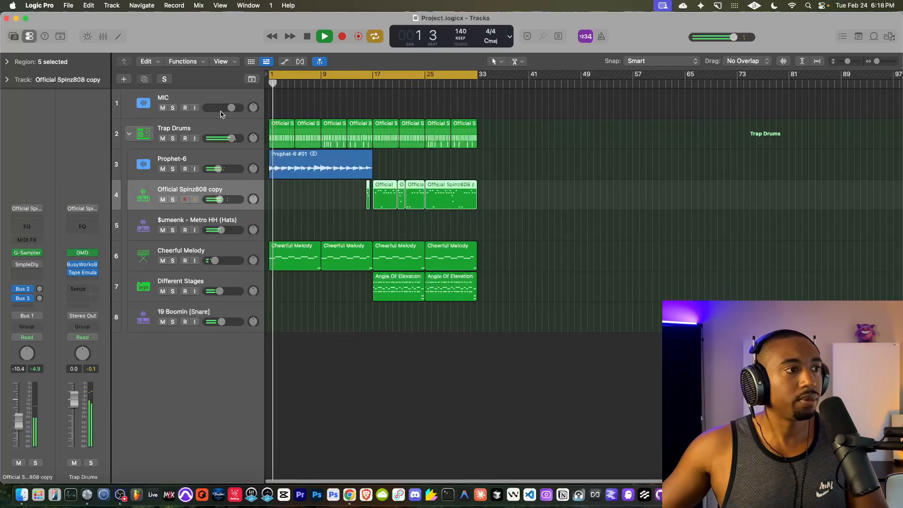
Step: Open the BusyWorksBeats Compressor on the Trap Drums track, review its settings during playback and close it
{"action": "left_click", "coordinate": [179, 130]}
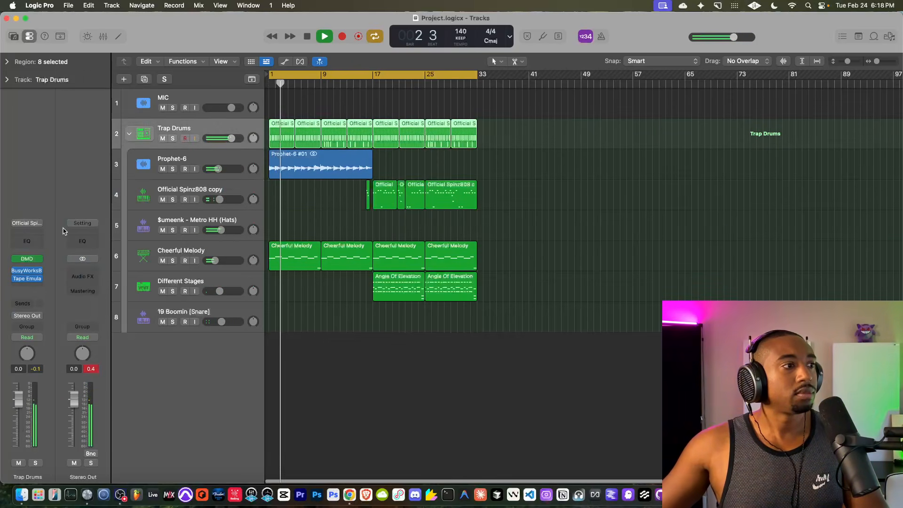
{"action": "left_click", "coordinate": [31, 272]}
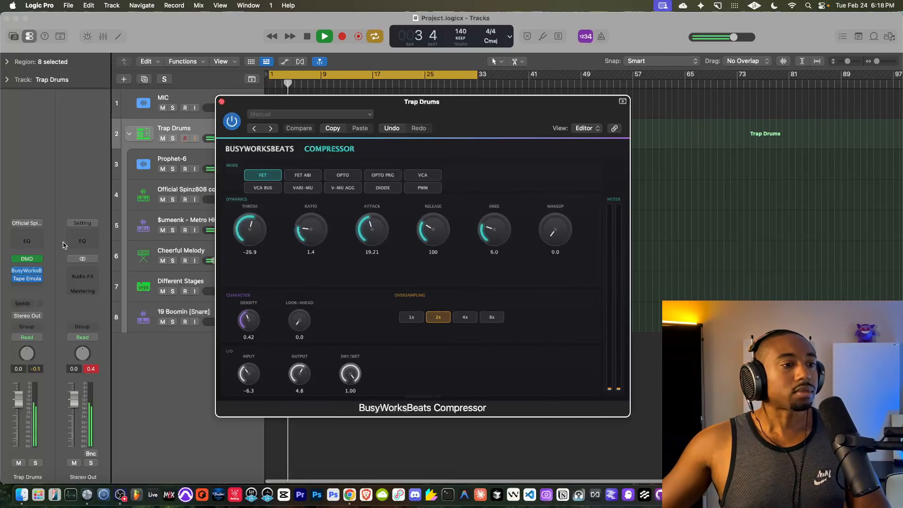
{"action": "left_click", "coordinate": [193, 109]}
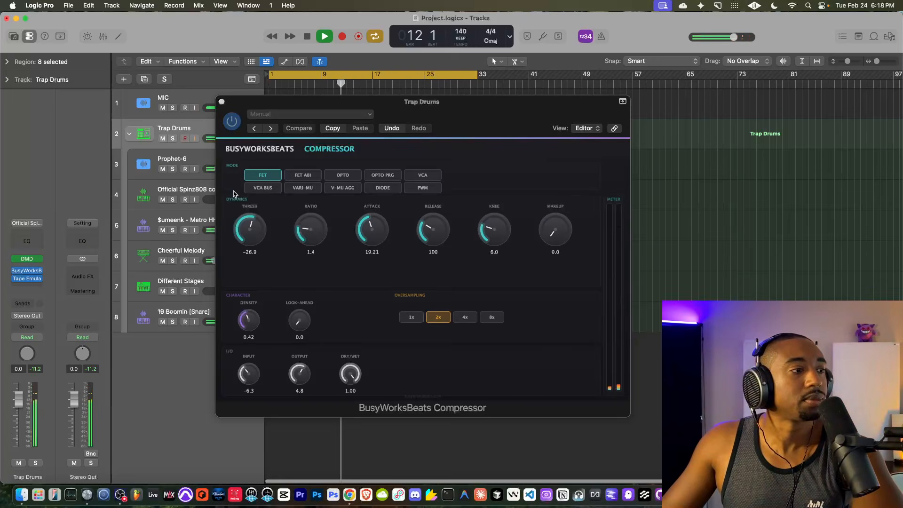
{"action": "left_click", "coordinate": [222, 102]}
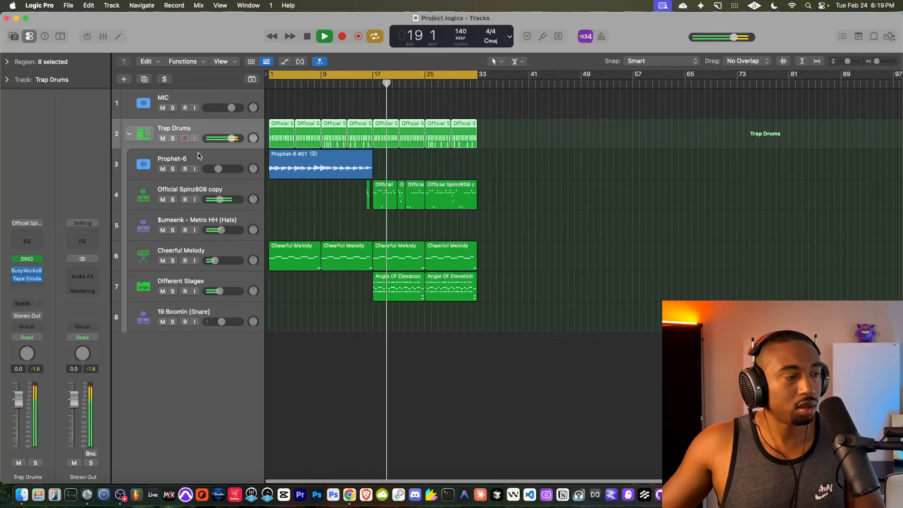
Step: Open Tape Emulation on the Trap Drums track and set its Input to 2.2 and Output to -2.0
{"action": "left_click", "coordinate": [196, 192]}
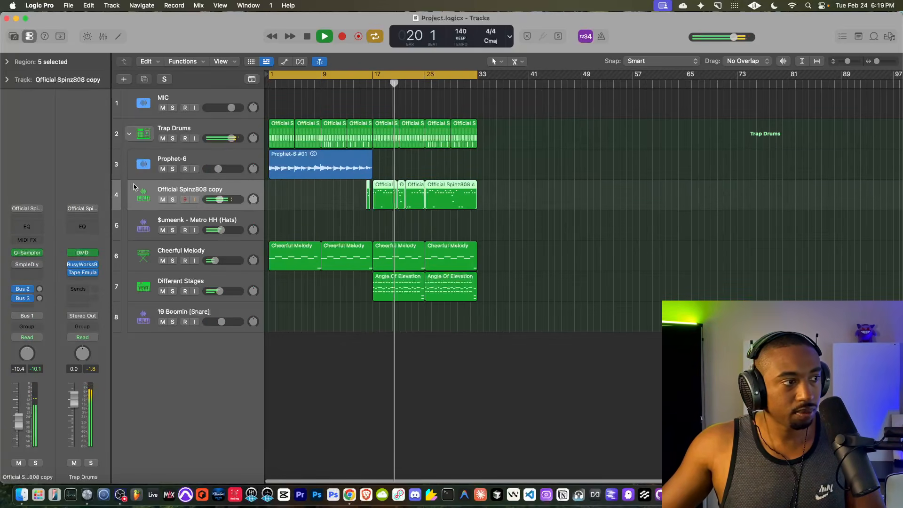
{"action": "left_click", "coordinate": [199, 130]}
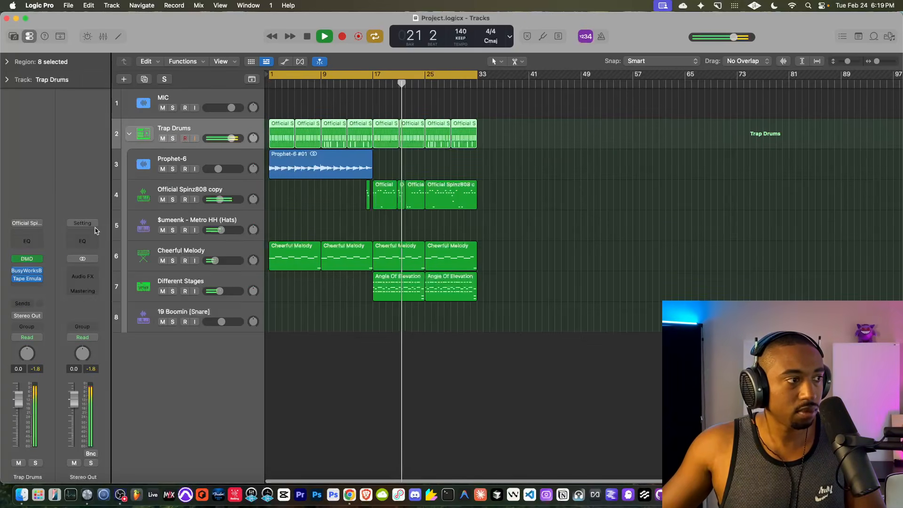
{"action": "left_click", "coordinate": [27, 280]}
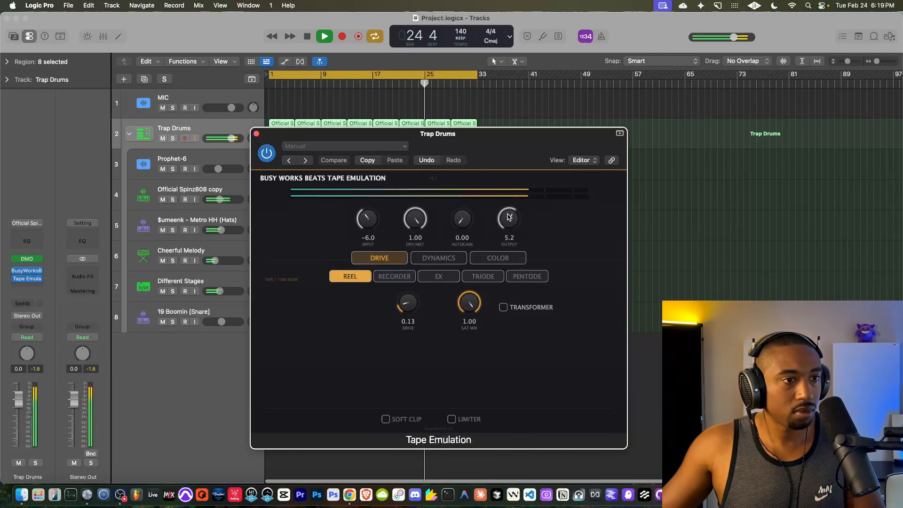
{"action": "left_click_drag", "start_coordinate": [509, 217], "coordinate": [509, 235]}
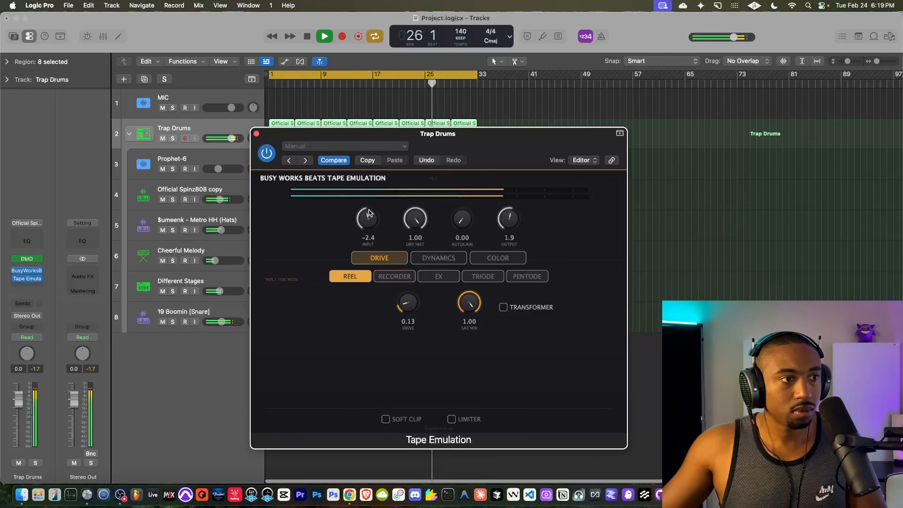
{"action": "left_click_drag", "start_coordinate": [359, 225], "coordinate": [359, 213]}
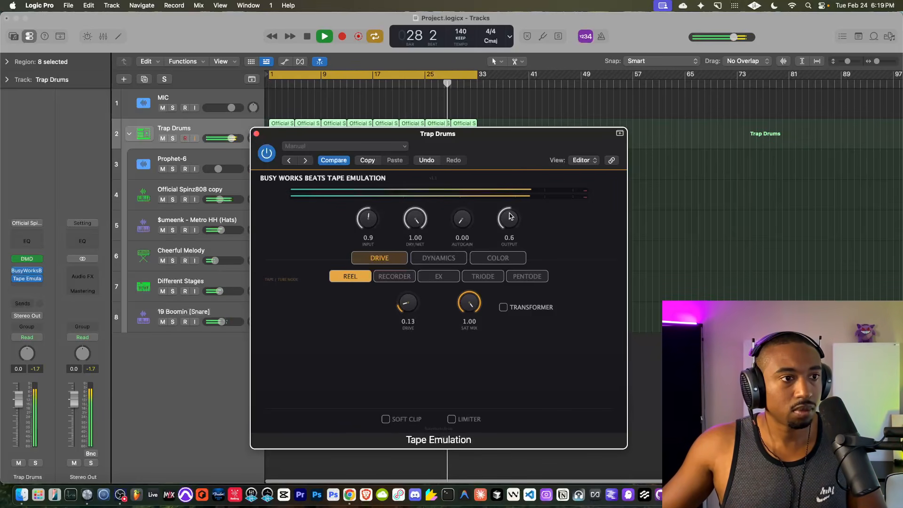
{"action": "left_click_drag", "start_coordinate": [369, 226], "coordinate": [369, 218]}
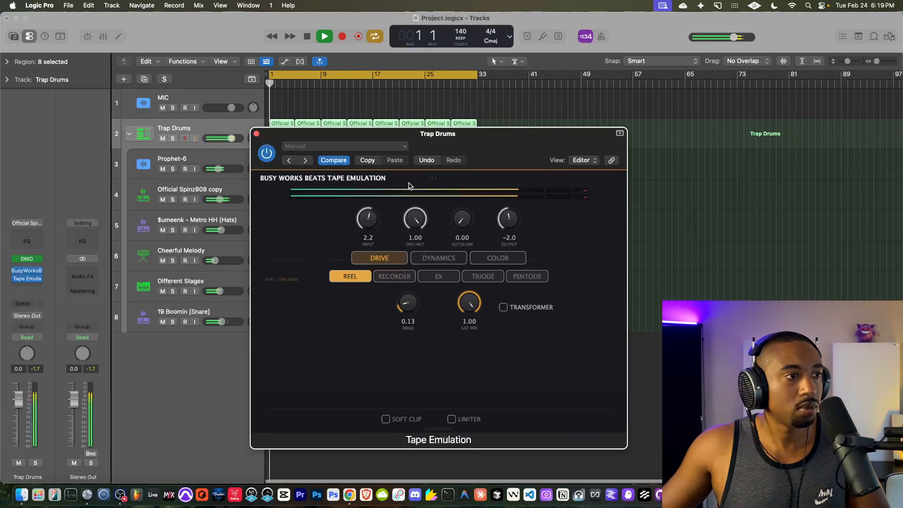
Step: Briefly enable MIC input monitoring, set Tape Emulation's Output to -0.5 and close the plug-in window
{"action": "left_click", "coordinate": [197, 108]}
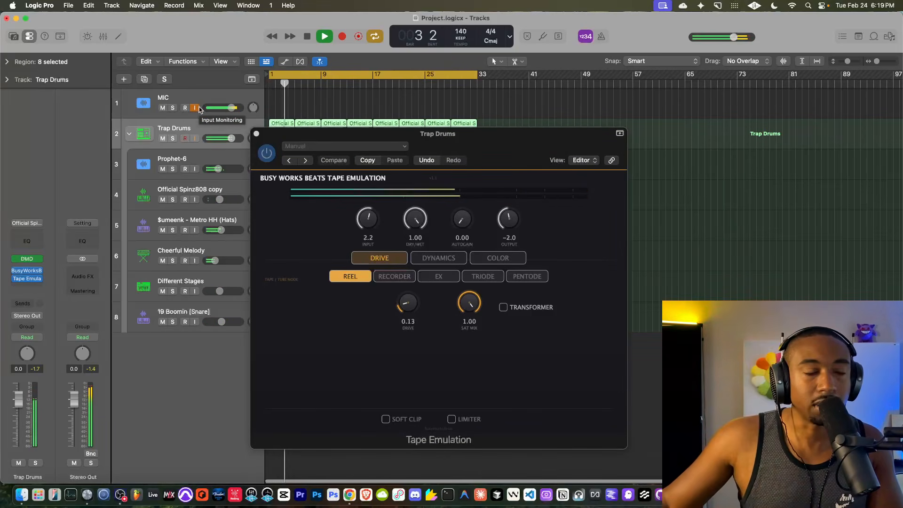
{"action": "left_click", "coordinate": [198, 108]}
{"action": "left_click", "coordinate": [508, 218]}
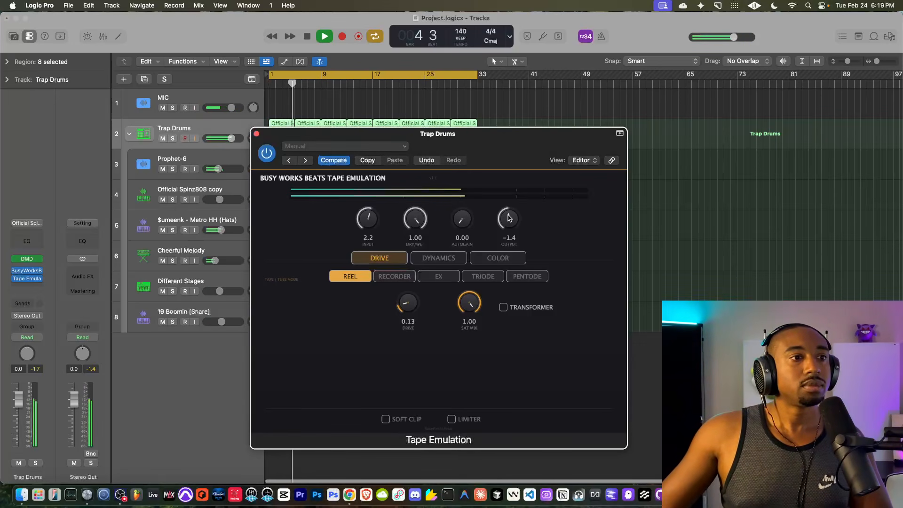
{"action": "left_click_drag", "start_coordinate": [509, 217], "coordinate": [509, 216]}
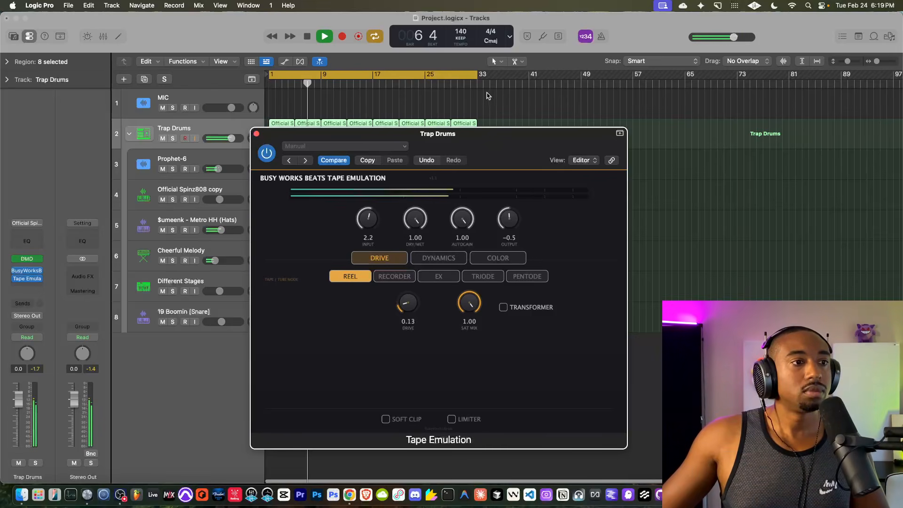
{"action": "left_click", "coordinate": [256, 134]}
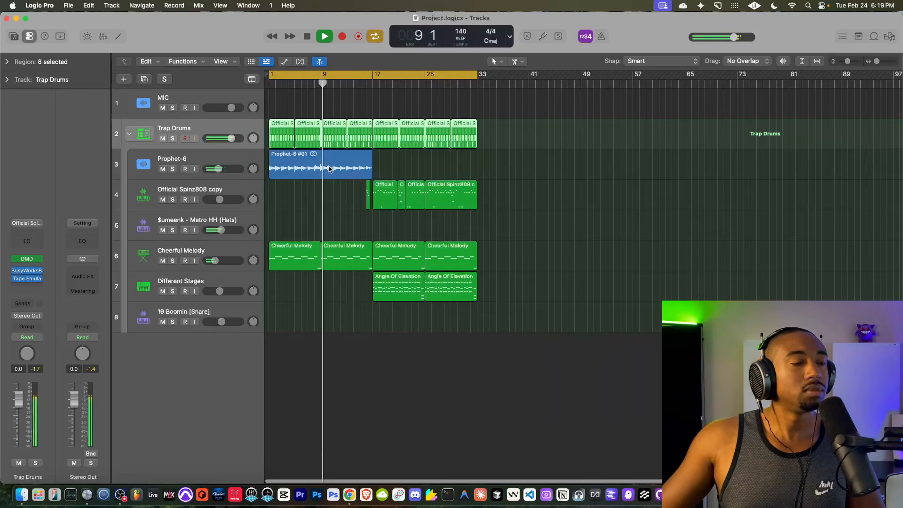
Step: Reopen the Trap Drums track's Tape Emulation, audition the Recorder mode, and choose Triode with Sat Mix at 0.31 and Input at 6.7
{"action": "left_click", "coordinate": [260, 247]}
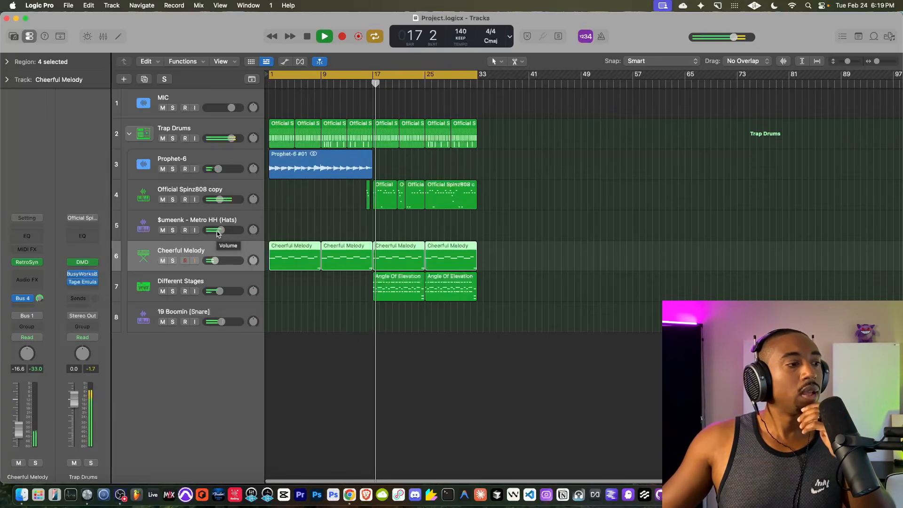
{"action": "left_click", "coordinate": [204, 130]}
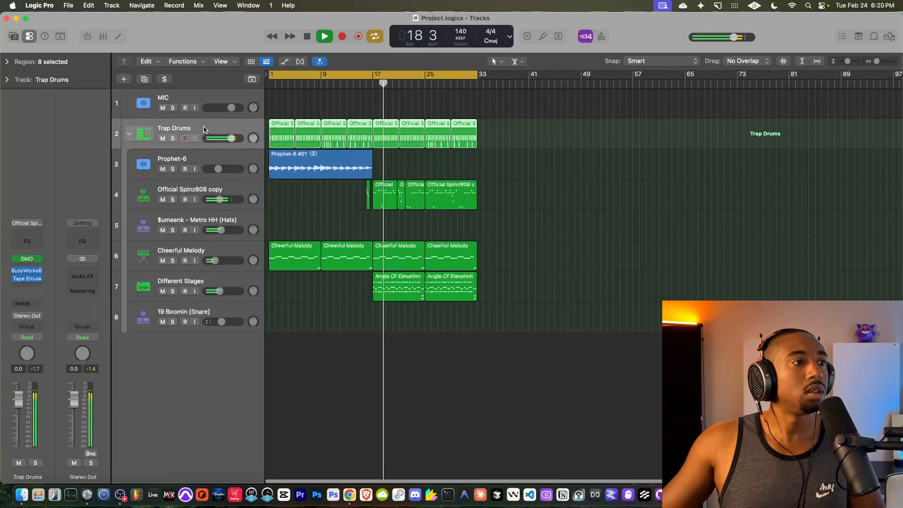
{"action": "mouse_move", "coordinate": [29, 279]}
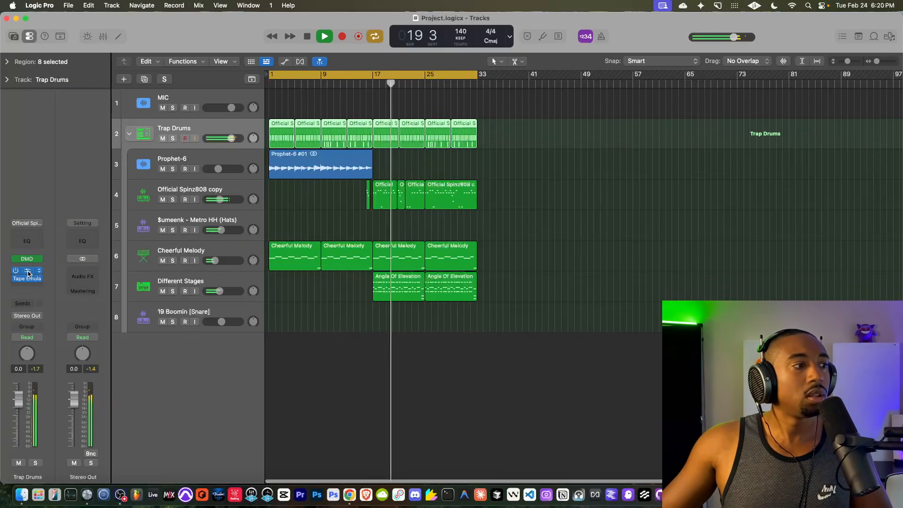
{"action": "left_click", "coordinate": [26, 278]}
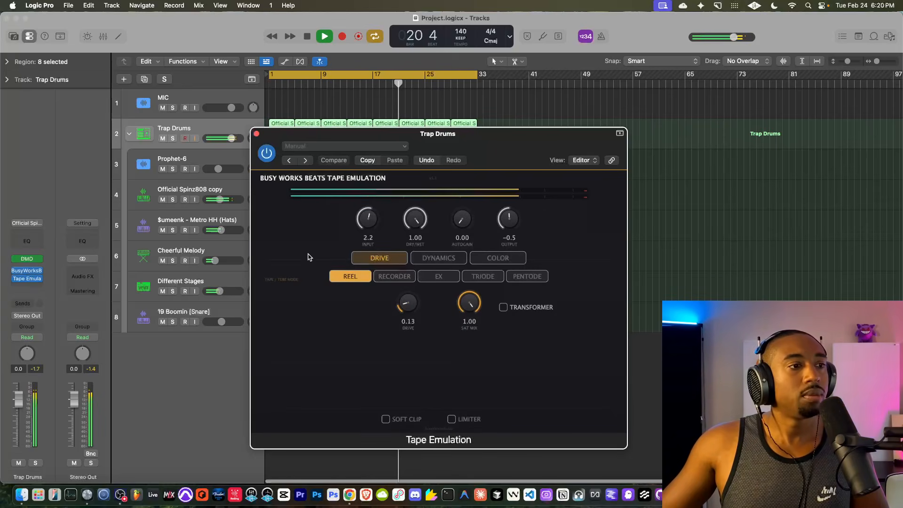
{"action": "left_click", "coordinate": [193, 108]}
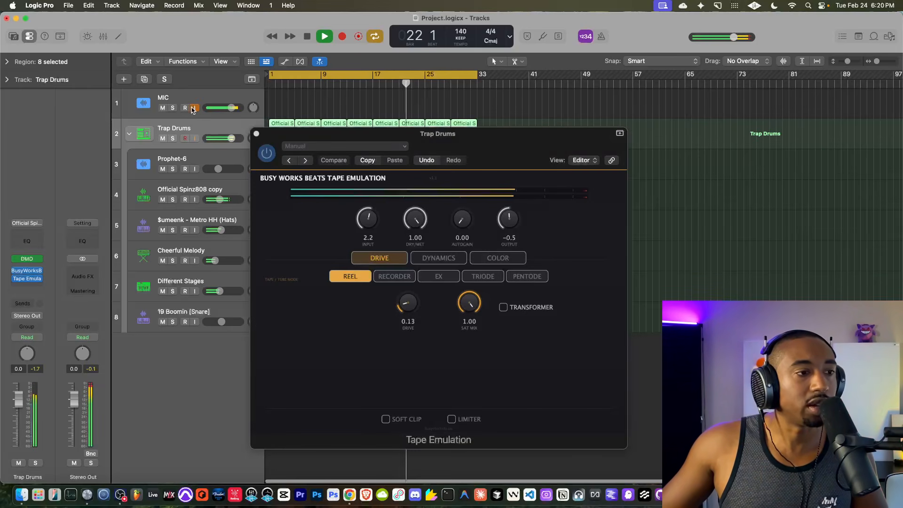
{"action": "left_click", "coordinate": [394, 277]}
{"action": "left_click", "coordinate": [430, 278]}
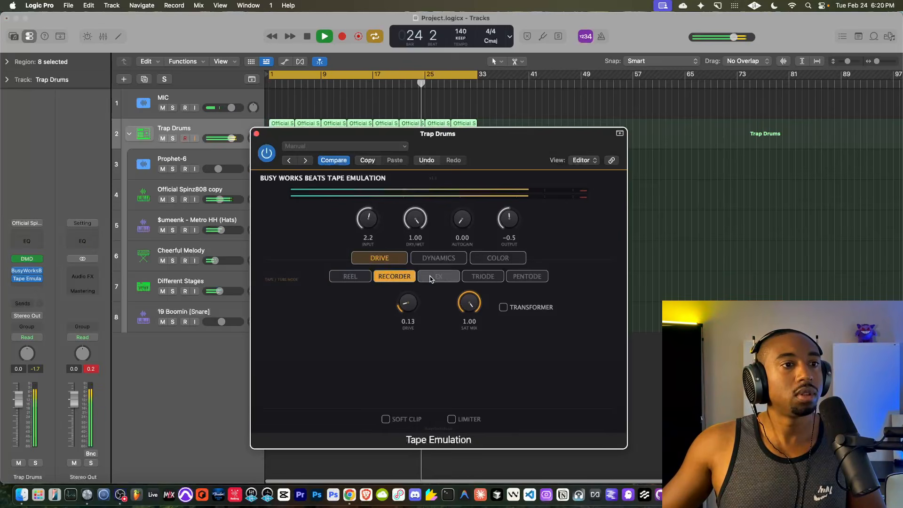
{"action": "left_click", "coordinate": [477, 279]}
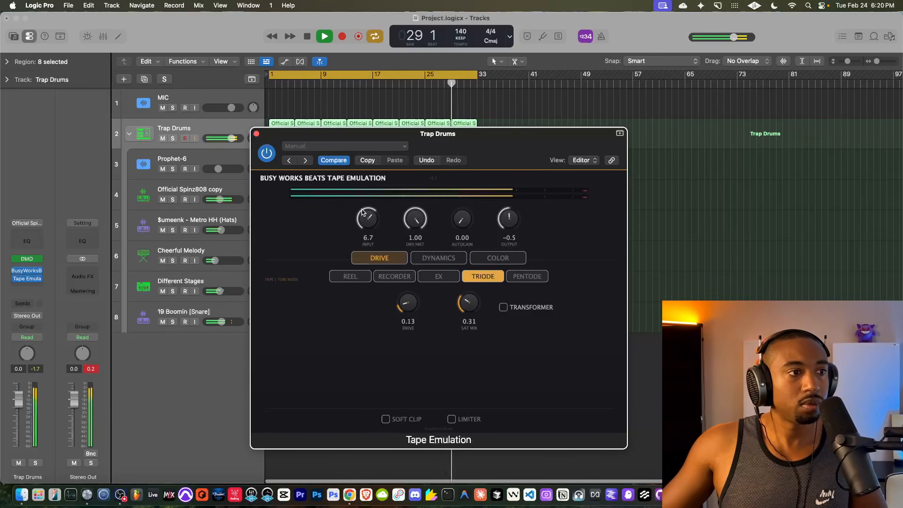
Step: Reset the output peak reading, set Tape Emulation's Input to 8.0, Output to 0.8 and Drive to 0.06, and replay from about bar 16
{"action": "left_click", "coordinate": [93, 370]}
{"action": "left_click_drag", "start_coordinate": [510, 220], "coordinate": [511, 218]}
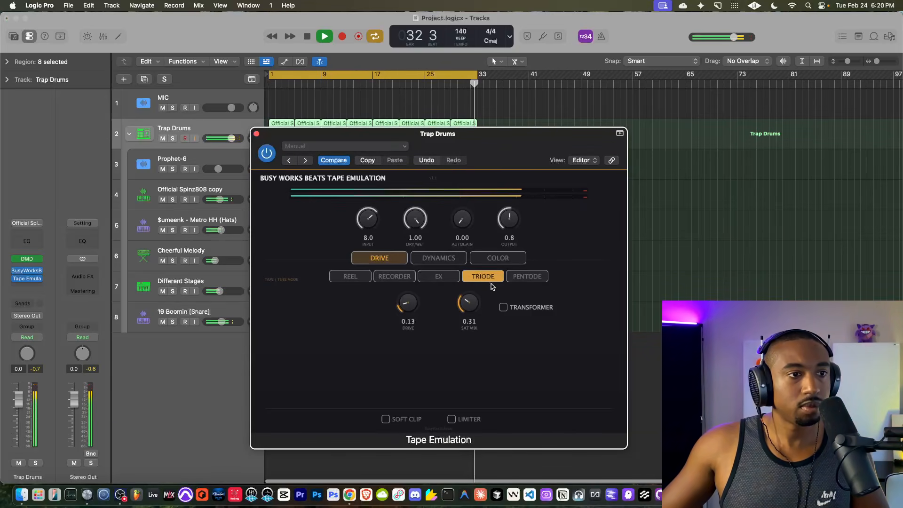
{"action": "left_click", "coordinate": [364, 84]}
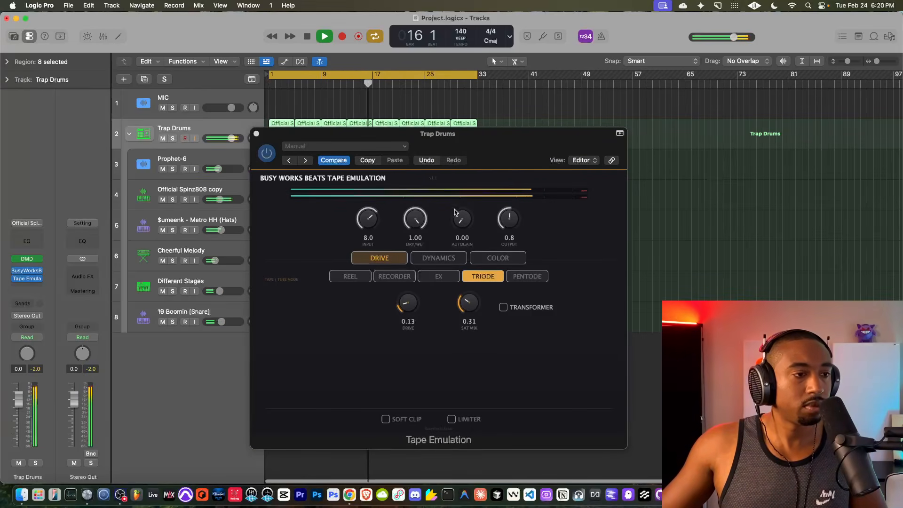
{"action": "left_click_drag", "start_coordinate": [408, 303], "coordinate": [411, 318]}
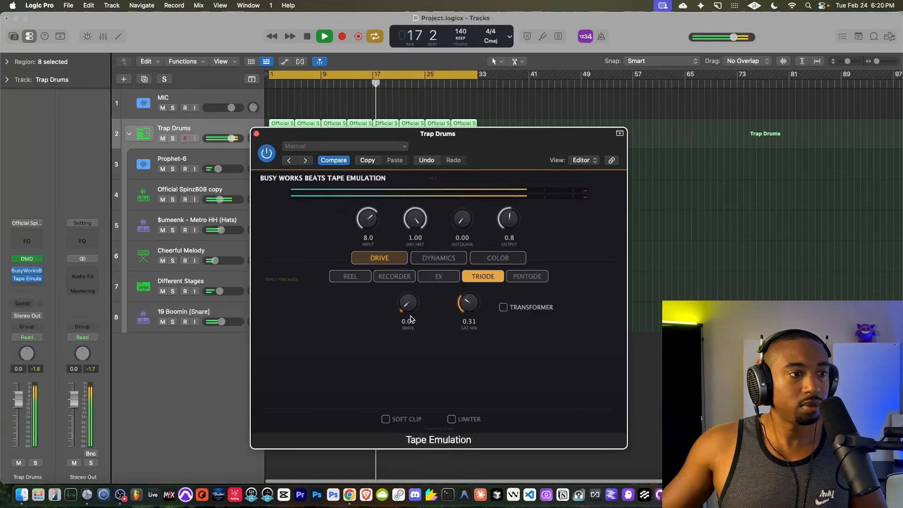
Step: Try Pentode mode with Sat Mix 1.00, Input -5.7 and Output 3.2, then enable MIC input monitoring and stop playback
{"action": "left_click", "coordinate": [532, 280]}
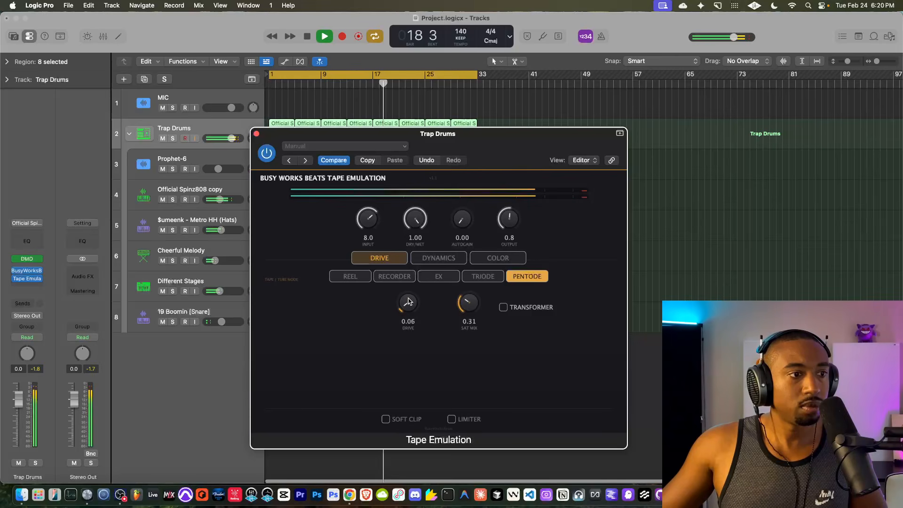
{"action": "left_click_drag", "start_coordinate": [456, 337], "coordinate": [454, 324]}
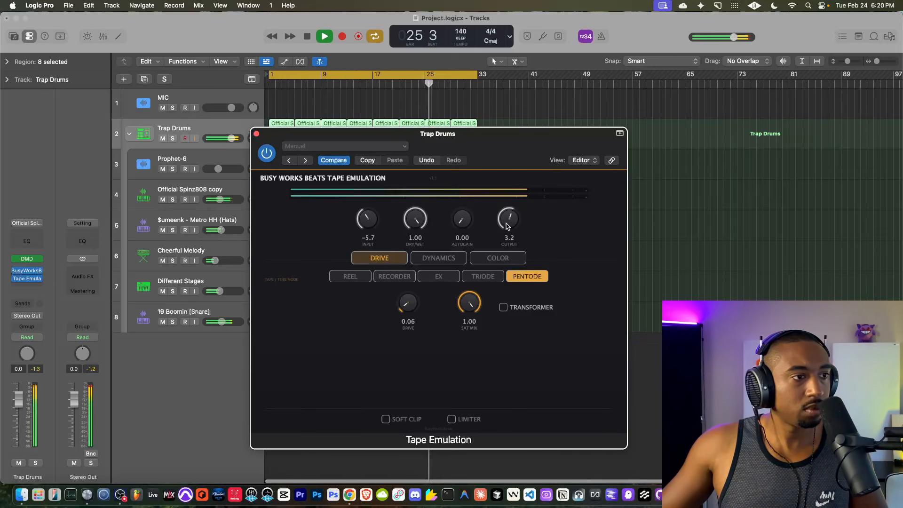
{"action": "left_click", "coordinate": [194, 108]}
{"action": "key", "text": "space"}
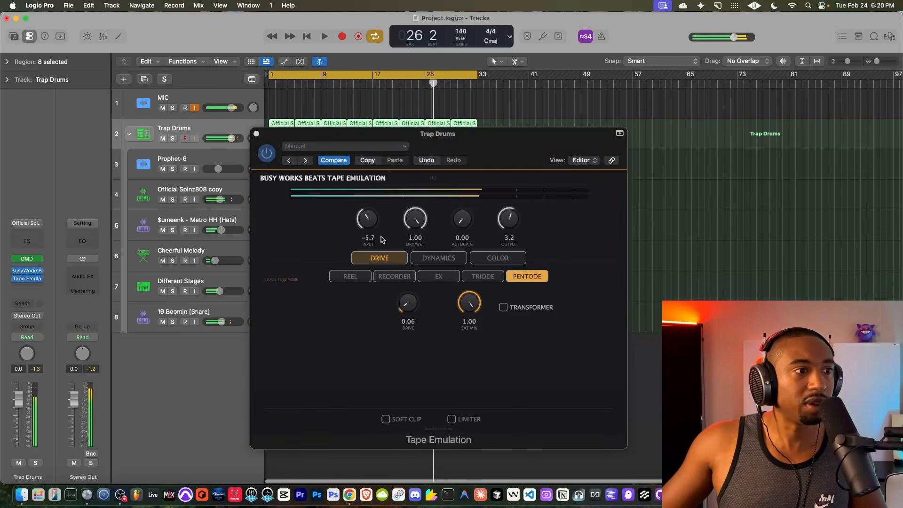
Step: Choose Reel mode, turn off MIC input monitoring, and set Drive to 0.28, Output to -3.7 and Input to -5.3 while replaying from bar 17
{"action": "left_click", "coordinate": [360, 279]}
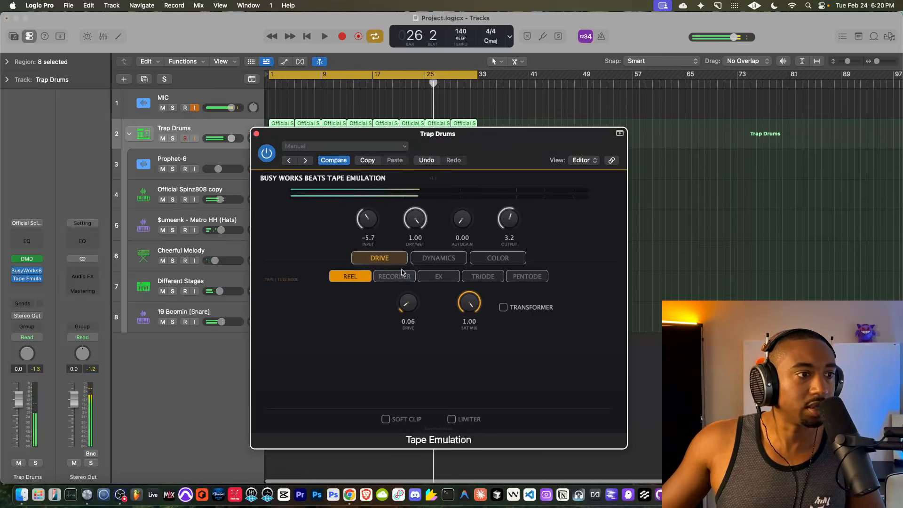
{"action": "left_click", "coordinate": [194, 108]}
{"action": "key", "text": "space"}
{"action": "left_click_drag", "start_coordinate": [367, 225], "coordinate": [369, 222]}
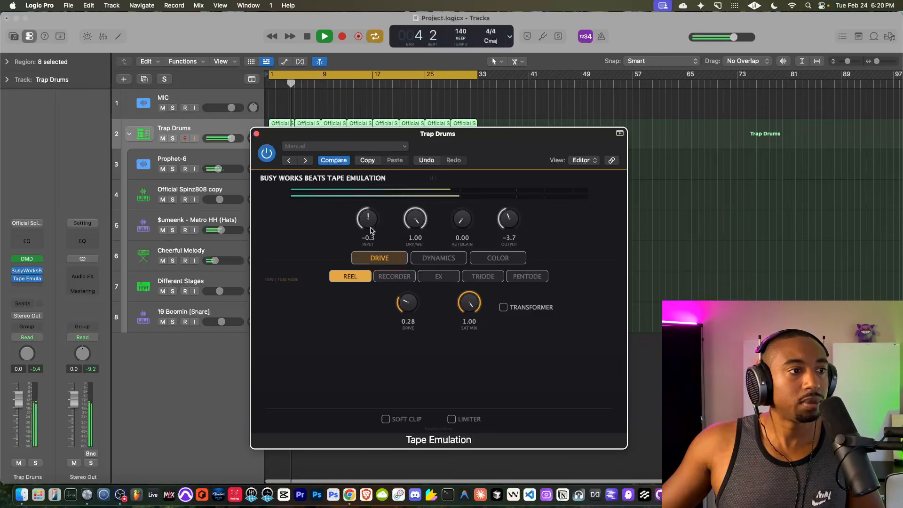
{"action": "left_click", "coordinate": [371, 83]}
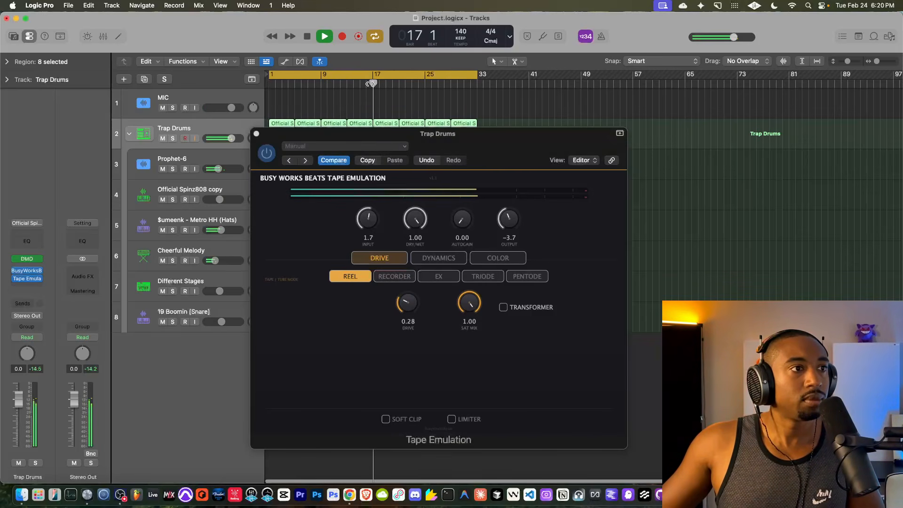
{"action": "left_click_drag", "start_coordinate": [368, 222], "coordinate": [366, 239]}
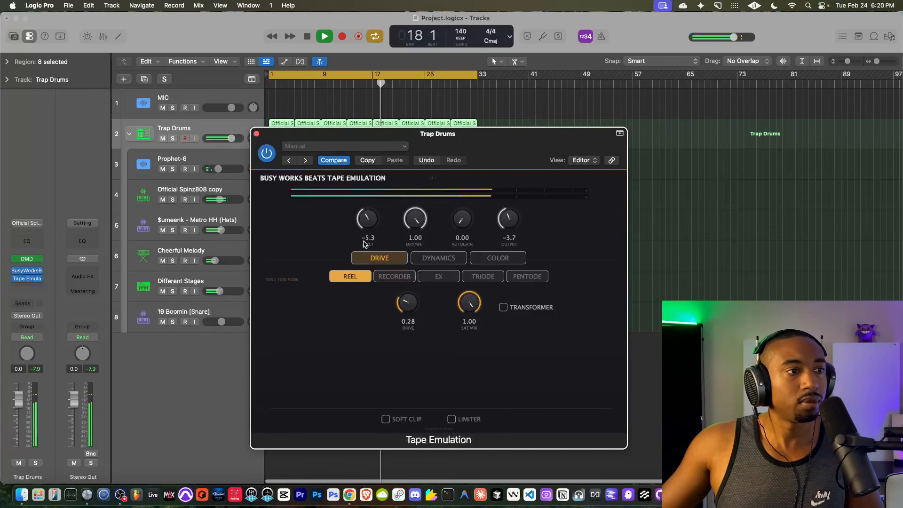
Step: Set the Trap Drums Tape Emulation's Input to -6.5 and Output to 2.2, enable Soft Clip, and close the plug-in
{"action": "left_click_drag", "start_coordinate": [361, 225], "coordinate": [362, 227]}
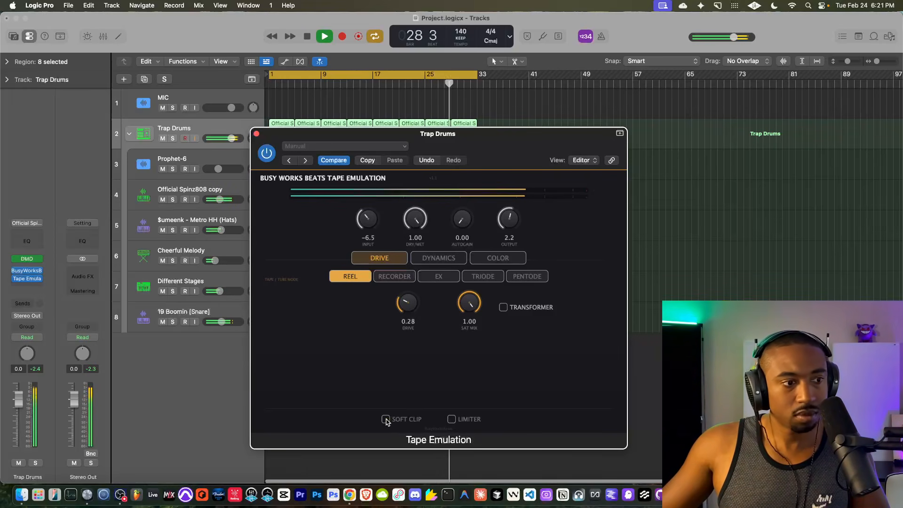
{"action": "left_click", "coordinate": [256, 133]}
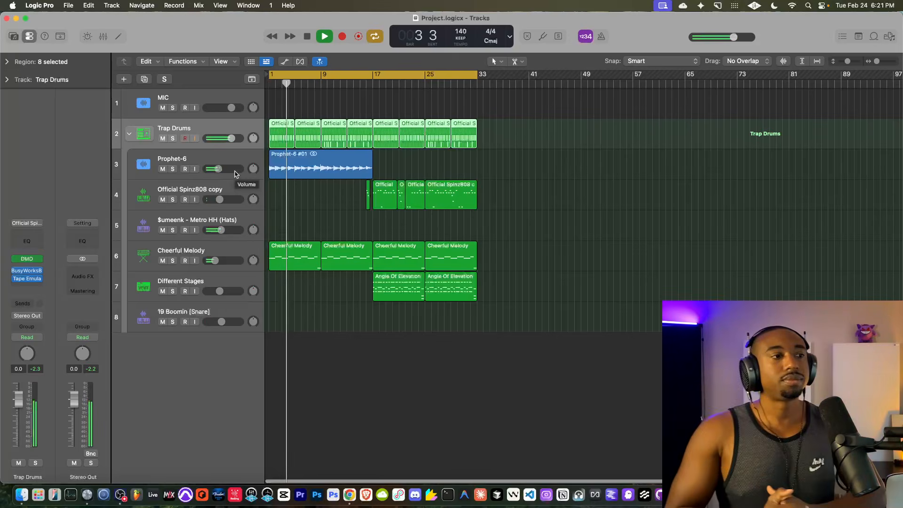
Step: Add Beat Breaker to the Cheerful Melody track with the Half Time pattern and Mix at 58%
{"action": "left_click", "coordinate": [188, 253]}
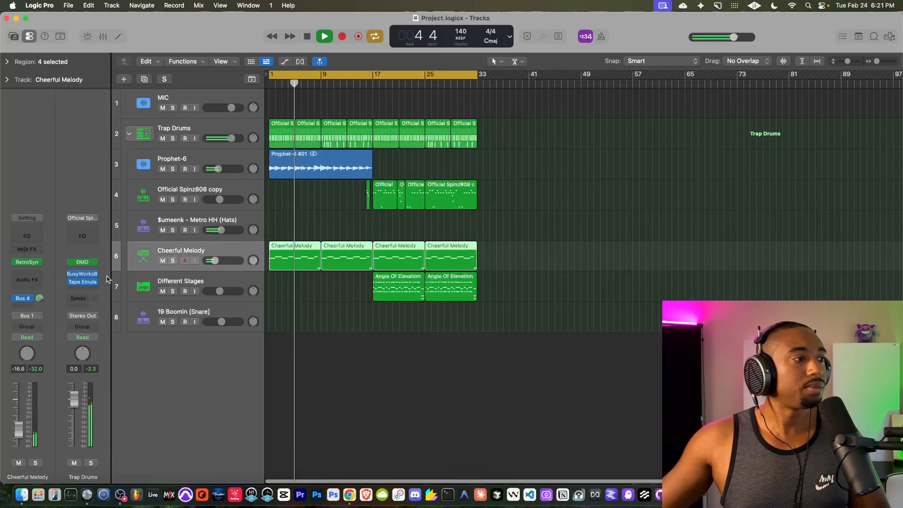
{"action": "left_click", "coordinate": [27, 280]}
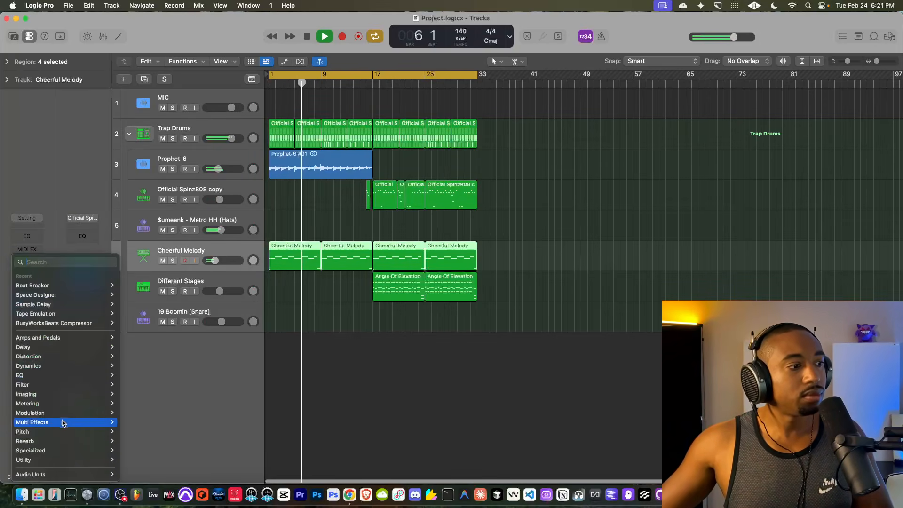
{"action": "mouse_move", "coordinate": [67, 422]}
{"action": "mouse_move", "coordinate": [155, 418]}
{"action": "left_click", "coordinate": [239, 418]}
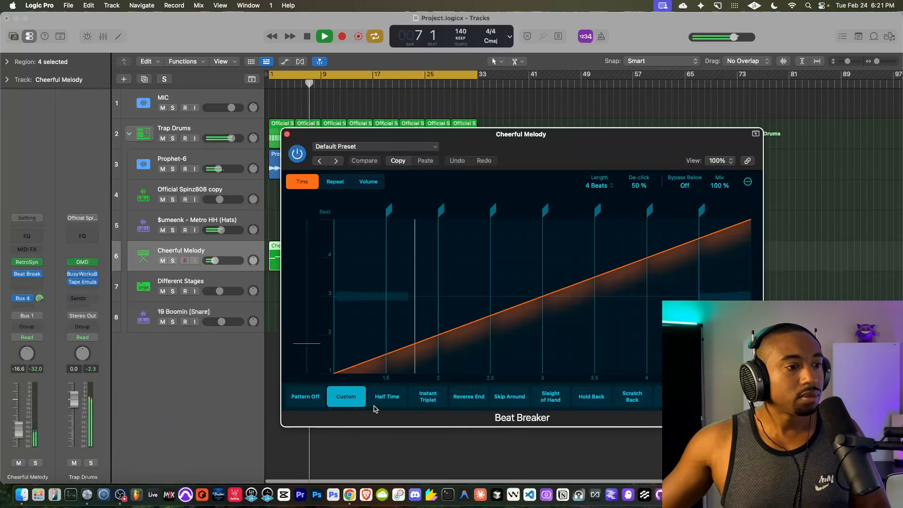
{"action": "left_click_drag", "start_coordinate": [722, 186], "coordinate": [670, 247]}
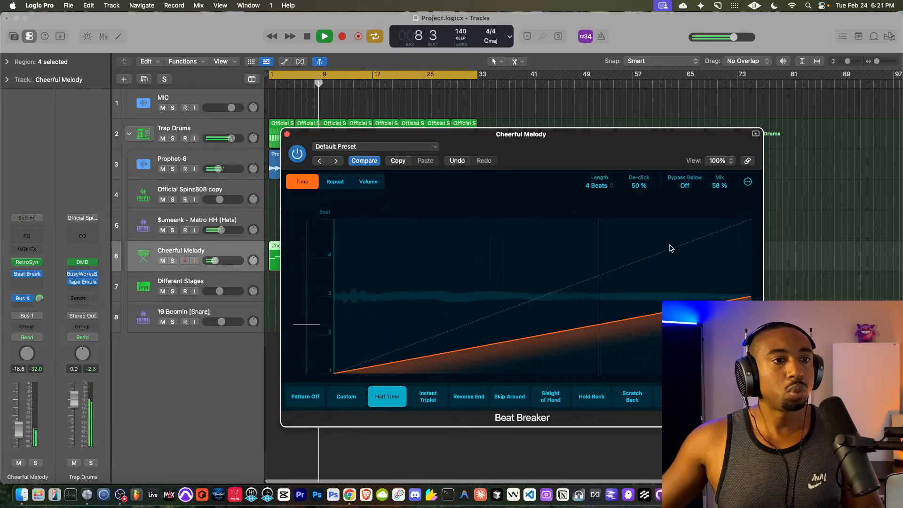
{"action": "left_click", "coordinate": [286, 134]}
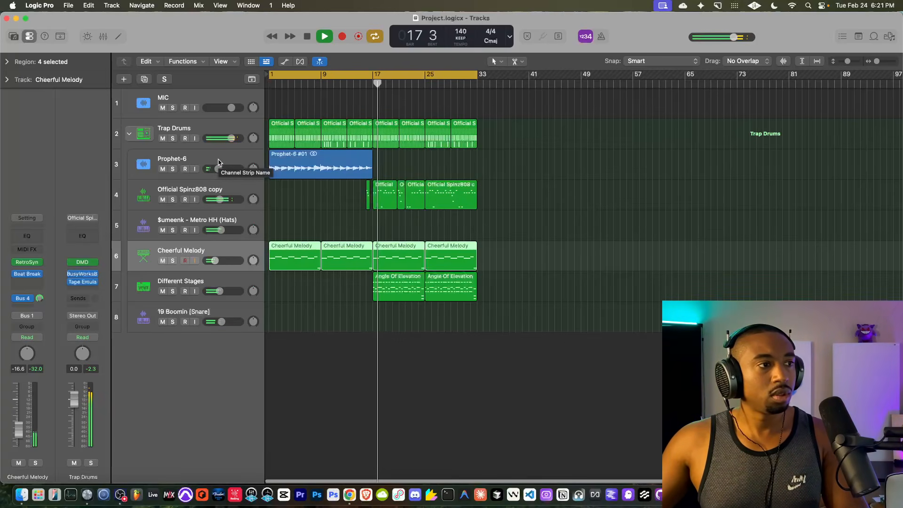
Step: Review the Tape Emulation settings on Trap Drums, then briefly switch MIC input monitoring on and off
{"action": "left_click", "coordinate": [208, 130]}
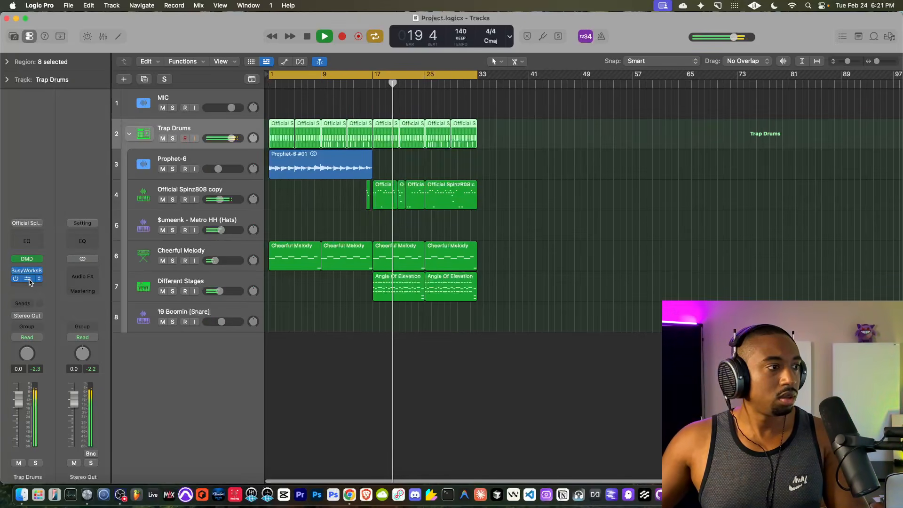
{"action": "left_click", "coordinate": [28, 279]}
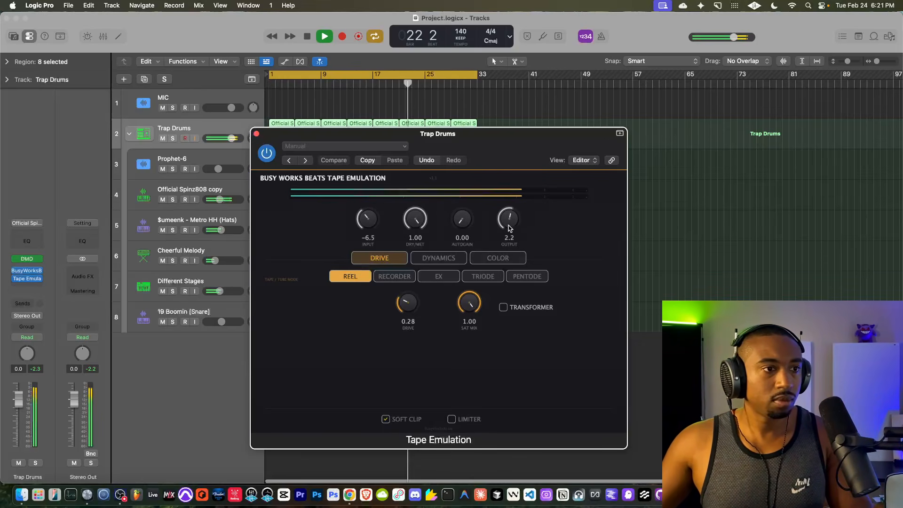
{"action": "left_click", "coordinate": [256, 135]}
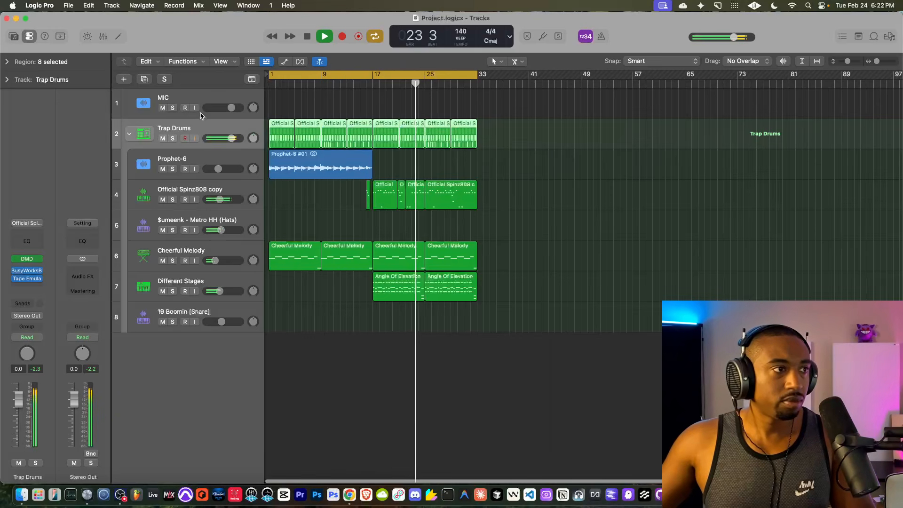
{"action": "left_click", "coordinate": [193, 109]}
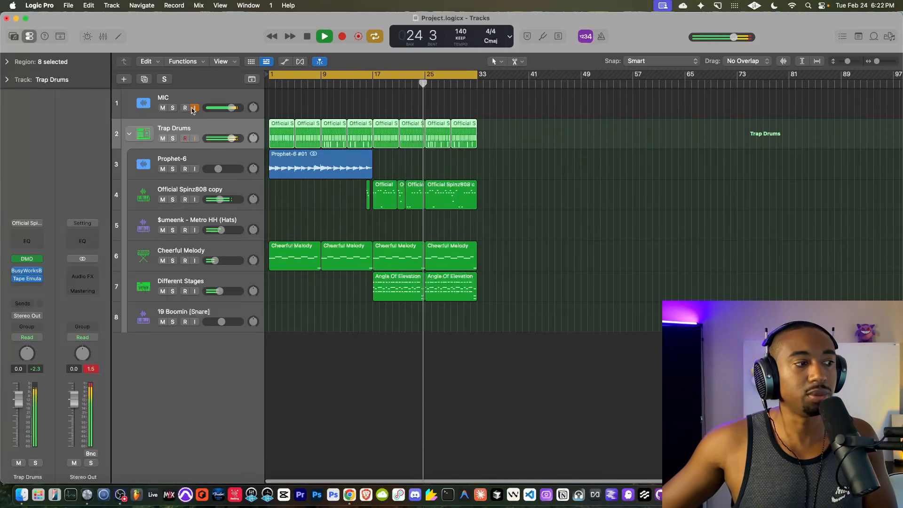
{"action": "left_click", "coordinate": [193, 109]}
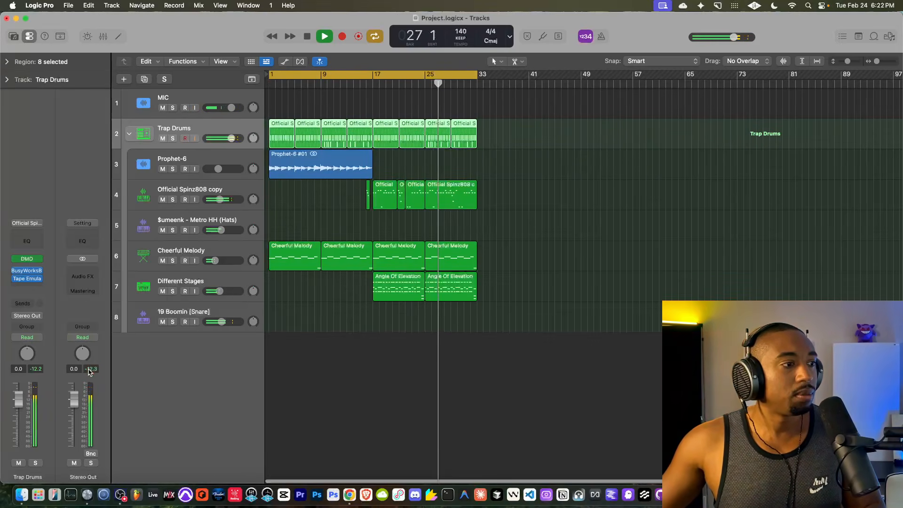
Step: Add a Limiter after Tape Emulation on the Trap Drums track and set its Gain to +2.4 dB
{"action": "left_click", "coordinate": [24, 287]}
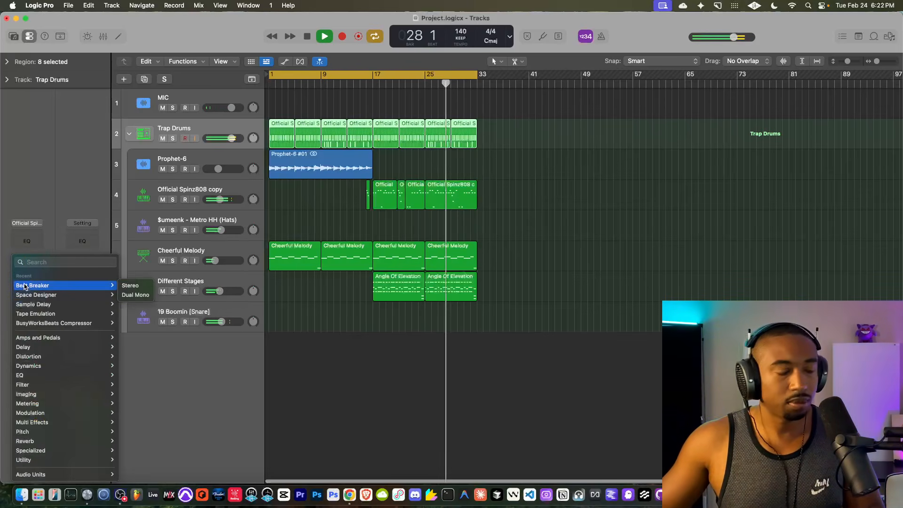
{"action": "type", "text": "limiter"}
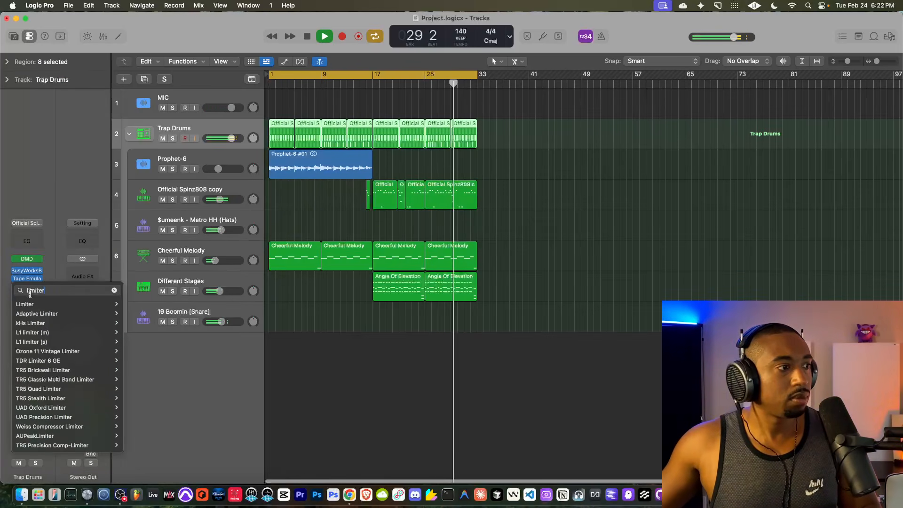
{"action": "mouse_move", "coordinate": [25, 303]}
{"action": "left_click", "coordinate": [138, 312]}
{"action": "left_click_drag", "start_coordinate": [443, 222], "coordinate": [445, 217]}
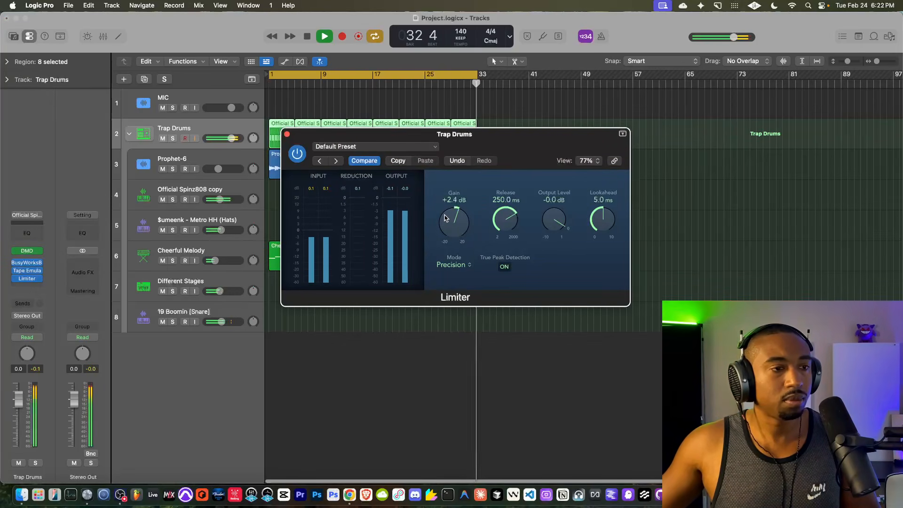
{"action": "left_click", "coordinate": [287, 134]}
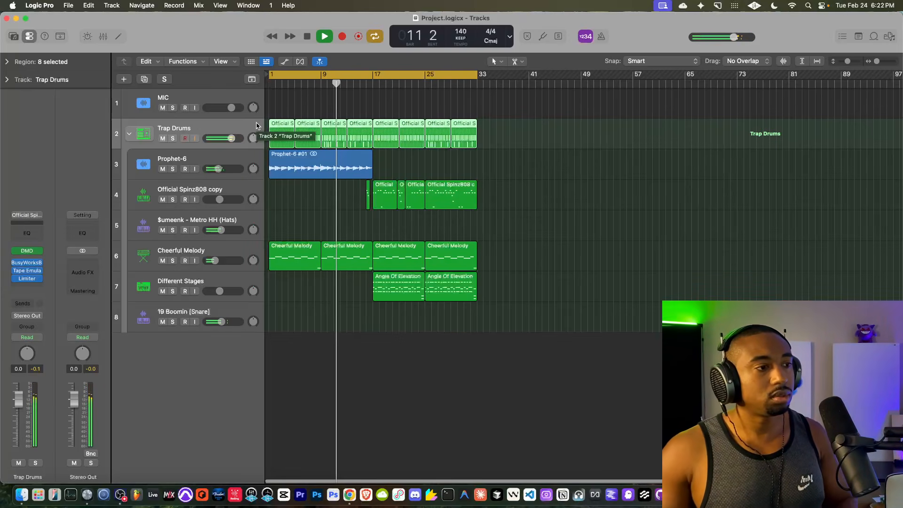
Step: Lower the 19 Boomin [Snare] track's volume slightly, then stop playback and enable MIC input monitoring
{"action": "left_click_drag", "start_coordinate": [221, 322], "coordinate": [220, 323]}
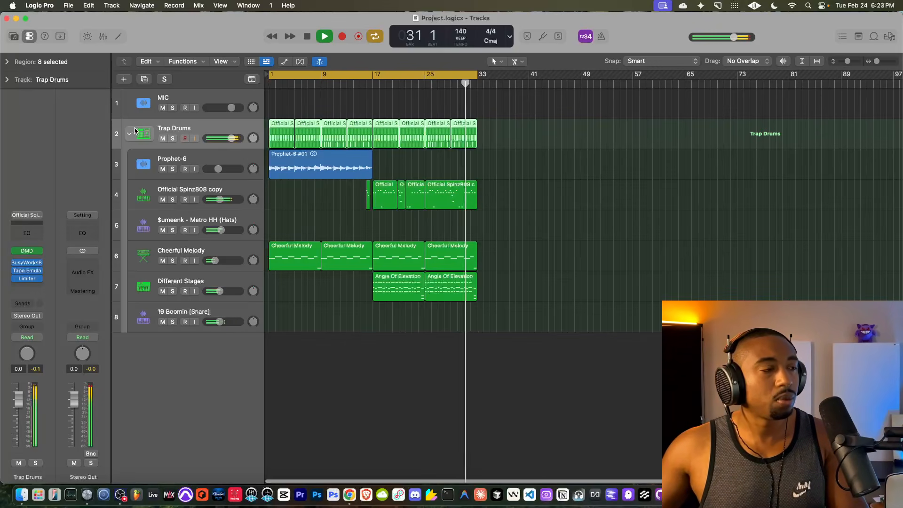
{"action": "key", "text": "space"}
{"action": "left_click", "coordinate": [194, 108]}
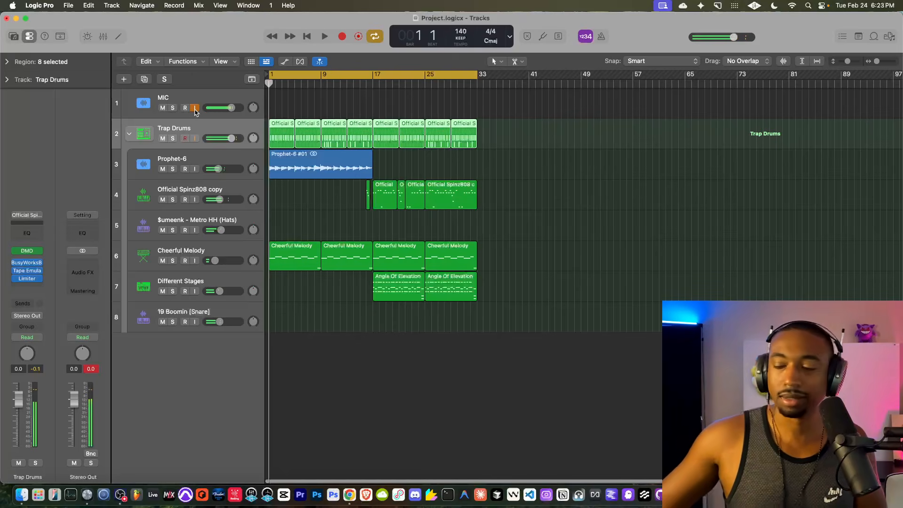